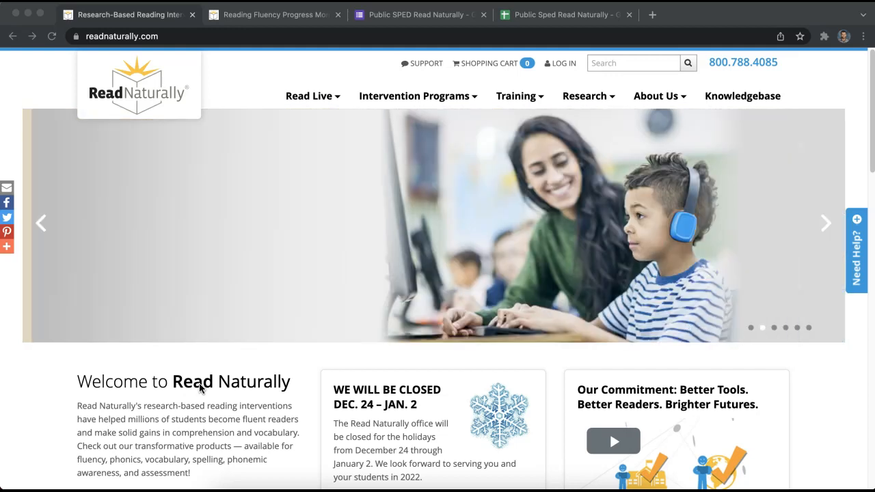
- Open the Read Naturally Encore II product page from the site's intervention programs
{"action": "scroll", "coordinate": [186, 412], "scroll_direction": "down", "scroll_amount": 2}
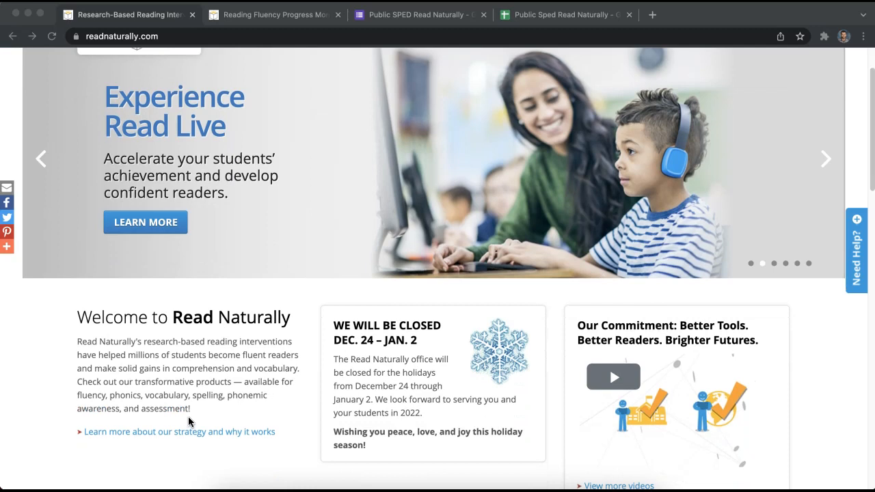
{"action": "scroll", "coordinate": [201, 395], "scroll_direction": "up", "scroll_amount": 2}
{"action": "left_click", "coordinate": [432, 98]}
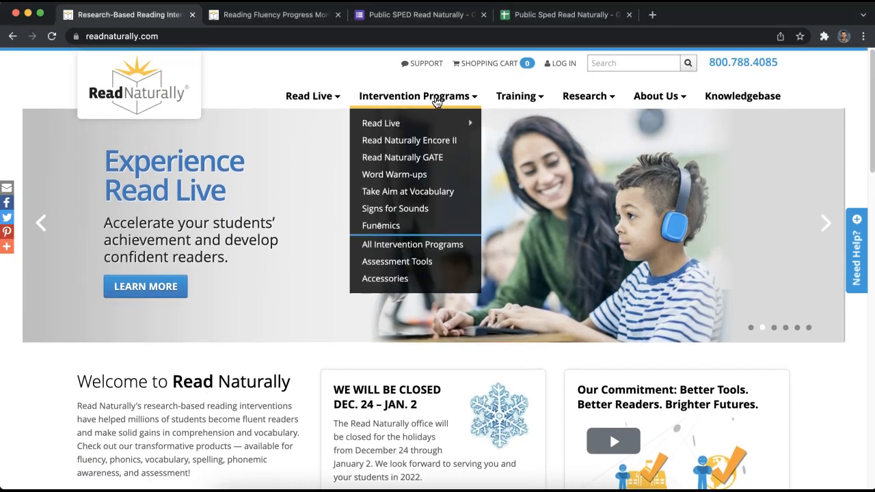
{"action": "left_click", "coordinate": [435, 143]}
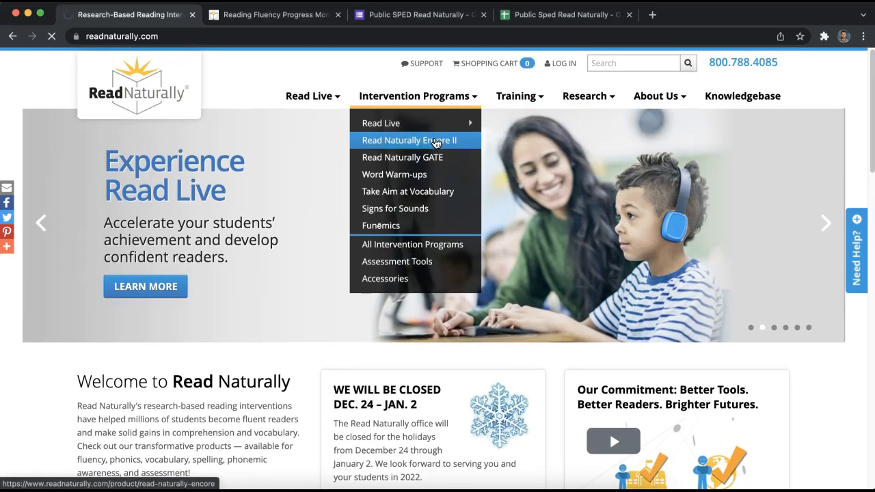
- Open the How It Works section for Read Naturally Encore II and bring its list of program steps into view
{"action": "scroll", "coordinate": [410, 328], "scroll_direction": "down", "scroll_amount": 2}
{"action": "scroll", "coordinate": [405, 368], "scroll_direction": "down", "scroll_amount": 3}
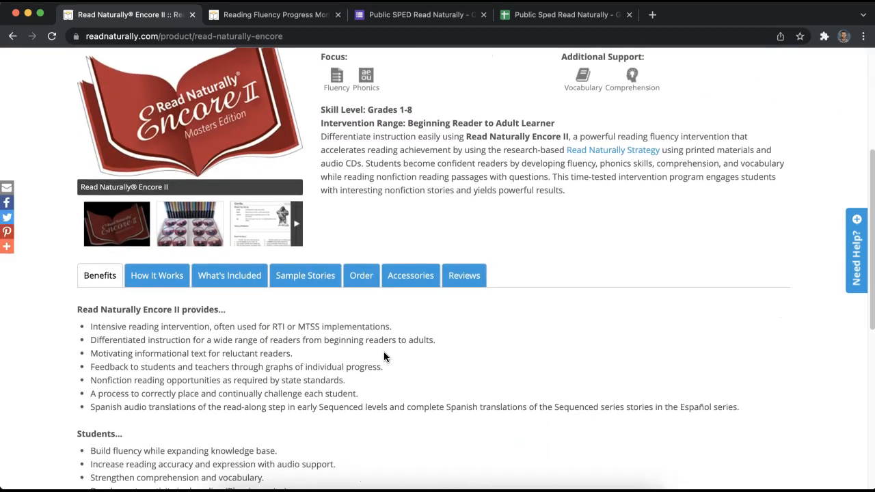
{"action": "left_click", "coordinate": [157, 275]}
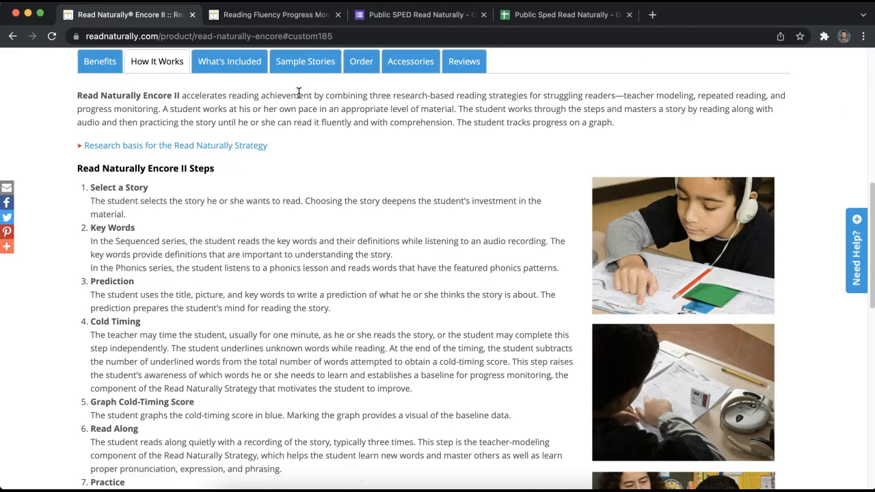
{"action": "scroll", "coordinate": [198, 157], "scroll_direction": "down", "scroll_amount": 1}
{"action": "scroll", "coordinate": [198, 185], "scroll_direction": "up", "scroll_amount": 2}
{"action": "scroll", "coordinate": [227, 229], "scroll_direction": "down", "scroll_amount": 1}
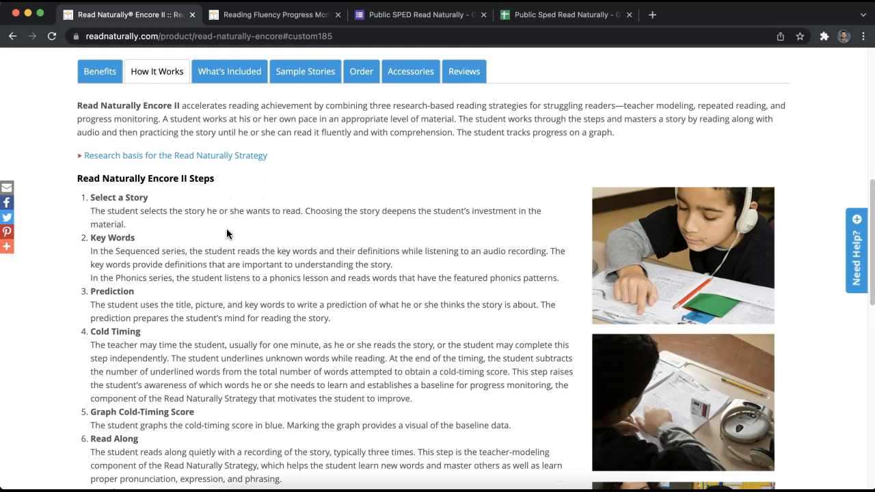
{"action": "scroll", "coordinate": [230, 234], "scroll_direction": "down", "scroll_amount": 1}
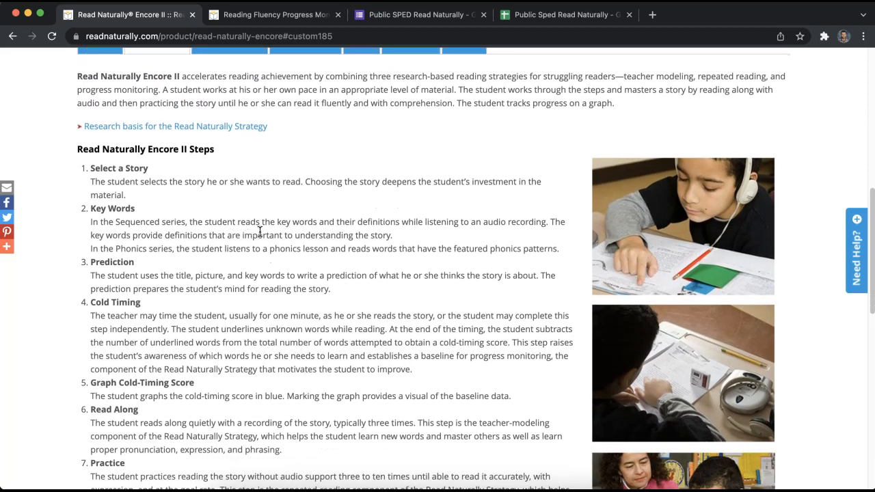
- Highlight the Select a Story, Key Words and Prediction steps, followed by the Cold Timing step
{"action": "left_click_drag", "start_coordinate": [351, 288], "coordinate": [387, 296]}
{"action": "left_click", "coordinate": [90, 166]}
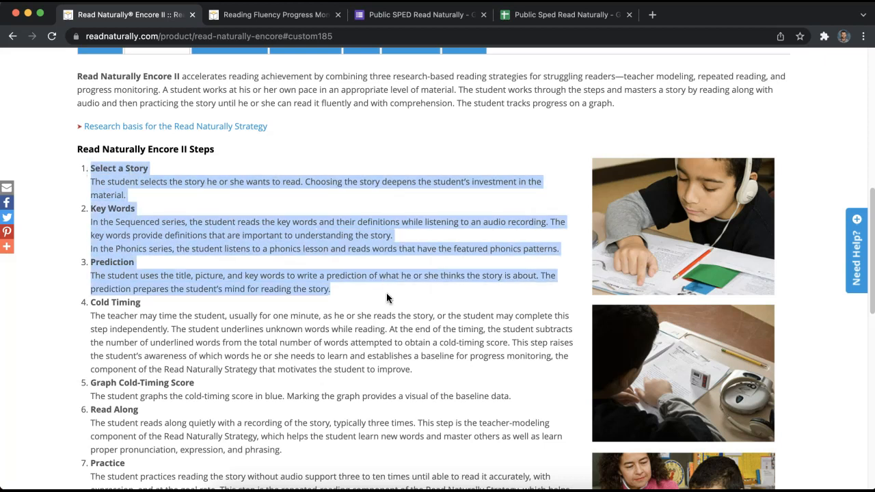
{"action": "left_click", "coordinate": [344, 301]}
{"action": "scroll", "coordinate": [88, 285], "scroll_direction": "down", "scroll_amount": 1}
{"action": "left_click_drag", "start_coordinate": [89, 284], "coordinate": [466, 346]}
{"action": "left_click", "coordinate": [466, 346]}
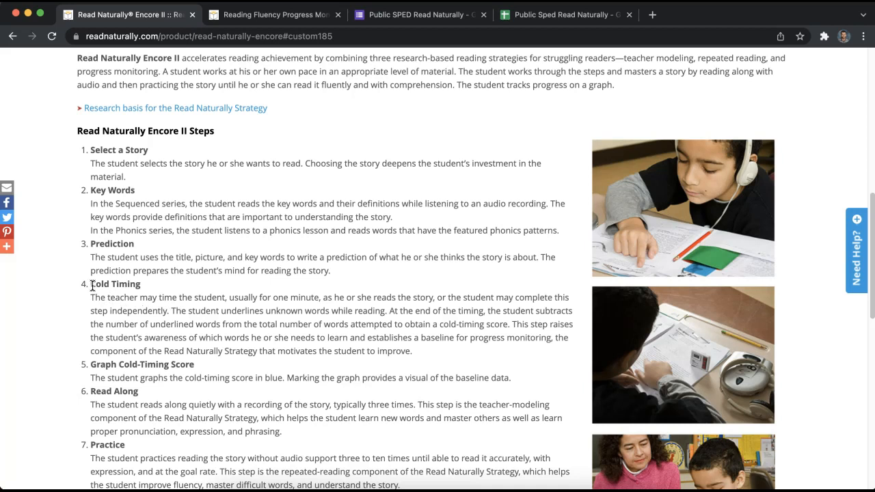
- Highlight the Graph Cold-Timing Score step and the steps from Read Along to Pass, ending with Read Along on its own
{"action": "scroll", "coordinate": [93, 285], "scroll_direction": "down", "scroll_amount": 2}
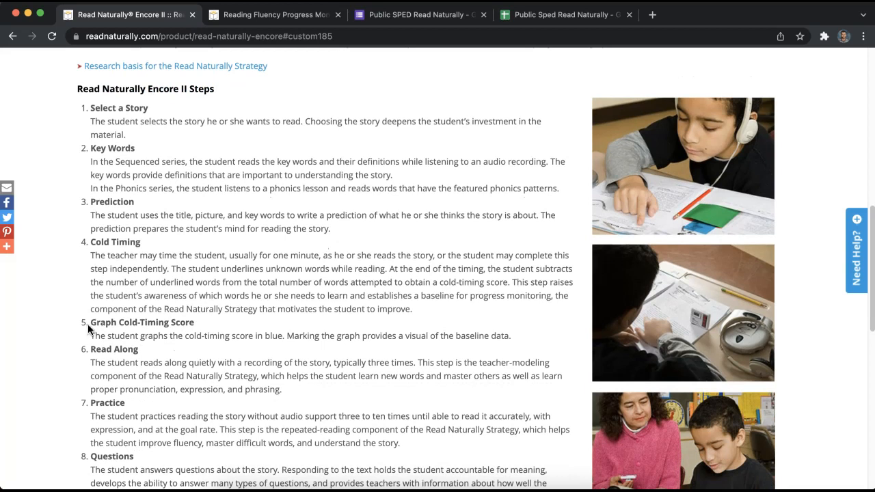
{"action": "left_click_drag", "start_coordinate": [89, 322], "coordinate": [518, 335]}
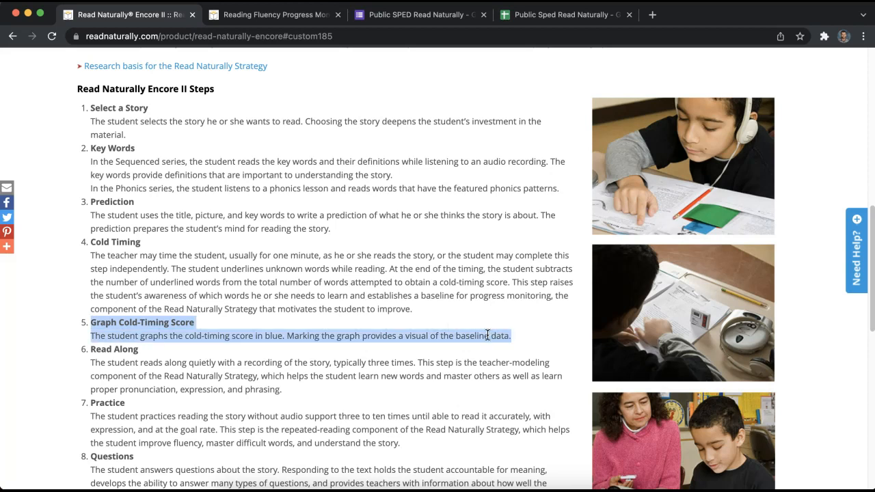
{"action": "scroll", "coordinate": [373, 253], "scroll_direction": "down", "scroll_amount": 3}
{"action": "scroll", "coordinate": [193, 223], "scroll_direction": "down", "scroll_amount": 2}
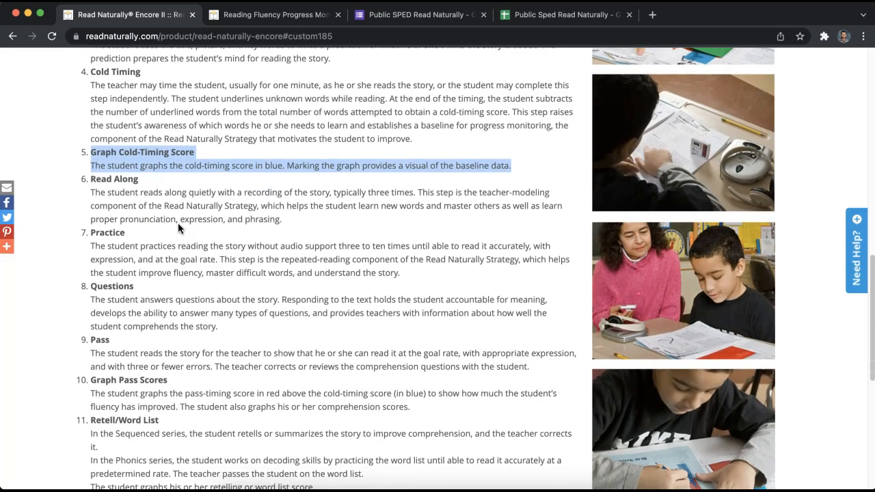
{"action": "left_click_drag", "start_coordinate": [88, 183], "coordinate": [538, 367]}
{"action": "left_click", "coordinate": [539, 367]}
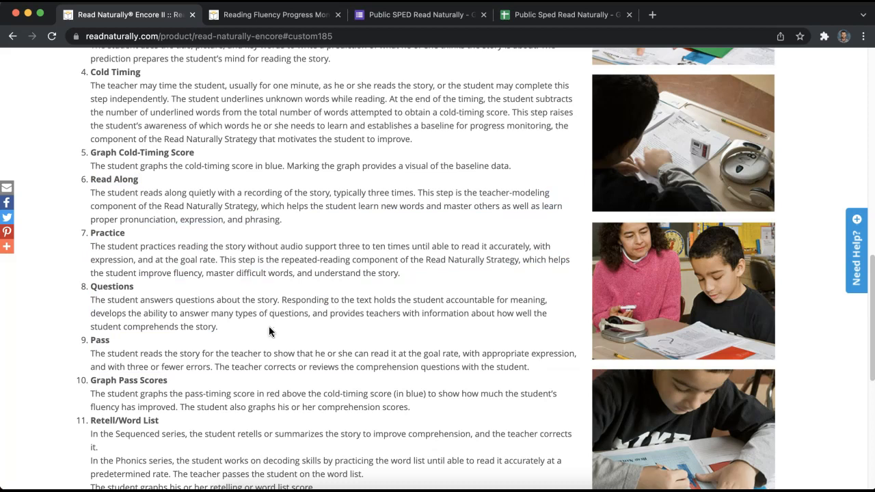
{"action": "left_click_drag", "start_coordinate": [92, 178], "coordinate": [296, 222]}
{"action": "left_click", "coordinate": [296, 222]}
- Highlight the Pass heading and the Graph Pass Scores step, clearing each selection
{"action": "scroll", "coordinate": [216, 317], "scroll_direction": "down", "scroll_amount": 2}
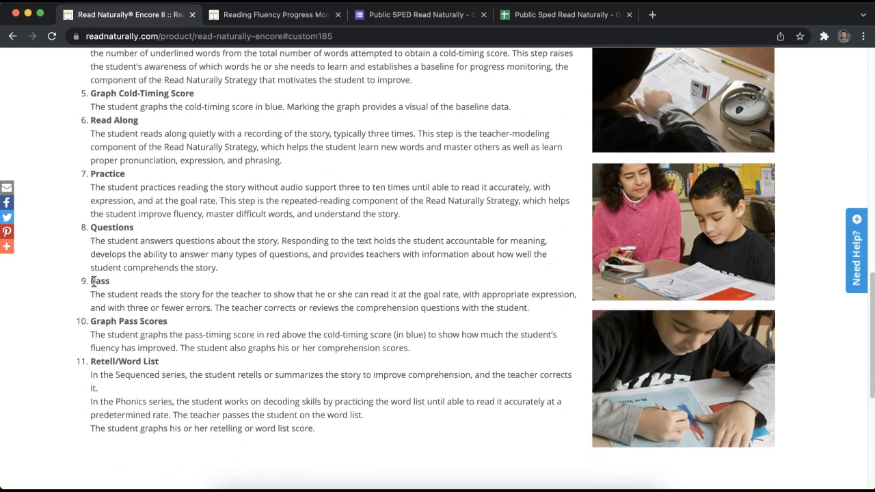
{"action": "left_click_drag", "start_coordinate": [91, 280], "coordinate": [58, 284]}
{"action": "left_click", "coordinate": [58, 282]}
{"action": "left_click_drag", "start_coordinate": [88, 321], "coordinate": [426, 353]}
{"action": "left_click", "coordinate": [426, 354]}
- View what's included in Encore II, and open the Level 1.0 "Farms" sample story from the Sequenced Series
{"action": "scroll", "coordinate": [265, 310], "scroll_direction": "up", "scroll_amount": 15}
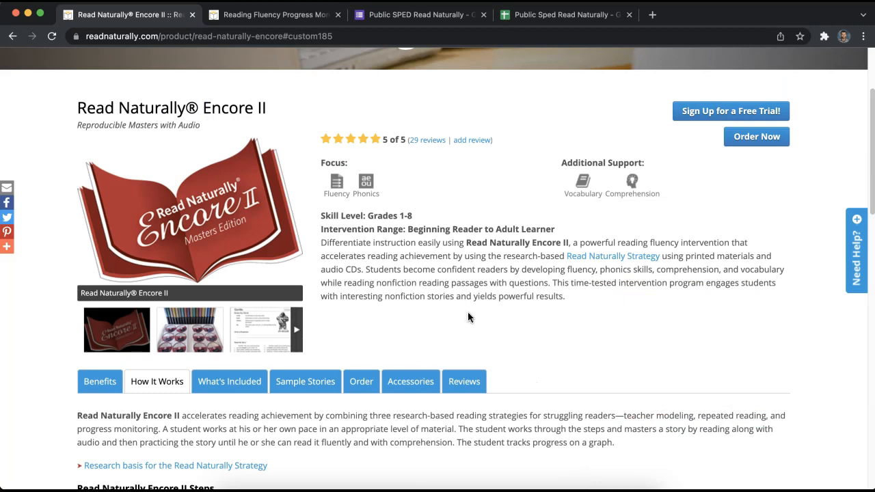
{"action": "scroll", "coordinate": [451, 346], "scroll_direction": "down", "scroll_amount": 3}
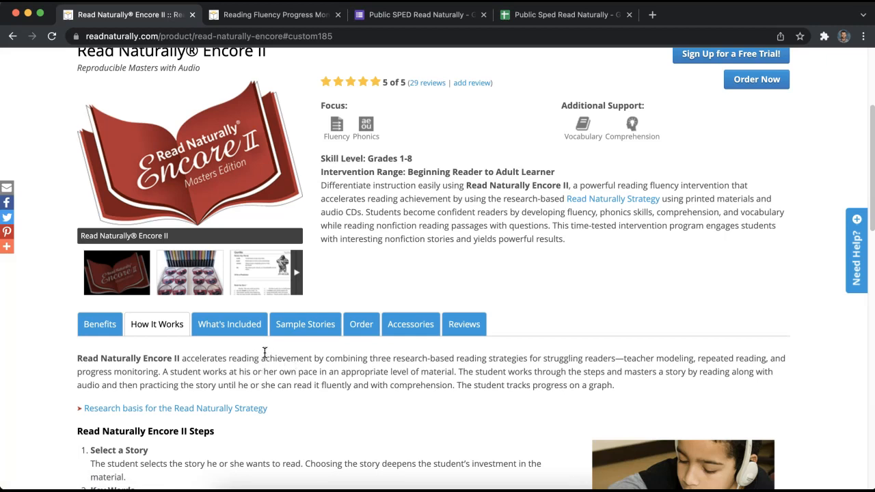
{"action": "left_click", "coordinate": [216, 332]}
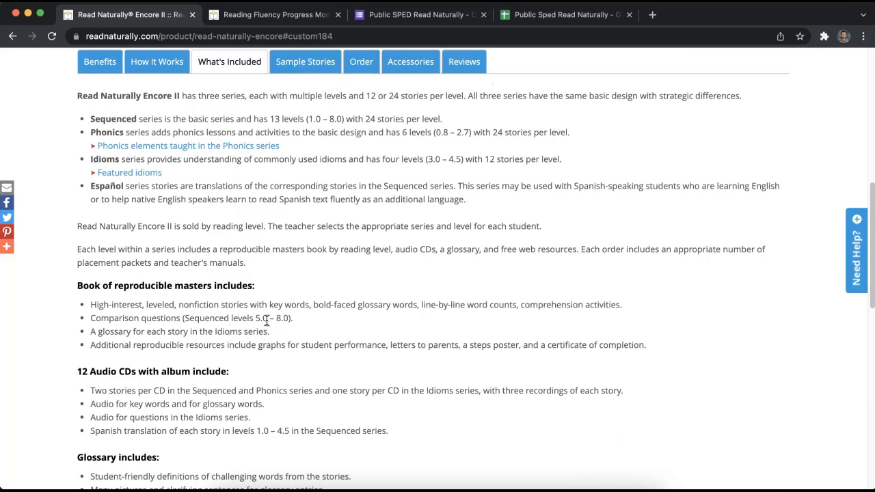
{"action": "left_click", "coordinate": [316, 86]}
{"action": "left_click", "coordinate": [172, 118]}
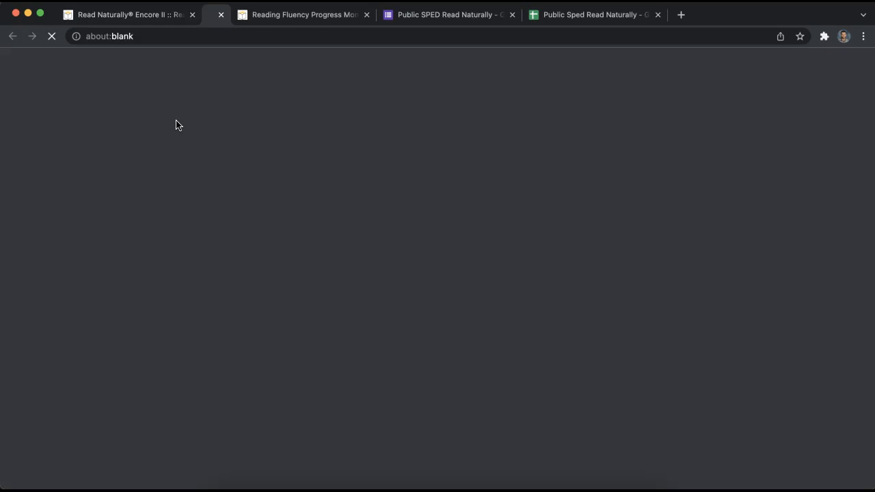
- Highlight the reading passage under Read the Story in the Farms sample and clear the selection
{"action": "scroll", "coordinate": [342, 225], "scroll_direction": "down", "scroll_amount": 5}
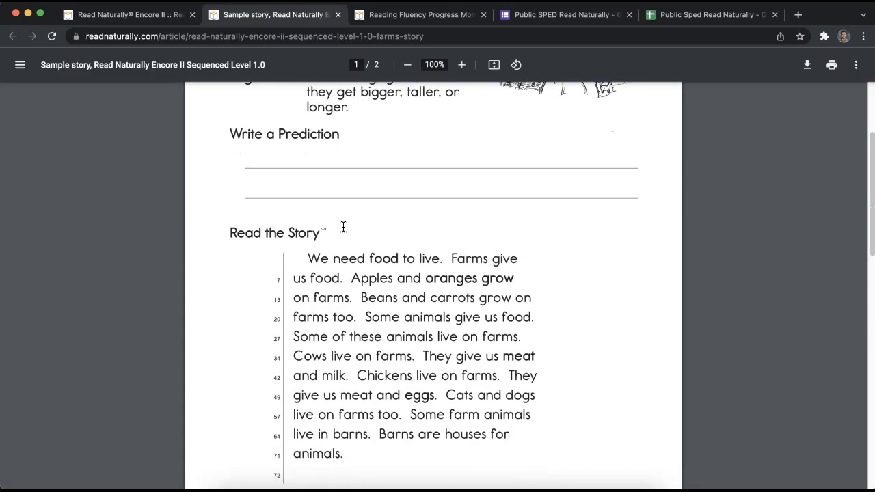
{"action": "left_click_drag", "start_coordinate": [303, 172], "coordinate": [350, 367]}
{"action": "scroll", "coordinate": [350, 367], "scroll_direction": "up", "scroll_amount": 5}
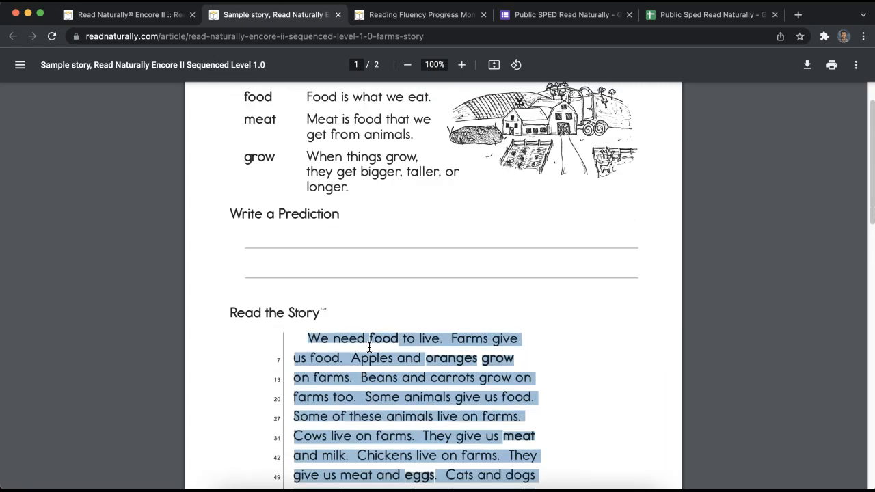
{"action": "left_click", "coordinate": [647, 337]}
{"action": "scroll", "coordinate": [388, 265], "scroll_direction": "down", "scroll_amount": 5}
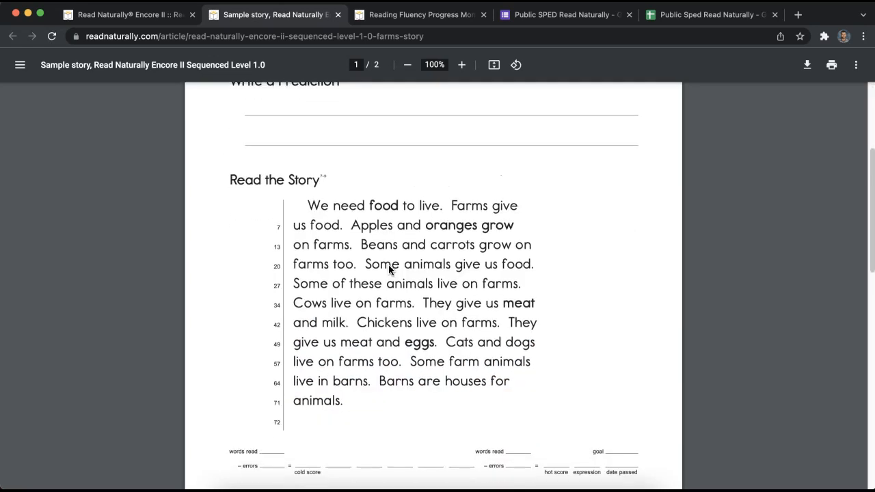
{"action": "left_click_drag", "start_coordinate": [309, 204], "coordinate": [344, 417]}
{"action": "left_click", "coordinate": [347, 406]}
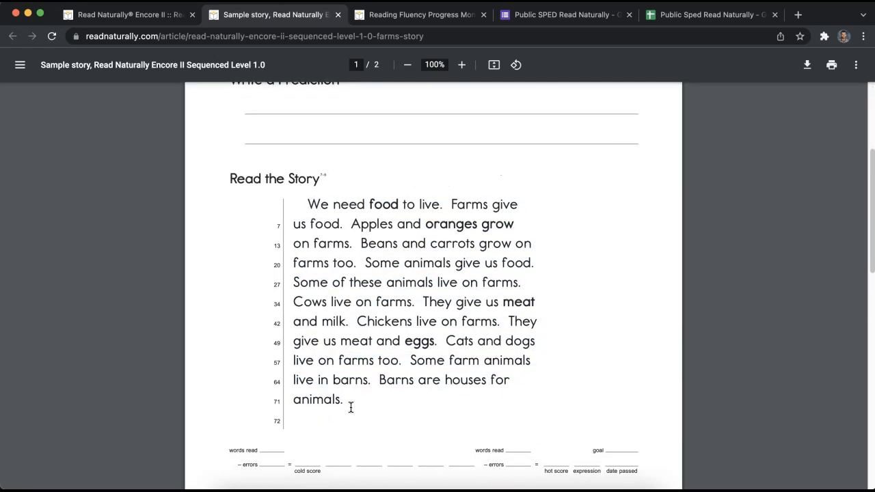
- Review the score lines, comprehension questions and Retell the Story section of the Farms sample, and close it
{"action": "scroll", "coordinate": [348, 406], "scroll_direction": "down", "scroll_amount": 3}
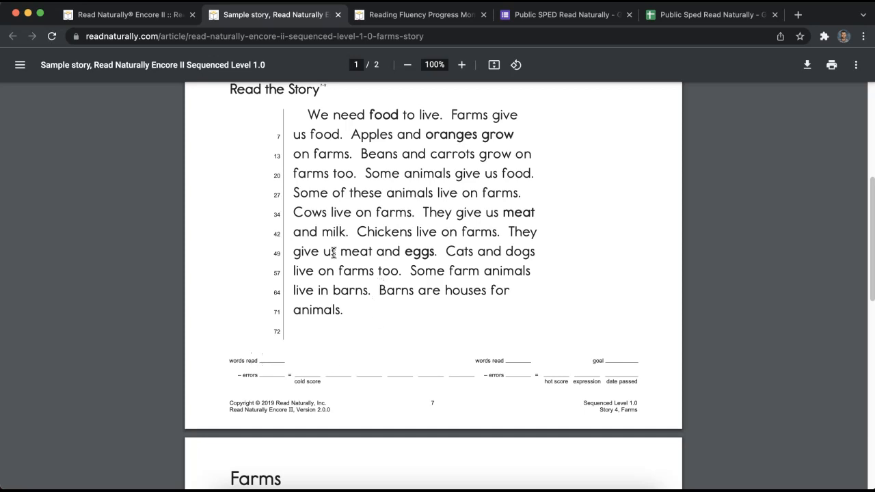
{"action": "scroll", "coordinate": [425, 279], "scroll_direction": "down", "scroll_amount": 9}
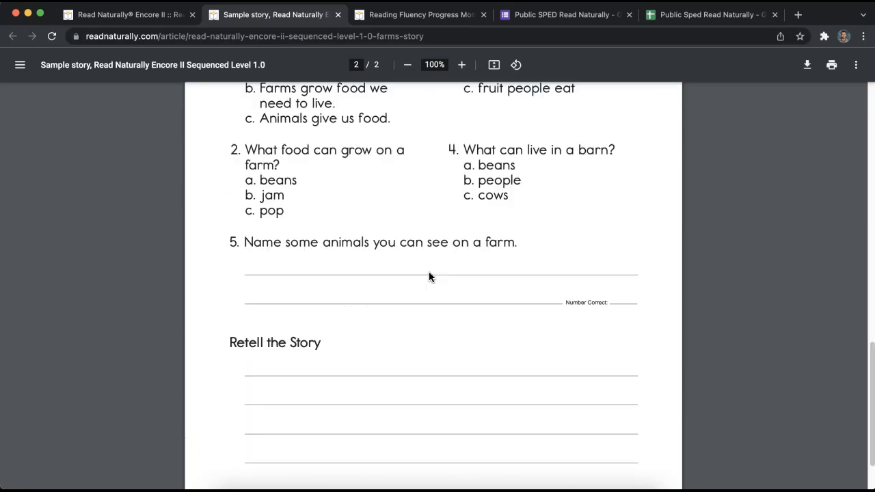
{"action": "scroll", "coordinate": [350, 207], "scroll_direction": "up", "scroll_amount": 8}
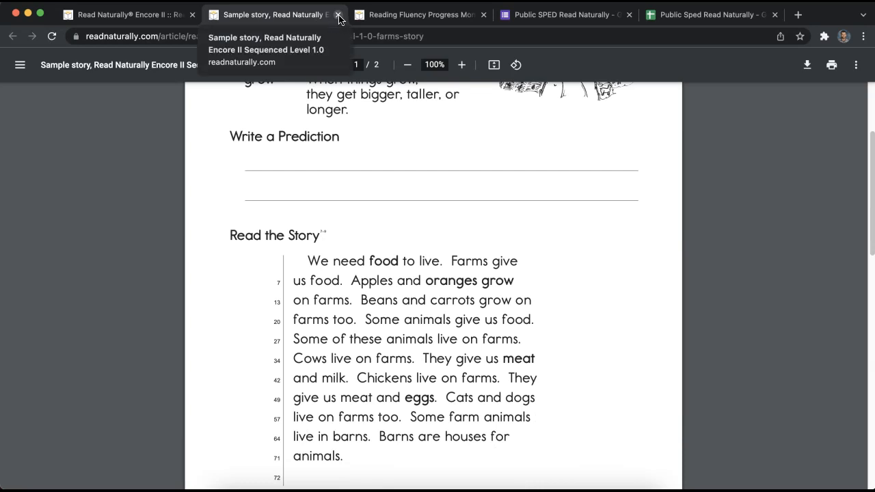
{"action": "left_click", "coordinate": [337, 15]}
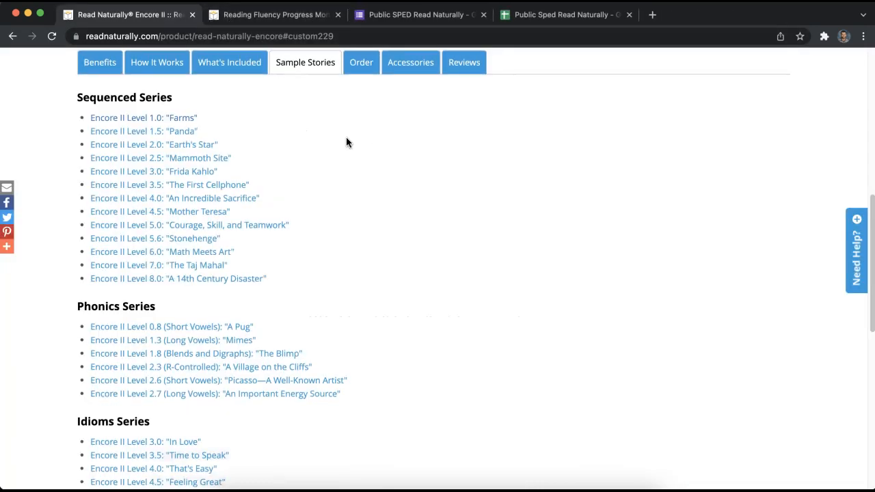
- Switch to the Reading Fluency Progress Monitor page and display the site's list of intervention programs
{"action": "scroll", "coordinate": [346, 141], "scroll_direction": "up", "scroll_amount": 3}
{"action": "left_click", "coordinate": [313, 14]}
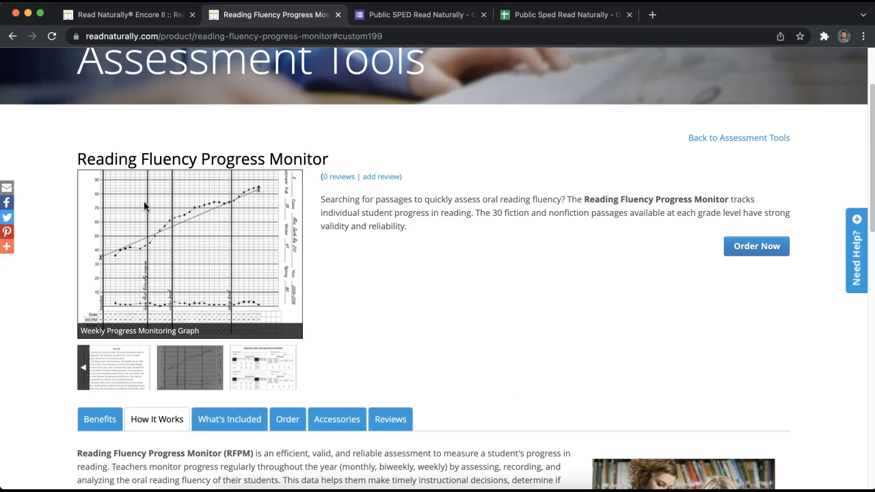
{"action": "scroll", "coordinate": [232, 180], "scroll_direction": "up", "scroll_amount": 3}
{"action": "mouse_move", "coordinate": [441, 96]}
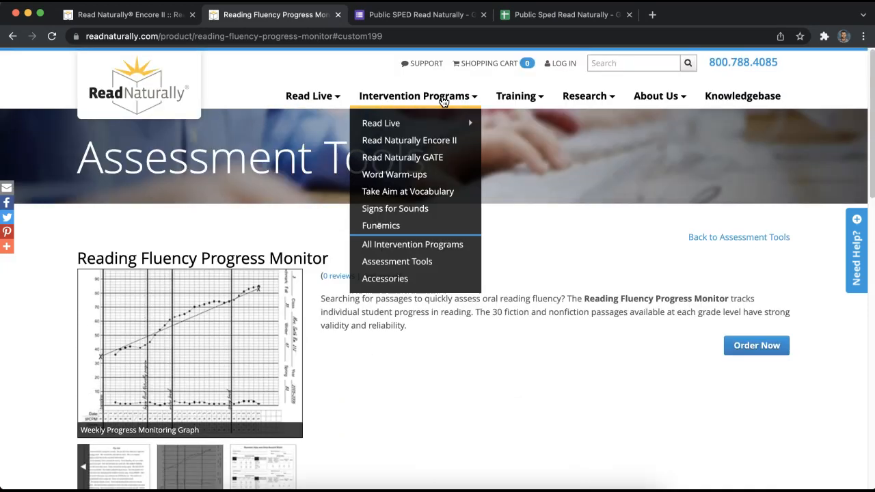
{"action": "mouse_move", "coordinate": [414, 124]}
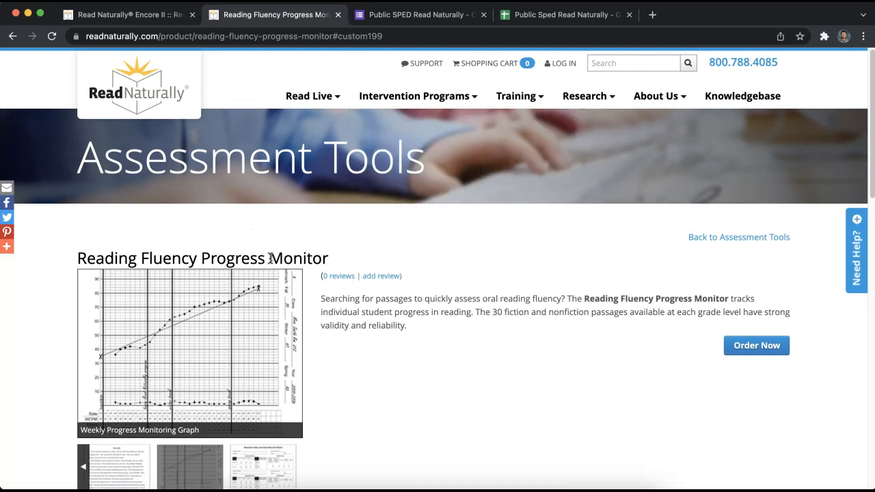
- Highlight the Reading Fluency Progress Monitor title and view the weekly progress monitoring graph below it
{"action": "mouse_move", "coordinate": [406, 96]}
{"action": "left_click_drag", "start_coordinate": [295, 259], "coordinate": [75, 249]}
{"action": "left_click", "coordinate": [79, 252]}
{"action": "scroll", "coordinate": [260, 311], "scroll_direction": "down", "scroll_amount": 2}
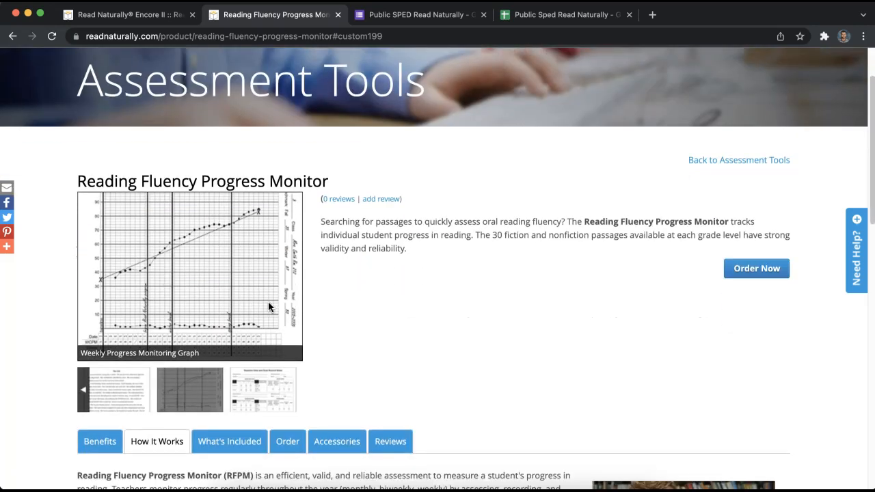
{"action": "scroll", "coordinate": [342, 205], "scroll_direction": "down", "scroll_amount": 3}
{"action": "scroll", "coordinate": [396, 147], "scroll_direction": "up", "scroll_amount": 2}
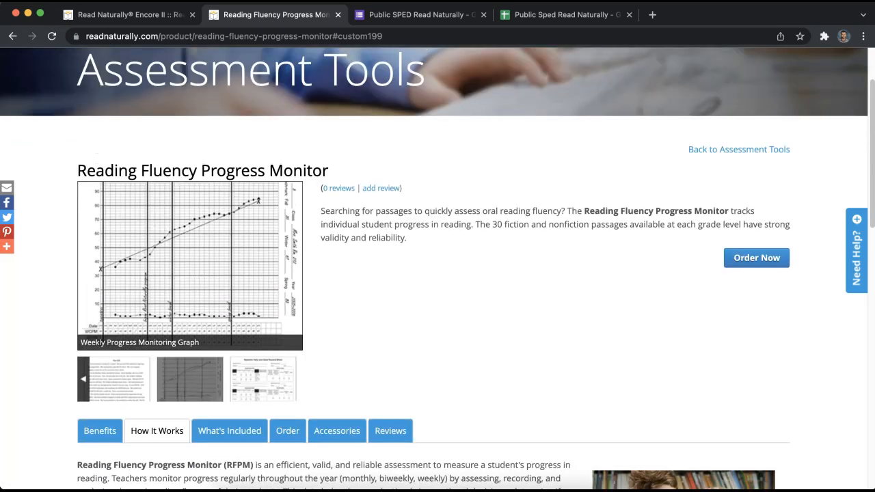
- Switch to the Public SPED Read Naturally form in Google Forms and look through all its questions
{"action": "left_click", "coordinate": [430, 13]}
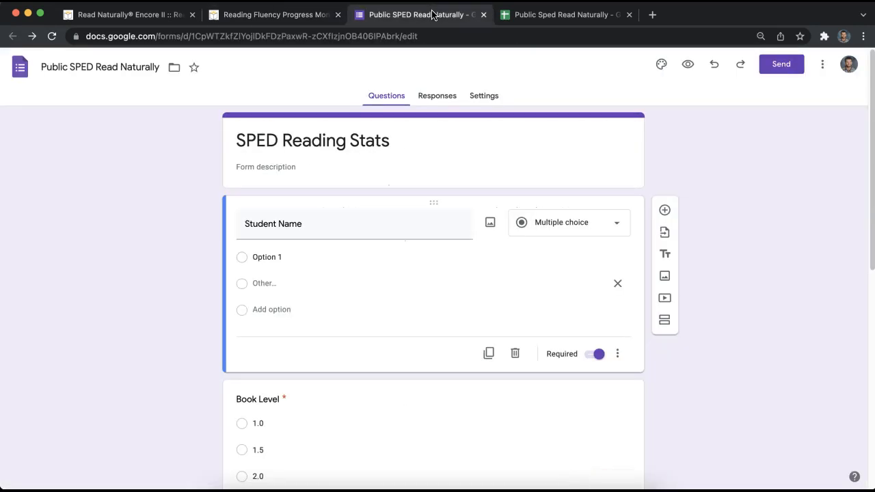
{"action": "left_click", "coordinate": [535, 15]}
{"action": "left_click", "coordinate": [437, 15]}
{"action": "scroll", "coordinate": [443, 273], "scroll_direction": "down", "scroll_amount": 10}
{"action": "scroll", "coordinate": [390, 316], "scroll_direction": "up", "scroll_amount": 10}
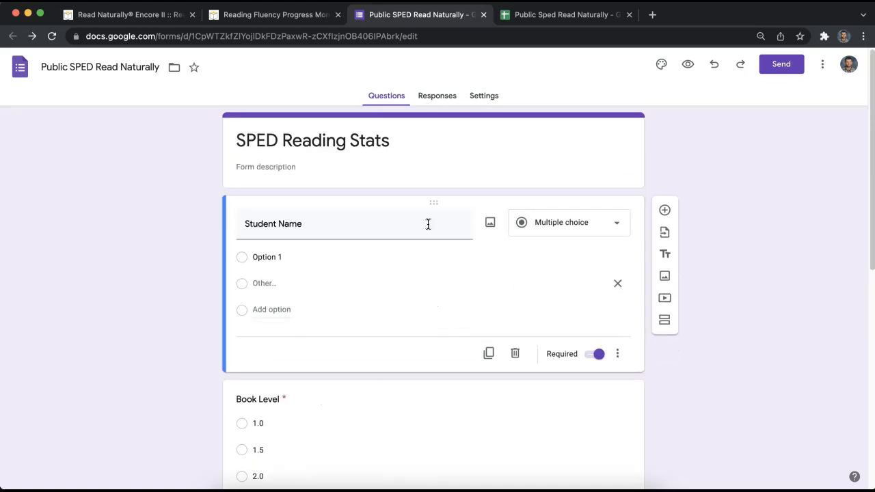
- Switch to the Public Sped Read Naturally spreadsheet in Google Sheets and select empty cell I13 on the Dashboard sheet
{"action": "left_click", "coordinate": [560, 23]}
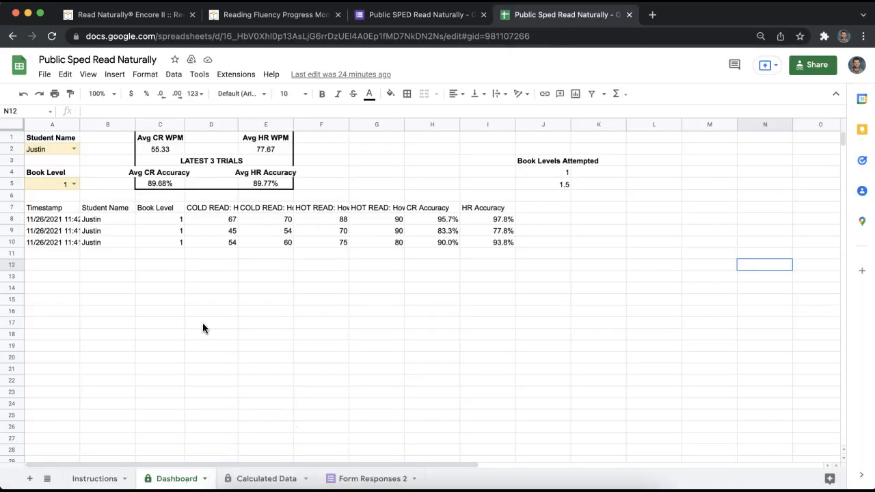
{"action": "left_click", "coordinate": [216, 290]}
{"action": "left_click", "coordinate": [488, 279]}
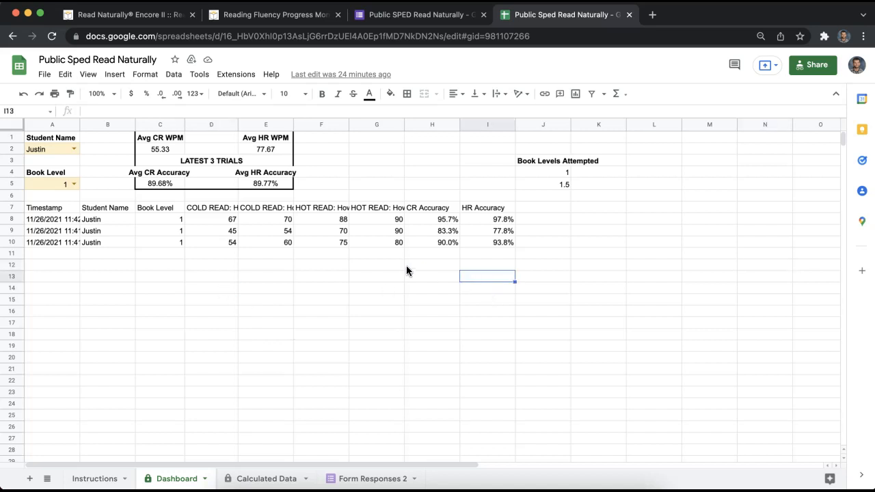
{"action": "left_click_drag", "start_coordinate": [205, 322], "coordinate": [383, 334]}
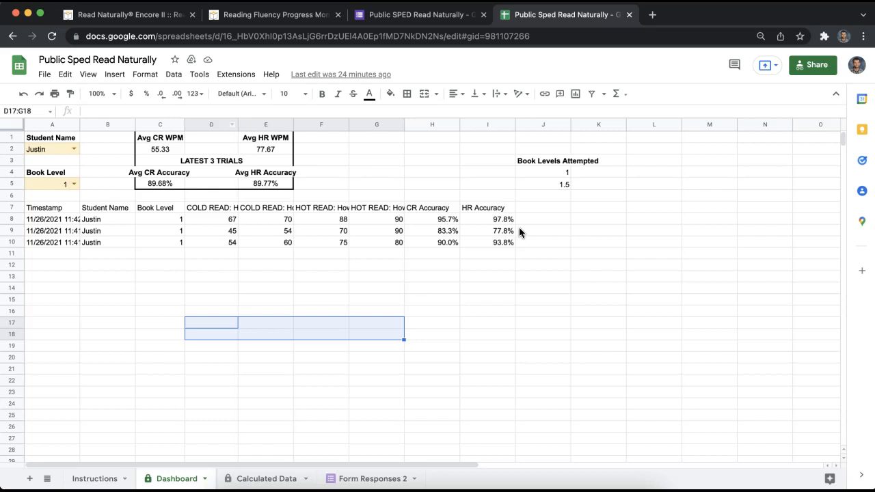
{"action": "left_click", "coordinate": [401, 302]}
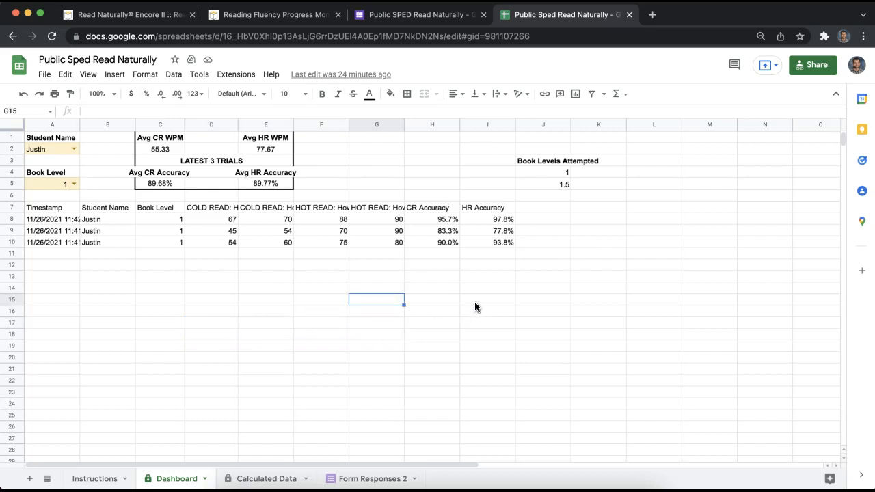
{"action": "left_click_drag", "start_coordinate": [483, 303], "coordinate": [44, 307]}
{"action": "left_click", "coordinate": [44, 306]}
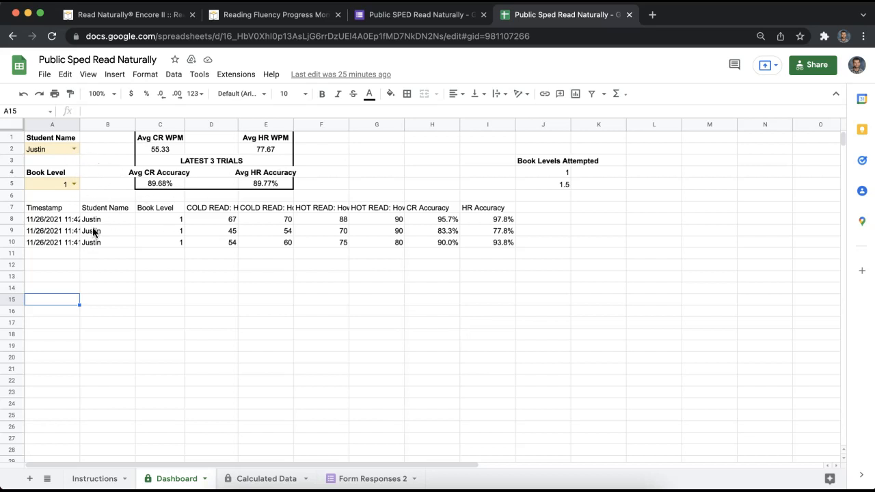
- Highlight the Student Name entries of the listed records in column B of the Dashboard sheet
{"action": "left_click_drag", "start_coordinate": [97, 219], "coordinate": [102, 255]}
{"action": "left_click", "coordinate": [101, 256]}
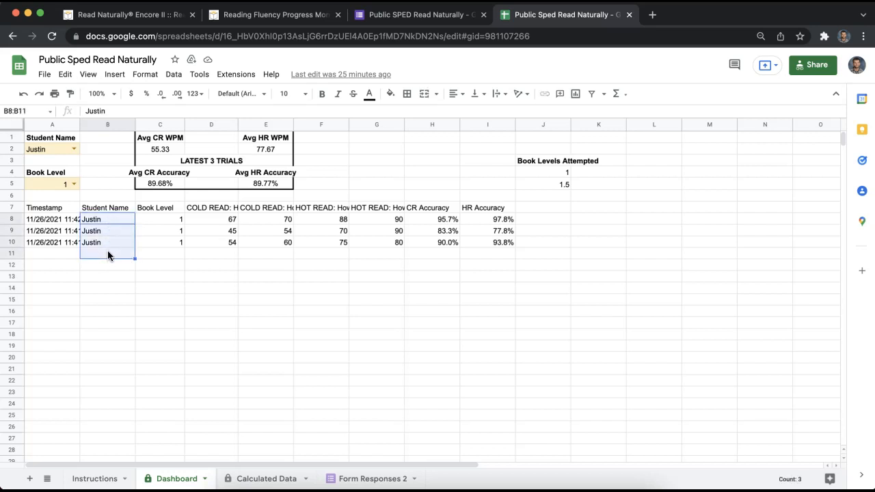
{"action": "left_click", "coordinate": [108, 255]}
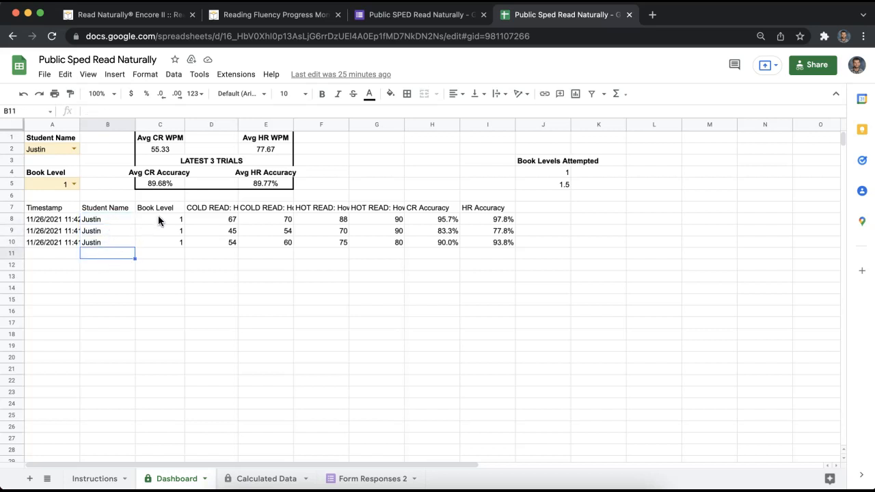
- Inspect the Avg CR Accuracy and Avg HR Accuracy formulas and highlight the trial accuracy values in H8:H10 and I8:I10
{"action": "left_click", "coordinate": [167, 186]}
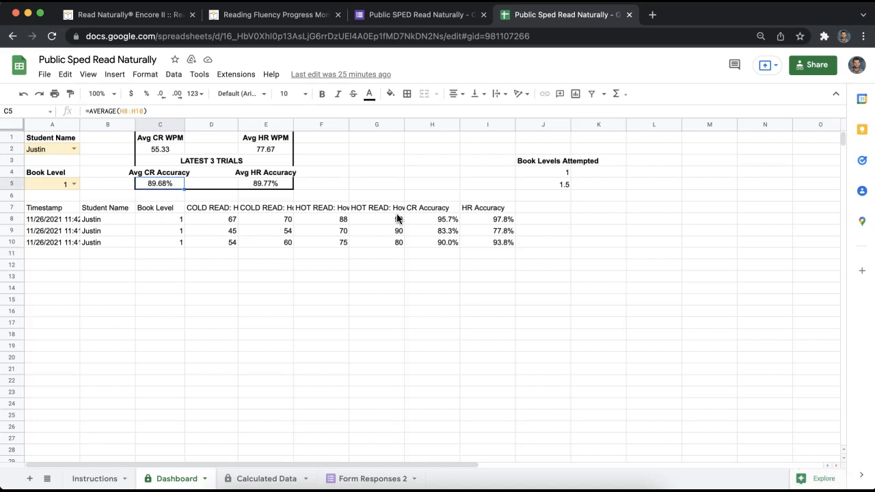
{"action": "left_click_drag", "start_coordinate": [420, 219], "coordinate": [429, 239]}
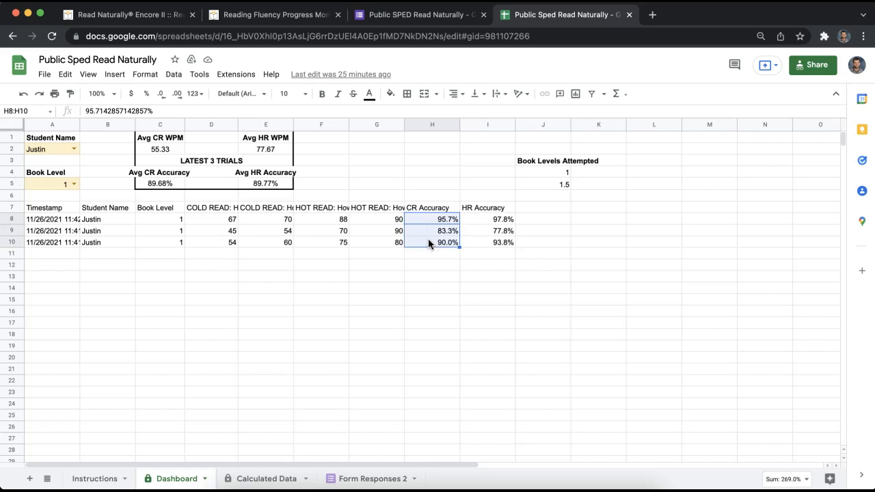
{"action": "left_click_drag", "start_coordinate": [496, 224], "coordinate": [495, 243]}
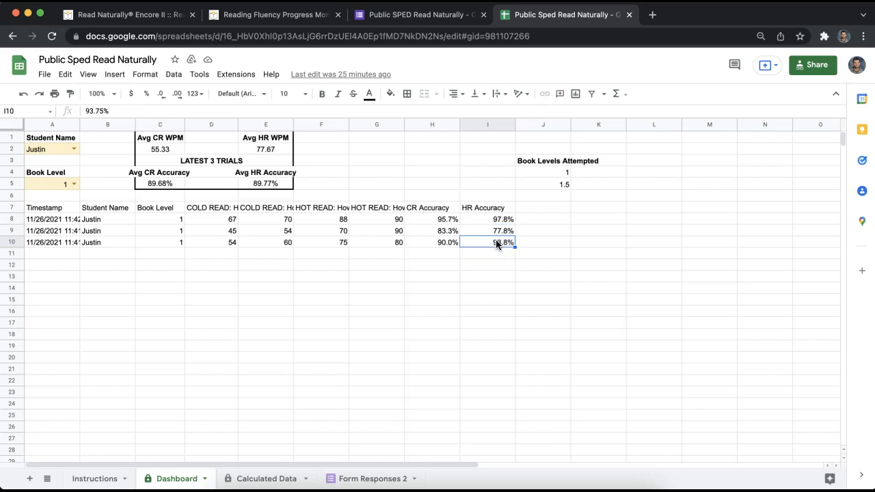
{"action": "left_click", "coordinate": [280, 185]}
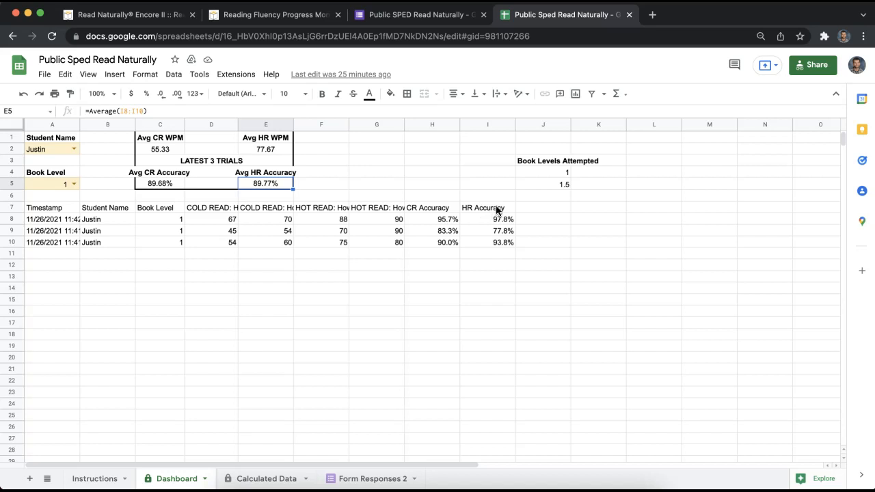
{"action": "left_click_drag", "start_coordinate": [56, 226], "coordinate": [496, 225]}
{"action": "left_click", "coordinate": [497, 225]}
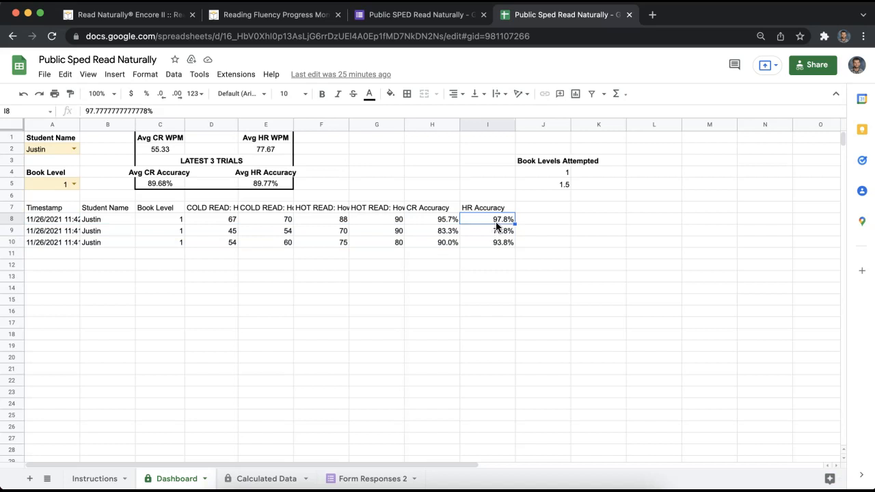
{"action": "left_click_drag", "start_coordinate": [490, 225], "coordinate": [494, 248]}
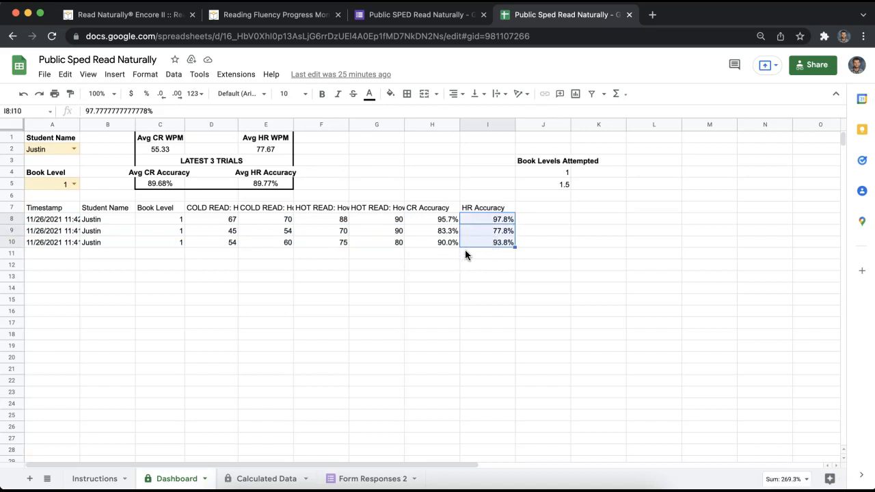
- Filter the dashboard to book level 1.5 for the current student and highlight the record row shown
{"action": "left_click_drag", "start_coordinate": [150, 222], "coordinate": [157, 244]}
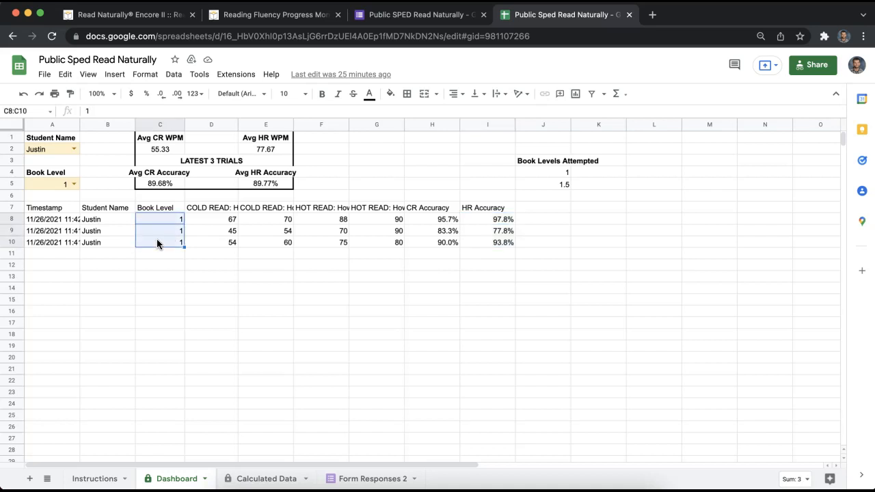
{"action": "left_click", "coordinate": [160, 242]}
{"action": "left_click", "coordinate": [73, 185]}
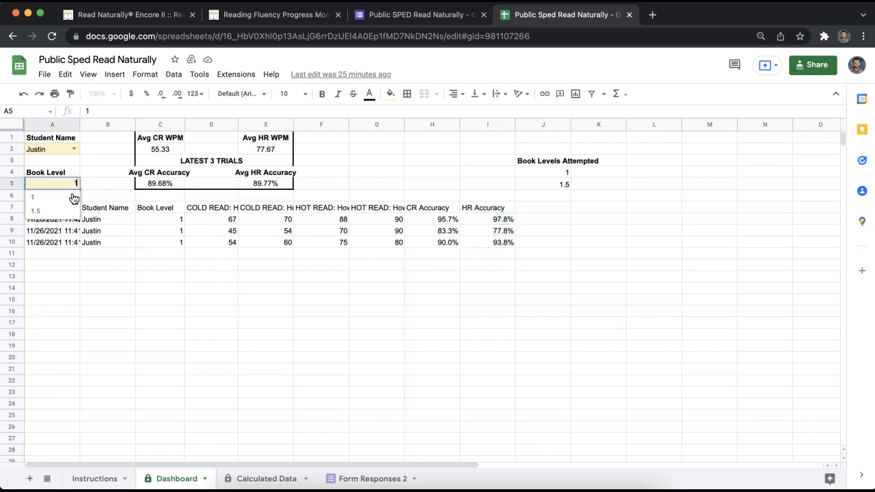
{"action": "left_click", "coordinate": [64, 211]}
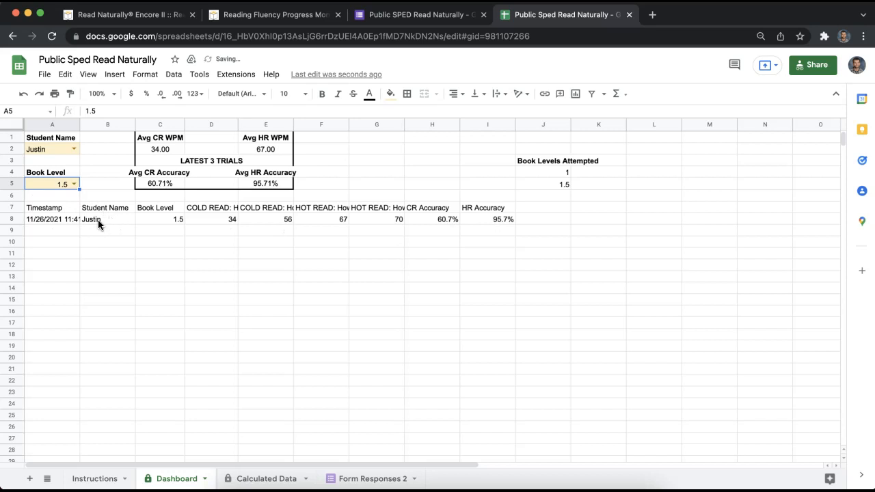
{"action": "left_click_drag", "start_coordinate": [61, 220], "coordinate": [501, 226]}
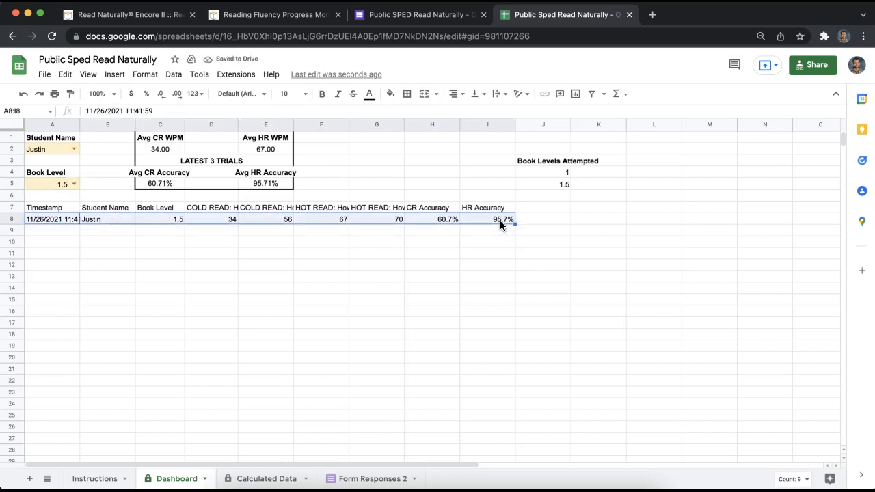
{"action": "left_click", "coordinate": [486, 264]}
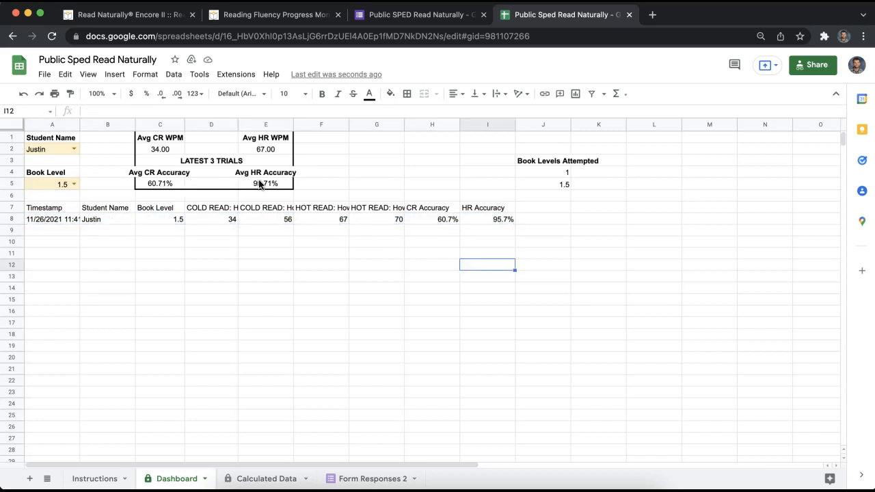
- Change the dashboard to the second student in the list and set the book level to 2
{"action": "left_click", "coordinate": [73, 149]}
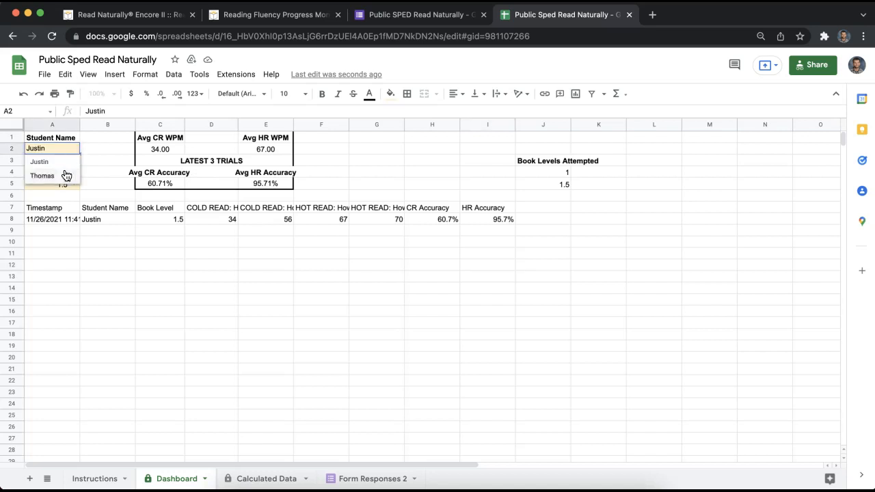
{"action": "left_click", "coordinate": [66, 176]}
{"action": "left_click", "coordinate": [73, 184]}
{"action": "left_click", "coordinate": [64, 197]}
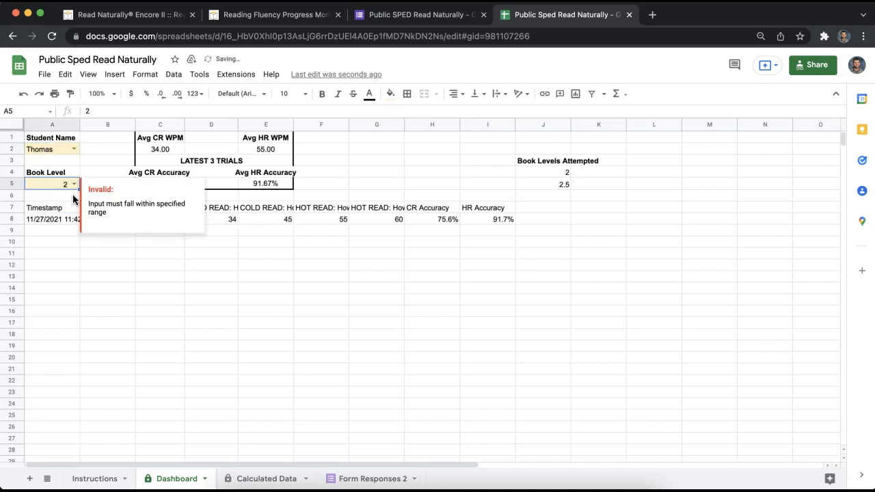
{"action": "left_click", "coordinate": [98, 163]}
- Set the second student's book level to 2.5 and highlight the matching records in rows 8 and 9
{"action": "left_click", "coordinate": [73, 184]}
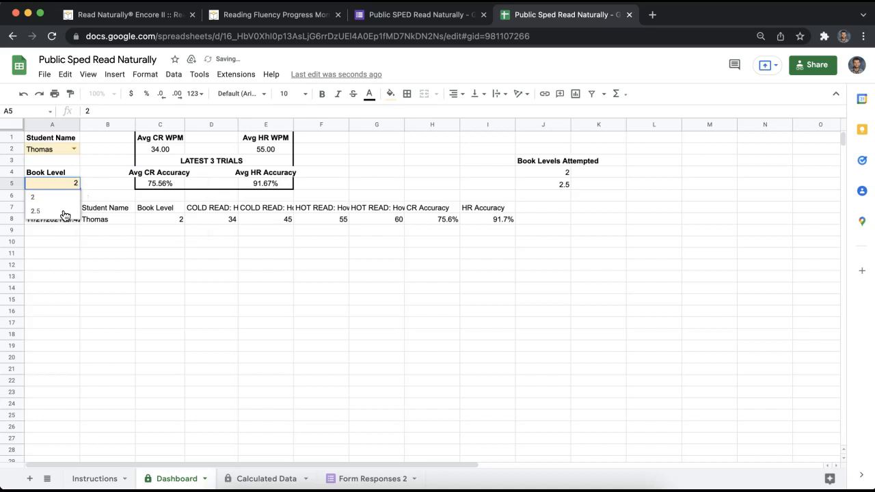
{"action": "left_click", "coordinate": [64, 211]}
{"action": "left_click", "coordinate": [94, 164]}
{"action": "left_click_drag", "start_coordinate": [504, 241], "coordinate": [93, 221]}
{"action": "left_click", "coordinate": [243, 274]}
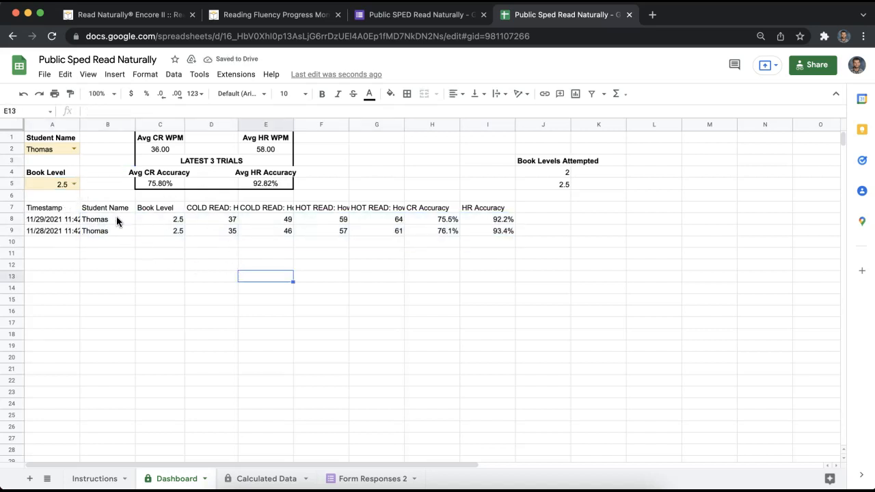
{"action": "left_click_drag", "start_coordinate": [59, 220], "coordinate": [476, 233]}
{"action": "left_click", "coordinate": [474, 256]}
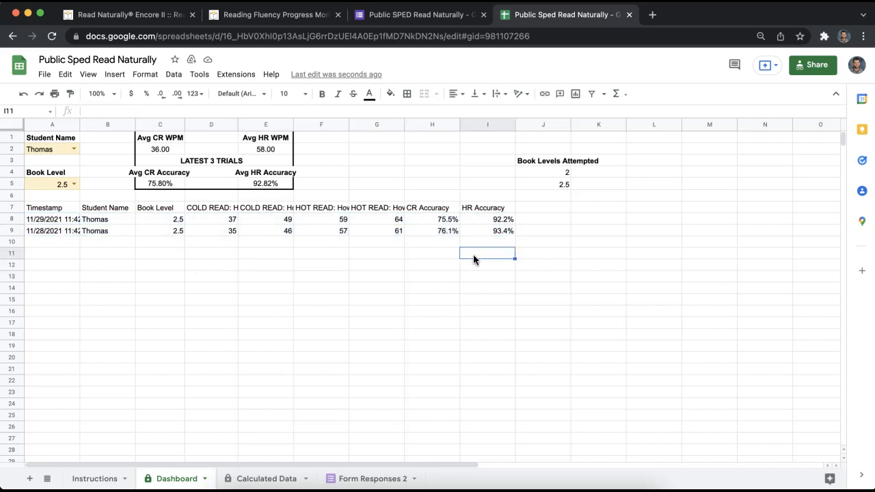
{"action": "left_click", "coordinate": [486, 275]}
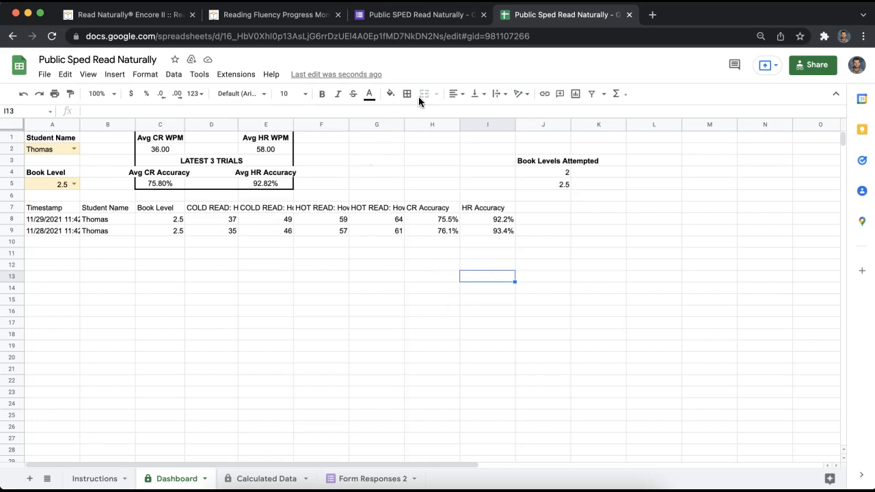
- View the Public SPED Read Naturally form in Google Forms and return to the spreadsheet
{"action": "left_click", "coordinate": [431, 15]}
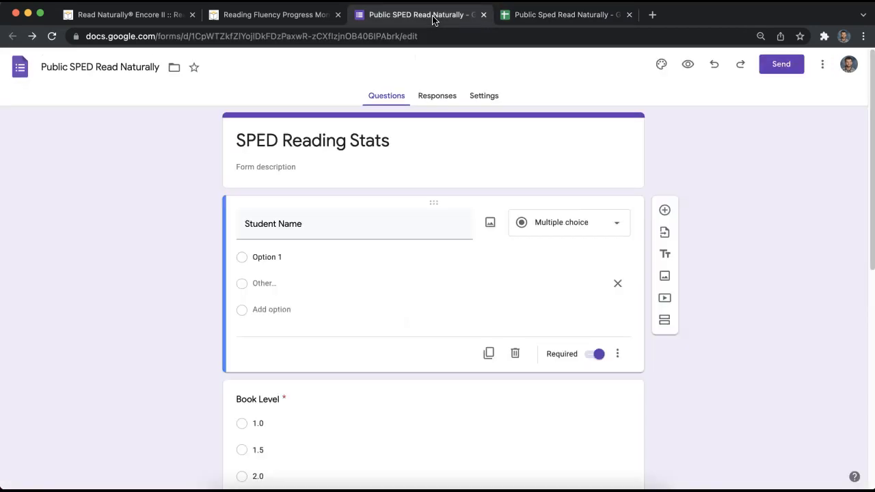
{"action": "left_click", "coordinate": [569, 17]}
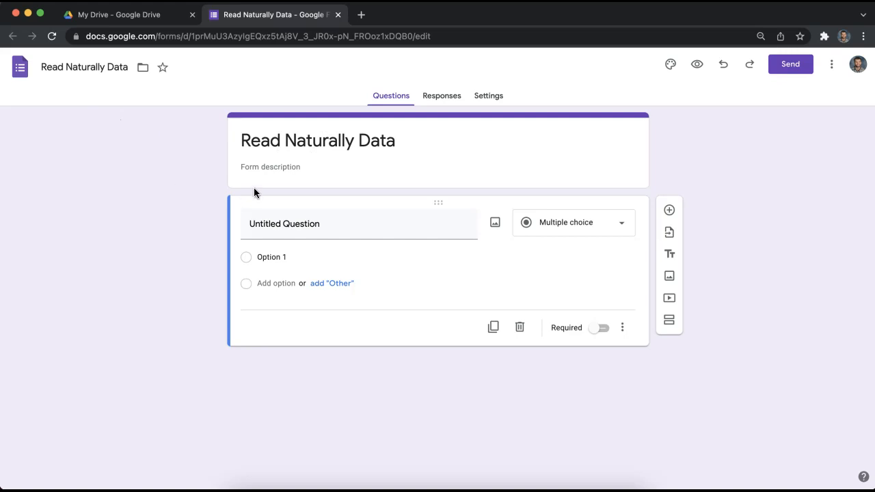
- Title the first question of the Read Naturally Data form "Student Name" and make it a multiple choice question
{"action": "left_click", "coordinate": [280, 233]}
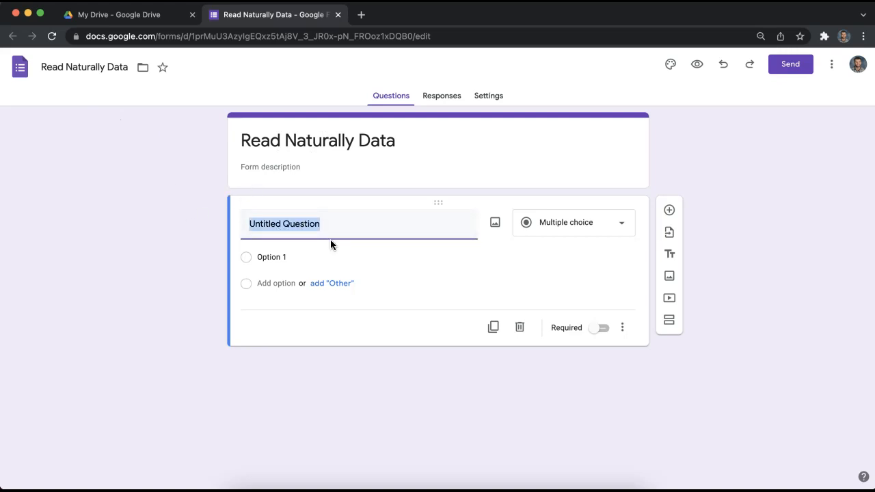
{"action": "type", "text": "Student Name"}
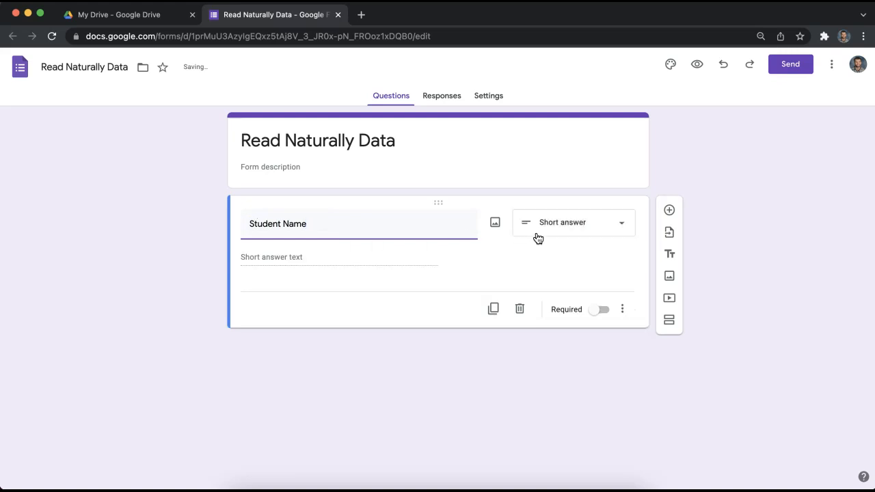
{"action": "left_click", "coordinate": [573, 231]}
{"action": "left_click", "coordinate": [579, 224]}
- Enter four students' first names as the answer options of the Student Name question
{"action": "left_click", "coordinate": [303, 259]}
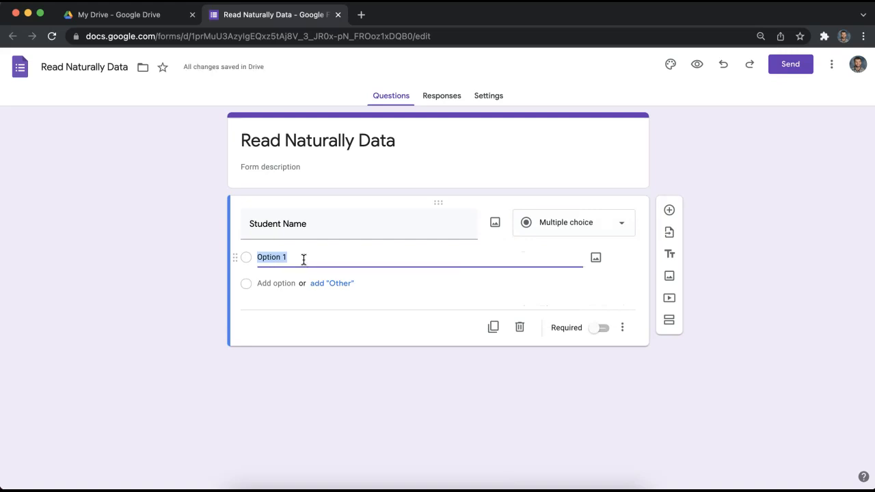
{"action": "left_click_drag", "start_coordinate": [308, 259], "coordinate": [246, 261]}
{"action": "type", "text": "Justin"}
{"action": "key", "text": "Return"}
{"action": "type", "text": "Thomas"}
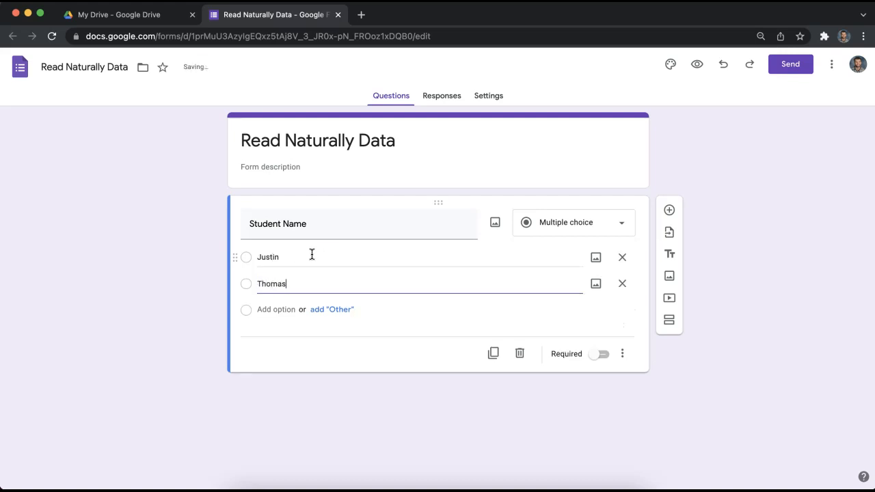
{"action": "key", "text": "Return"}
{"action": "type", "text": "Max"}
{"action": "key", "text": "Return"}
{"action": "type", "text": "M"}
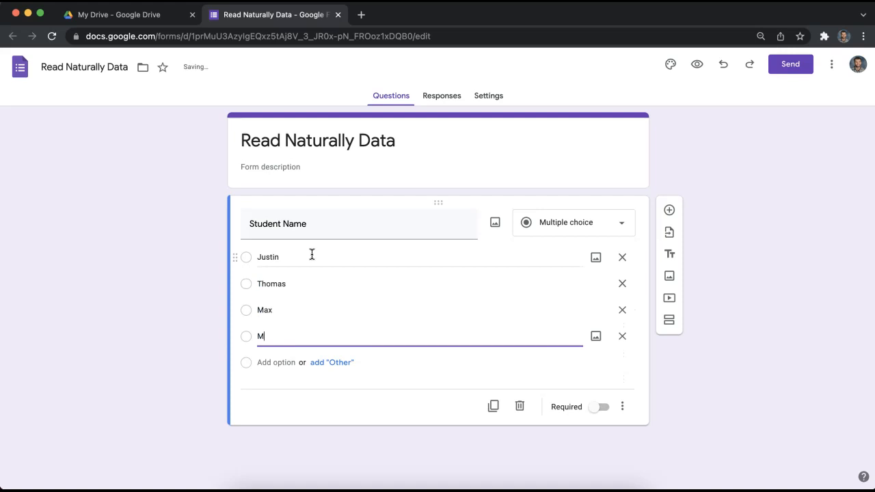
{"action": "type", "text": "itch"}
- Change the Student Name question to the Dropdown type and make it required
{"action": "left_click", "coordinate": [577, 227]}
{"action": "left_click", "coordinate": [584, 273]}
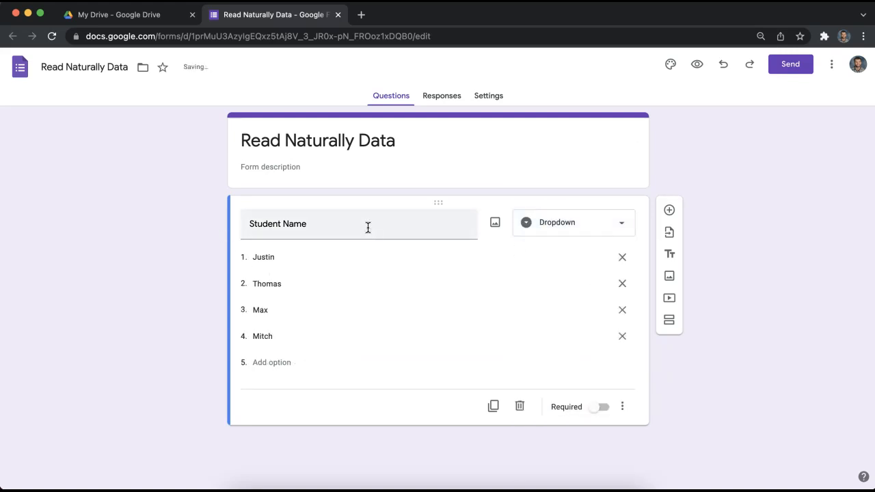
{"action": "left_click", "coordinate": [313, 224]}
{"action": "left_click", "coordinate": [315, 224]}
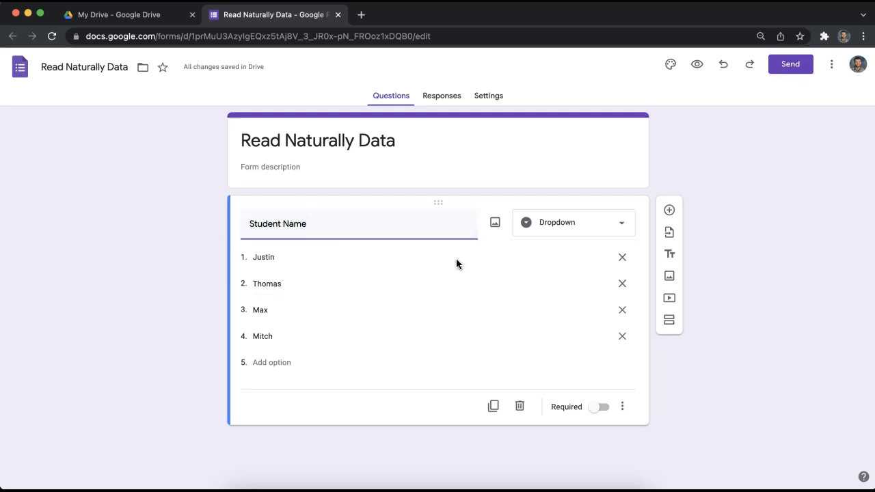
{"action": "left_click", "coordinate": [693, 169]}
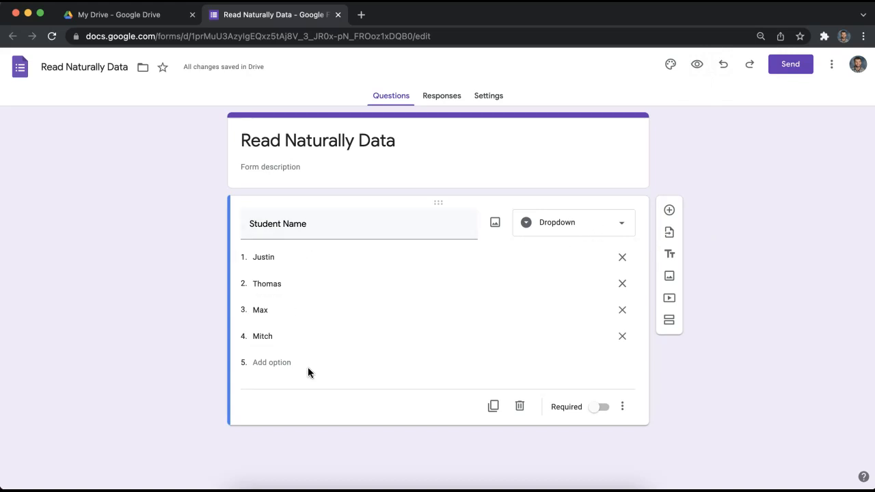
{"action": "left_click", "coordinate": [601, 407]}
- Add a second question titled "Book Level" below the Student Name question
{"action": "left_click", "coordinate": [669, 210]}
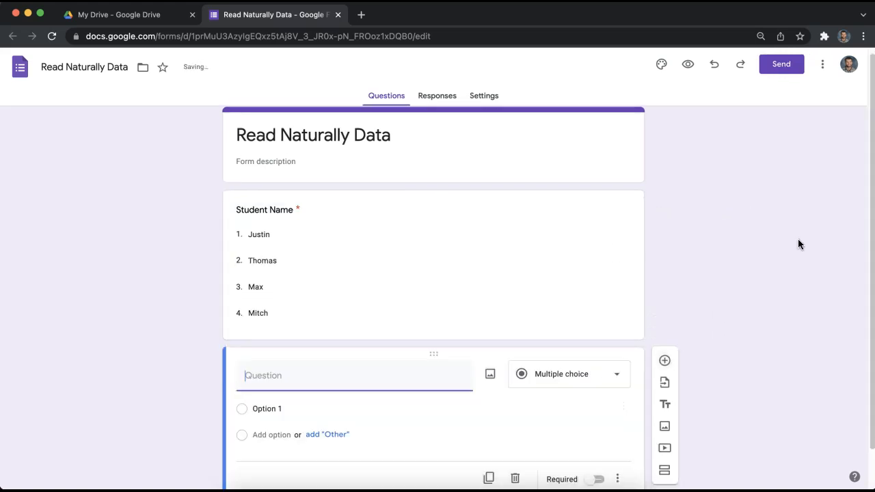
{"action": "type", "text": "Boo"}
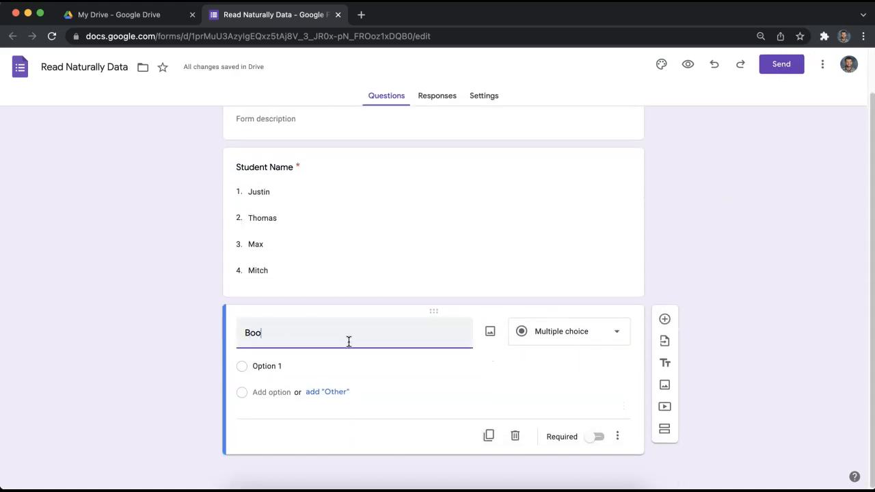
{"action": "type", "text": "k Level"}
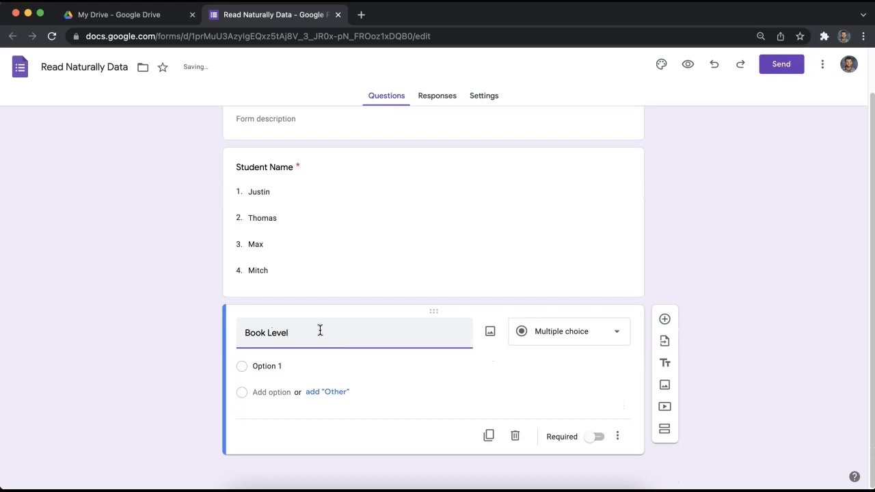
- Keep the Book Level question as multiple choice and enter the answer options 1.0, 1.5, 2.0 and 2.5, without an extra fifth option
{"action": "left_click", "coordinate": [517, 332]}
{"action": "left_click", "coordinate": [560, 223]}
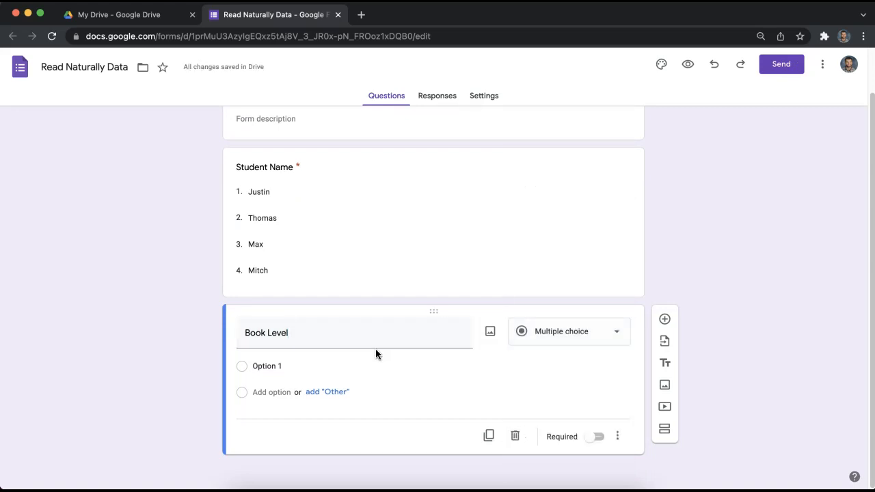
{"action": "left_click", "coordinate": [331, 373]}
{"action": "type", "text": "1.0"}
{"action": "key", "text": "Return"}
{"action": "type", "text": "1.5"}
{"action": "key", "text": "Return"}
{"action": "type", "text": "2.0"}
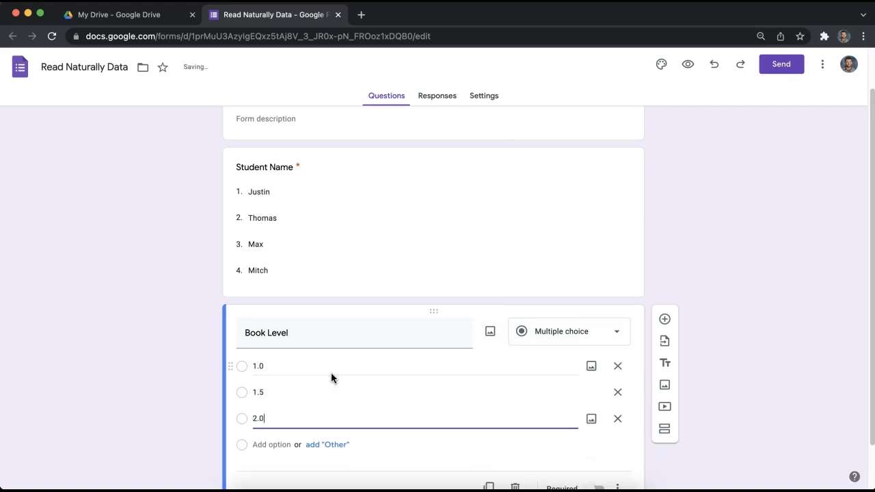
{"action": "key", "text": "Return"}
{"action": "type", "text": "2.5"}
{"action": "key", "text": "Return"}
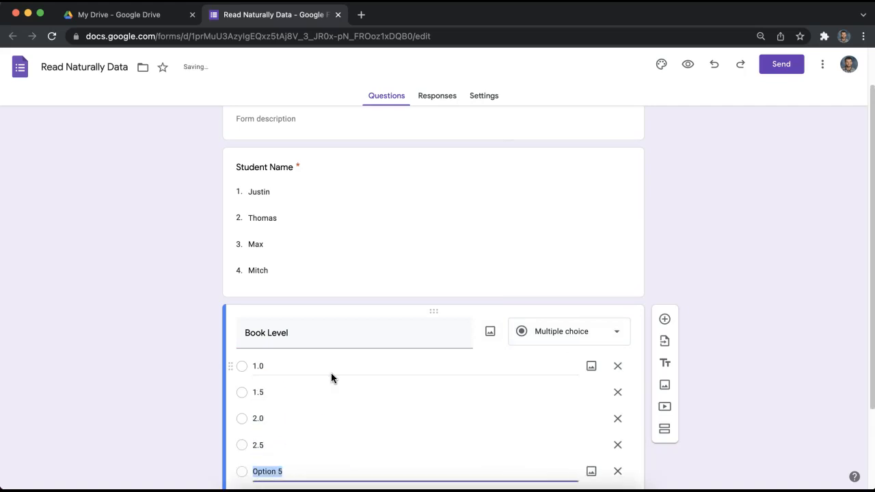
{"action": "left_click", "coordinate": [617, 471]}
- Change the Book Level question to the Dropdown type and make it required
{"action": "left_click", "coordinate": [598, 333]}
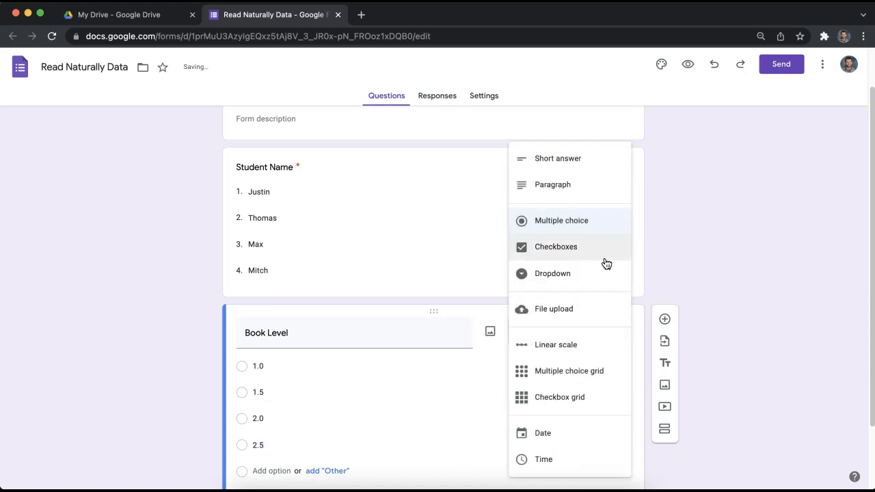
{"action": "left_click", "coordinate": [604, 272]}
{"action": "scroll", "coordinate": [267, 353], "scroll_direction": "down", "scroll_amount": 1}
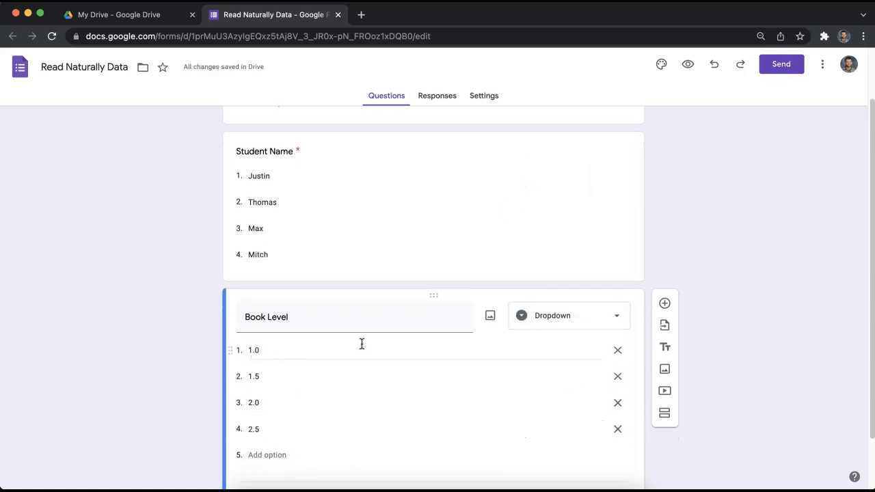
{"action": "left_click", "coordinate": [549, 321]}
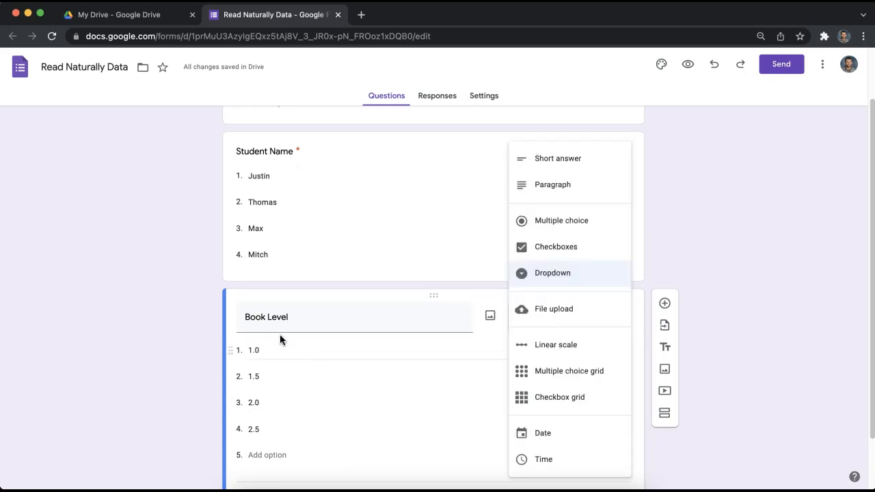
{"action": "left_click", "coordinate": [739, 233]}
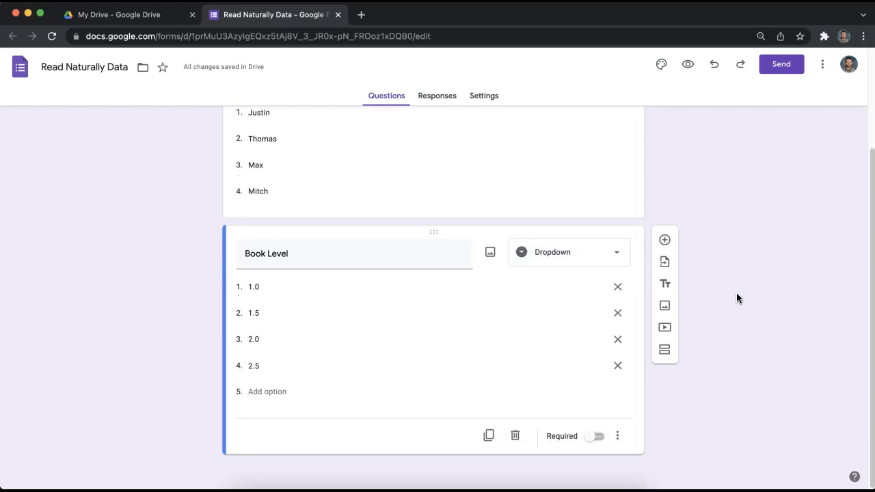
{"action": "left_click", "coordinate": [596, 437]}
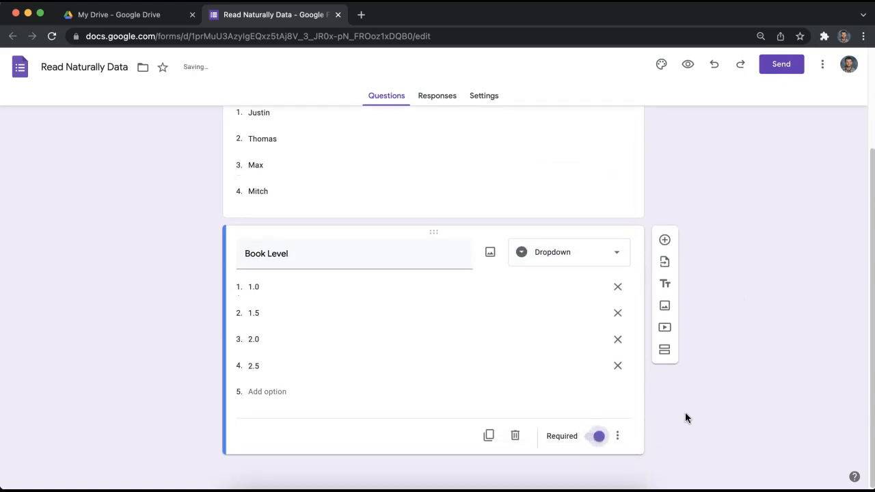
- Add a short answer question titled "COLD READ: How many words correct?" below the Book Level question
{"action": "left_click", "coordinate": [665, 241]}
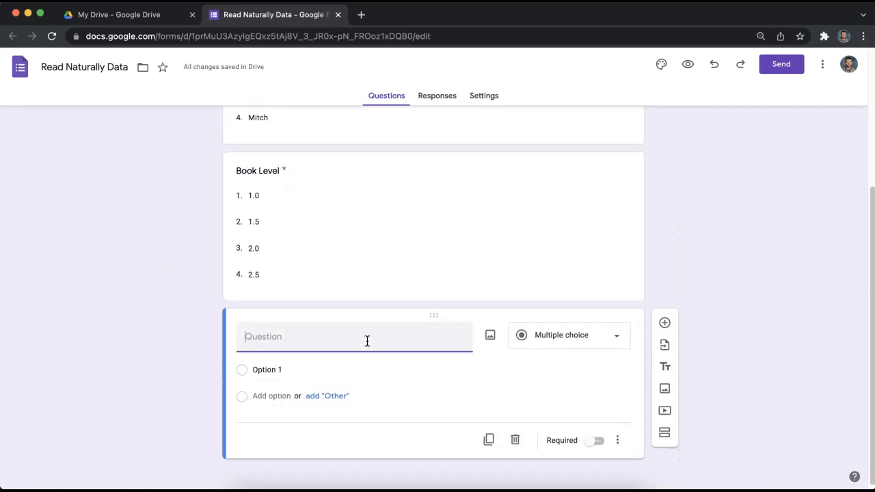
{"action": "type", "text": "COU"}
{"action": "type", "text": "LD REA"}
{"action": "type", "text": "L"}
{"action": "key", "text": "BackSpace"}
{"action": "type", "text": ": How many words correct?"}
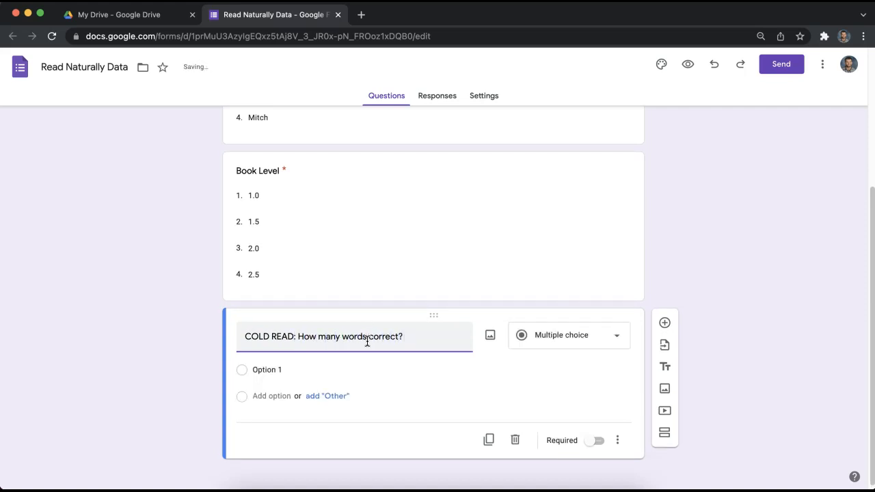
{"action": "left_click", "coordinate": [598, 334]}
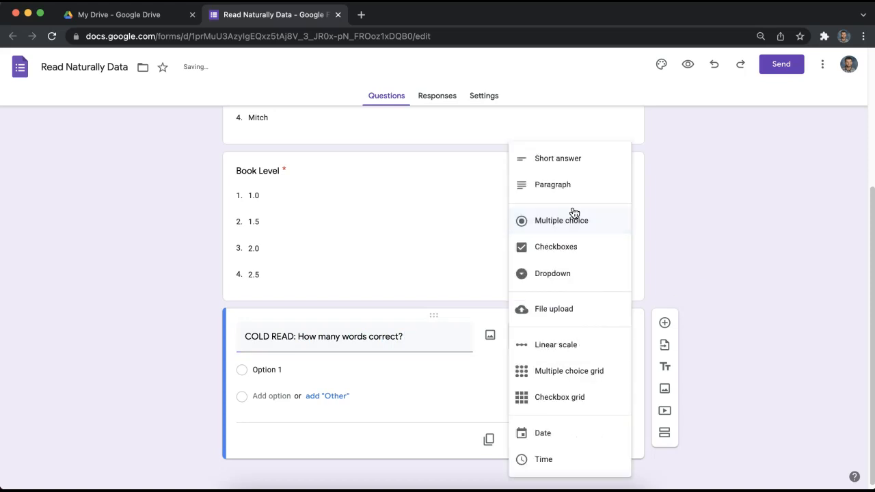
{"action": "left_click", "coordinate": [551, 156]}
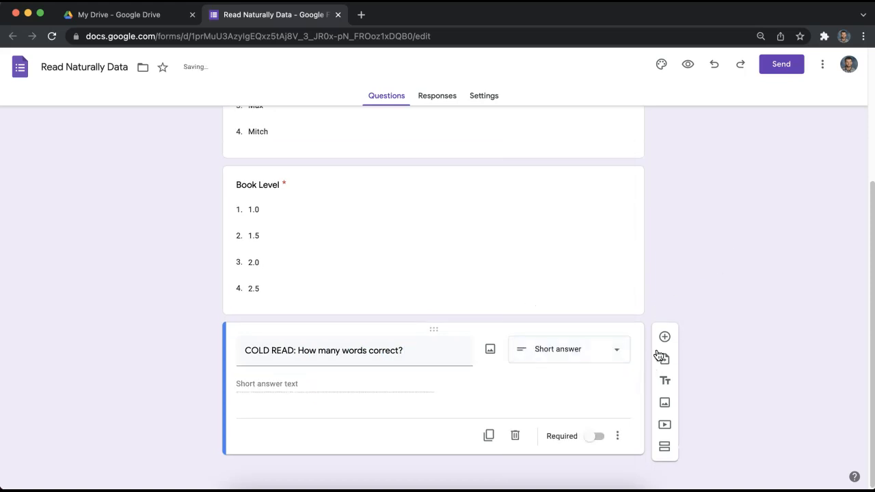
- Add response validation to the cold read words-correct question: Number, Is number, with the custom error text "Must be a number"
{"action": "left_click", "coordinate": [617, 436]}
{"action": "left_click", "coordinate": [659, 465]}
{"action": "scroll", "coordinate": [618, 383], "scroll_direction": "down", "scroll_amount": 1}
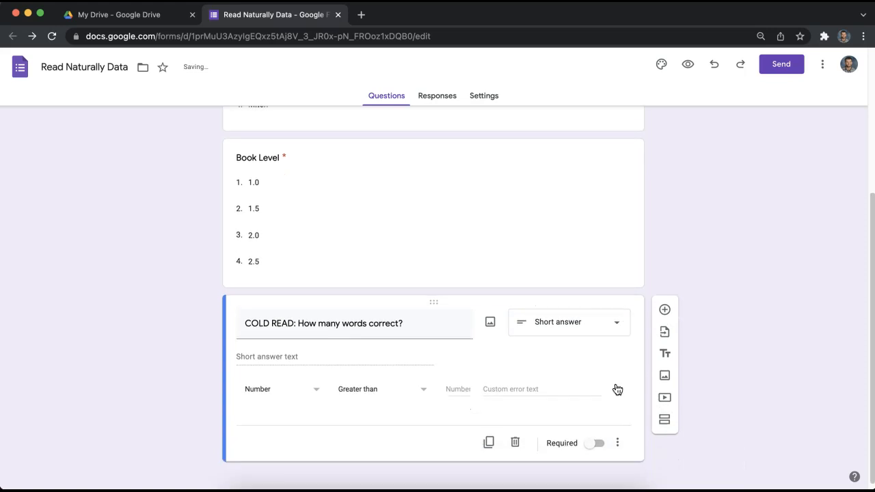
{"action": "left_click", "coordinate": [617, 438]}
{"action": "left_click", "coordinate": [613, 301]}
{"action": "left_click", "coordinate": [375, 385]}
{"action": "left_click", "coordinate": [427, 436]}
{"action": "left_click", "coordinate": [534, 382]}
{"action": "type", "text": "Must be a number"}
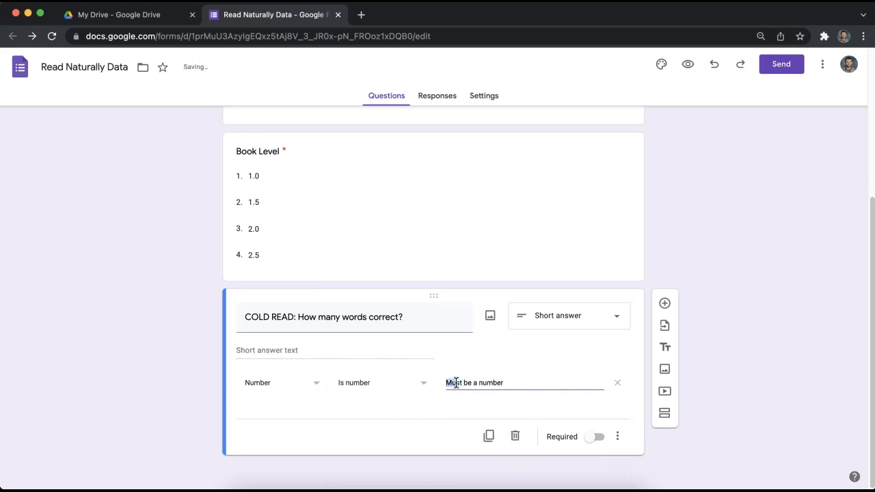
{"action": "left_click", "coordinate": [517, 375]}
{"action": "left_click_drag", "start_coordinate": [517, 380], "coordinate": [445, 381]}
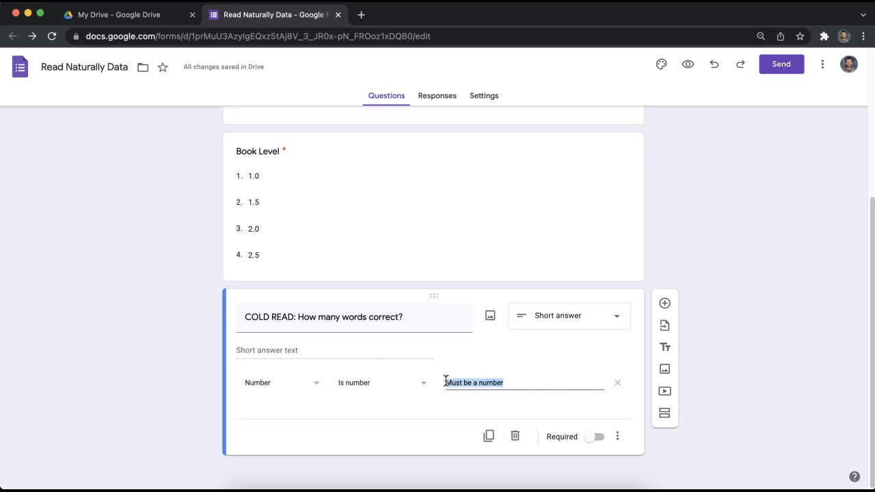
- Add a short answer question titled "COLD READ: How many words total?" below the cold read words-correct question
{"action": "left_click", "coordinate": [664, 303]}
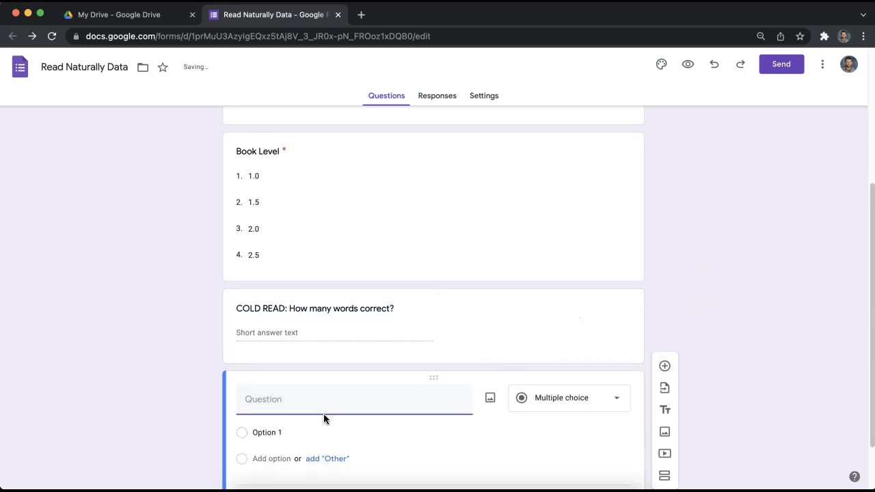
{"action": "type", "text": "COLD READ: How many words total?"}
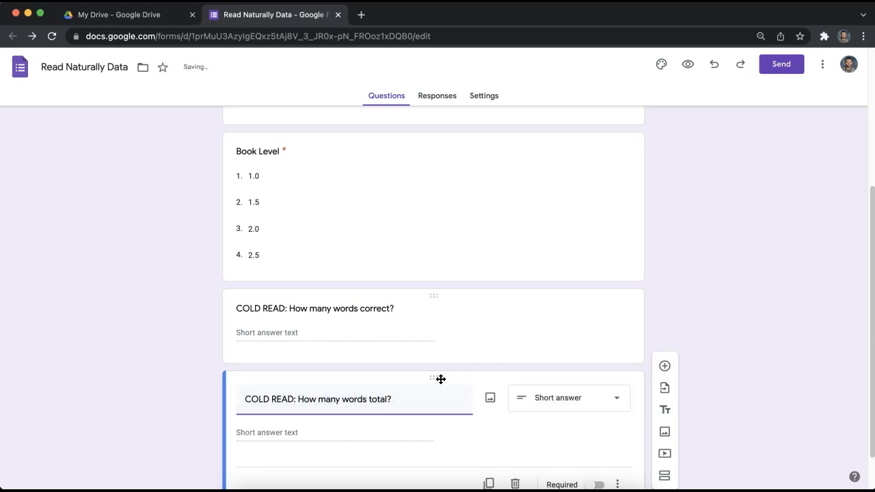
- Add response validation to the cold read words-total question: Number, Is number, with the custom error text "Must be a number"
{"action": "scroll", "coordinate": [546, 421], "scroll_direction": "down", "scroll_amount": 2}
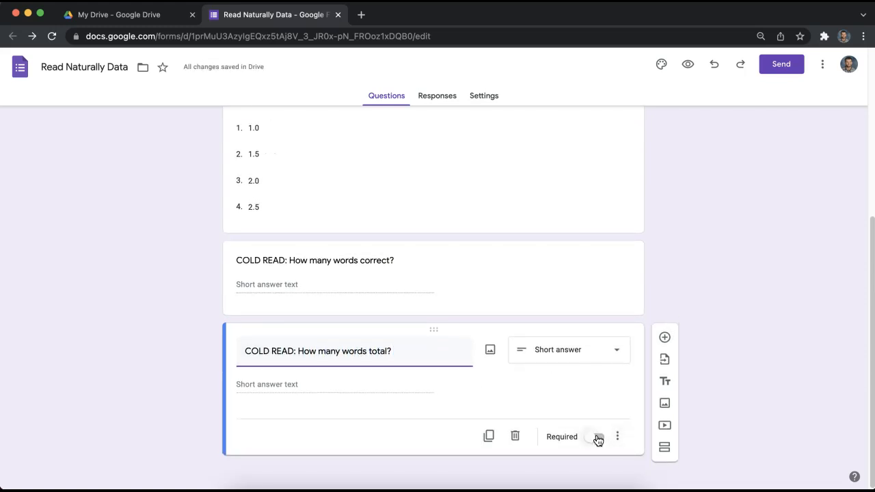
{"action": "left_click", "coordinate": [615, 441]}
{"action": "left_click", "coordinate": [621, 462]}
{"action": "left_click", "coordinate": [509, 418]}
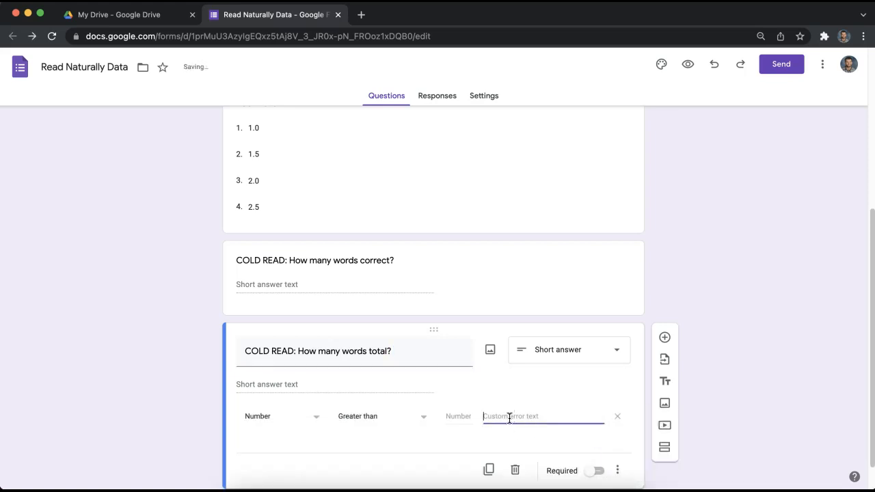
{"action": "left_click", "coordinate": [381, 424]}
{"action": "left_click", "coordinate": [393, 463]}
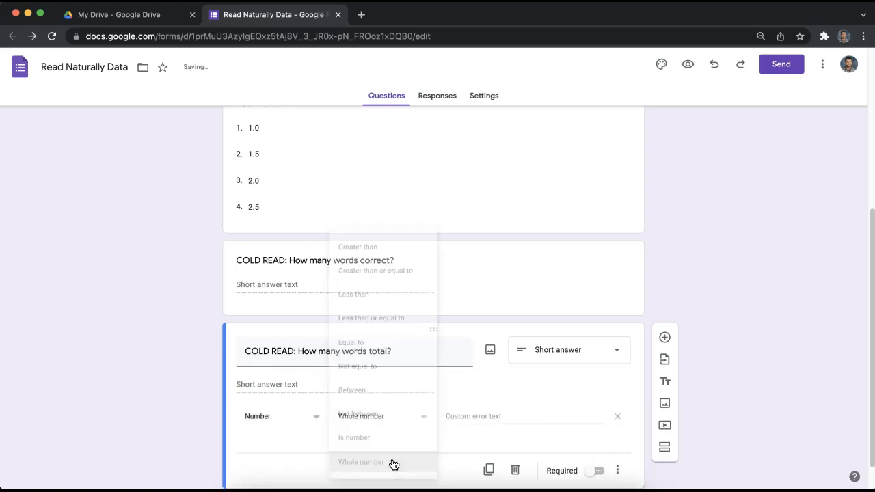
{"action": "left_click", "coordinate": [386, 418]}
{"action": "left_click", "coordinate": [381, 390]}
{"action": "left_click", "coordinate": [490, 423]}
{"action": "type", "text": "Must be a number"}
- Add a short answer question titled "HOT READ: How many words correct?" below the cold read questions
{"action": "left_click", "coordinate": [663, 338]}
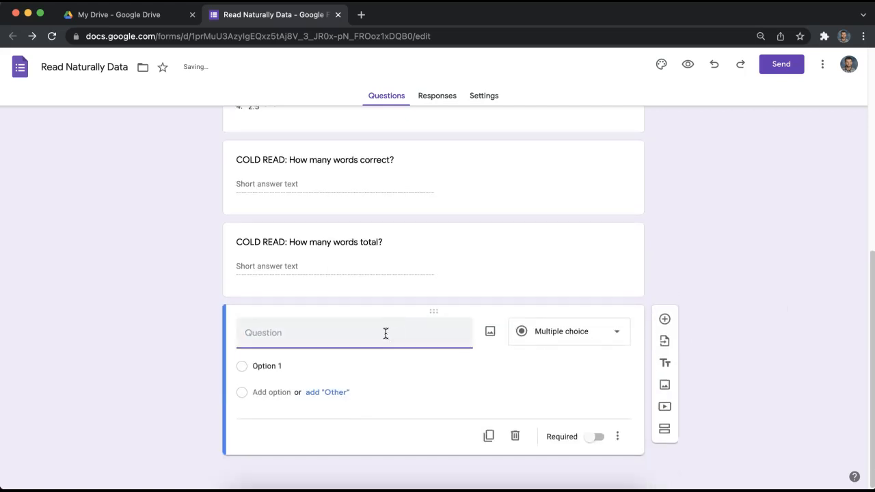
{"action": "type", "text": "HOT REaD : How many words correct?"}
{"action": "left_click", "coordinate": [560, 335]}
{"action": "left_click", "coordinate": [595, 168]}
- Add response validation to the hot read words-correct question: Number, Is number, with the custom error text "Must be a number"
{"action": "left_click", "coordinate": [617, 437]}
{"action": "left_click", "coordinate": [646, 463]}
{"action": "left_click", "coordinate": [381, 421]}
{"action": "left_click", "coordinate": [363, 437]}
{"action": "left_click", "coordinate": [533, 416]}
{"action": "type", "text": "Must be a number"}
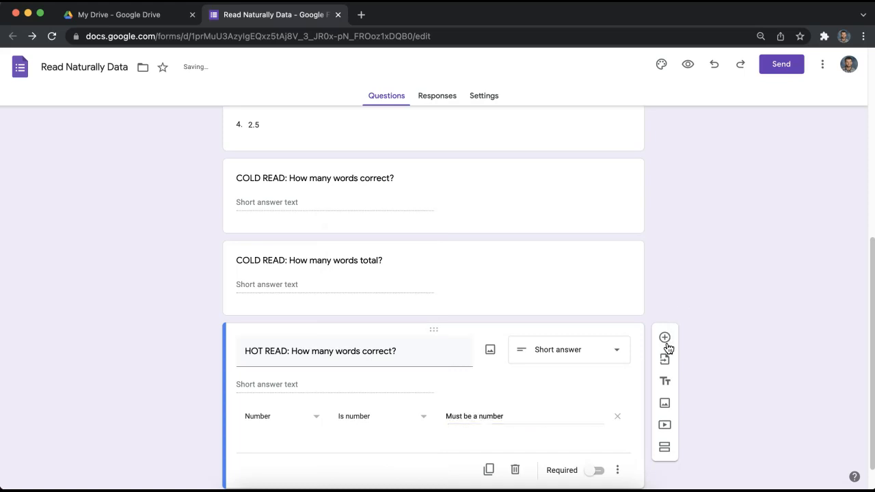
- Add a short answer question titled "HOT READ: How many words total?" at the end of the form
{"action": "left_click", "coordinate": [665, 338]}
{"action": "type", "text": "HOt "}
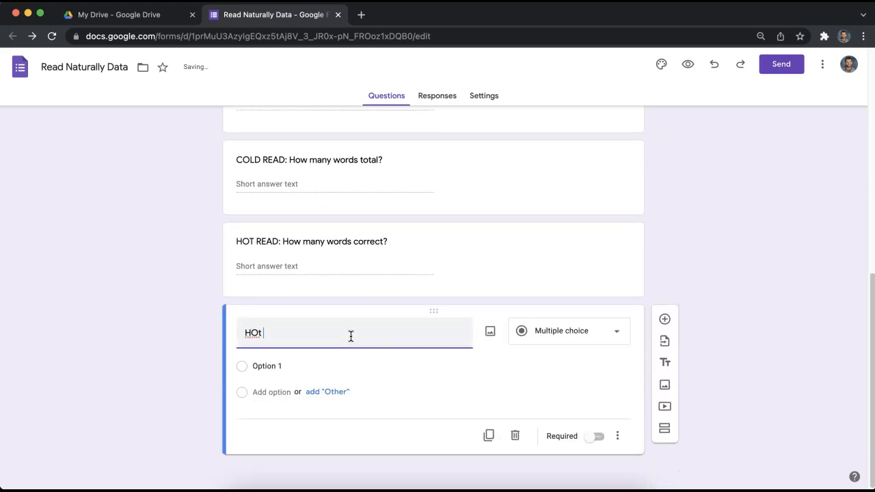
{"action": "type", "text": "T READ: How many words total?"}
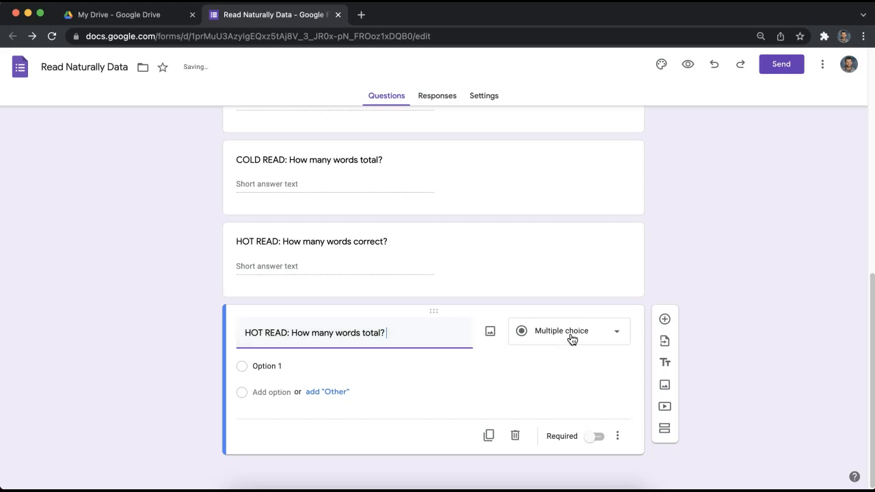
{"action": "left_click", "coordinate": [573, 340]}
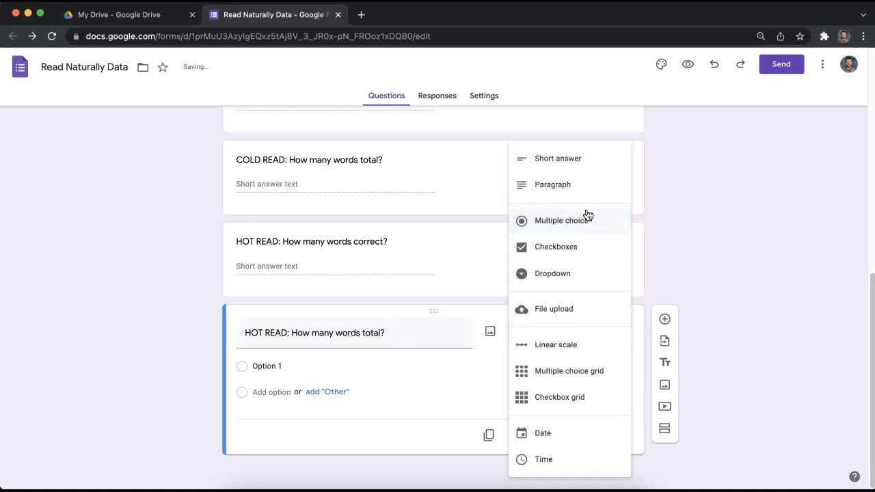
{"action": "left_click", "coordinate": [582, 150]}
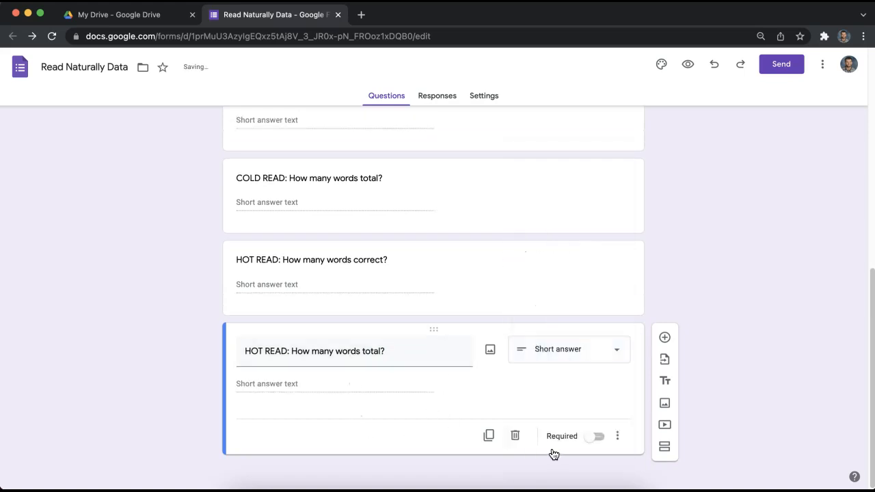
- Add response validation to the hot read words-total question: Number, Is number, with the custom error text "Must be a number"
{"action": "left_click", "coordinate": [617, 437]}
{"action": "left_click", "coordinate": [615, 463]}
{"action": "left_click", "coordinate": [366, 414]}
{"action": "left_click", "coordinate": [359, 437]}
{"action": "left_click", "coordinate": [492, 417]}
{"action": "type", "text": "Must be a number"}
{"action": "left_click", "coordinate": [735, 260]}
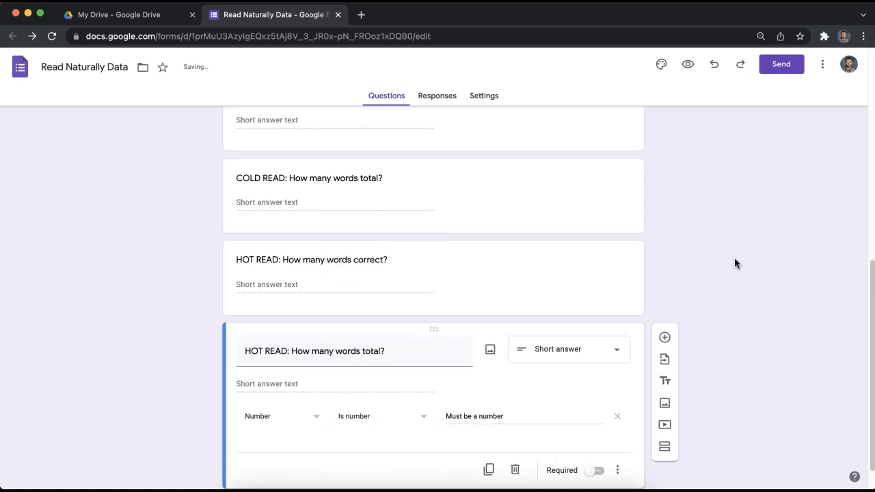
- Review all the form's questions, from the cold and hot read questions back up to the form title
{"action": "scroll", "coordinate": [692, 282], "scroll_direction": "down", "scroll_amount": 1}
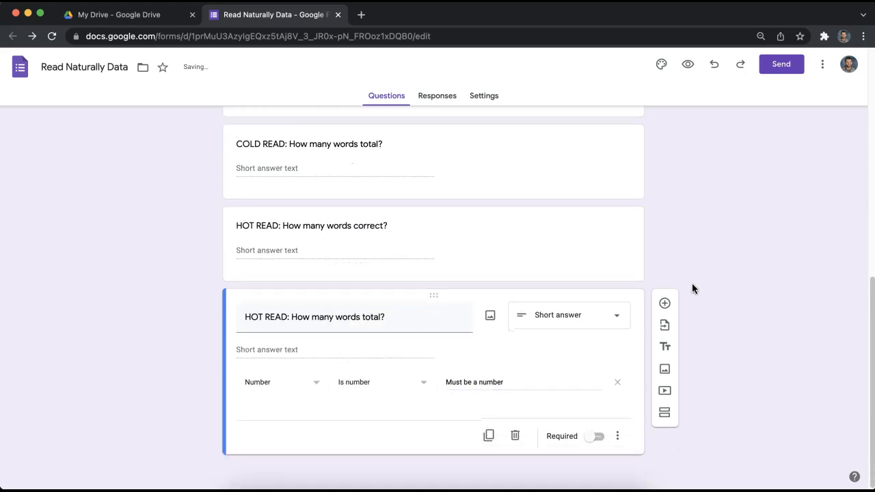
{"action": "scroll", "coordinate": [371, 297], "scroll_direction": "up", "scroll_amount": 3}
{"action": "scroll", "coordinate": [375, 340], "scroll_direction": "up", "scroll_amount": 2}
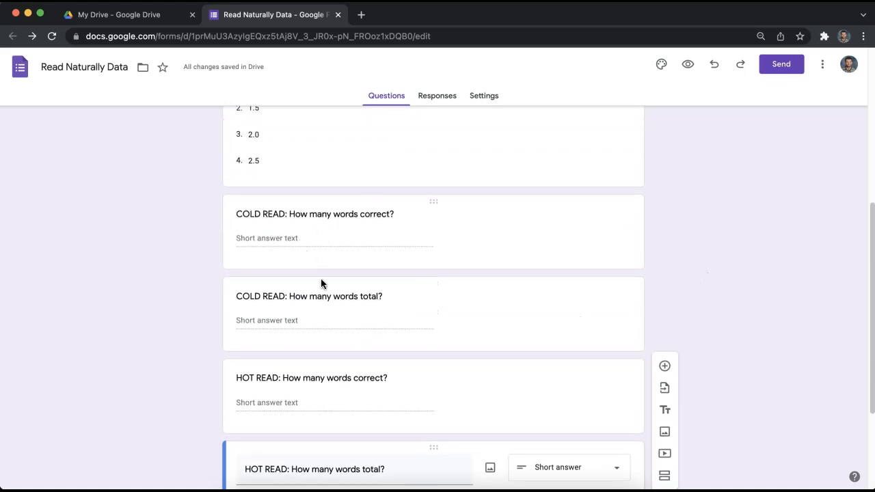
{"action": "scroll", "coordinate": [335, 400], "scroll_direction": "down", "scroll_amount": 2}
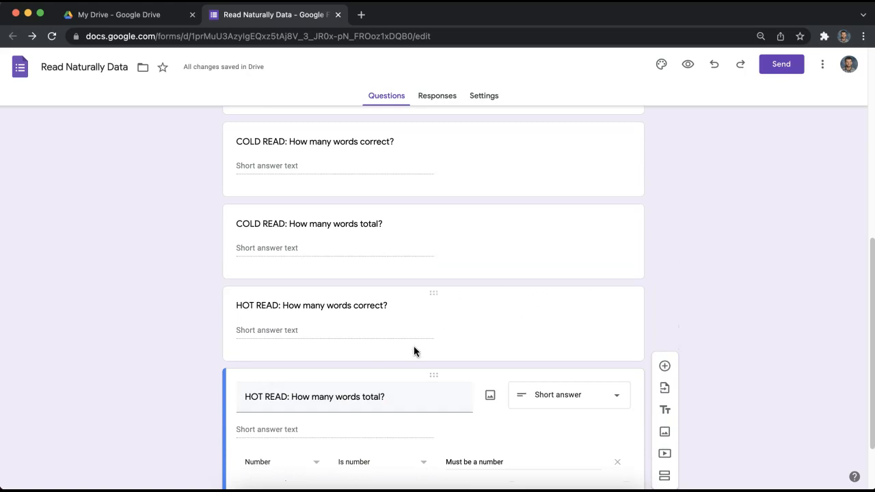
{"action": "scroll", "coordinate": [576, 230], "scroll_direction": "up", "scroll_amount": 10}
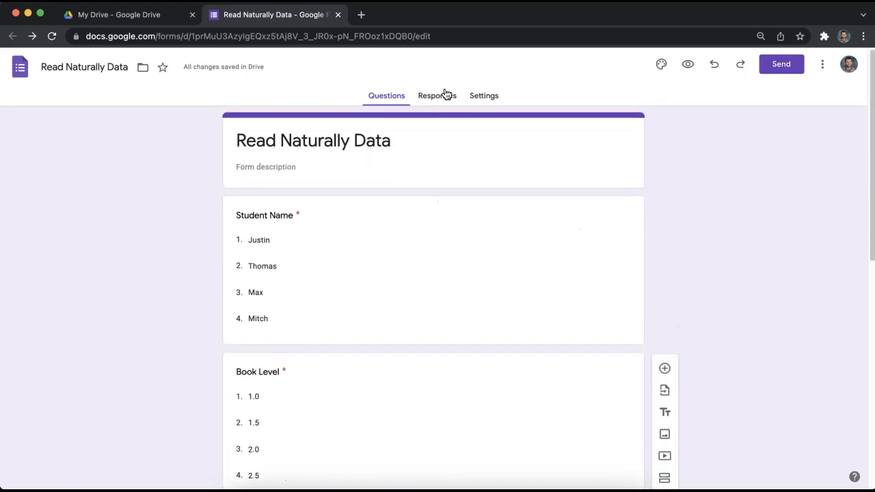
- Check the form's responses page and its settings for how responses are collected and protected
{"action": "left_click", "coordinate": [444, 99]}
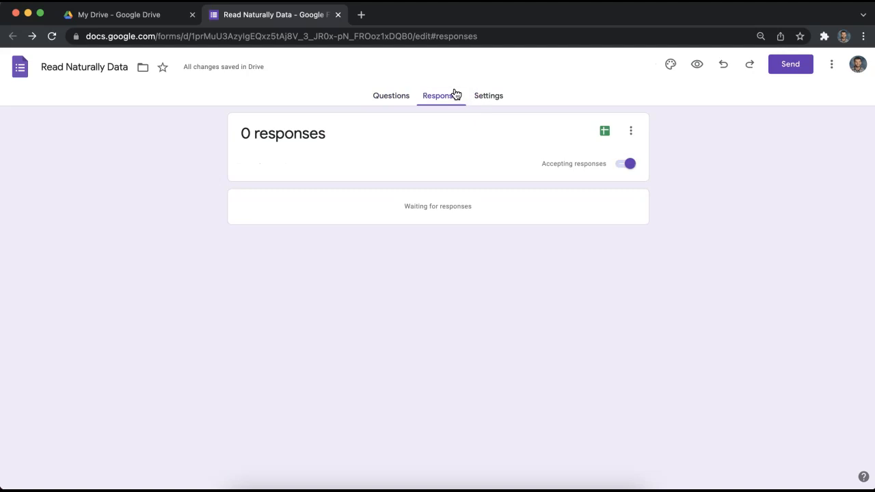
{"action": "left_click", "coordinate": [493, 100]}
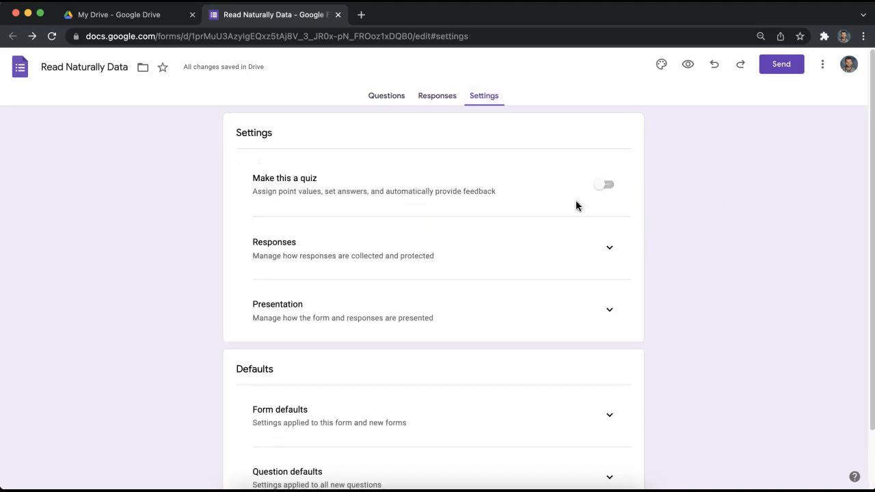
{"action": "left_click", "coordinate": [611, 247]}
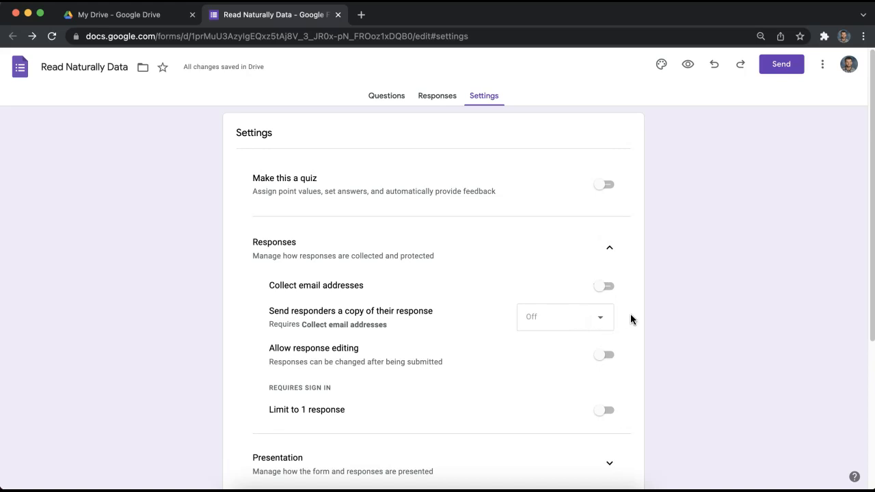
{"action": "scroll", "coordinate": [687, 323], "scroll_direction": "down", "scroll_amount": 2}
{"action": "scroll", "coordinate": [691, 289], "scroll_direction": "down", "scroll_amount": 2}
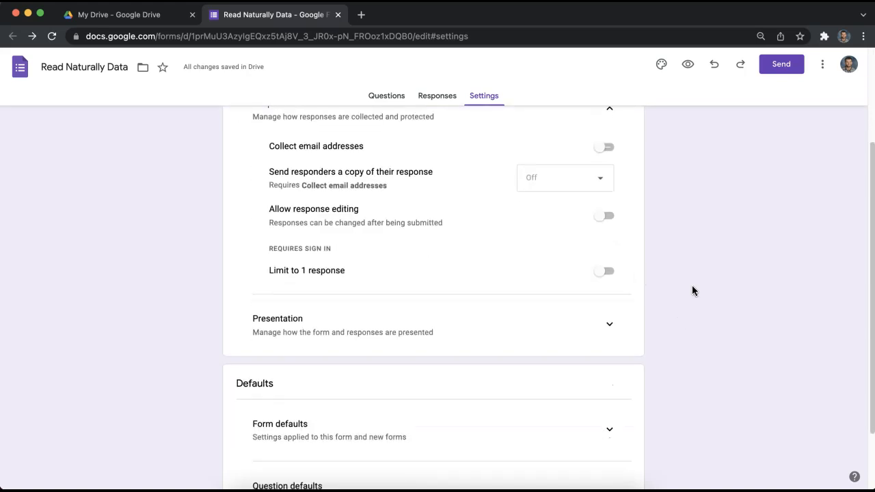
- Check the form's presentation settings and the defaults section below them
{"action": "scroll", "coordinate": [654, 273], "scroll_direction": "down", "scroll_amount": 1}
{"action": "scroll", "coordinate": [655, 273], "scroll_direction": "down", "scroll_amount": 1}
{"action": "left_click", "coordinate": [617, 241]}
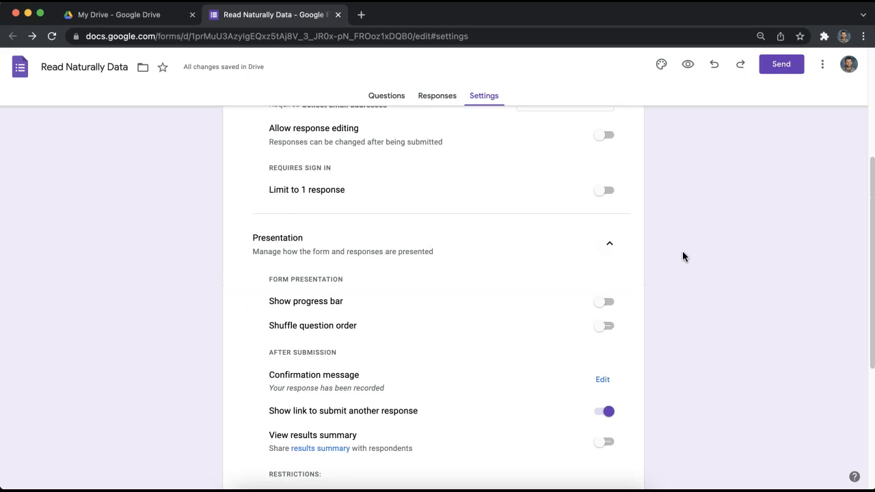
{"action": "scroll", "coordinate": [676, 269], "scroll_direction": "down", "scroll_amount": 5}
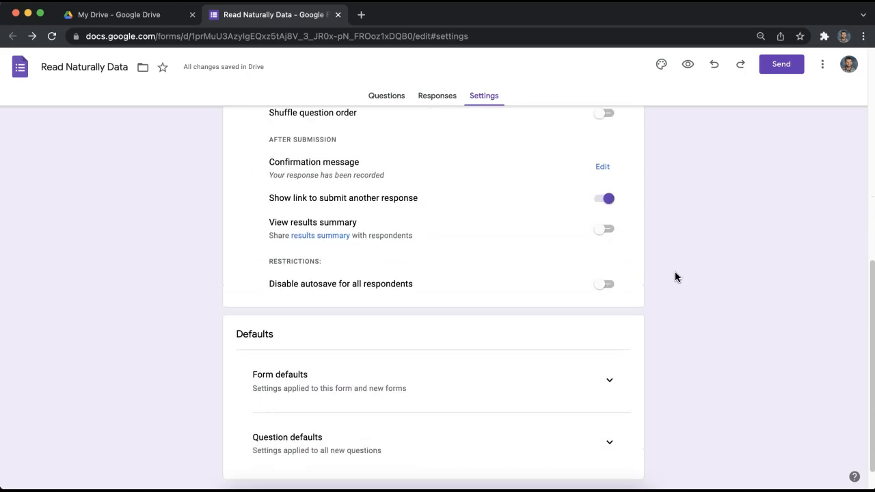
{"action": "scroll", "coordinate": [615, 287], "scroll_direction": "up", "scroll_amount": 10}
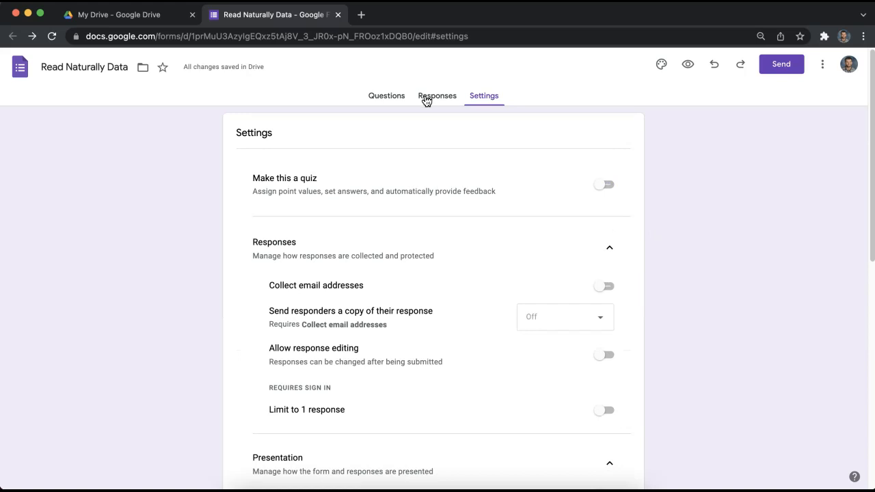
- Create a new spreadsheet named "Read Naturally Data (Responses)" as the destination for the form's responses
{"action": "left_click", "coordinate": [427, 98]}
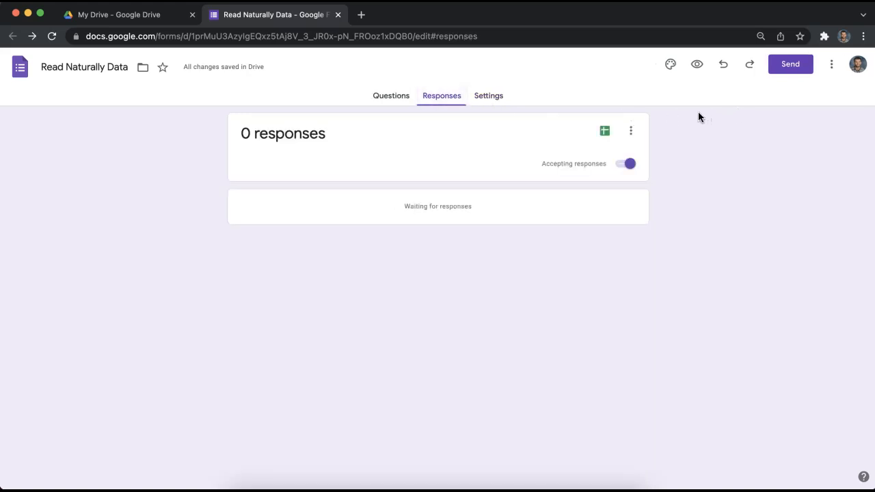
{"action": "left_click", "coordinate": [605, 130]}
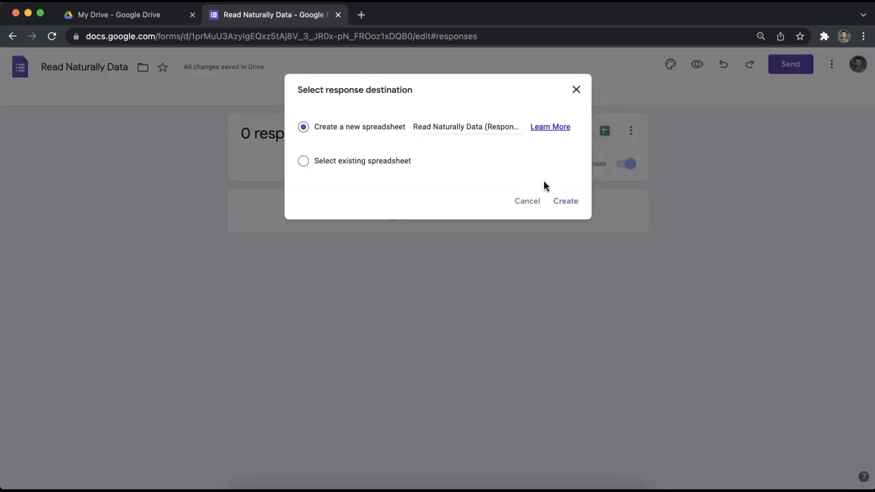
{"action": "left_click", "coordinate": [567, 202]}
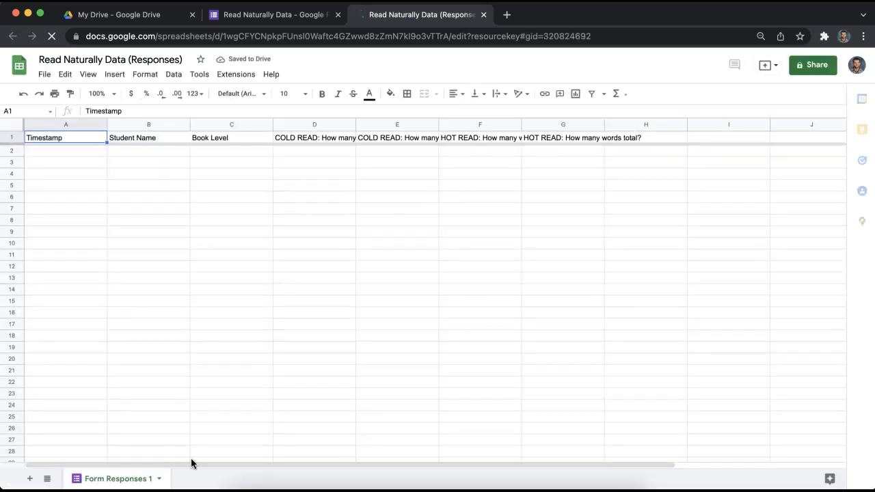
- Preview the form as a respondent and choose a student name and book level 1.0 for a test response
{"action": "left_click", "coordinate": [233, 15]}
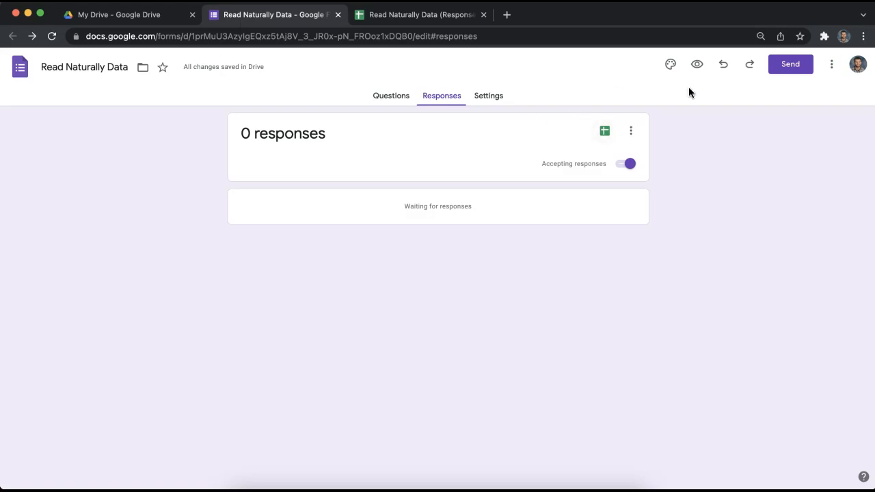
{"action": "left_click", "coordinate": [696, 64]}
{"action": "left_click", "coordinate": [349, 204]}
{"action": "left_click", "coordinate": [345, 239]}
{"action": "left_click", "coordinate": [317, 293]}
{"action": "left_click", "coordinate": [352, 335]}
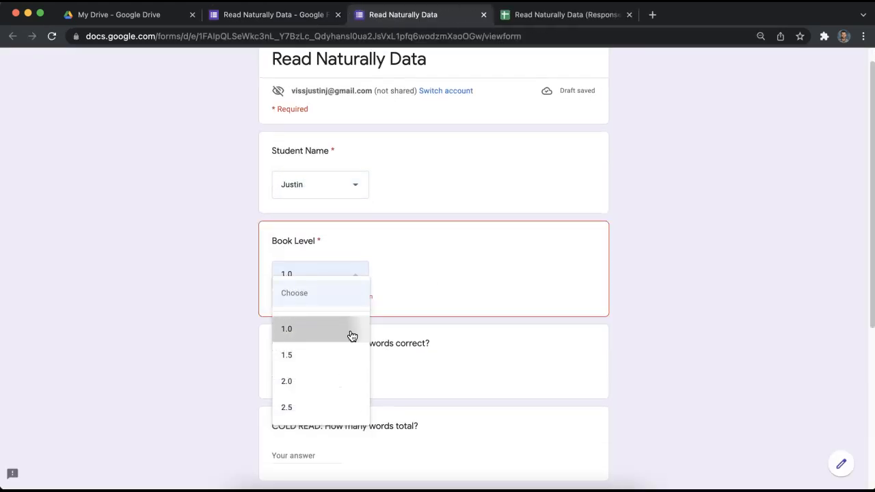
- Answer the cold read questions with 35 words correct and 37 words total
{"action": "scroll", "coordinate": [561, 314], "scroll_direction": "down", "scroll_amount": 3}
{"action": "left_click", "coordinate": [307, 232]}
{"action": "type", "text": "35"}
{"action": "left_click", "coordinate": [302, 314]}
{"action": "type", "text": "37"}
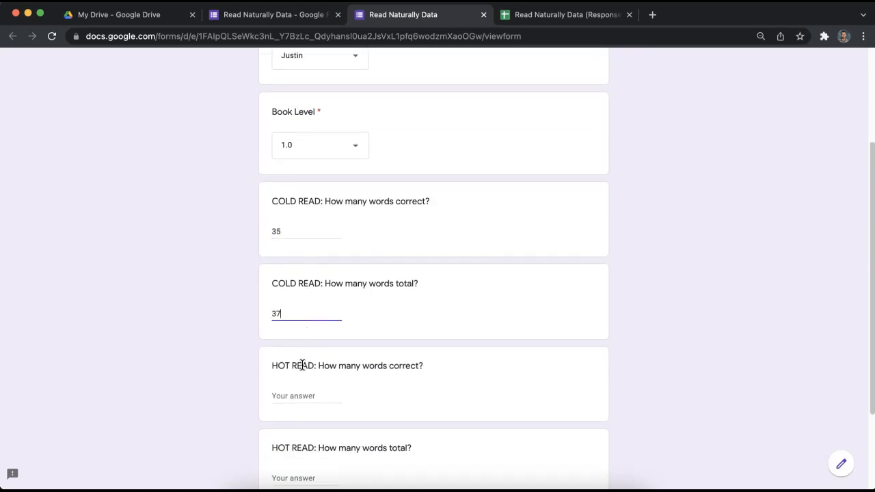
- Answer the hot read questions with 48 words correct and 50 words total, and submit the response
{"action": "left_click", "coordinate": [307, 399]}
{"action": "type", "text": "48"}
{"action": "left_click", "coordinate": [304, 478]}
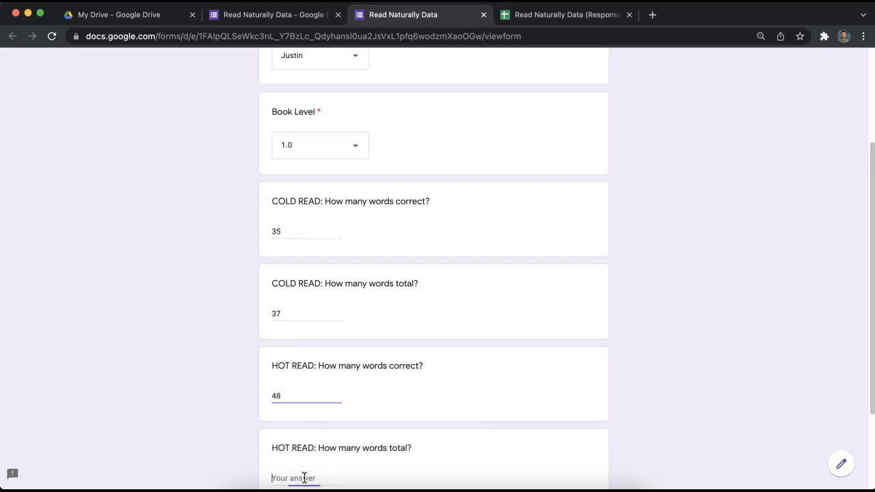
{"action": "type", "text": "50"}
{"action": "scroll", "coordinate": [643, 379], "scroll_direction": "down", "scroll_amount": 3}
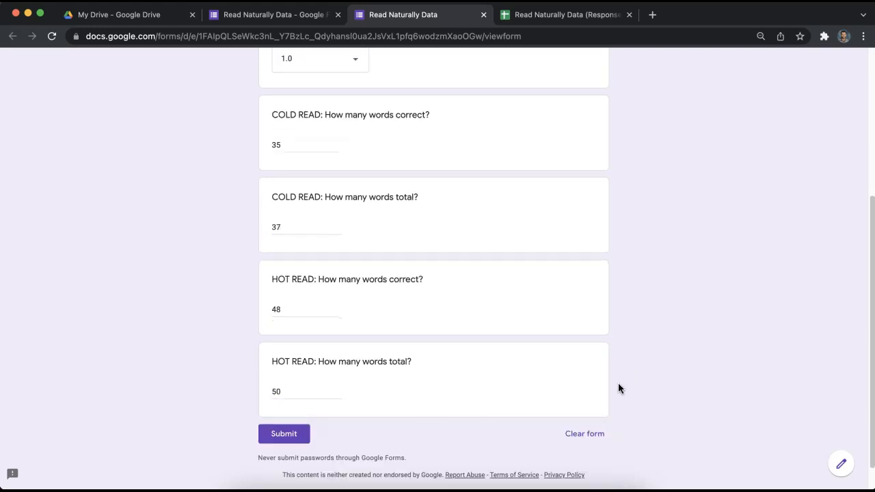
{"action": "left_click", "coordinate": [303, 402]}
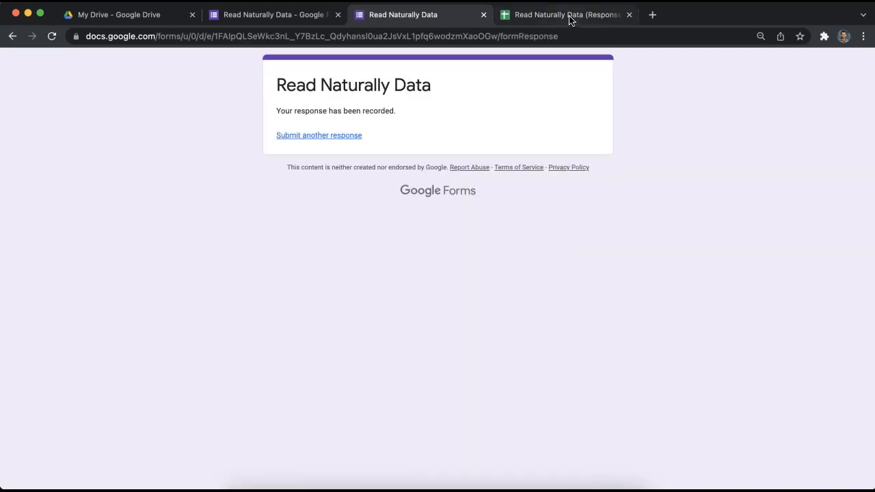
- Check the recorded form entries and their columns in the responses spreadsheet
{"action": "left_click", "coordinate": [569, 15]}
{"action": "left_click_drag", "start_coordinate": [172, 155], "coordinate": [615, 157]}
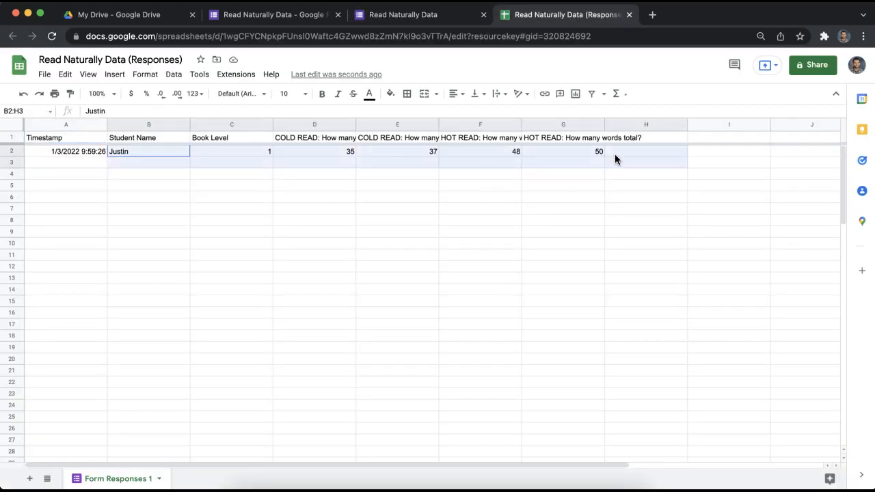
{"action": "left_click", "coordinate": [619, 302]}
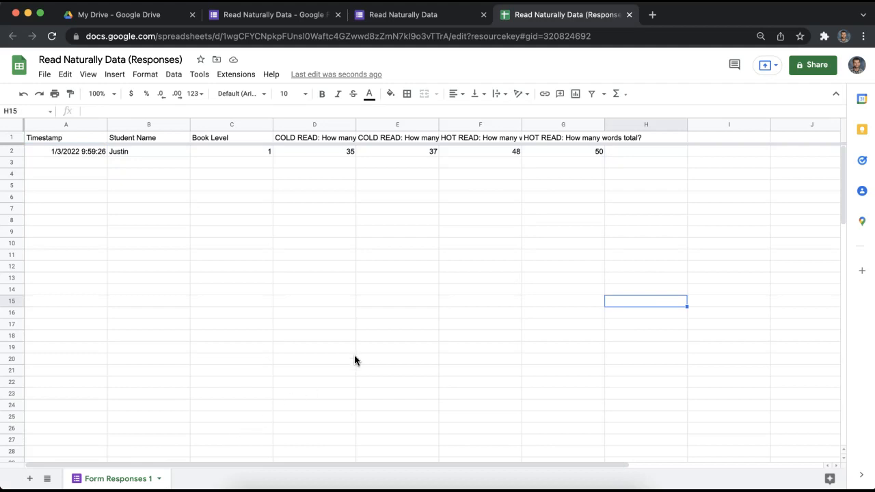
{"action": "left_click", "coordinate": [465, 256]}
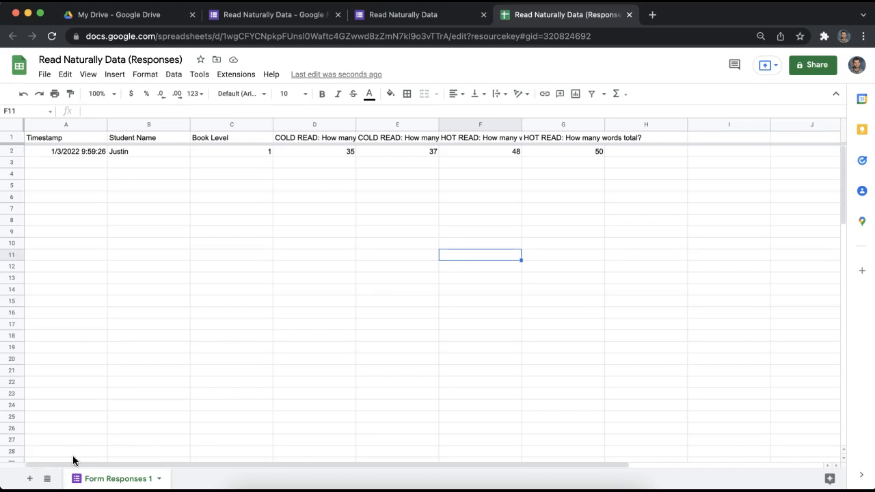
{"action": "left_click", "coordinate": [463, 15]}
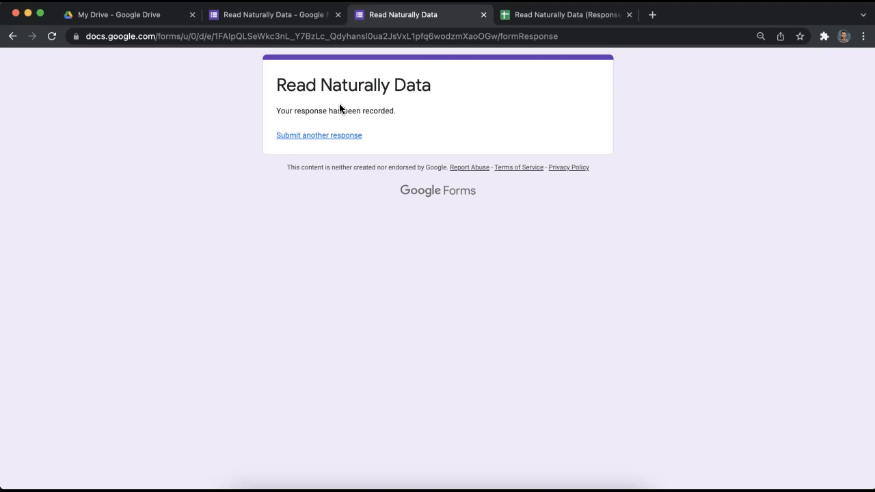
{"action": "left_click", "coordinate": [563, 14]}
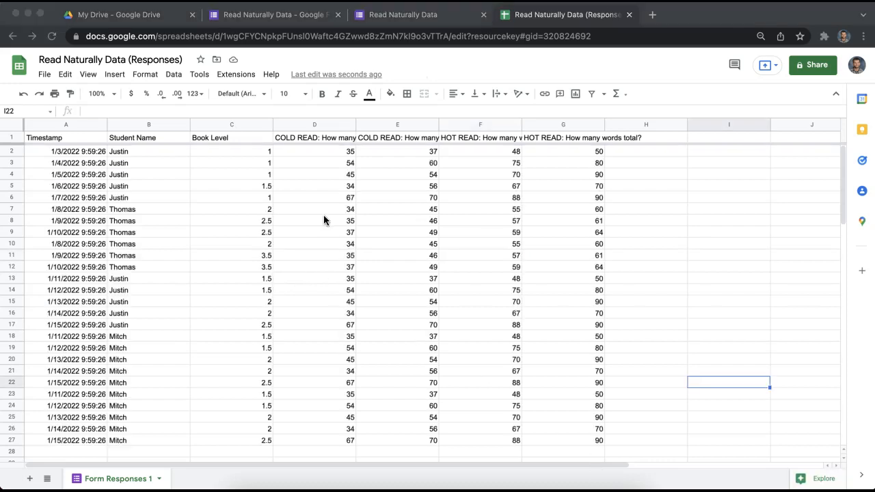
{"action": "left_click", "coordinate": [92, 153]}
{"action": "left_click", "coordinate": [642, 244]}
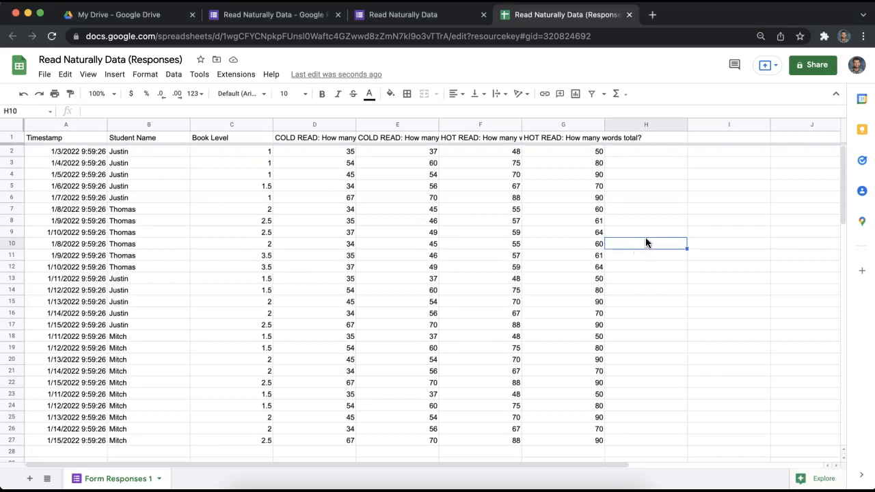
- Look over the respondent form again, examining the Student Name question and its choices
{"action": "left_click", "coordinate": [439, 21]}
{"action": "scroll", "coordinate": [546, 157], "scroll_direction": "down", "scroll_amount": 1}
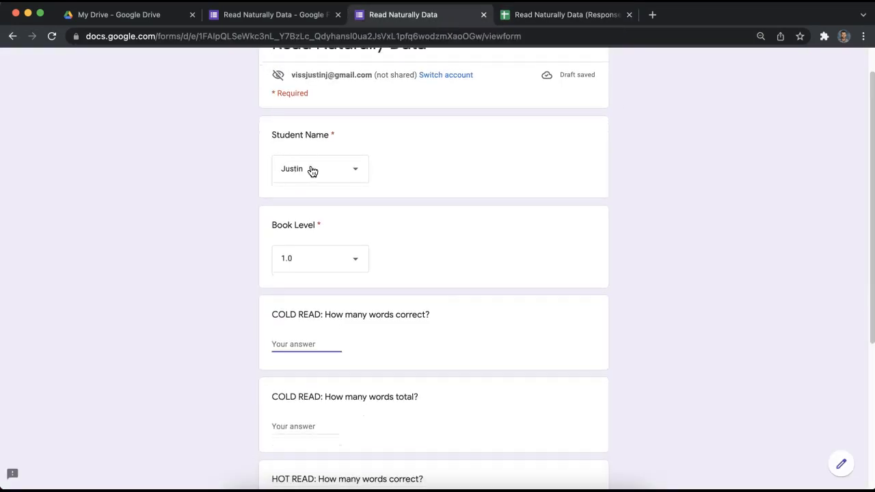
{"action": "left_click", "coordinate": [351, 171]}
{"action": "left_click", "coordinate": [351, 171]}
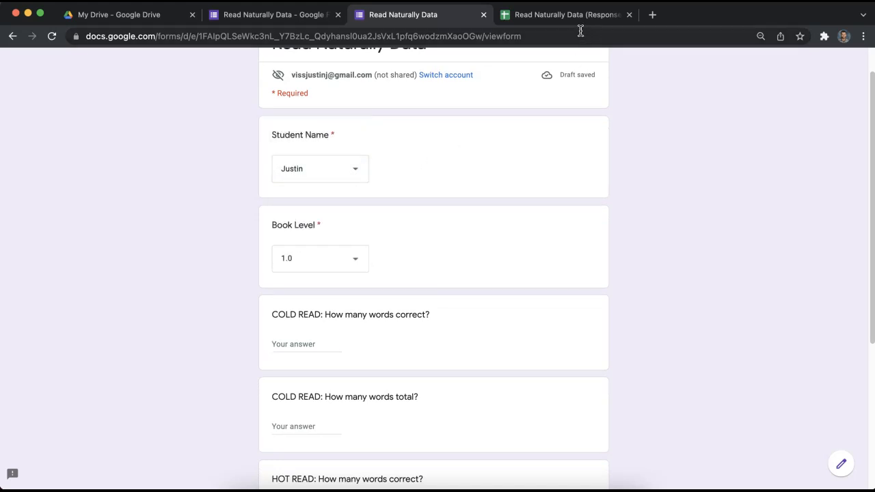
{"action": "scroll", "coordinate": [410, 155], "scroll_direction": "up", "scroll_amount": 1}
{"action": "scroll", "coordinate": [411, 157], "scroll_direction": "up", "scroll_amount": 1}
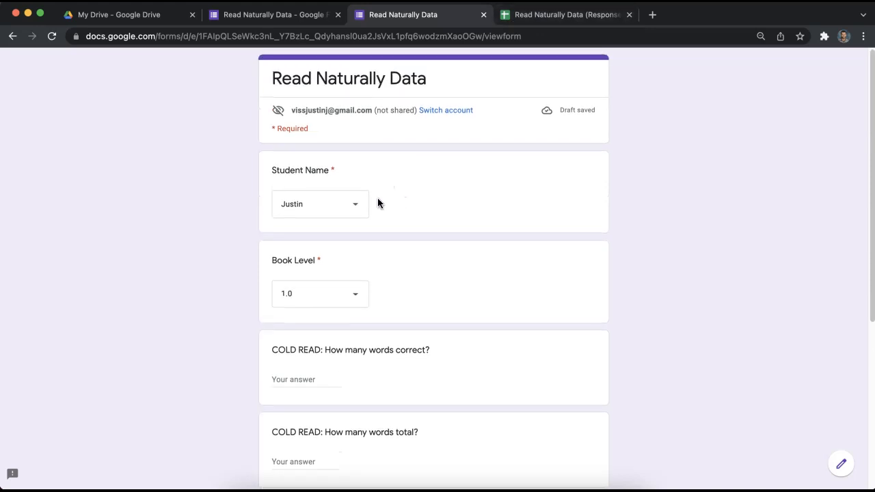
{"action": "left_click_drag", "start_coordinate": [336, 170], "coordinate": [290, 170]}
{"action": "left_click", "coordinate": [291, 170]}
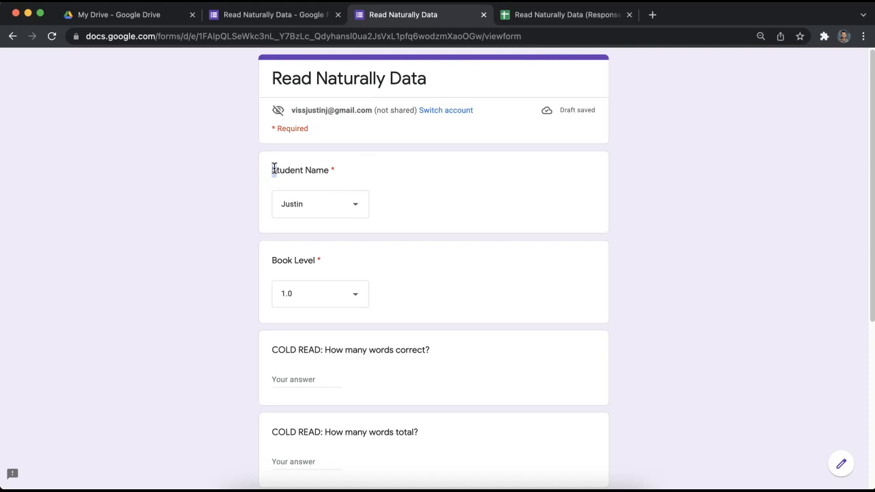
- Add a new blank sheet to the responses spreadsheet and place it before the Form Responses 1 sheet
{"action": "left_click", "coordinate": [550, 17]}
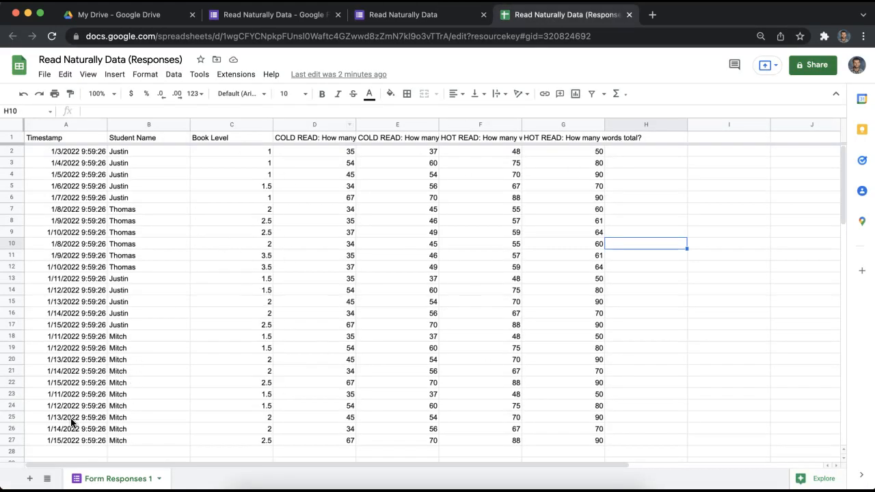
{"action": "left_click", "coordinate": [30, 478]}
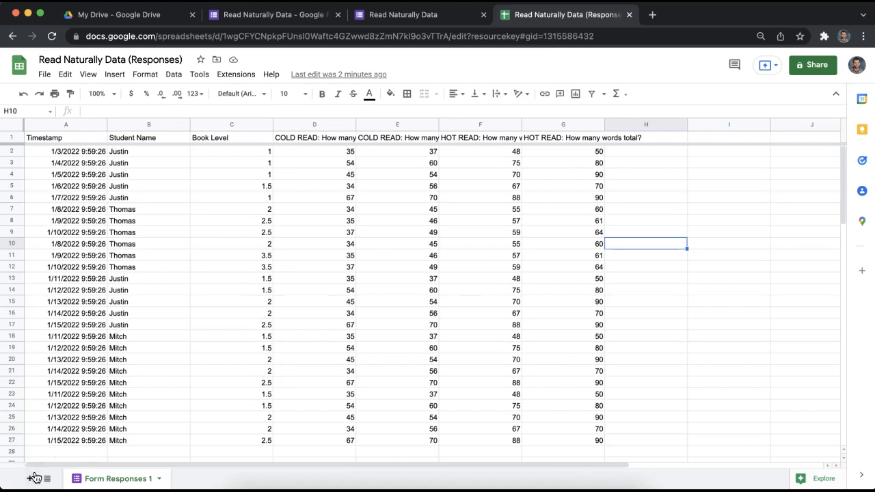
{"action": "left_click_drag", "start_coordinate": [180, 476], "coordinate": [86, 477]}
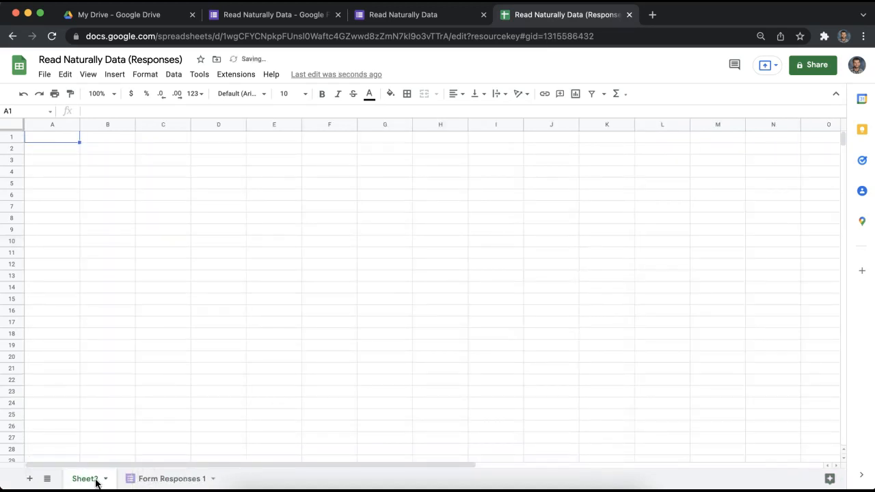
{"action": "left_click", "coordinate": [144, 480]}
{"action": "left_click", "coordinate": [82, 479]}
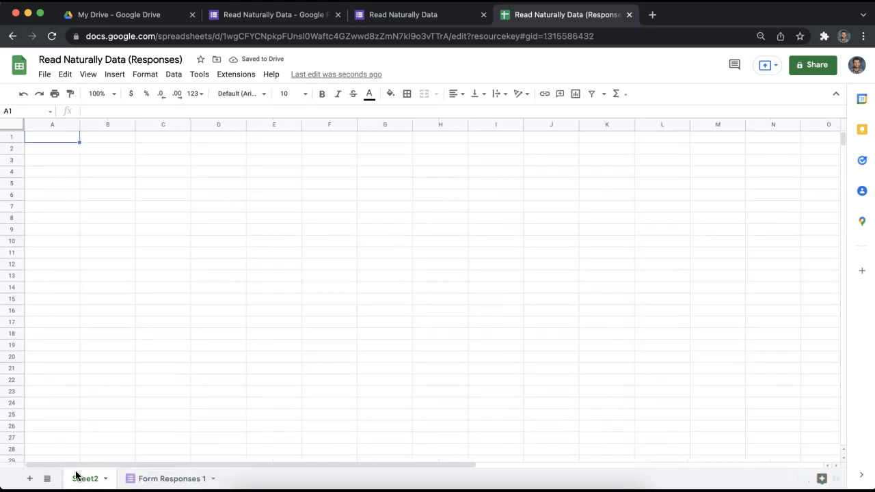
- Enter the header "COLD READ %" in cell H1 of the Form Responses 1 sheet
{"action": "left_click", "coordinate": [163, 480]}
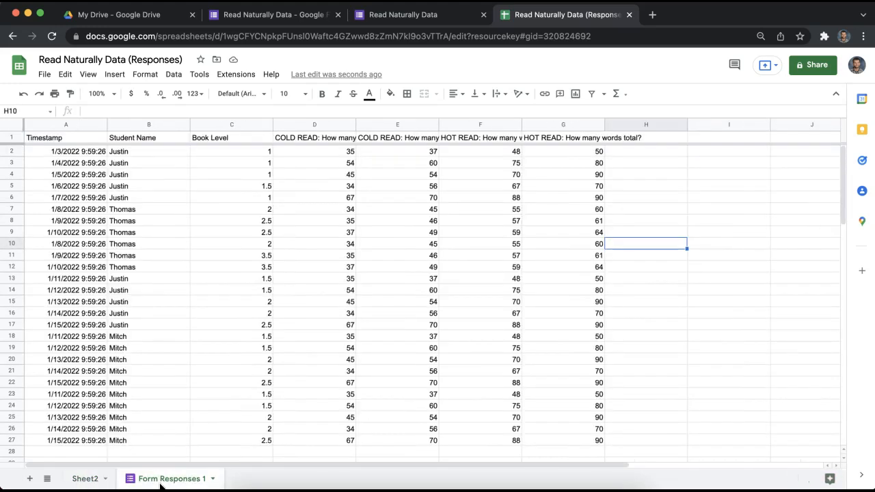
{"action": "double_click", "coordinate": [656, 136]}
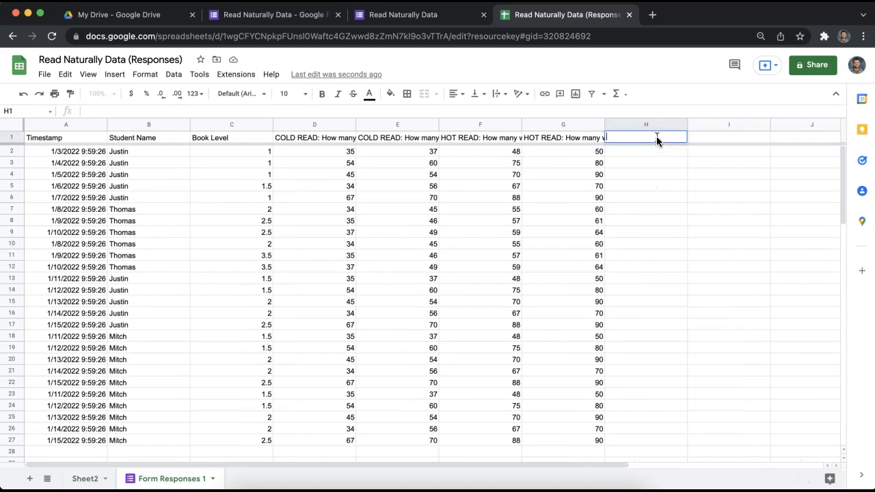
{"action": "type", "text": "COLD RE"}
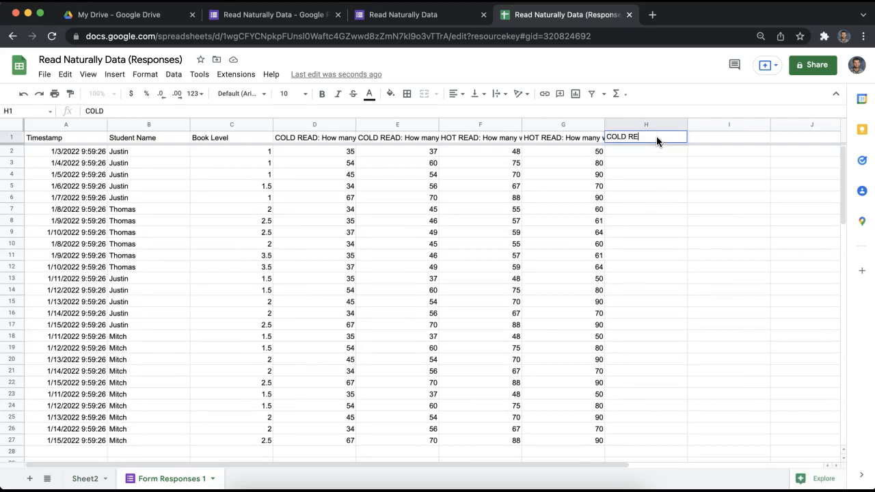
{"action": "type", "text": "AD %"}
- Calculate the cold read percentage with =D2/E2 in cell H2 and autofill the formula down column H for all responses
{"action": "left_click", "coordinate": [667, 148]}
{"action": "type", "text": "="}
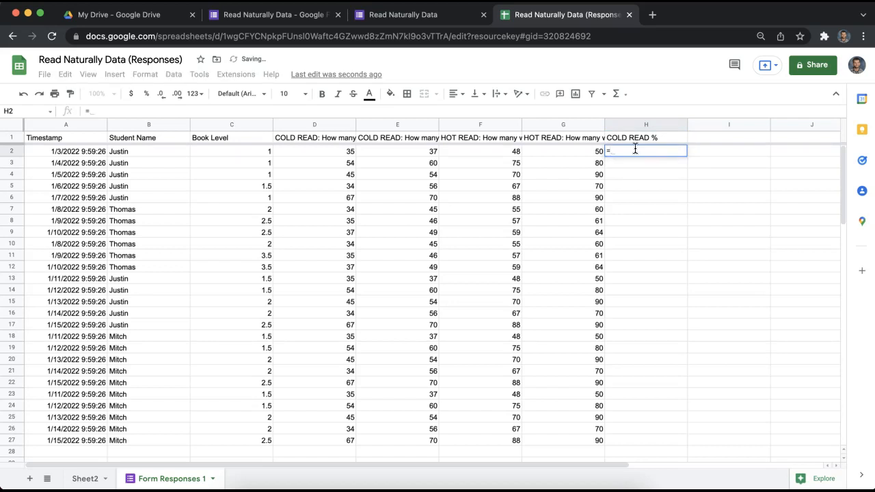
{"action": "left_click", "coordinate": [341, 150]}
{"action": "type", "text": "/"}
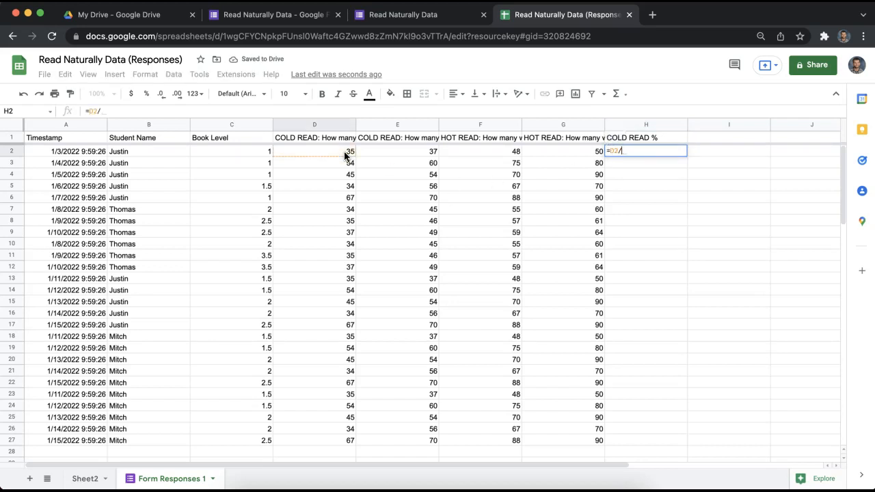
{"action": "left_click", "coordinate": [373, 150]}
{"action": "key", "text": "Return"}
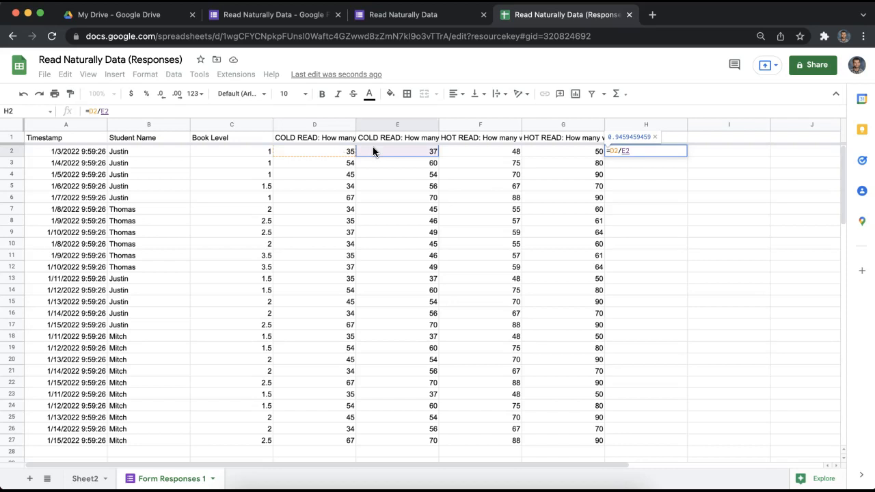
{"action": "left_click", "coordinate": [701, 222]}
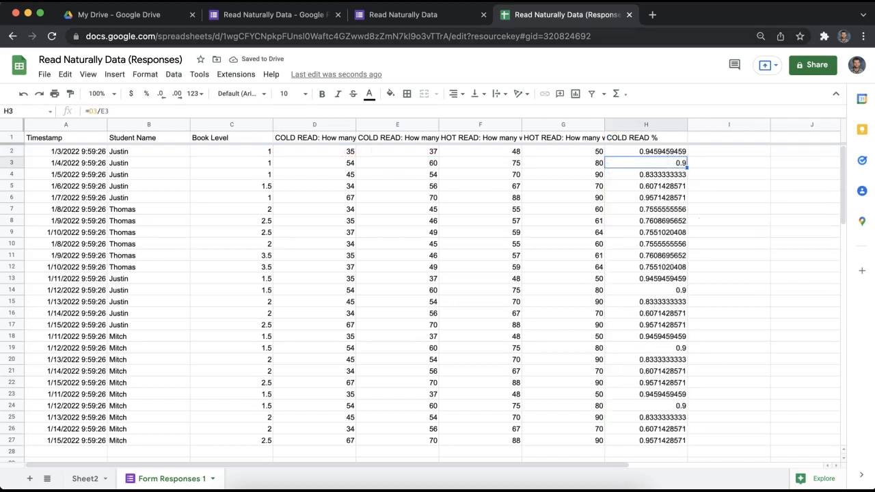
- Return to the respondent form and answer the cold read questions with 35 words correct and 37 words total
{"action": "left_click", "coordinate": [430, 17]}
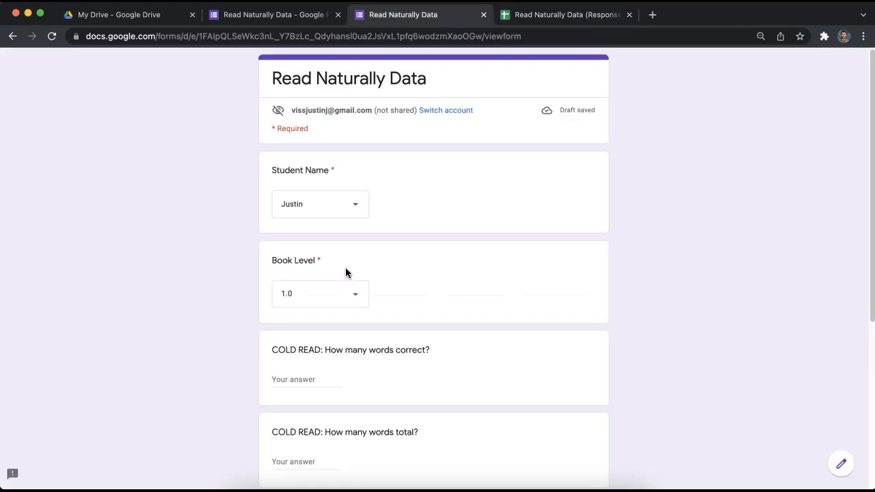
{"action": "left_click", "coordinate": [312, 385]}
{"action": "type", "text": "35"}
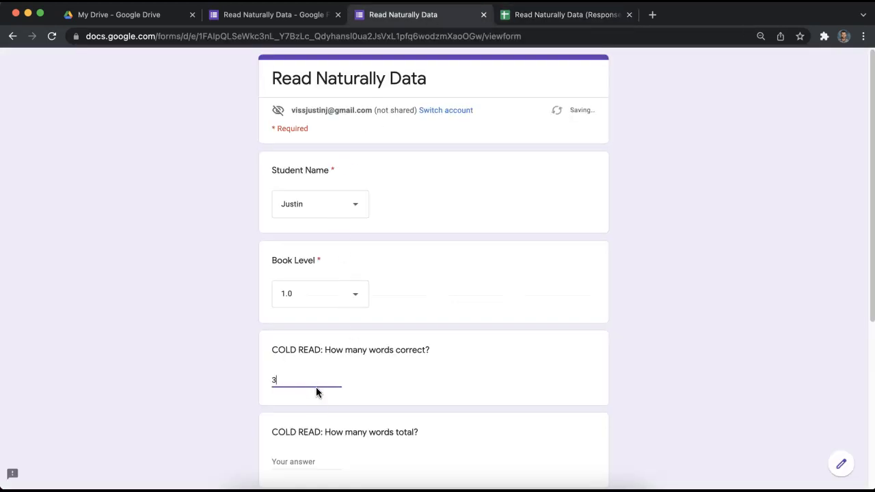
{"action": "left_click", "coordinate": [298, 458]}
{"action": "type", "text": "37"}
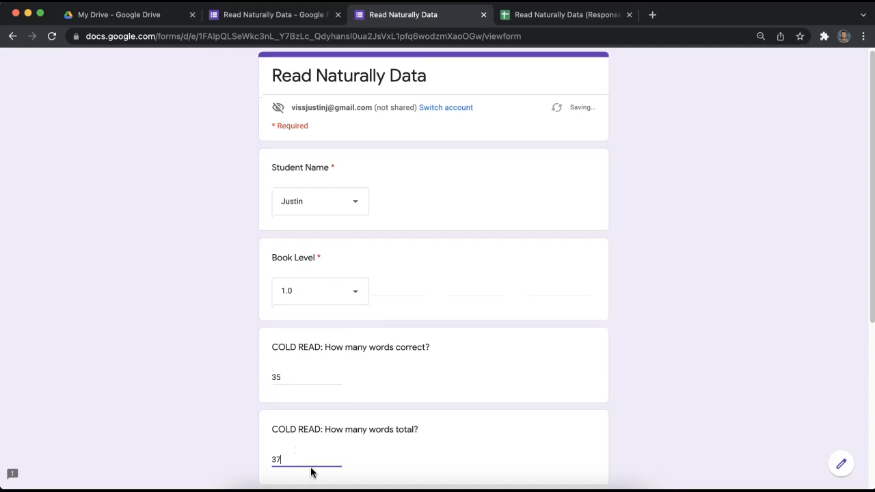
- Answer the hot read questions with 46 words correct and 49 words total, and submit the form
{"action": "scroll", "coordinate": [303, 356], "scroll_direction": "down", "scroll_amount": 3}
{"action": "left_click", "coordinate": [305, 324]}
{"action": "type", "text": "46"}
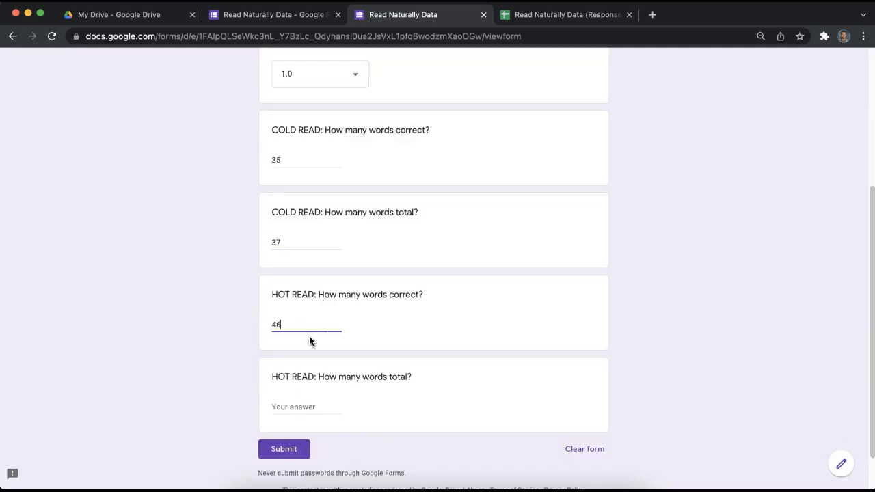
{"action": "left_click", "coordinate": [300, 405]}
{"action": "type", "text": "49"}
{"action": "left_click", "coordinate": [285, 452]}
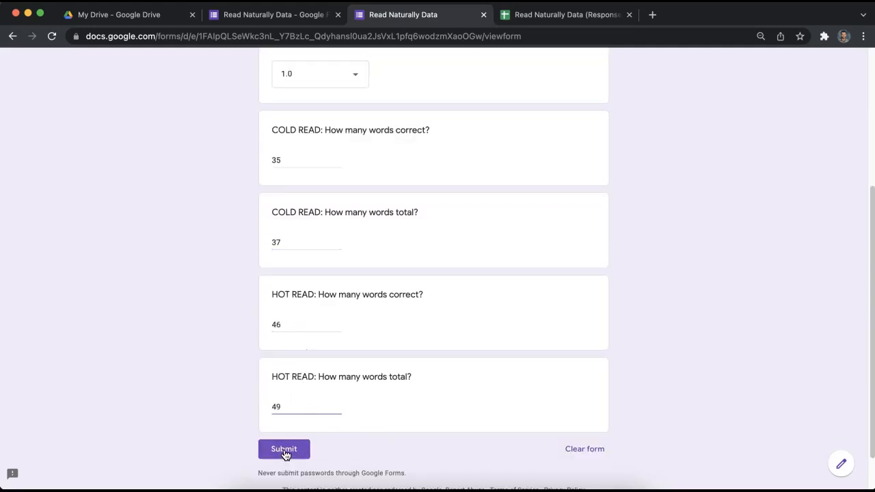
- Examine how the newly submitted response is placed in the Form Responses 1 sheet, including its COLD READ % cell
{"action": "left_click", "coordinate": [528, 17]}
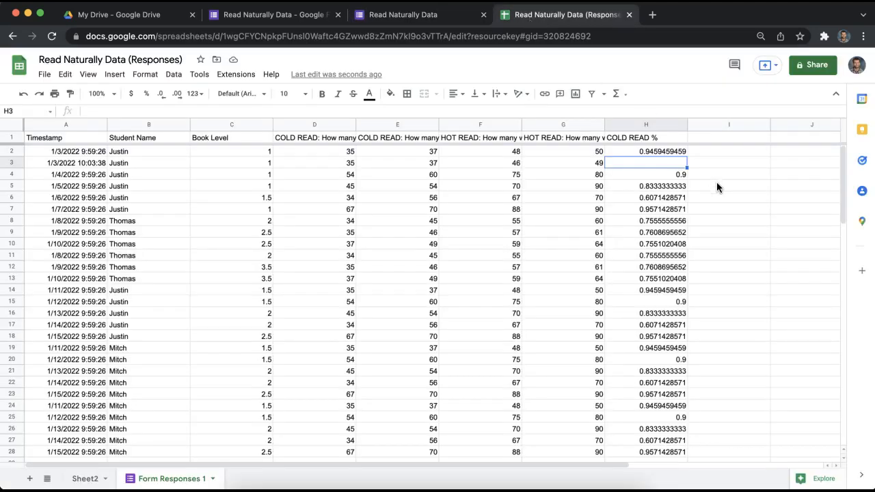
{"action": "scroll", "coordinate": [358, 256], "scroll_direction": "down", "scroll_amount": 4}
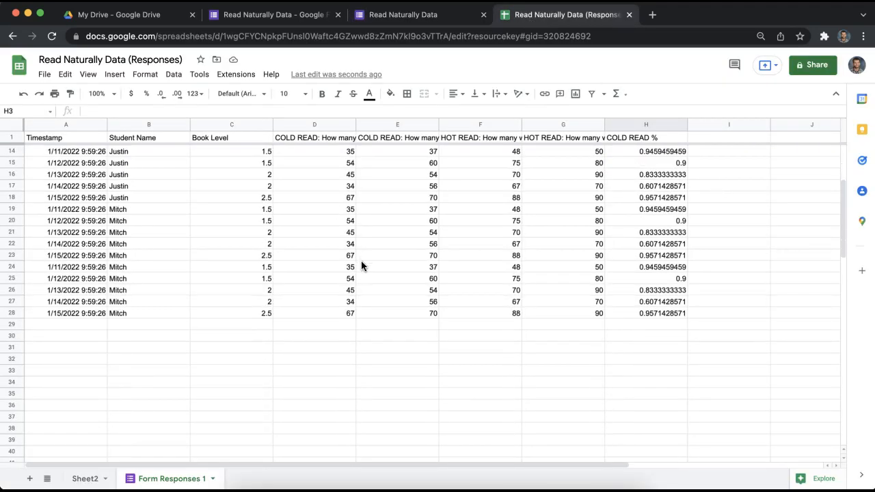
{"action": "scroll", "coordinate": [362, 264], "scroll_direction": "up", "scroll_amount": 4}
{"action": "left_click", "coordinate": [721, 194]}
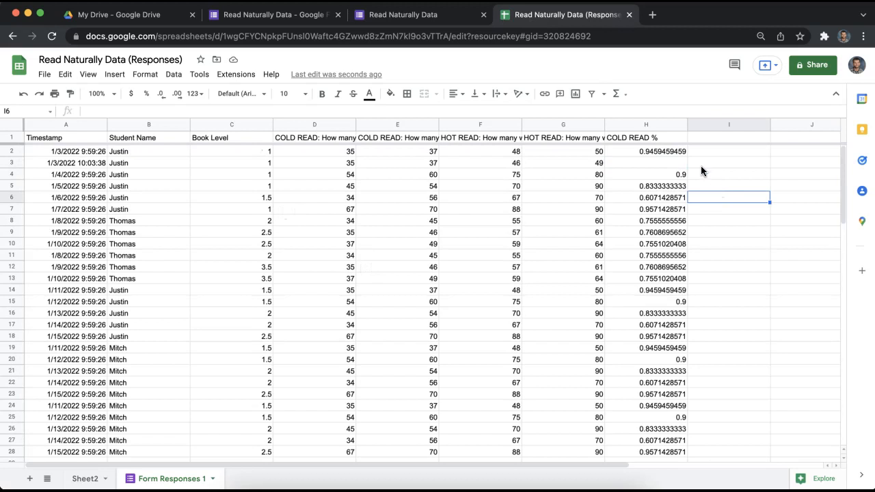
{"action": "mouse_move", "coordinate": [682, 166]}
{"action": "left_mouse_down"}
{"action": "mouse_move", "coordinate": [667, 158]}
{"action": "mouse_move", "coordinate": [278, 156]}
{"action": "mouse_move", "coordinate": [60, 170]}
{"action": "mouse_move", "coordinate": [220, 159]}
{"action": "mouse_move", "coordinate": [541, 172]}
{"action": "mouse_move", "coordinate": [667, 162]}
{"action": "left_mouse_up"}
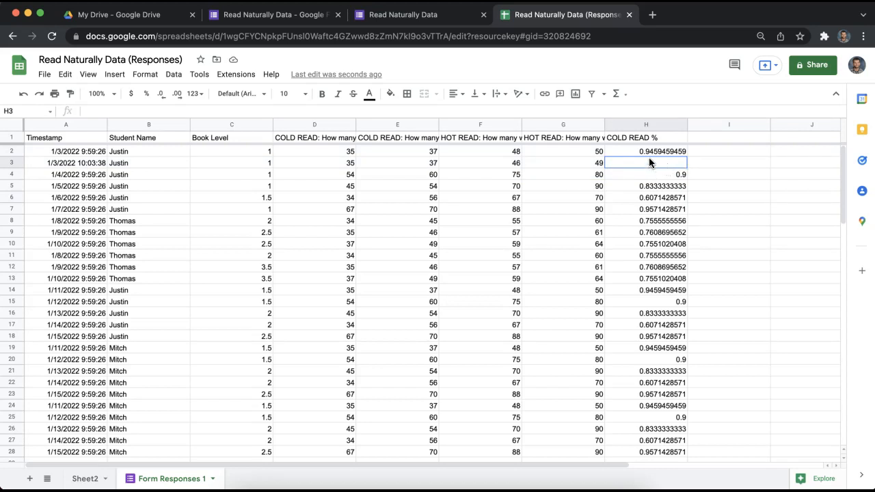
{"action": "left_click_drag", "start_coordinate": [611, 162], "coordinate": [593, 163]}
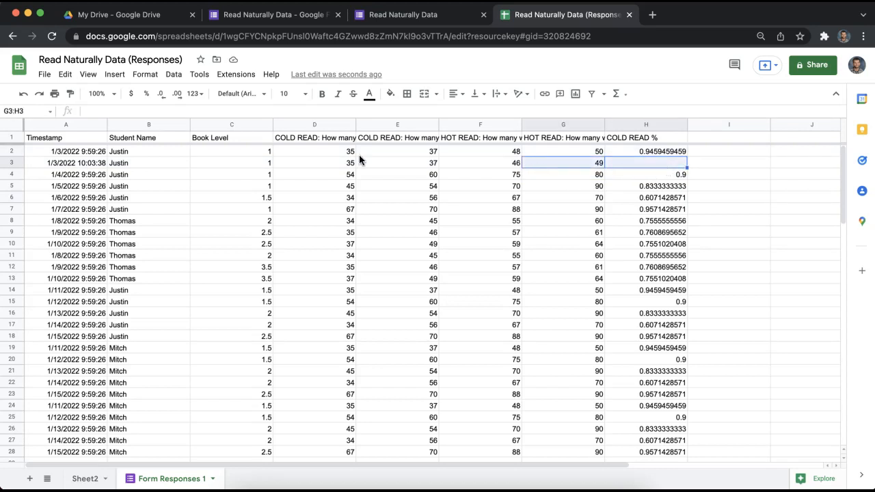
{"action": "left_click", "coordinate": [642, 166]}
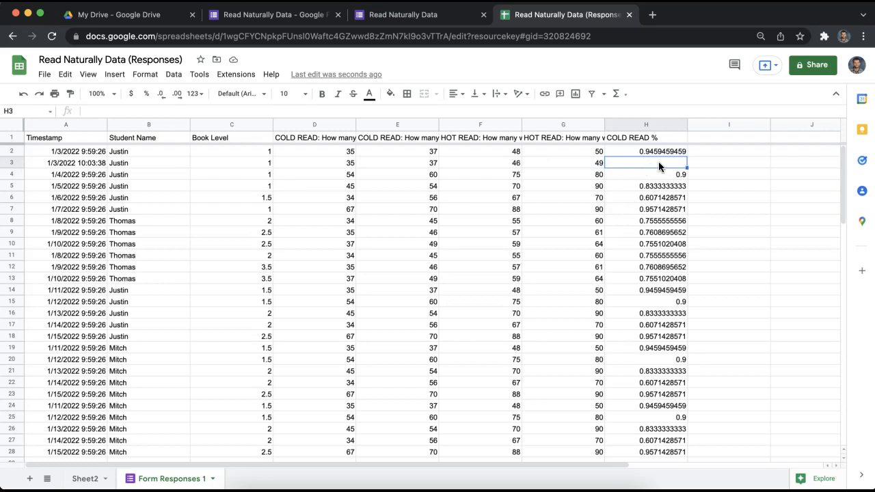
{"action": "left_click", "coordinate": [11, 166]}
{"action": "right_click", "coordinate": [11, 167]}
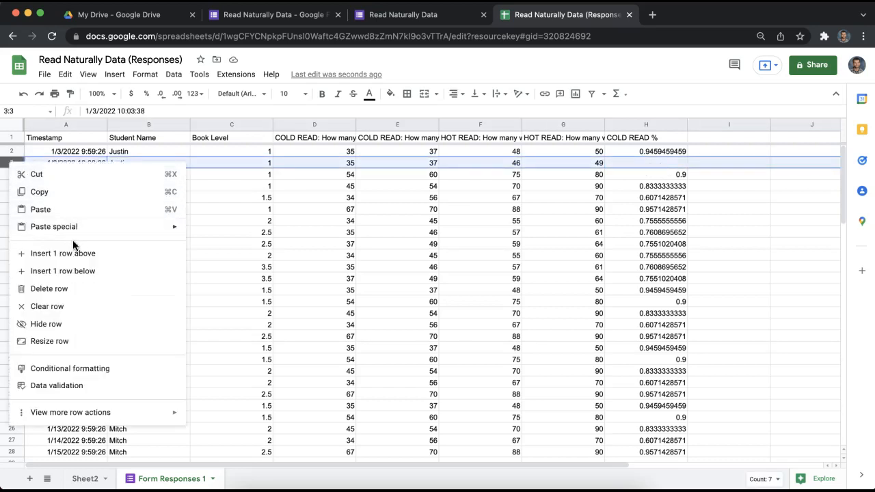
- Clear the entire COLD READ % column H in the Form Responses 1 sheet
{"action": "left_click", "coordinate": [669, 125]}
{"action": "key", "text": "Delete"}
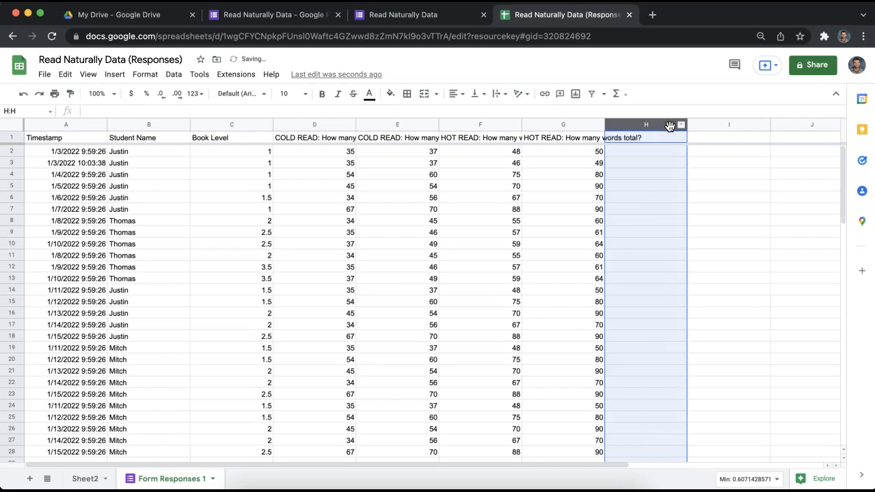
{"action": "left_click", "coordinate": [727, 187]}
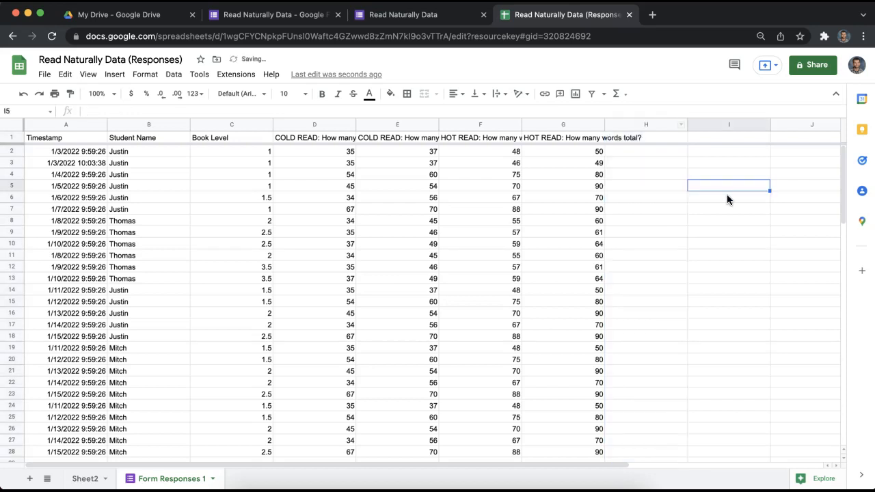
- Rename the blank sheet Sheet2 as "Calculations"
{"action": "left_click", "coordinate": [89, 477]}
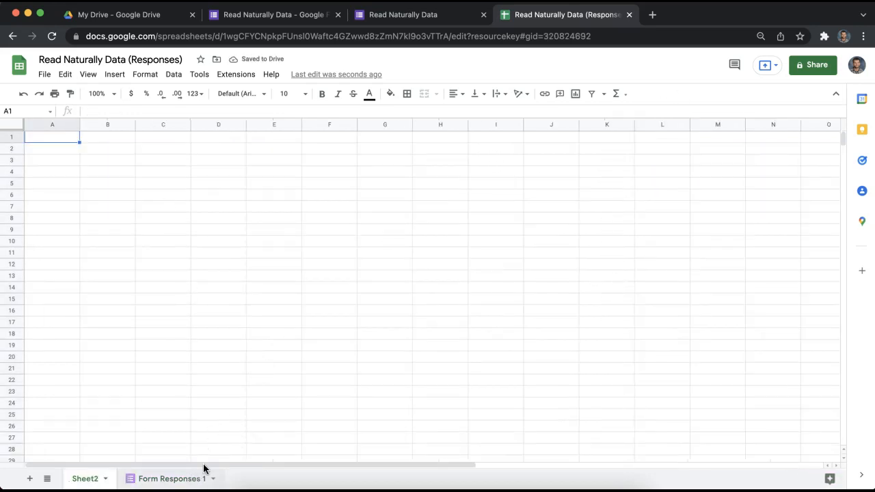
{"action": "left_click", "coordinate": [203, 470]}
{"action": "left_click", "coordinate": [88, 478]}
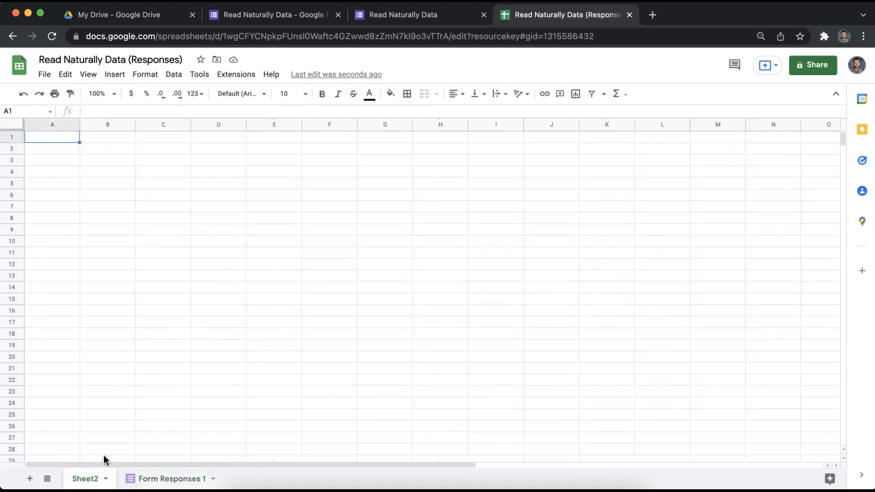
{"action": "double_click", "coordinate": [98, 478]}
{"action": "type", "text": "Calculations"}
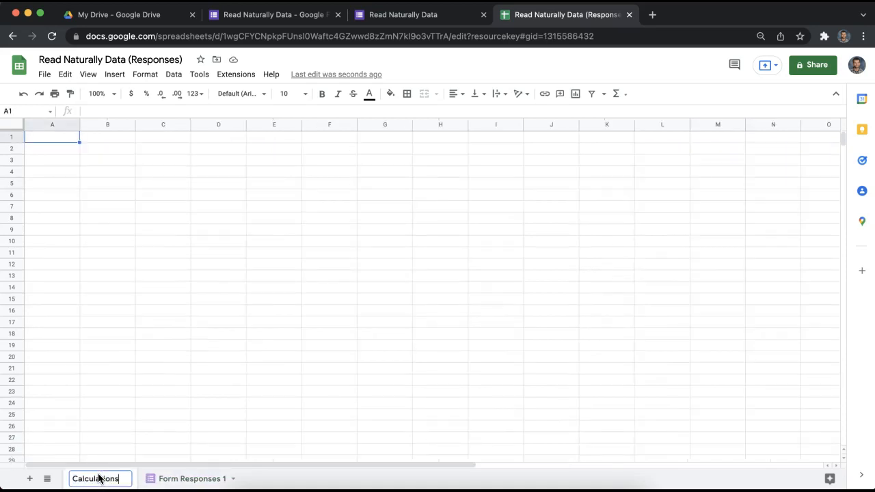
{"action": "key", "text": "Return"}
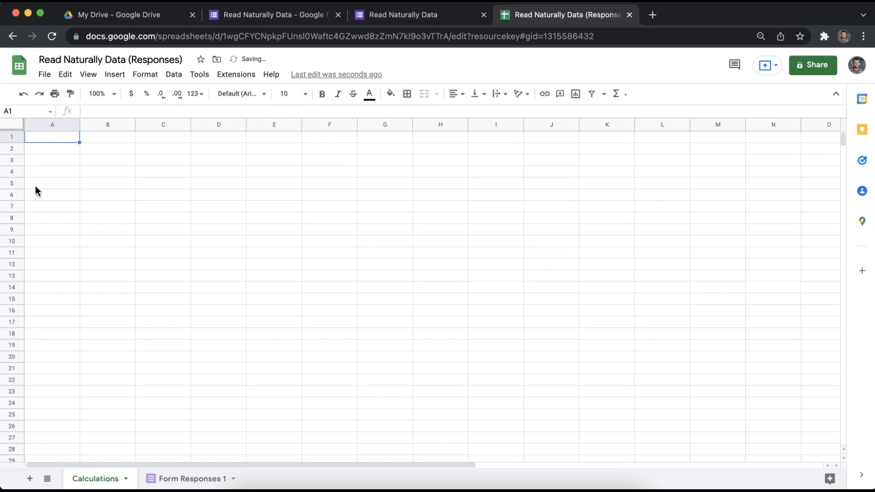
- Start a QUERY formula in cell A1 of the Calculations sheet using the open-ended range 'Form Responses 1'!A1:G as its data
{"action": "type", "text": "="}
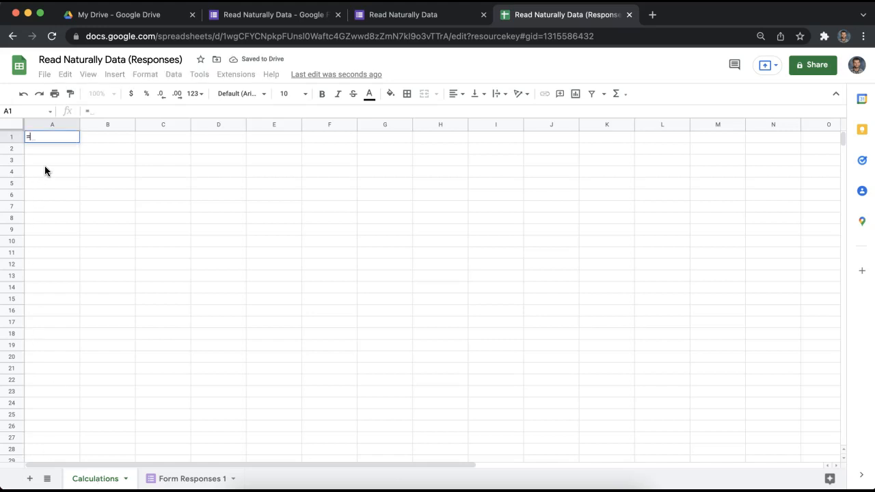
{"action": "type", "text": "query("}
{"action": "left_click", "coordinate": [201, 475]}
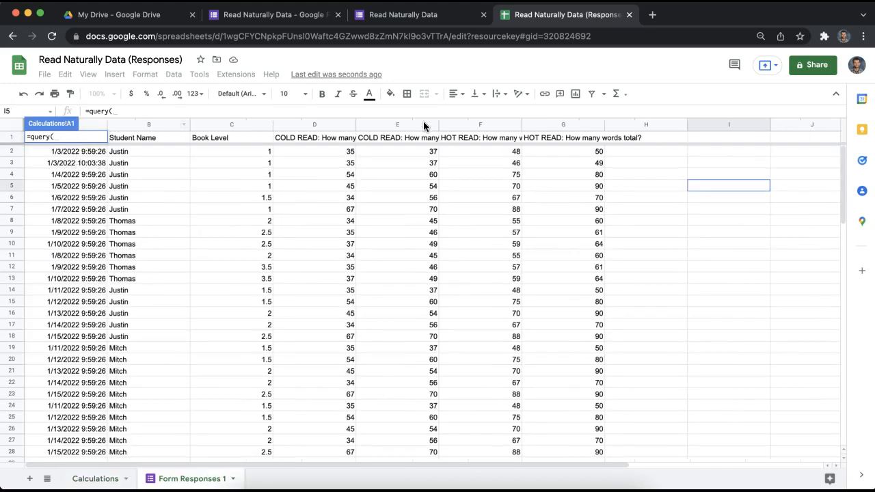
{"action": "left_click_drag", "start_coordinate": [553, 137], "coordinate": [94, 453]}
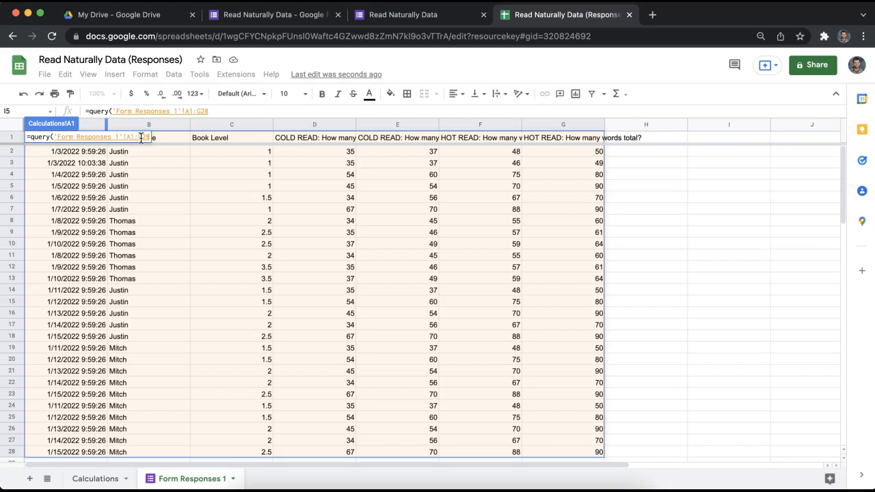
{"action": "key", "text": "BackSpace"}
{"action": "key", "text": "BackSpace"}
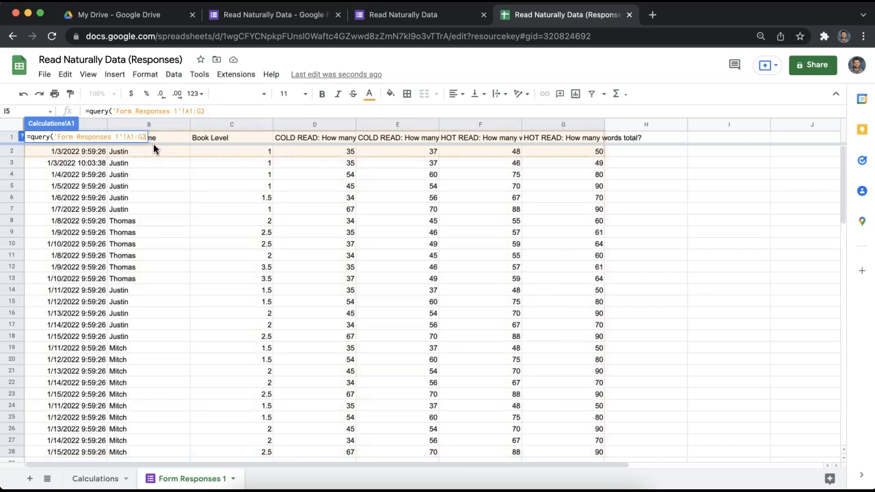
{"action": "scroll", "coordinate": [607, 164], "scroll_direction": "down", "scroll_amount": 5}
{"action": "scroll", "coordinate": [588, 198], "scroll_direction": "up", "scroll_amount": 5}
{"action": "scroll", "coordinate": [573, 222], "scroll_direction": "down", "scroll_amount": 20}
{"action": "scroll", "coordinate": [444, 239], "scroll_direction": "up", "scroll_amount": 20}
{"action": "scroll", "coordinate": [299, 248], "scroll_direction": "down", "scroll_amount": 20}
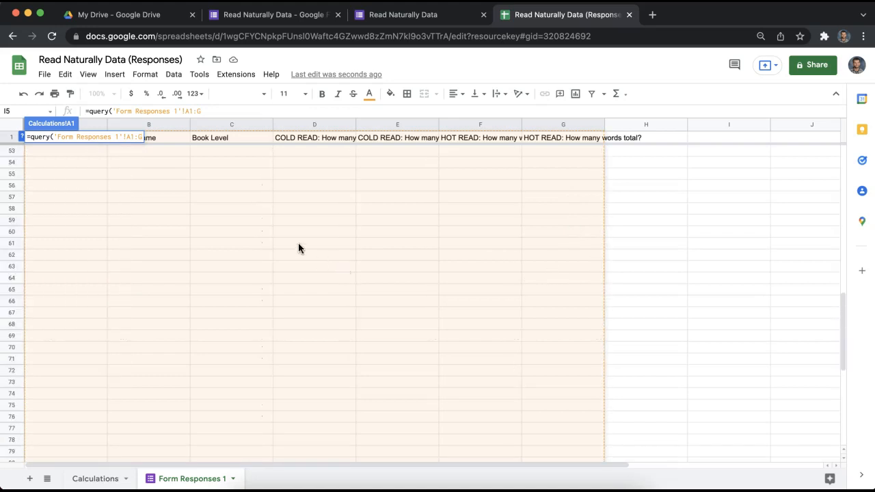
{"action": "scroll", "coordinate": [308, 278], "scroll_direction": "up", "scroll_amount": 20}
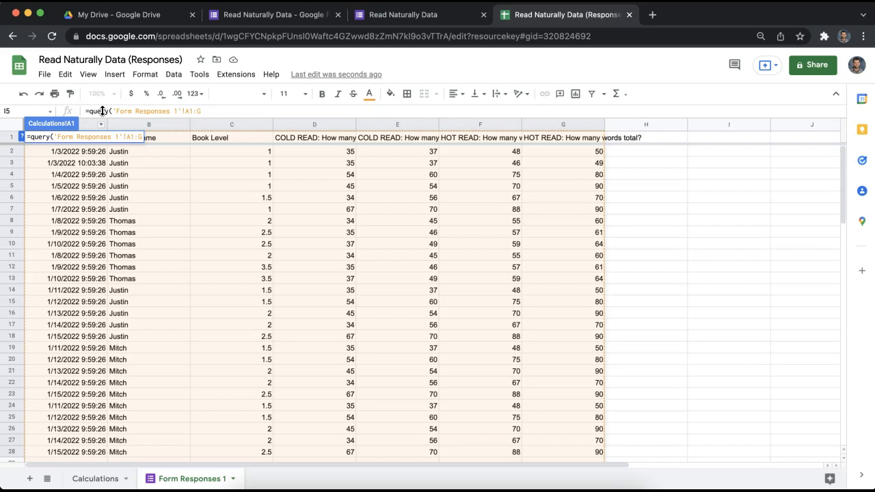
- Complete the QUERY formula with the query string "select * where B<>"" " and a headers argument of 1
{"action": "type", "text": ","}
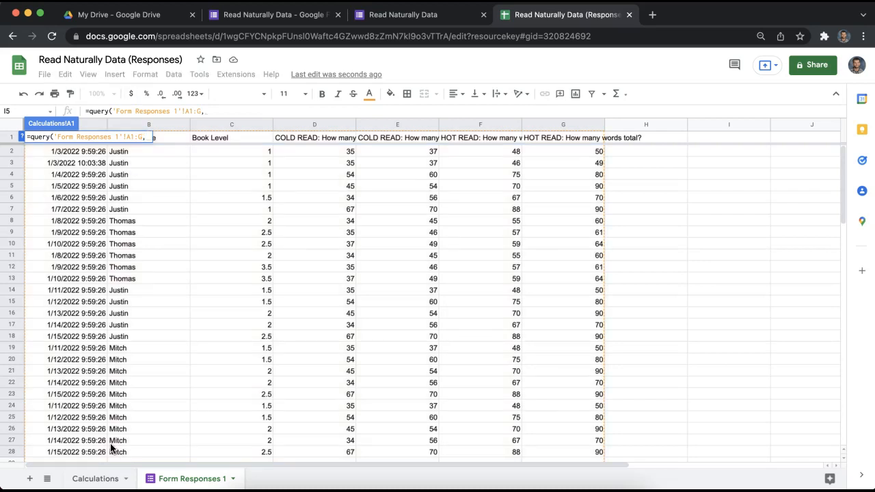
{"action": "type", "text": "\"select"}
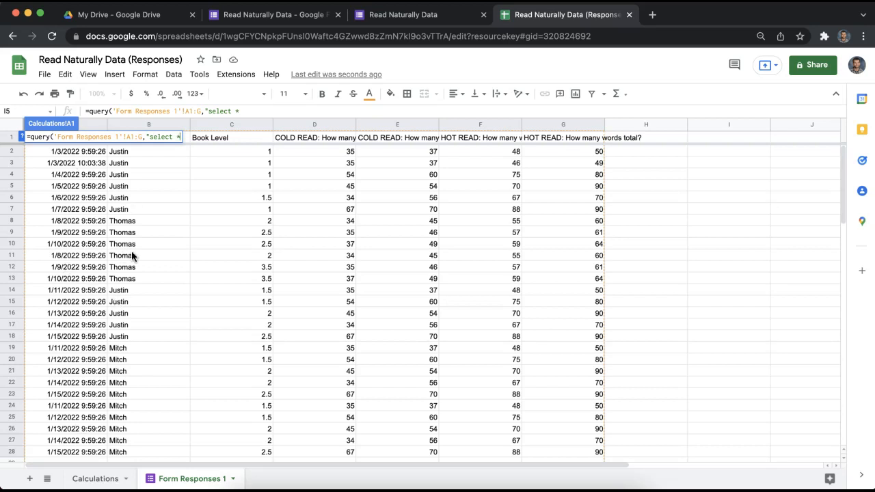
{"action": "type", "text": "* where B"}
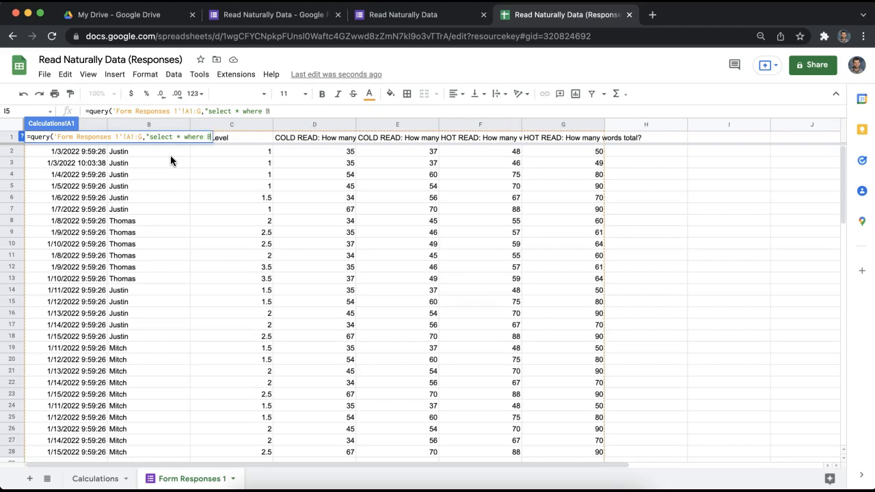
{"action": "type", "text": "<>"}
{"action": "left_click", "coordinate": [864, 35]}
{"action": "left_click", "coordinate": [823, 168]}
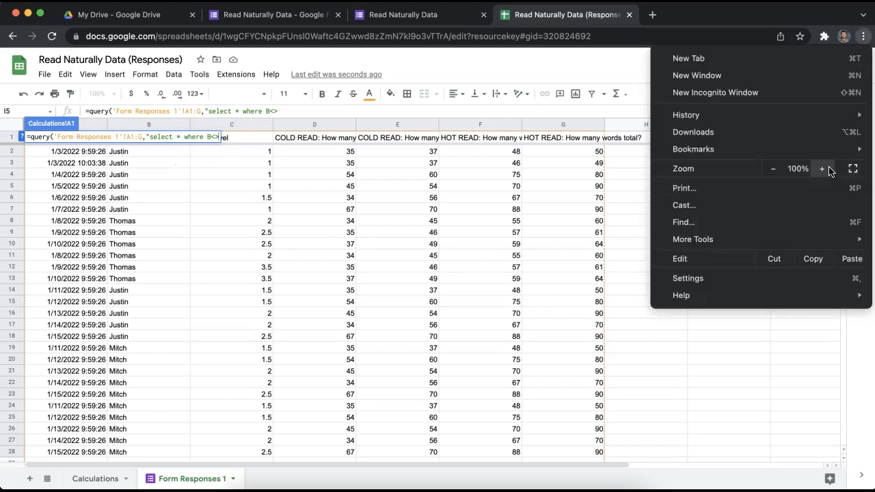
{"action": "left_click", "coordinate": [823, 169]}
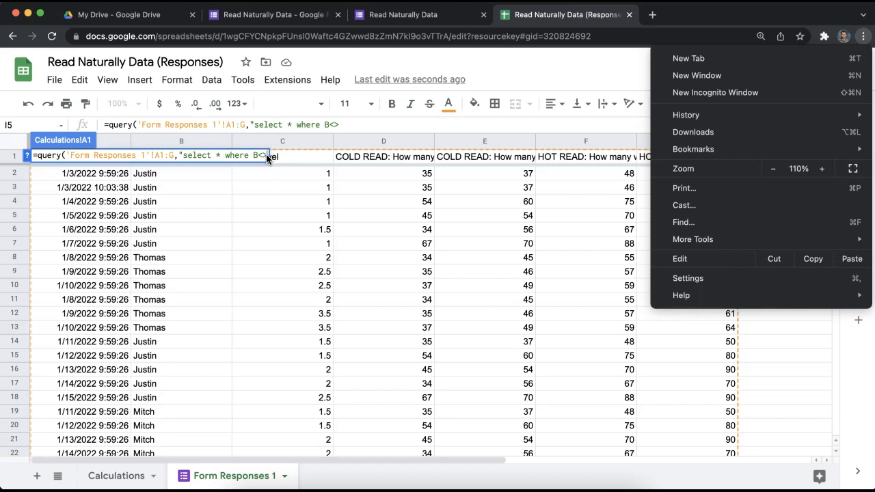
{"action": "left_click", "coordinate": [266, 155]}
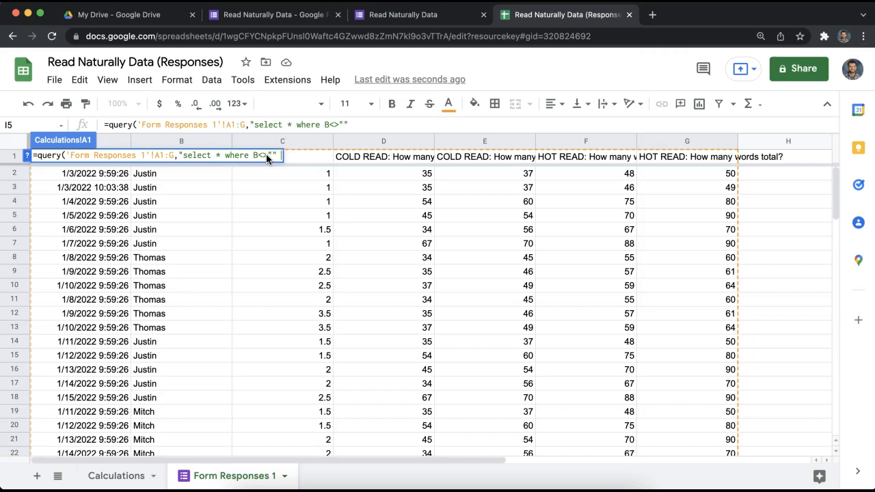
{"action": "type", "text": "\",1)"}
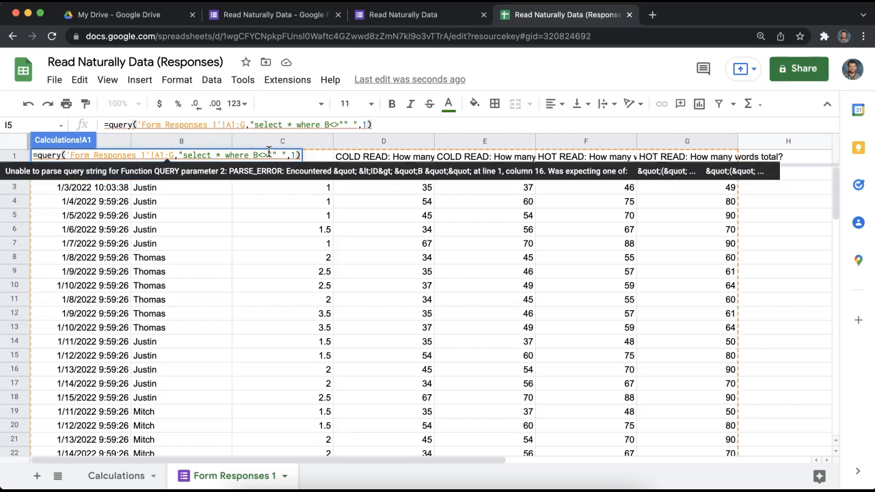
{"action": "key", "text": "Return"}
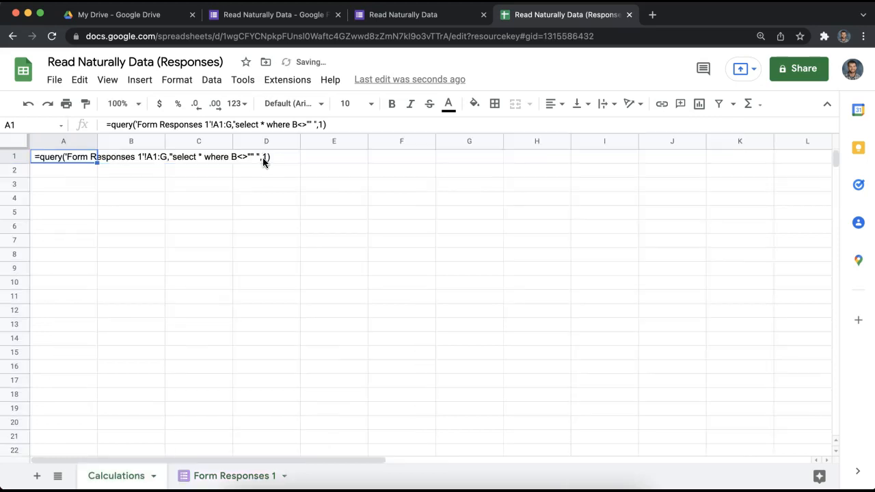
- Clear the existing QUERY formula text from cell A1 of the Calculations sheet
{"action": "double_click", "coordinate": [73, 161]}
{"action": "left_click_drag", "start_coordinate": [267, 159], "coordinate": [37, 156]}
{"action": "type", "text": "query"}
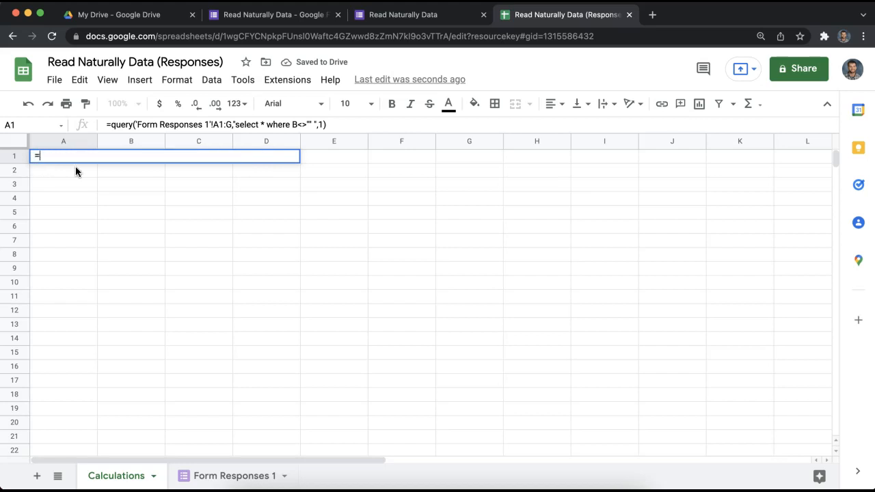
{"action": "type", "text": "("}
{"action": "left_click", "coordinate": [130, 213]}
{"action": "left_click", "coordinate": [72, 157]}
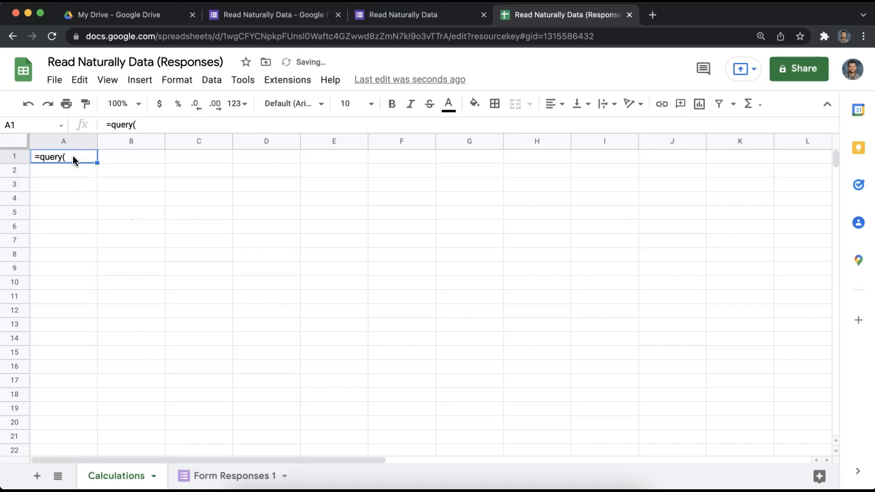
{"action": "key", "text": "BackSpace"}
- Start a new QUERY formula in A1 of the Calculations sheet using the open-ended range 'Form Responses 1'!A1:G
{"action": "type", "text": "=query("}
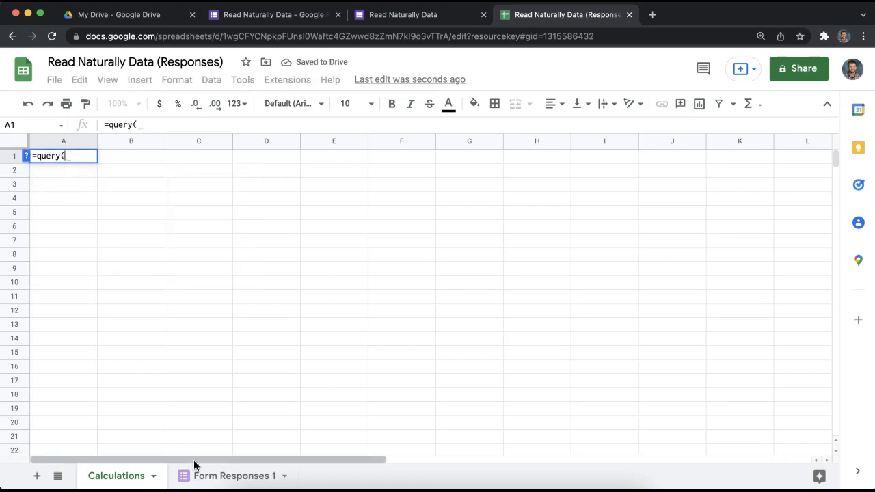
{"action": "left_click", "coordinate": [196, 473]}
{"action": "left_click_drag", "start_coordinate": [697, 163], "coordinate": [94, 413]}
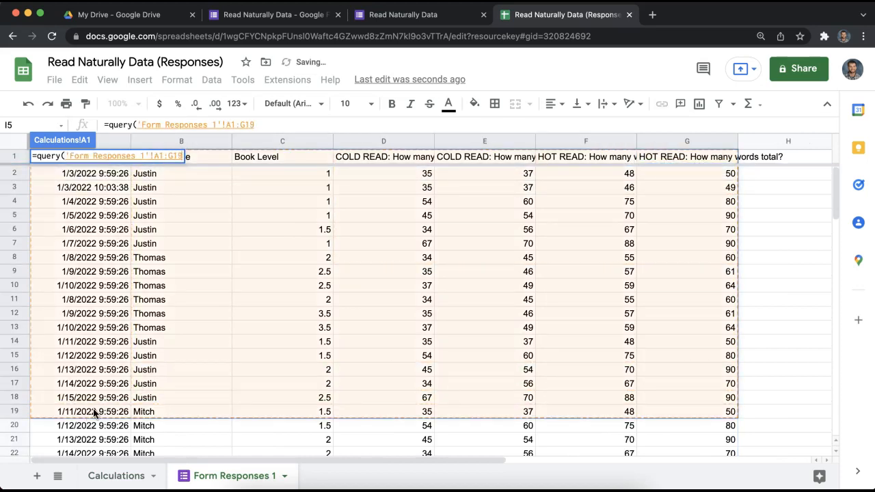
{"action": "key", "text": "BackSpace"}
{"action": "key", "text": "BackSpace"}
- Complete the QUERY formula with the query string "select * where B <> '' " and a headers argument of 1
{"action": "type", "text": ",\"select *"}
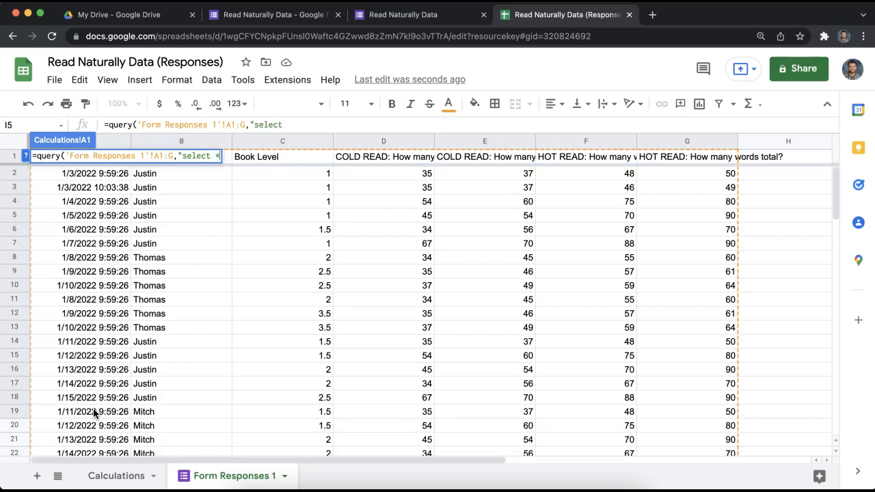
{"action": "type", "text": " where B <> '' \""}
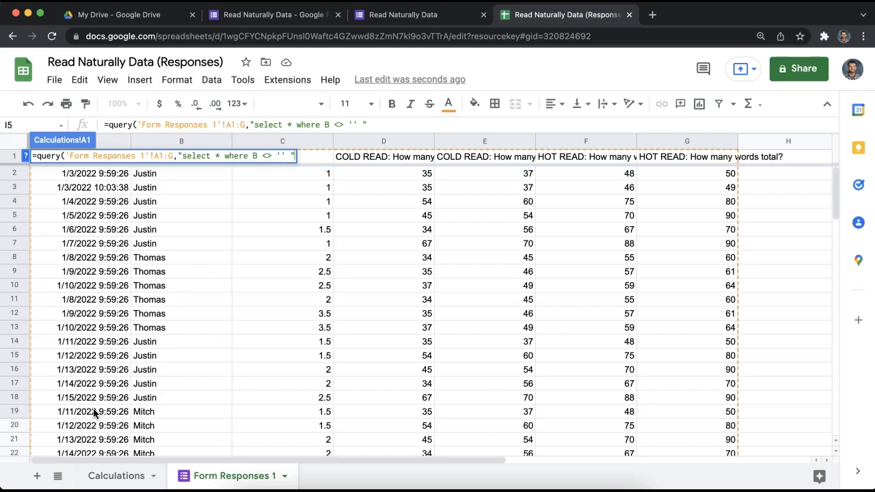
{"action": "type", "text": "l,1"}
{"action": "key", "text": "BackSpace"}
{"action": "key", "text": "BackSpace"}
{"action": "key", "text": "BackSpace"}
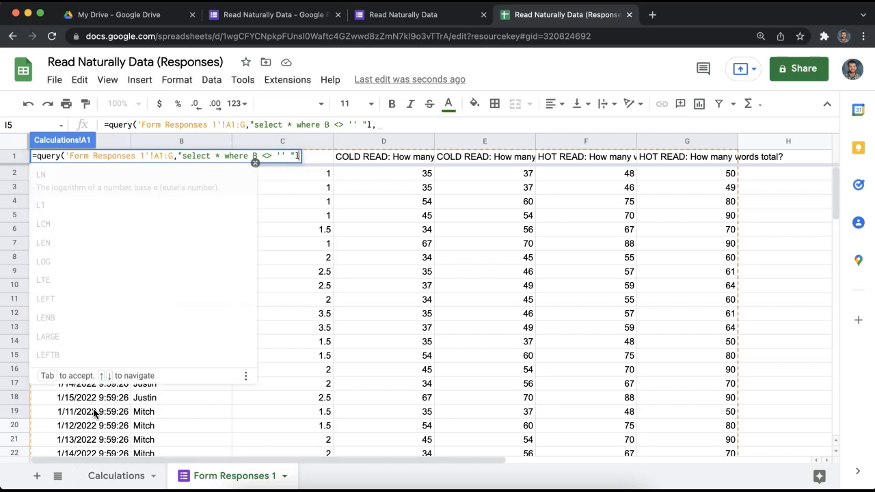
{"action": "type", "text": ",1)"}
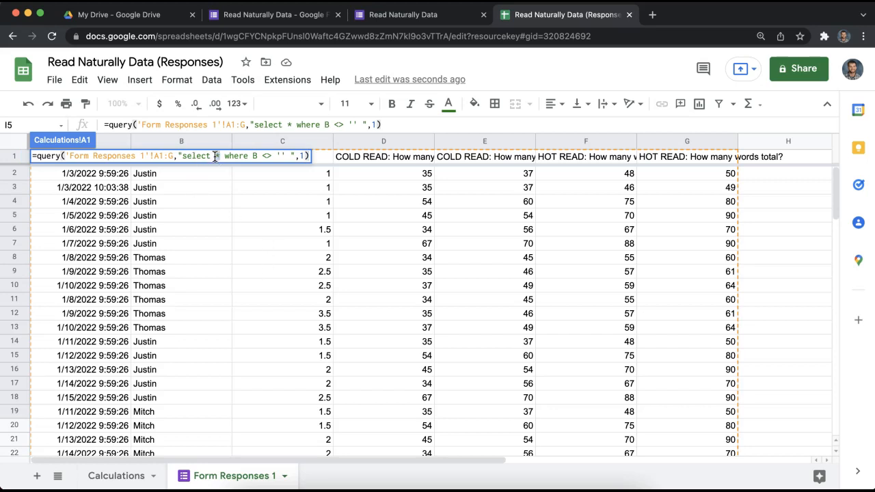
{"action": "left_click_drag", "start_coordinate": [215, 156], "coordinate": [285, 156]}
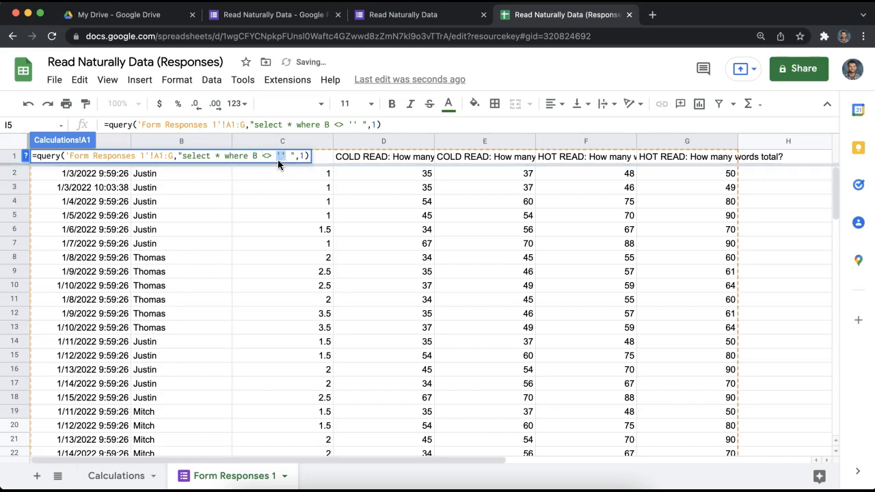
{"action": "key", "text": "Return"}
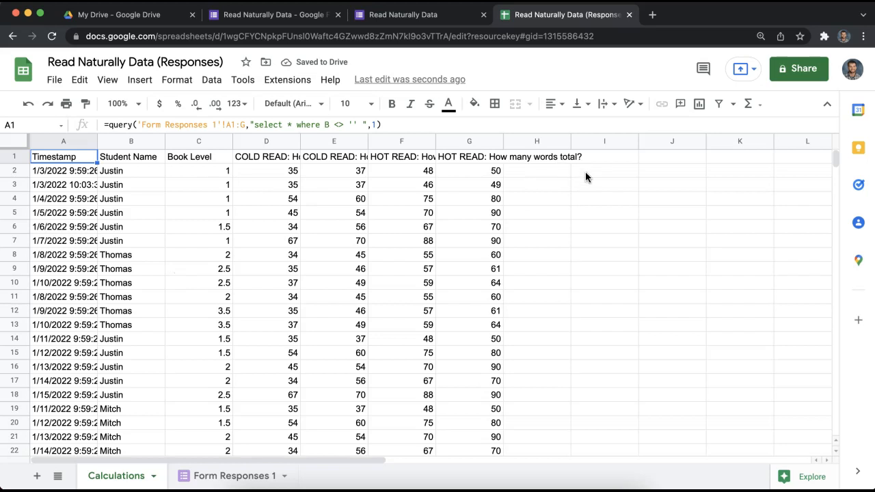
- Widen column G to fit its heading and enter the header "Cold Read Accuracy" in cell H1
{"action": "left_click_drag", "start_coordinate": [504, 142], "coordinate": [580, 141]}
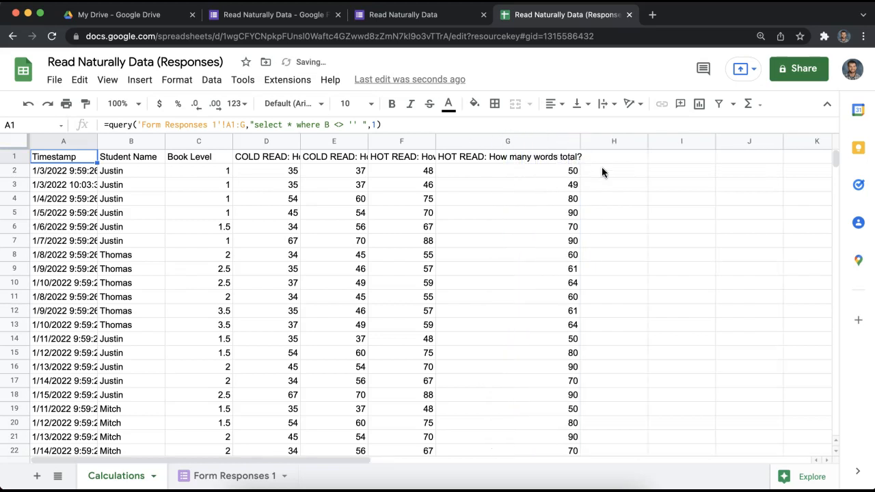
{"action": "left_click", "coordinate": [607, 157]}
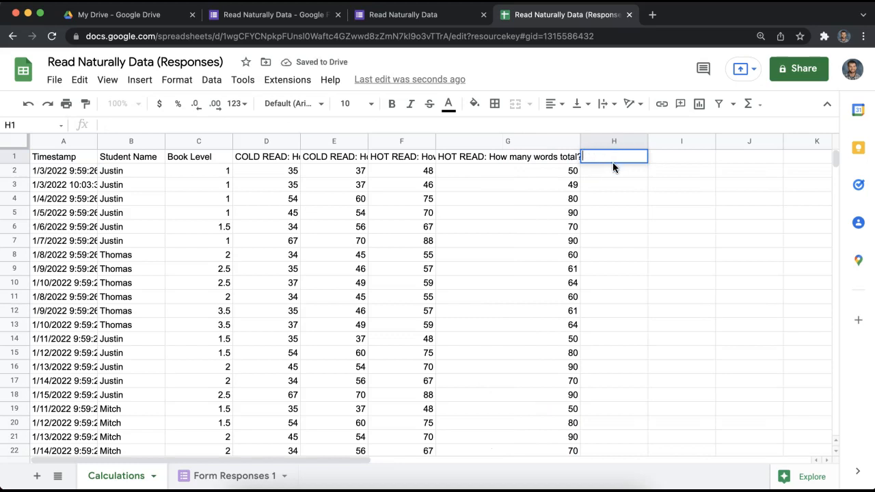
{"action": "scroll", "coordinate": [619, 212], "scroll_direction": "down", "scroll_amount": 5}
{"action": "left_click_drag", "start_coordinate": [537, 255], "coordinate": [75, 265]}
{"action": "left_click", "coordinate": [278, 254]}
{"action": "scroll", "coordinate": [538, 244], "scroll_direction": "up", "scroll_amount": 5}
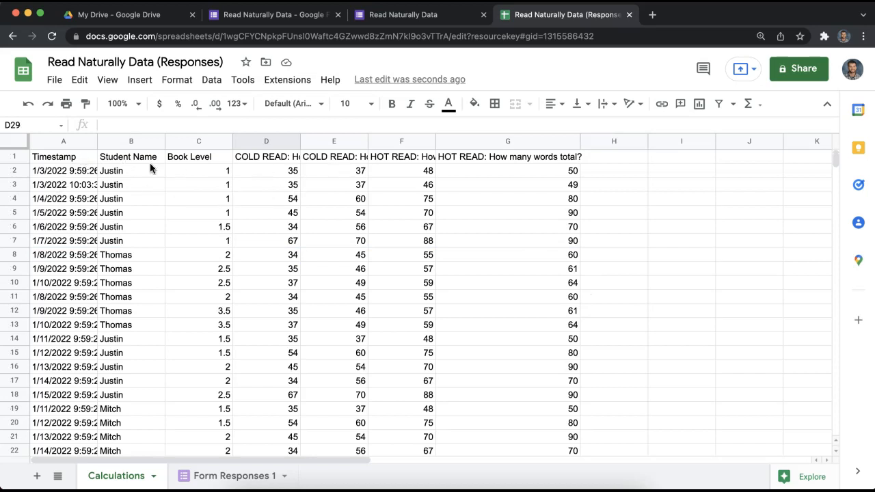
{"action": "left_click", "coordinate": [605, 170]}
{"action": "double_click", "coordinate": [612, 158]}
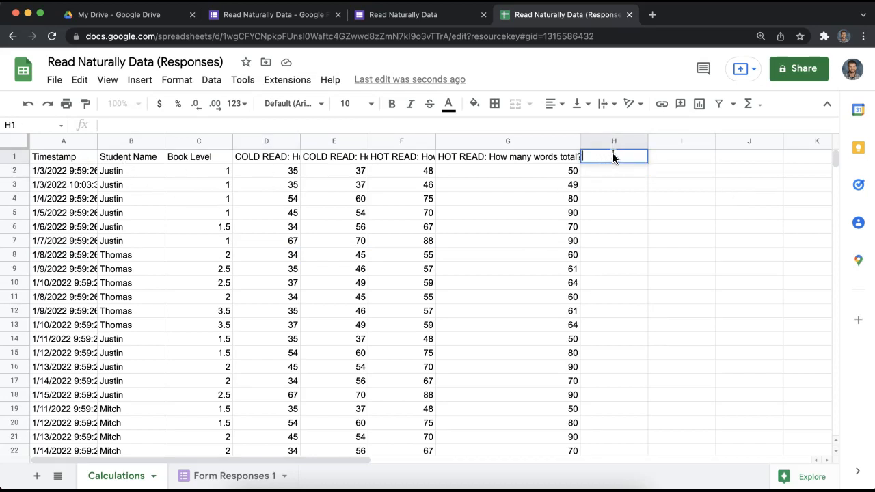
{"action": "type", "text": "Cold Read Accuracy"}
{"action": "key", "text": "Return"}
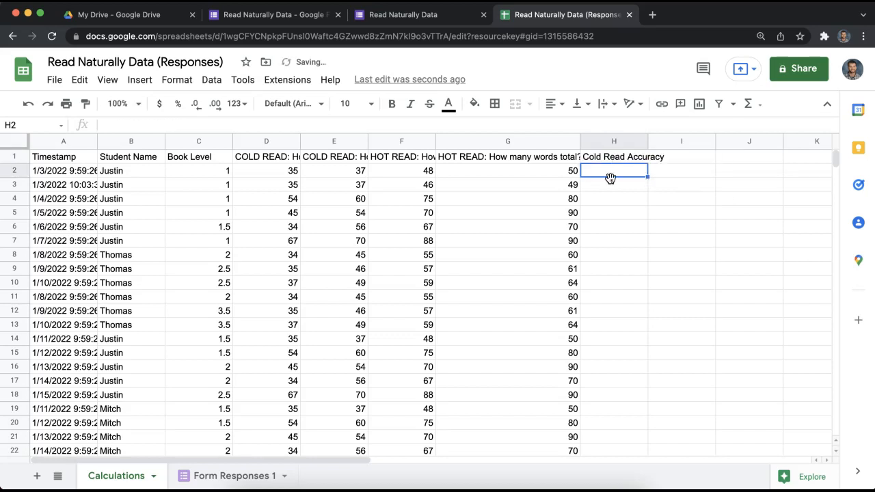
- Enter the formula =D2/E2 in cell H2 and accept the suggested autofill for the response rows beneath it
{"action": "double_click", "coordinate": [605, 174]}
{"action": "type", "text": "="}
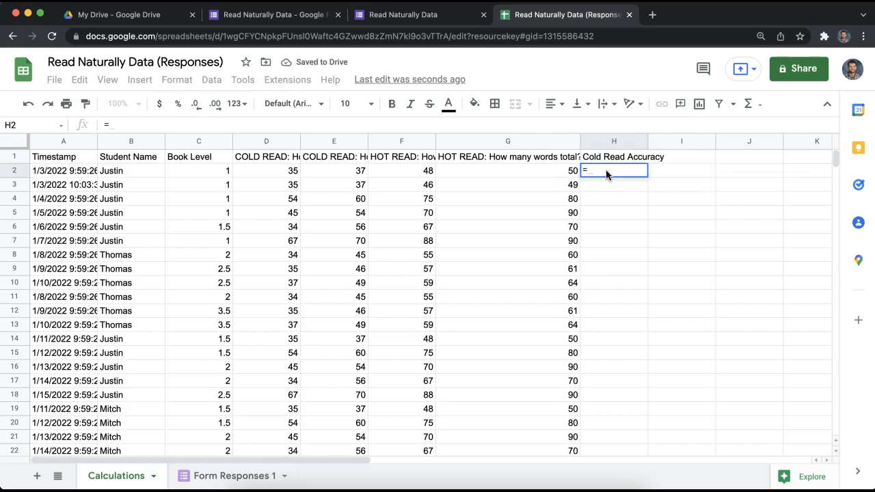
{"action": "left_click", "coordinate": [290, 172]}
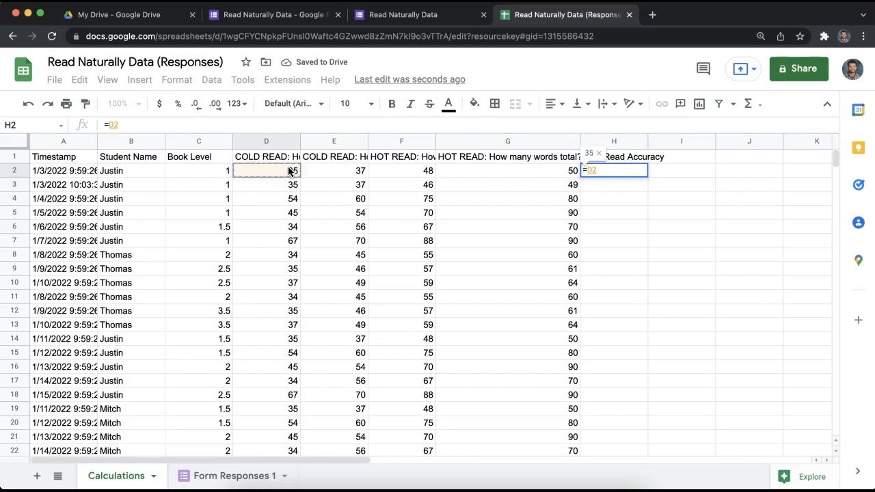
{"action": "type", "text": "/"}
{"action": "left_click", "coordinate": [305, 173]}
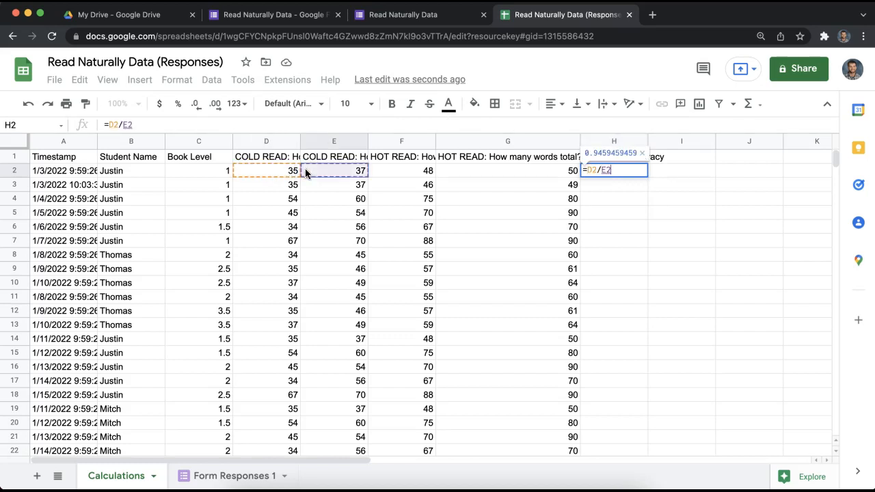
{"action": "key", "text": "Return"}
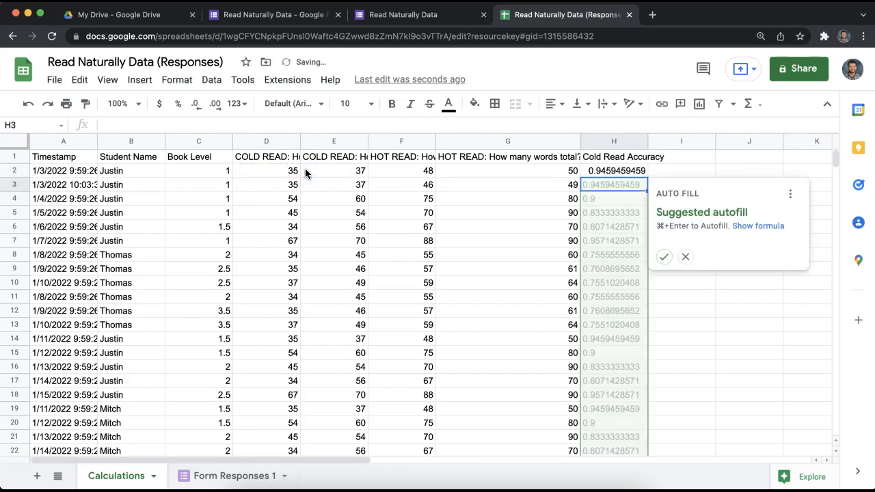
{"action": "left_click", "coordinate": [663, 256]}
- Fill the Cold Read Accuracy formula down from H28 to H1000, then return to the response rows
{"action": "scroll", "coordinate": [607, 299], "scroll_direction": "down", "scroll_amount": 5}
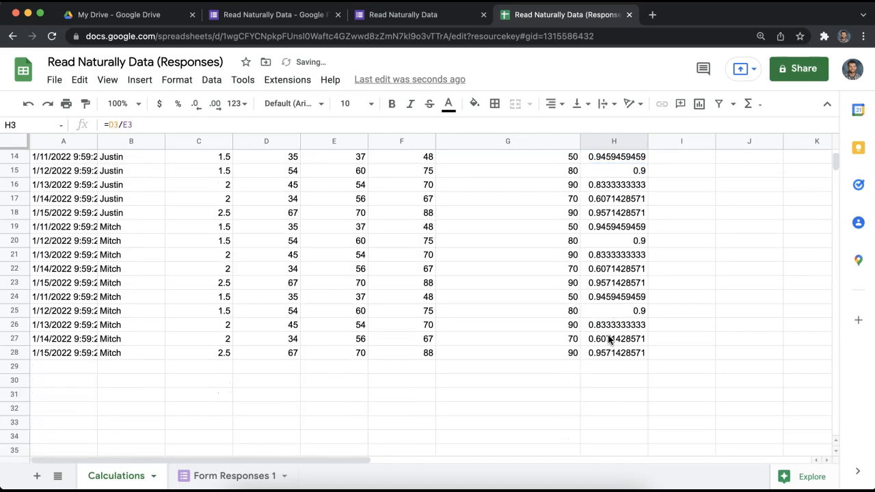
{"action": "left_click", "coordinate": [617, 352]}
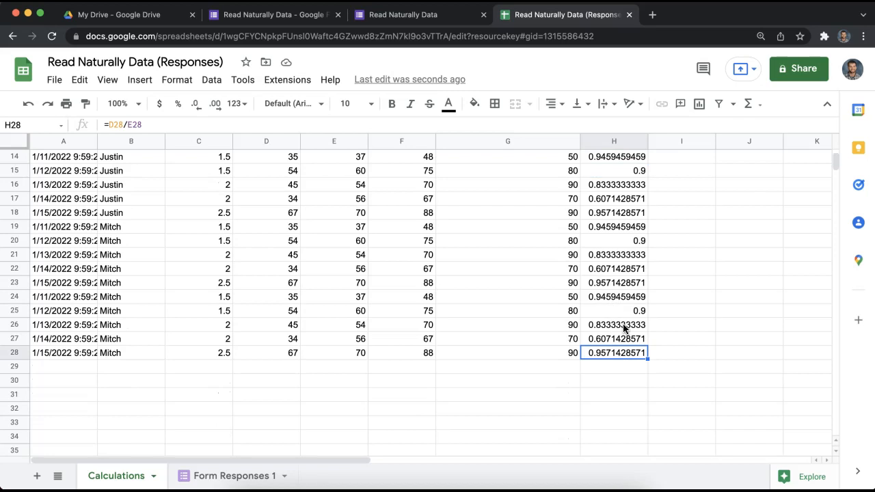
{"action": "key", "text": "super+shift+Down"}
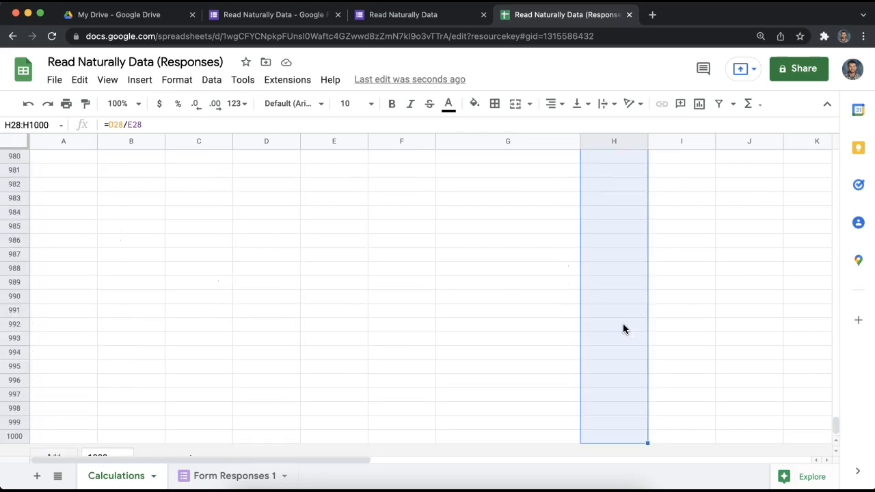
{"action": "key", "text": "super+d"}
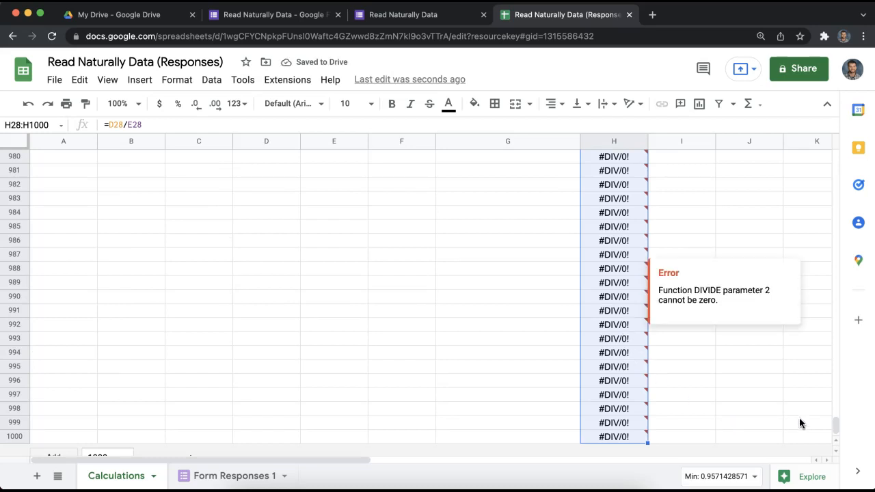
{"action": "key", "text": "Up"}
{"action": "key", "text": "Up"}
{"action": "key", "text": "Up"}
{"action": "key", "text": "Up"}
{"action": "key", "text": "Up"}
{"action": "key", "text": "Up"}
{"action": "key", "text": "Up"}
{"action": "key", "text": "Up"}
{"action": "key", "text": "Up"}
{"action": "key", "text": "Up"}
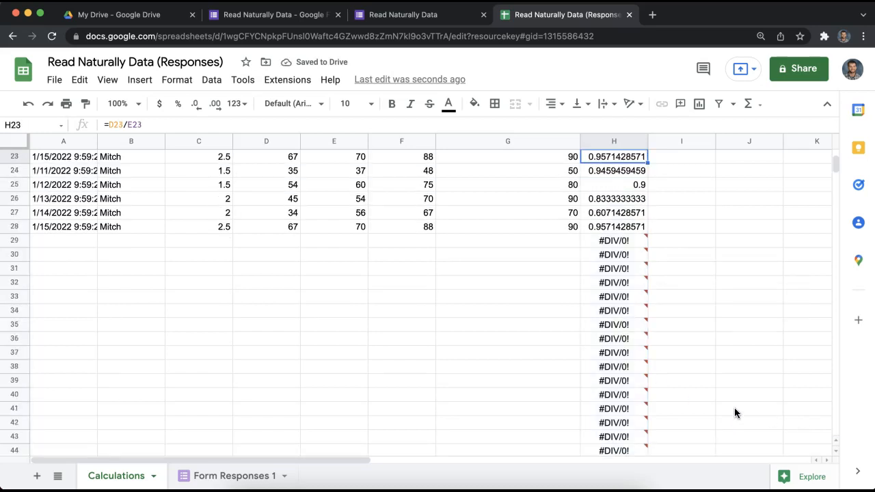
- Format the whole Cold Read Accuracy column H as percentages with one decimal place
{"action": "scroll", "coordinate": [734, 413], "scroll_direction": "up", "scroll_amount": 6}
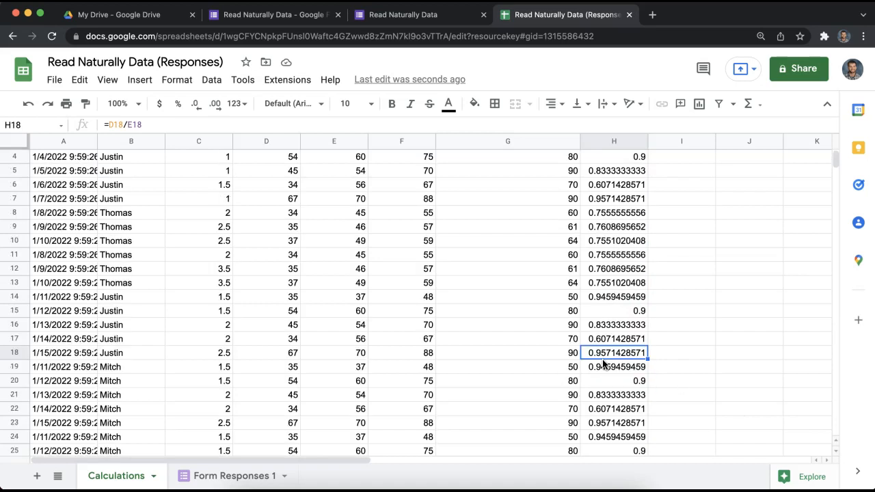
{"action": "left_click", "coordinate": [614, 141]}
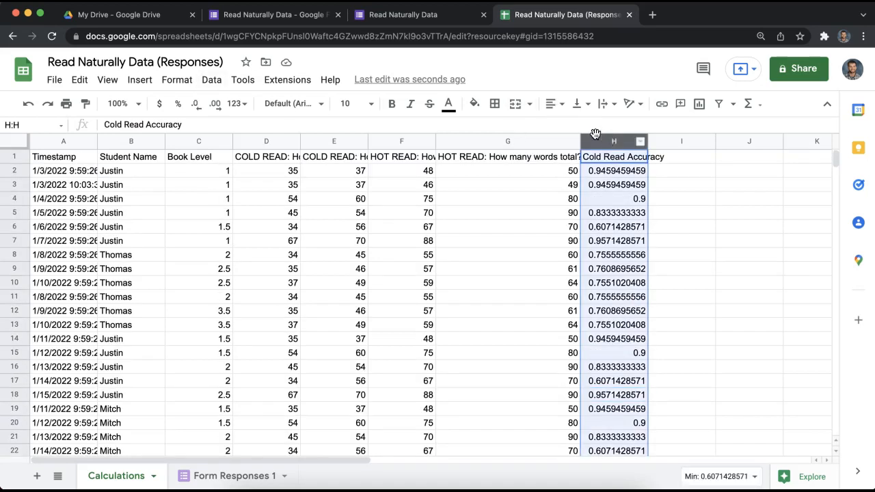
{"action": "left_click", "coordinate": [176, 104]}
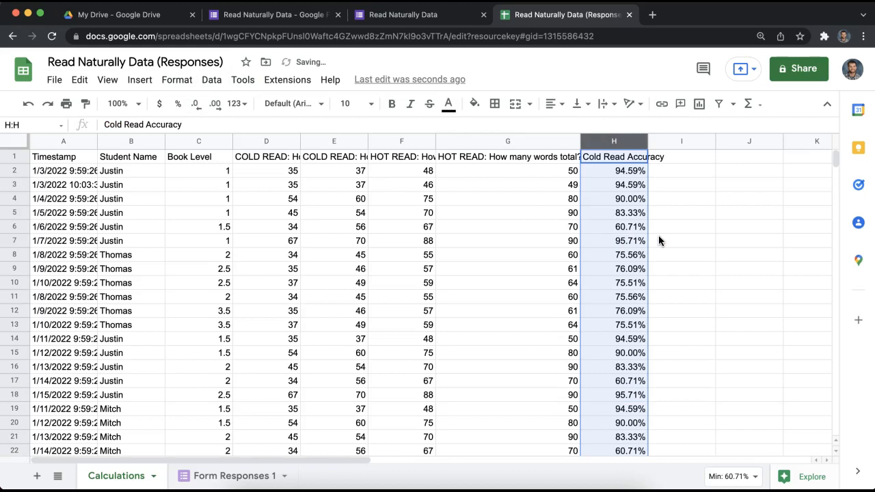
{"action": "left_click", "coordinate": [195, 104]}
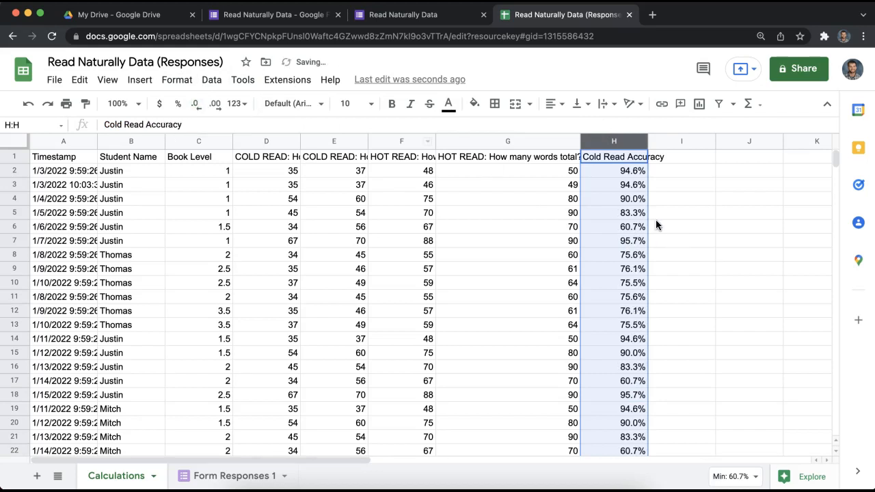
{"action": "left_click", "coordinate": [662, 213]}
- Enter the header "Hot Read Accuracy" in cell I1 of the Calculations sheet
{"action": "left_click", "coordinate": [681, 157]}
{"action": "double_click", "coordinate": [687, 156]}
{"action": "type", "text": "Hot Rea"}
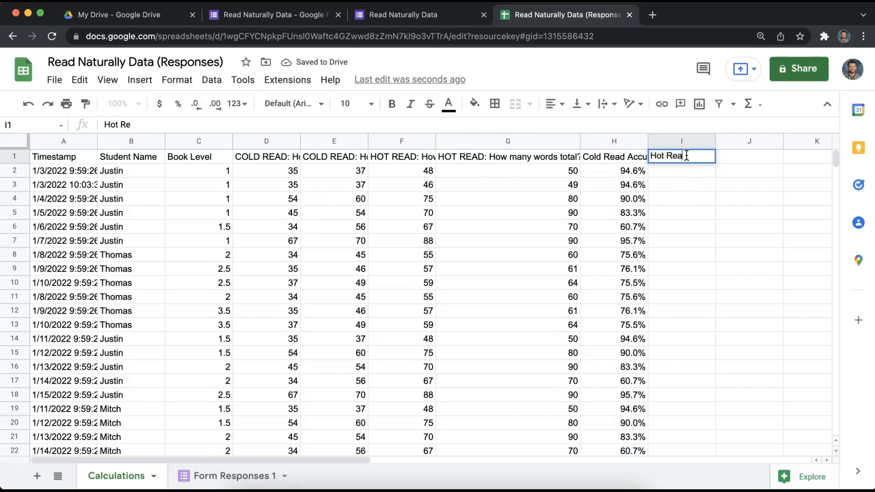
{"action": "type", "text": "d Accuracy"}
{"action": "key", "text": "Return"}
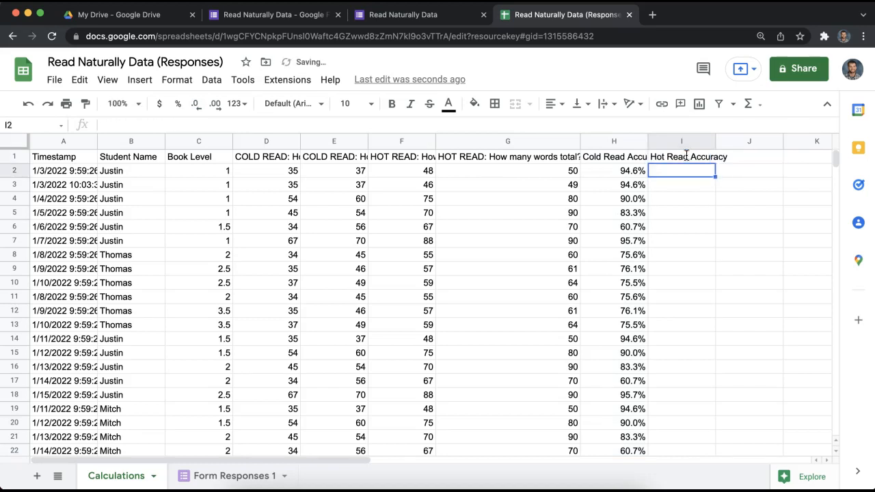
- Enter the formula =F2/G2 in cell I2 to calculate the first student's hot read accuracy
{"action": "type", "text": "="}
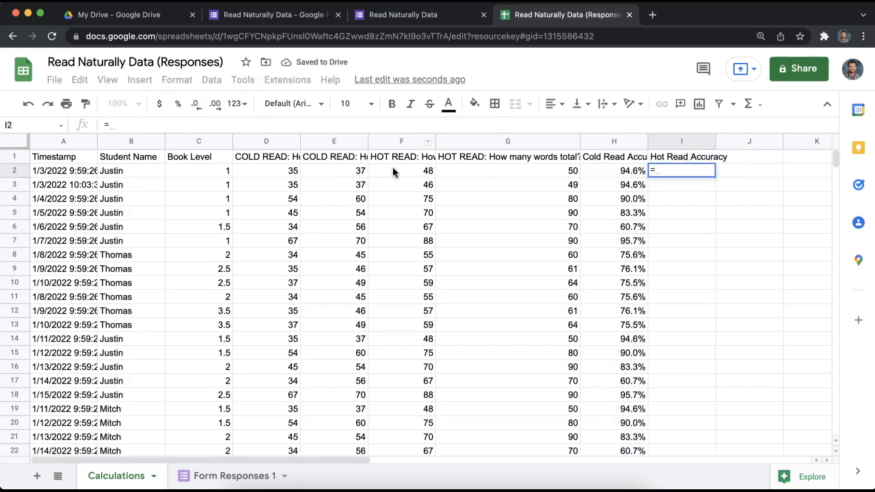
{"action": "left_click", "coordinate": [393, 171]}
{"action": "type", "text": "/"}
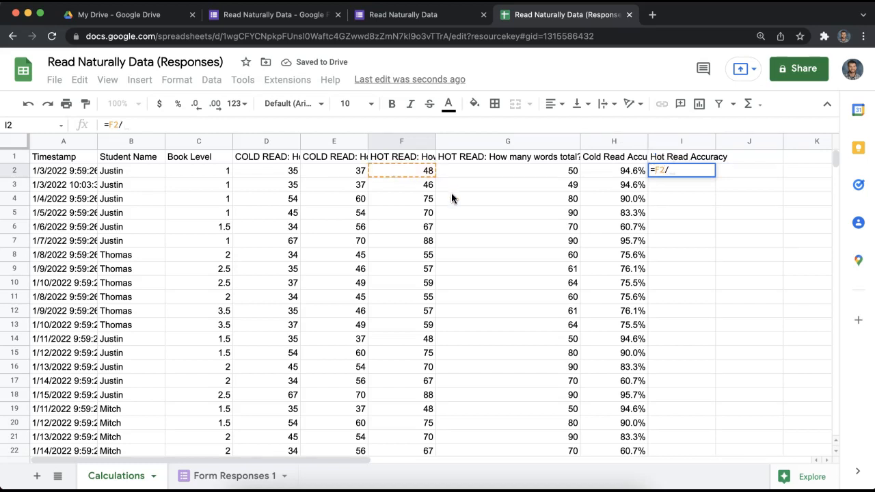
{"action": "left_click", "coordinate": [473, 171]}
{"action": "key", "text": "Return"}
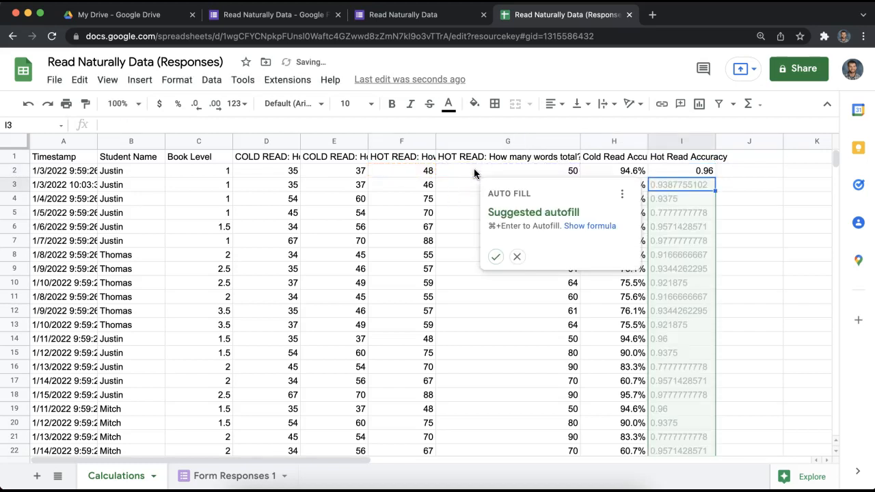
- Fill the Hot Read Accuracy formula in I2 down to I1000, then return to cell I2
{"action": "left_click", "coordinate": [706, 171]}
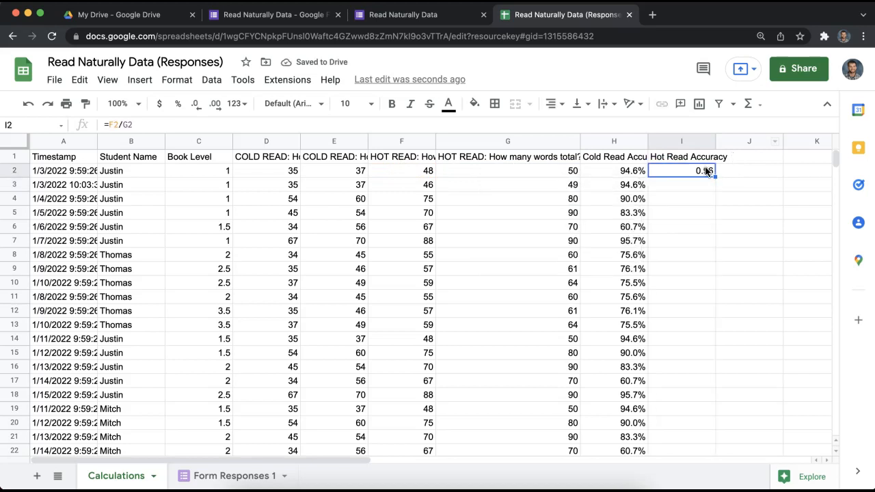
{"action": "key", "text": "super+shift+Down"}
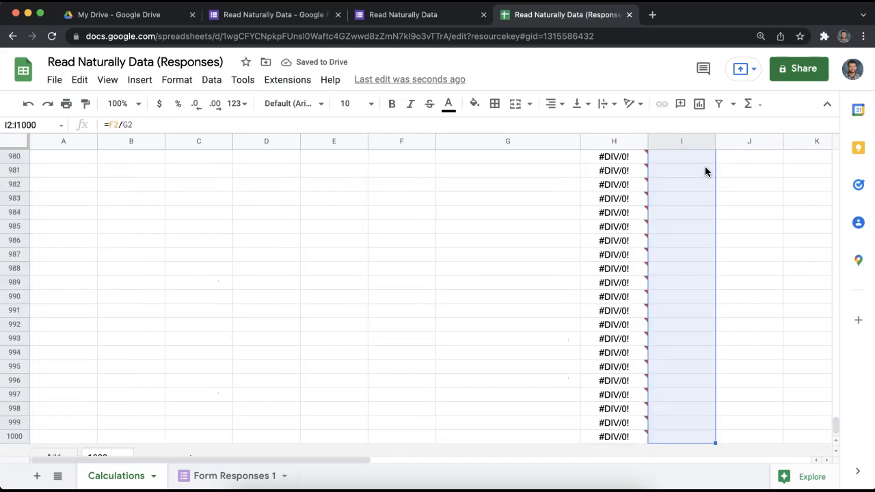
{"action": "key", "text": "super+d"}
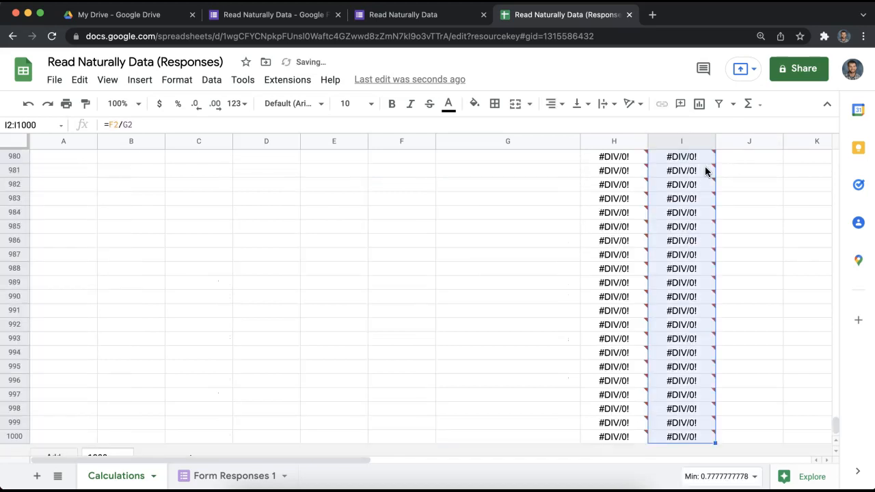
{"action": "key", "text": "super+Up"}
{"action": "left_click", "coordinate": [704, 171]}
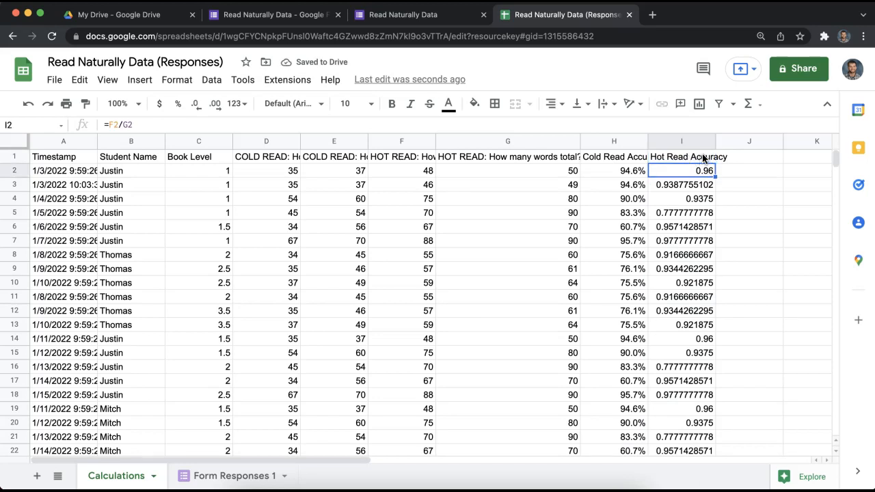
- Format the whole Hot Read Accuracy column I as percentages with one decimal place
{"action": "left_click", "coordinate": [675, 145]}
{"action": "left_click", "coordinate": [178, 103]}
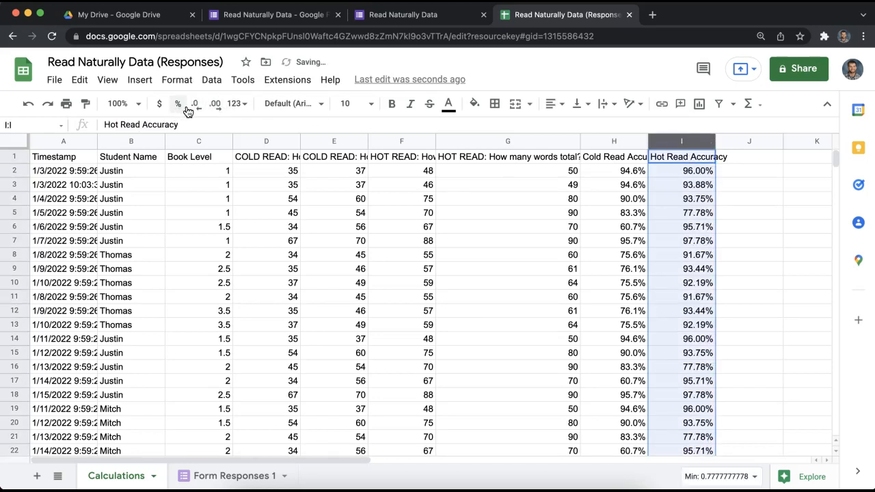
{"action": "left_click", "coordinate": [196, 103]}
{"action": "left_click", "coordinate": [735, 229]}
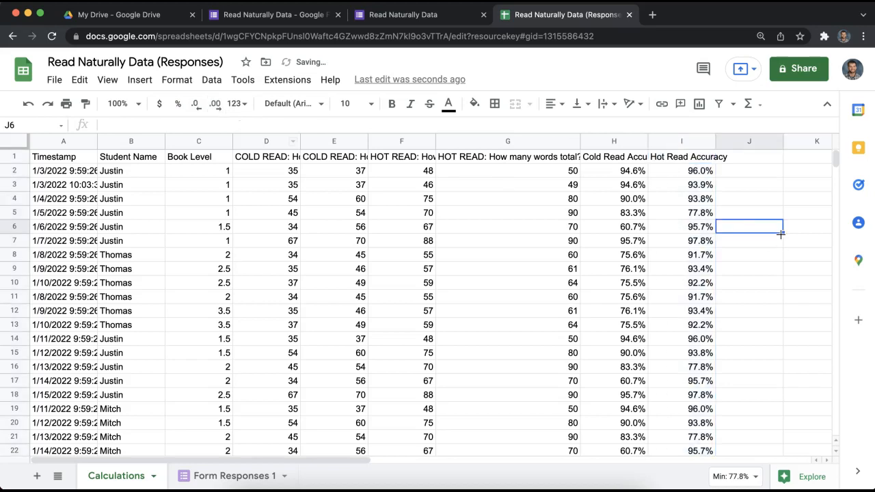
{"action": "left_click", "coordinate": [615, 171]}
{"action": "left_click_drag", "start_coordinate": [616, 159], "coordinate": [692, 300]}
{"action": "left_click", "coordinate": [773, 257]}
{"action": "left_click_drag", "start_coordinate": [643, 157], "coordinate": [697, 299]}
{"action": "left_click", "coordinate": [740, 283]}
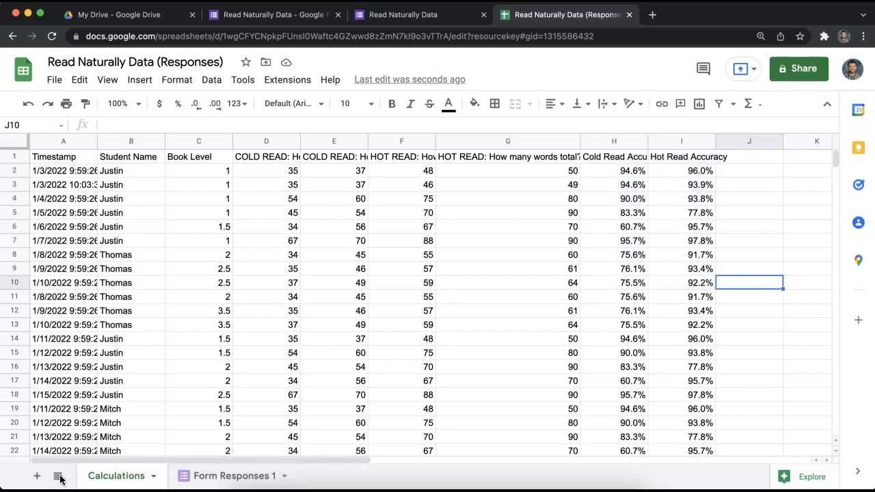
- Add a new sheet, place it before the Calculations sheet and rename it "Dashboard"
{"action": "left_click", "coordinate": [37, 476]}
{"action": "left_click_drag", "start_coordinate": [171, 475], "coordinate": [112, 476]}
{"action": "double_click", "coordinate": [112, 476]}
{"action": "type", "text": "Dashboard"}
{"action": "key", "text": "Return"}
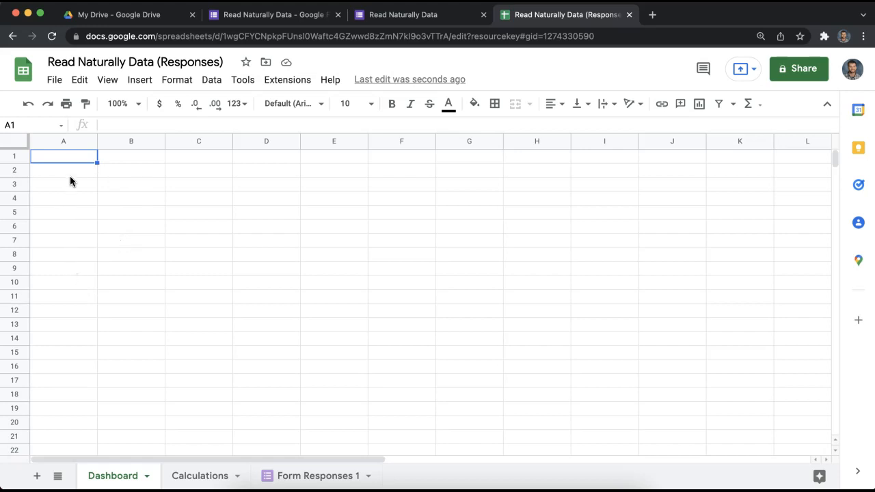
- Enter the header "Student Name" in cell A1 of the Dashboard sheet
{"action": "double_click", "coordinate": [75, 158]}
{"action": "type", "text": "Student Name"}
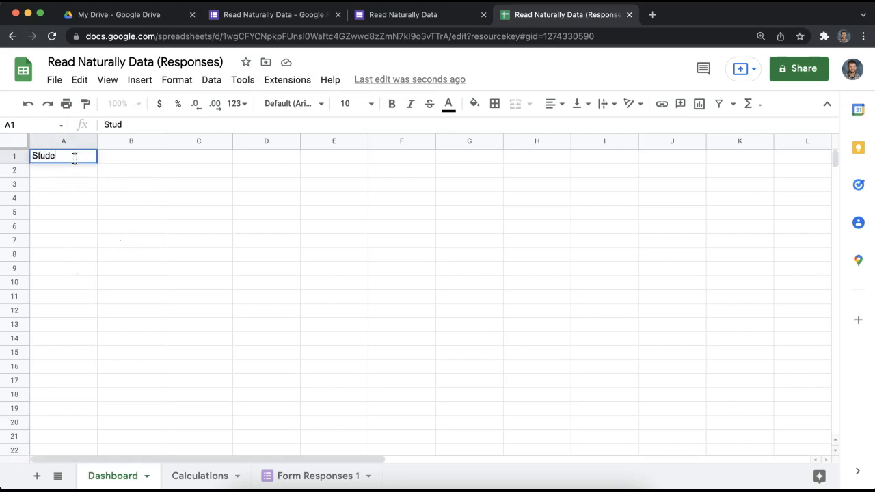
{"action": "key", "text": "Return"}
- Add a data validation dropdown to Dashboard cell A2, listing values from the range Calculations!B2:B
{"action": "left_click", "coordinate": [211, 80]}
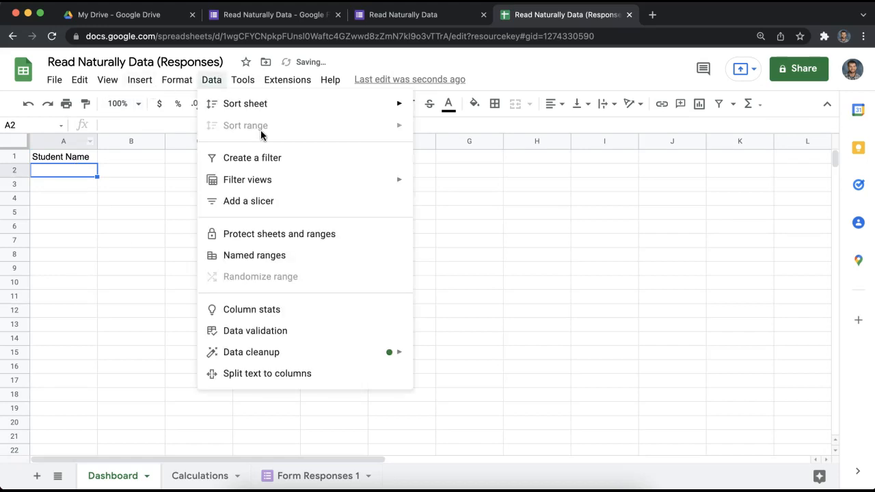
{"action": "left_click", "coordinate": [287, 330]}
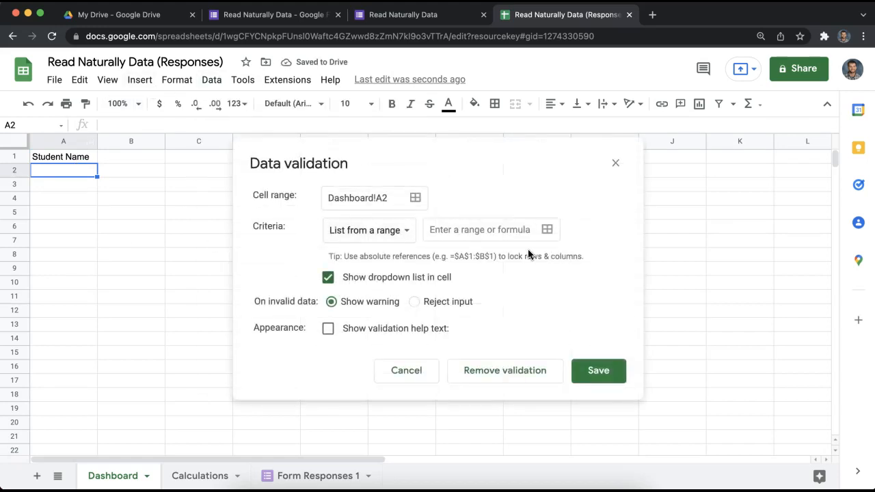
{"action": "left_click", "coordinate": [557, 230]}
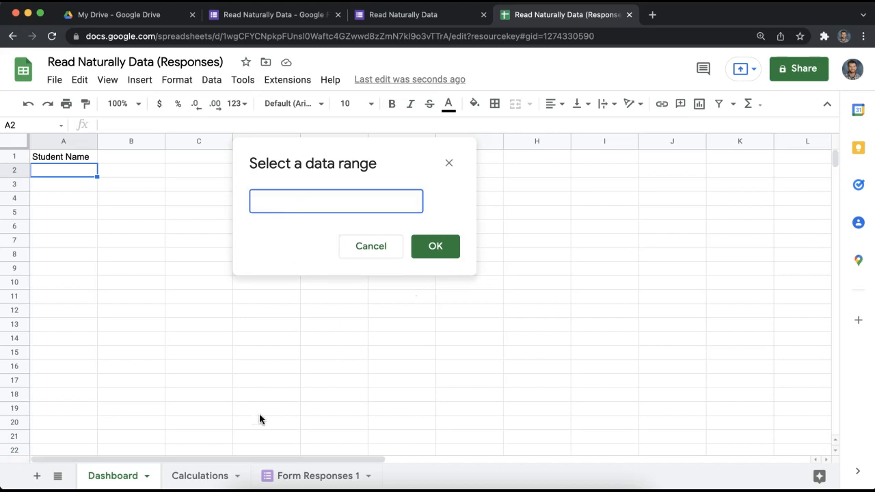
{"action": "left_click", "coordinate": [213, 474]}
{"action": "left_click_drag", "start_coordinate": [138, 175], "coordinate": [152, 251]}
{"action": "left_click", "coordinate": [347, 200]}
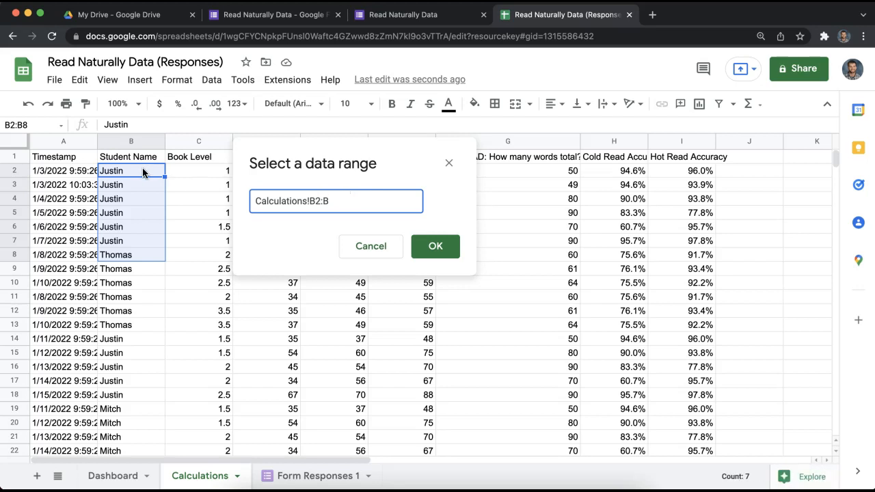
{"action": "scroll", "coordinate": [143, 274], "scroll_direction": "down", "scroll_amount": 10}
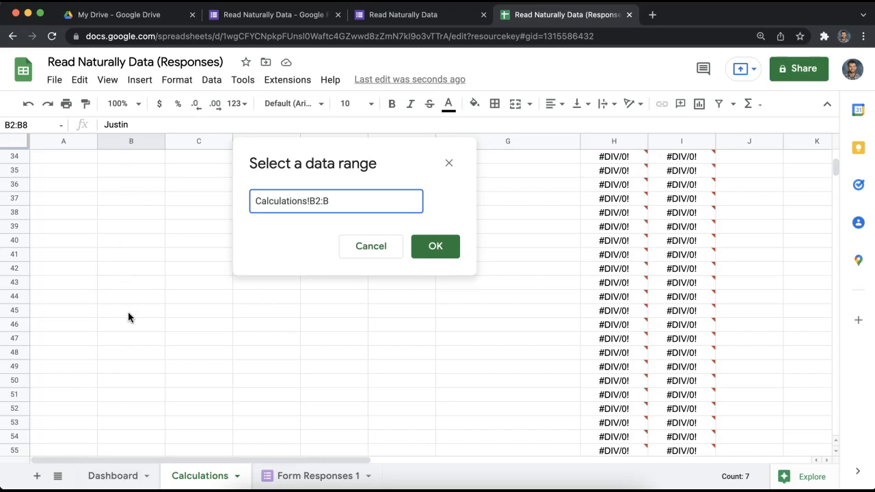
{"action": "scroll", "coordinate": [127, 312], "scroll_direction": "up", "scroll_amount": 10}
{"action": "left_click", "coordinate": [435, 246]}
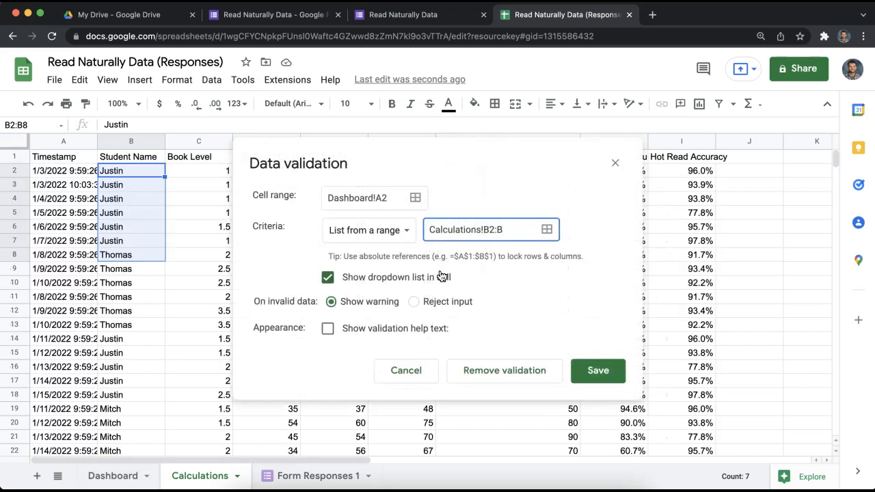
{"action": "left_click", "coordinate": [597, 371]}
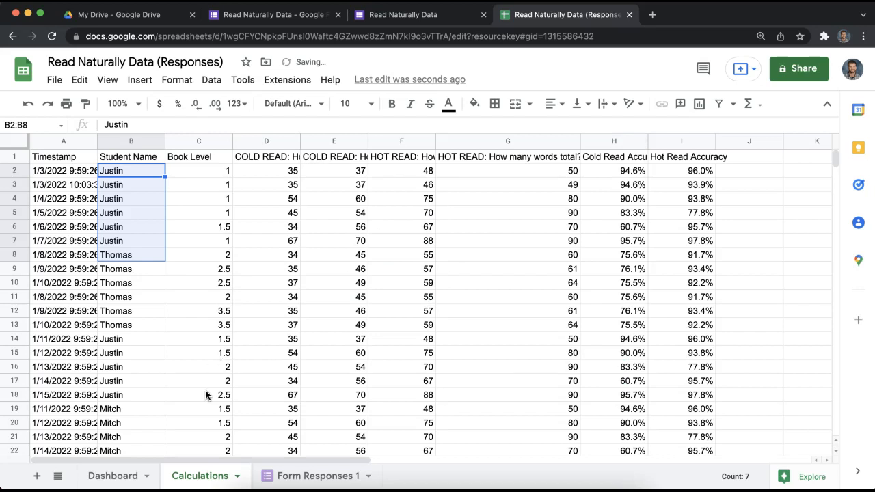
- Test the student dropdown in Dashboard cell A2 by choosing the second and then the first listed student
{"action": "left_click", "coordinate": [113, 476]}
{"action": "left_click", "coordinate": [89, 170]}
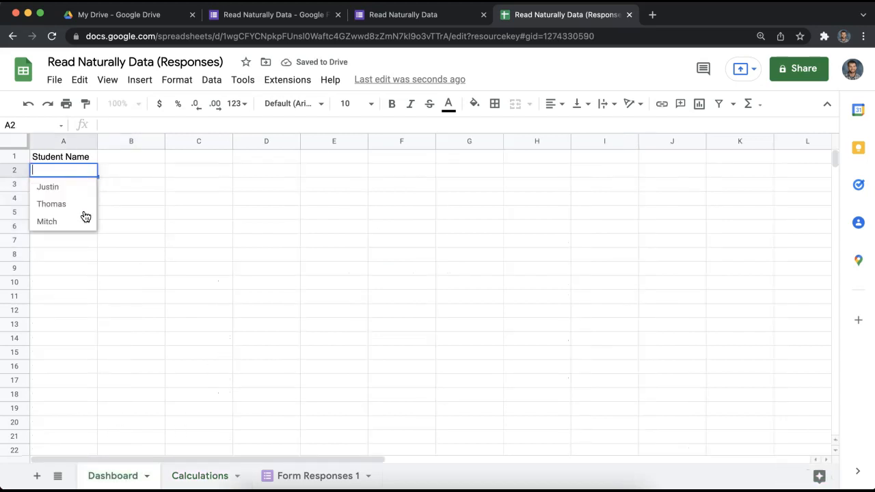
{"action": "left_click", "coordinate": [83, 205]}
{"action": "left_click", "coordinate": [89, 171]}
{"action": "left_click", "coordinate": [82, 203]}
{"action": "left_click", "coordinate": [90, 172]}
{"action": "left_click", "coordinate": [81, 187]}
{"action": "left_click", "coordinate": [66, 312]}
- Enter a new test student's name in cell B29, below the last entry on the Form Responses 1 sheet
{"action": "left_click", "coordinate": [197, 476]}
{"action": "scroll", "coordinate": [123, 406], "scroll_direction": "down", "scroll_amount": 3}
{"action": "scroll", "coordinate": [123, 406], "scroll_direction": "up", "scroll_amount": 3}
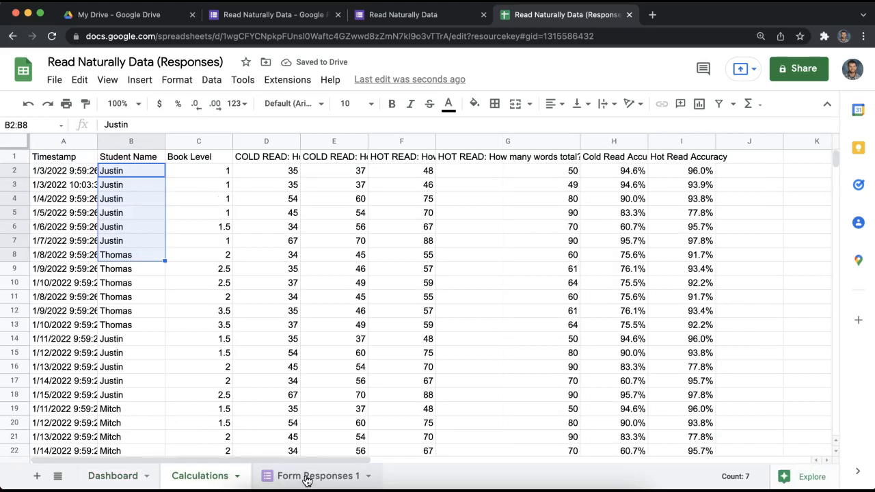
{"action": "left_click", "coordinate": [306, 476]}
{"action": "scroll", "coordinate": [113, 273], "scroll_direction": "down", "scroll_amount": 10}
{"action": "scroll", "coordinate": [151, 284], "scroll_direction": "up", "scroll_amount": 4}
{"action": "left_click", "coordinate": [173, 313]}
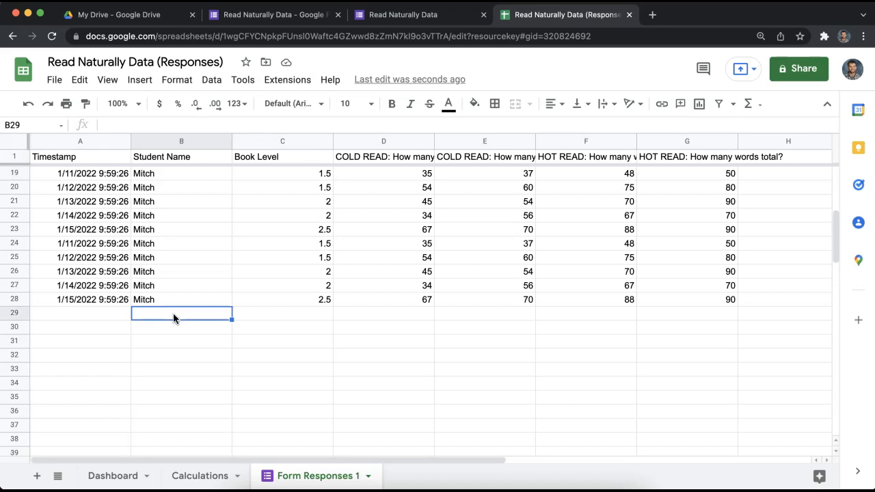
{"action": "type", "text": "Mark"}
{"action": "key", "text": "Return"}
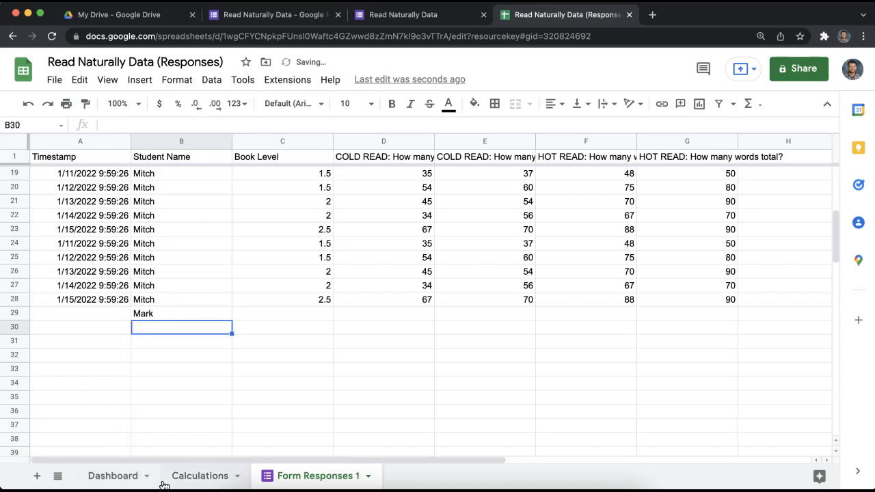
- Check the Calculations sheet for the test student, then choose that student in the dropdown in Dashboard cell A2
{"action": "left_click", "coordinate": [195, 475]}
{"action": "scroll", "coordinate": [194, 396], "scroll_direction": "down", "scroll_amount": 5}
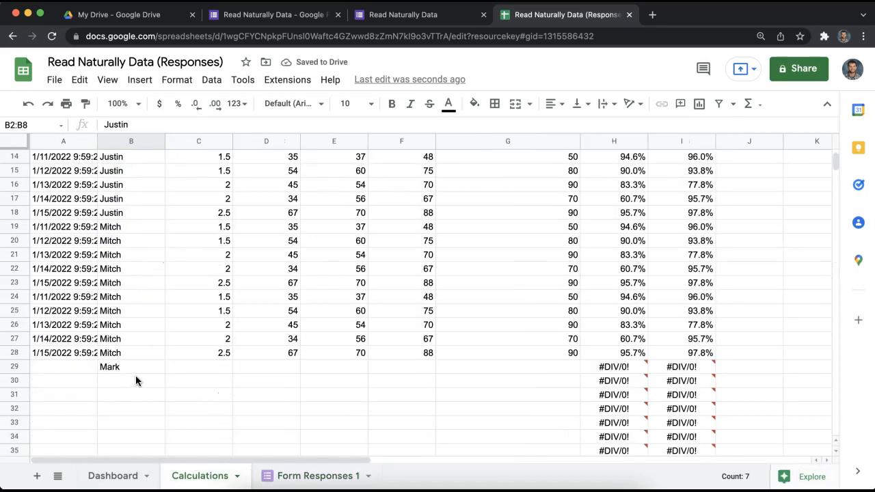
{"action": "left_click", "coordinate": [113, 475]}
{"action": "left_click", "coordinate": [83, 171]}
{"action": "left_click", "coordinate": [87, 170]}
{"action": "left_click", "coordinate": [76, 246]}
{"action": "left_click", "coordinate": [139, 224]}
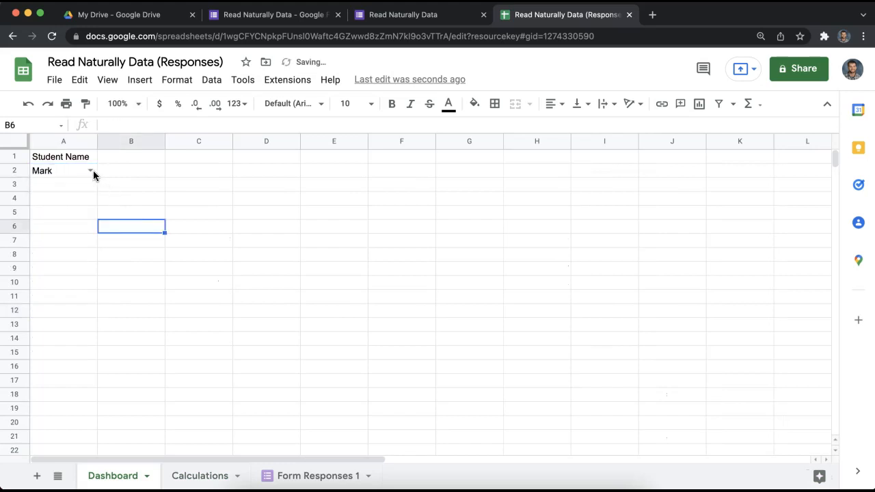
- Delete the test student's name from cell B29 of the Form Responses 1 sheet
{"action": "left_click", "coordinate": [307, 476]}
{"action": "left_click", "coordinate": [171, 305]}
{"action": "left_click", "coordinate": [173, 311]}
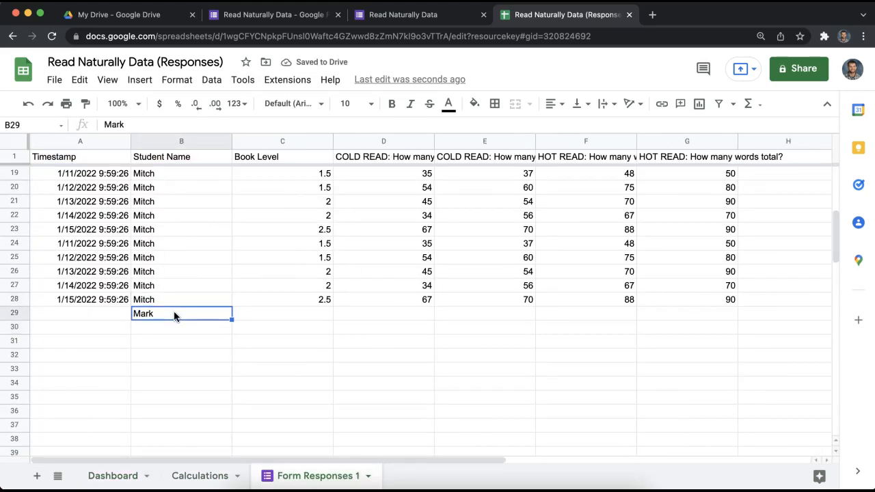
{"action": "key", "text": "Delete"}
{"action": "left_click", "coordinate": [184, 332]}
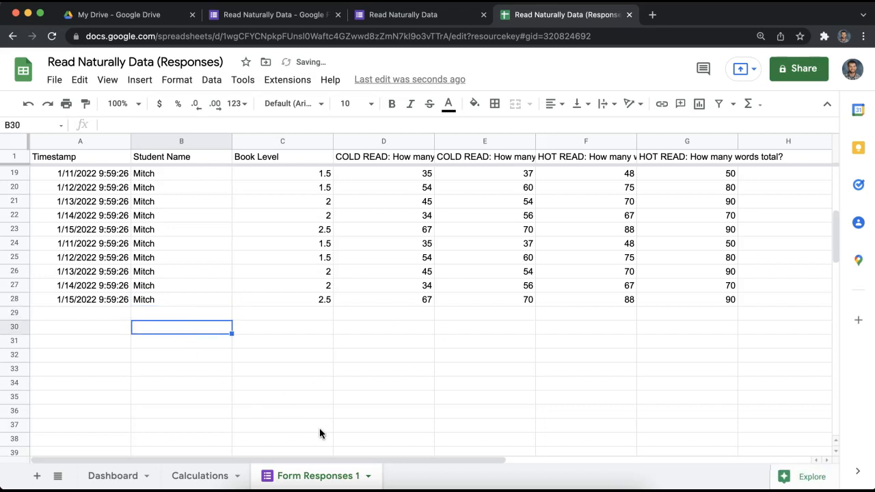
- Enter a test name directly in cell B29 of the Calculations sheet, then delete it
{"action": "left_click", "coordinate": [200, 475]}
{"action": "left_click", "coordinate": [188, 269]}
{"action": "double_click", "coordinate": [113, 355]}
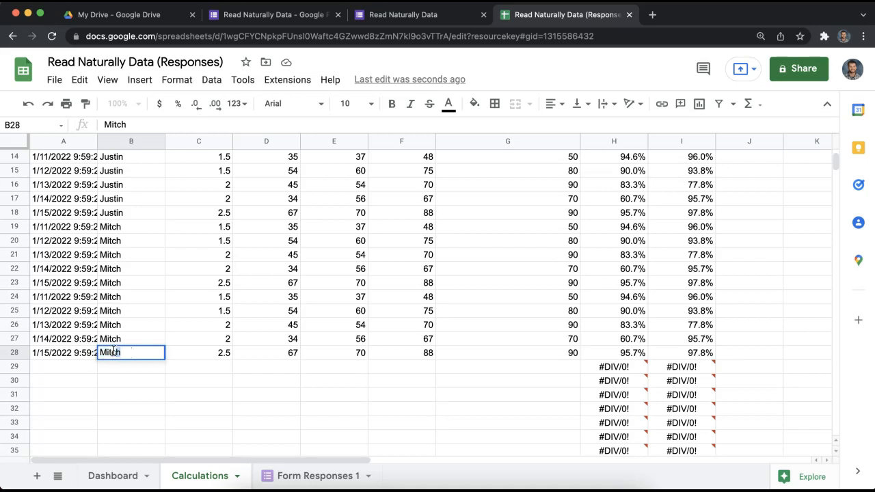
{"action": "left_click", "coordinate": [114, 367]}
{"action": "type", "text": "Max"}
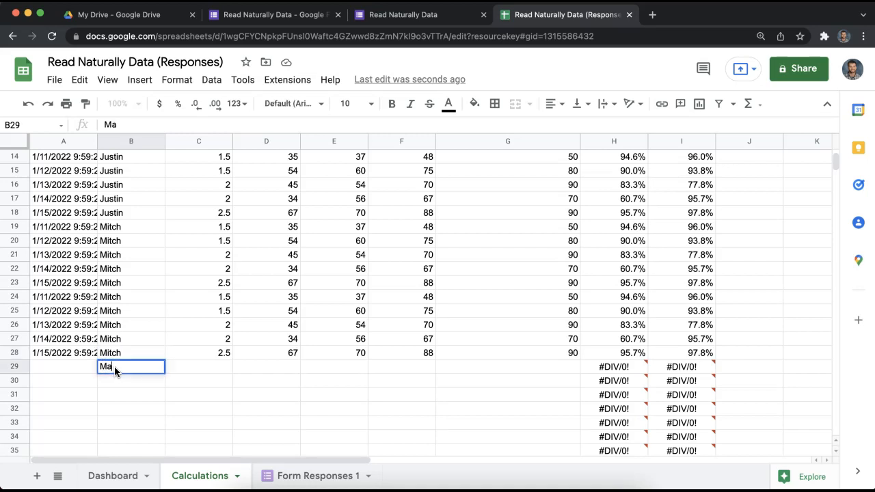
{"action": "key", "text": "Return"}
{"action": "left_click", "coordinate": [116, 367]}
{"action": "key", "text": "Delete"}
- Try overwriting the queried student name in Calculations cell B28 with another name, then undo the edit
{"action": "double_click", "coordinate": [107, 355]}
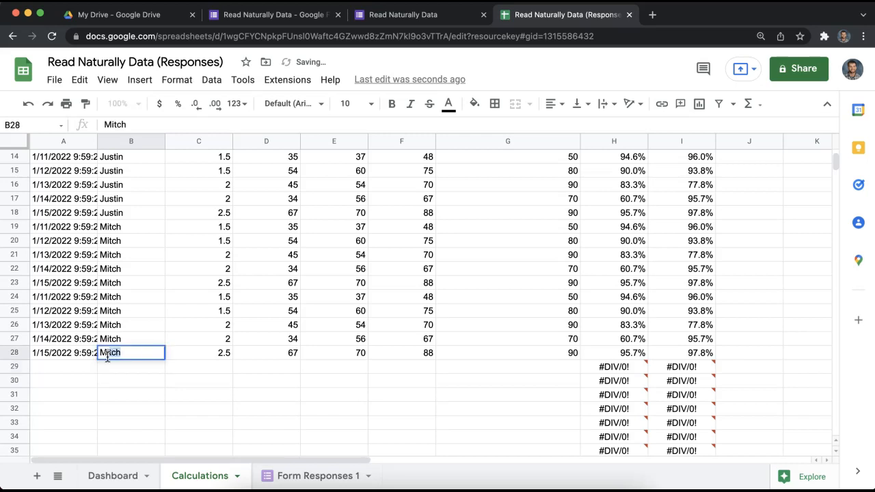
{"action": "double_click", "coordinate": [99, 354]}
{"action": "type", "text": "Max"}
{"action": "key", "text": "Return"}
{"action": "key", "text": "super+z"}
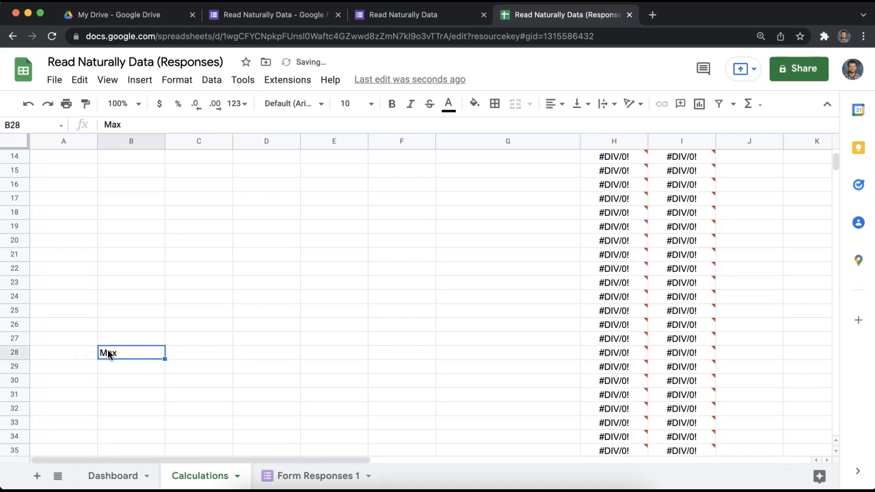
- Choose the second listed student in the Student Name dropdown in Dashboard cell A2
{"action": "left_click", "coordinate": [125, 476]}
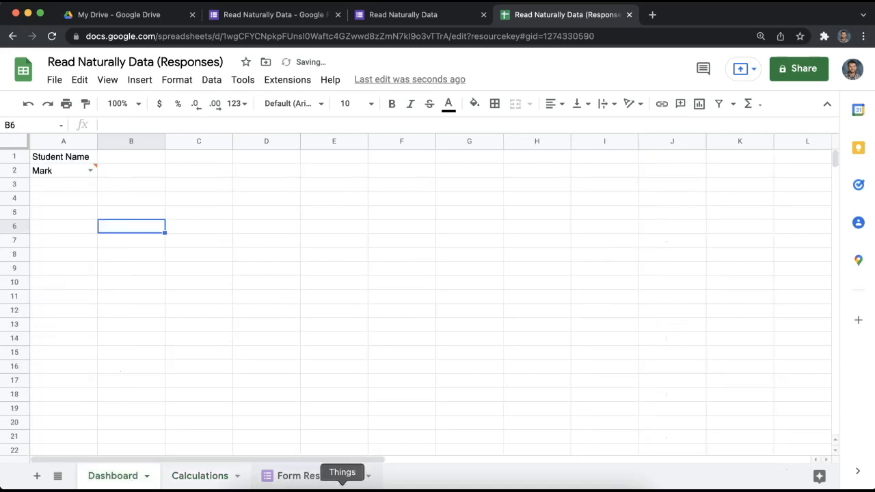
{"action": "left_click", "coordinate": [75, 159]}
{"action": "left_click", "coordinate": [91, 171]}
{"action": "left_click", "coordinate": [62, 201]}
{"action": "left_click", "coordinate": [263, 226]}
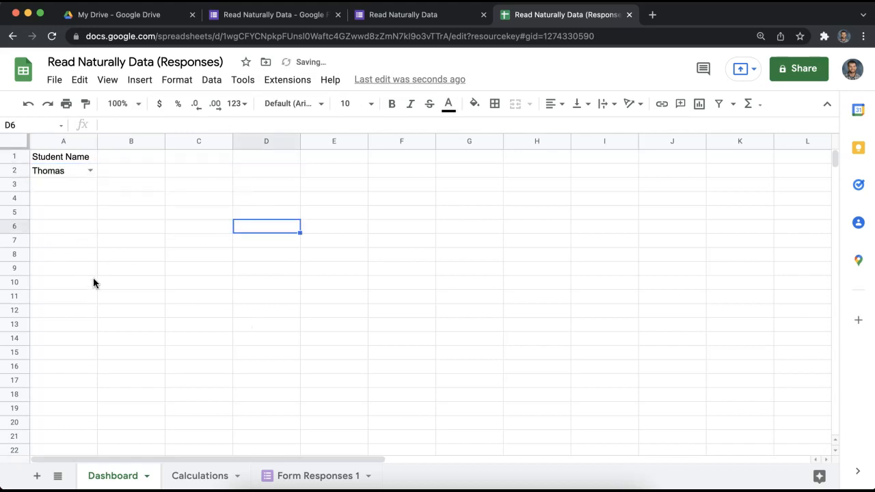
- Start a formula with =query( in Dashboard cell A10 and go to the Calculations sheet for its data range
{"action": "left_click", "coordinate": [64, 227]}
{"action": "left_click", "coordinate": [65, 266]}
{"action": "left_click", "coordinate": [60, 299]}
{"action": "double_click", "coordinate": [59, 282]}
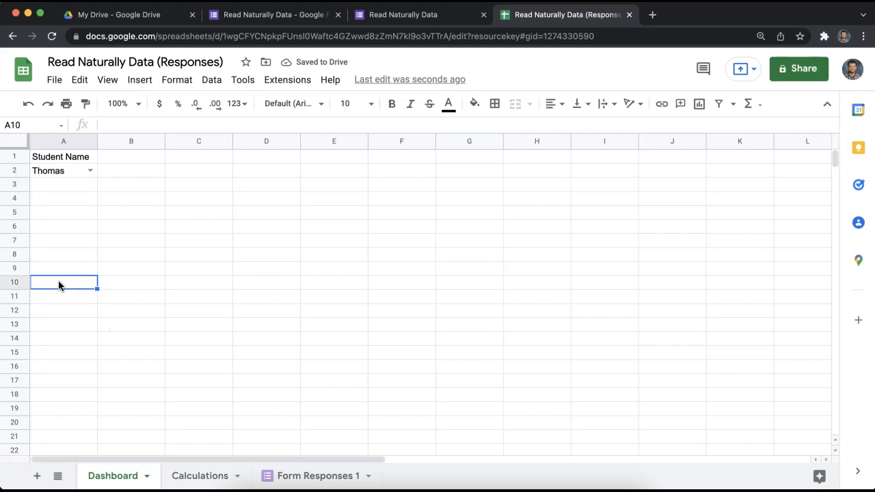
{"action": "type", "text": "=query("}
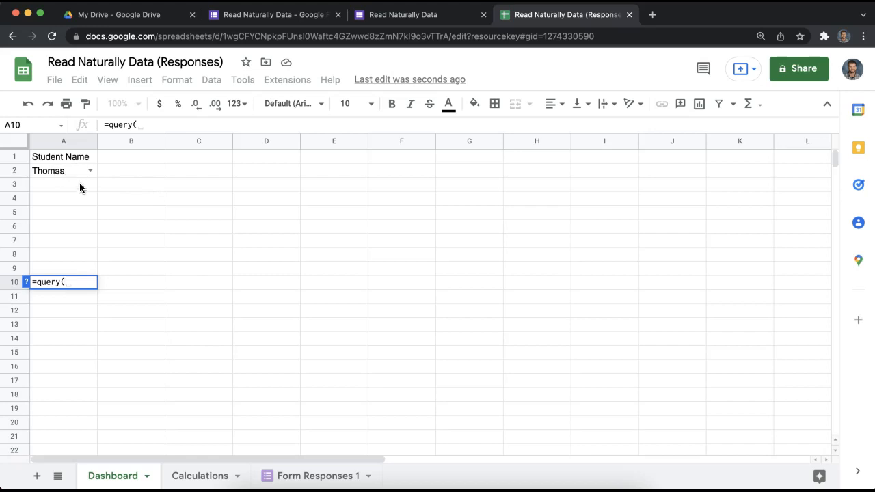
{"action": "left_click", "coordinate": [198, 476]}
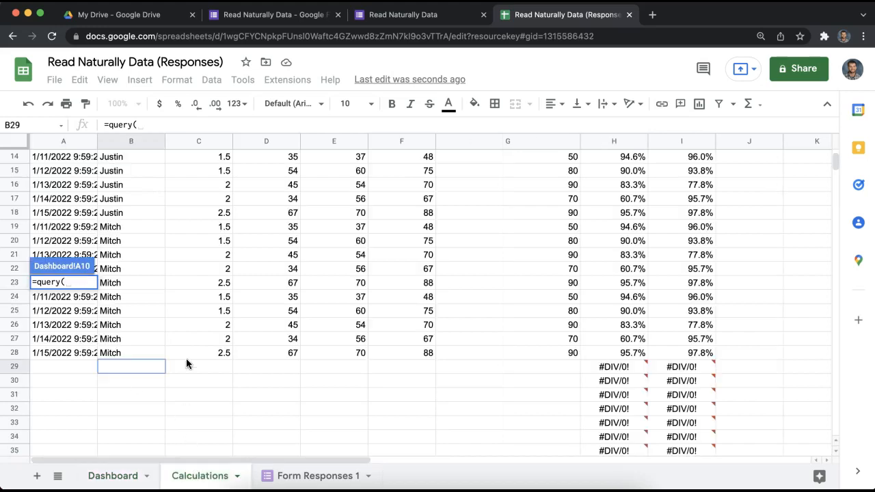
- Enter a query formula in Dashboard cell A10 over the range Calculations!A1:I with the string "select * where B = "
{"action": "scroll", "coordinate": [76, 192], "scroll_direction": "up", "scroll_amount": 5}
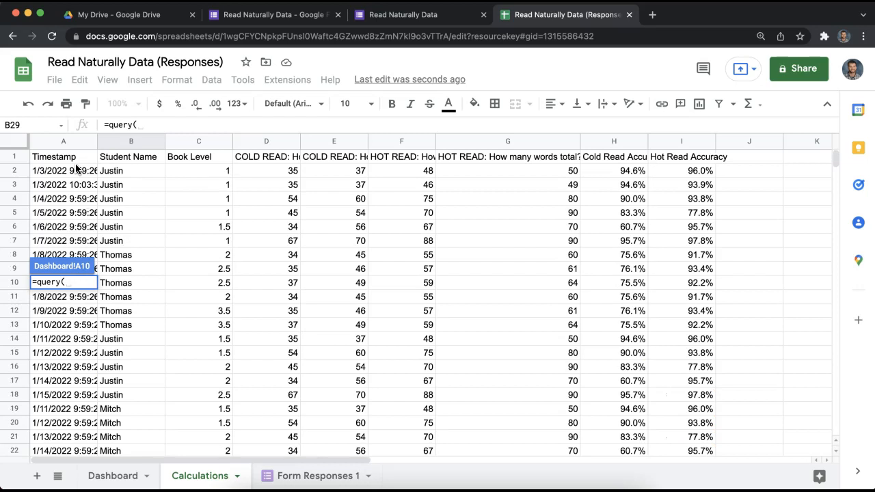
{"action": "left_click_drag", "start_coordinate": [73, 160], "coordinate": [648, 326]}
{"action": "key", "text": "BackSpace"}
{"action": "key", "text": "BackSpace"}
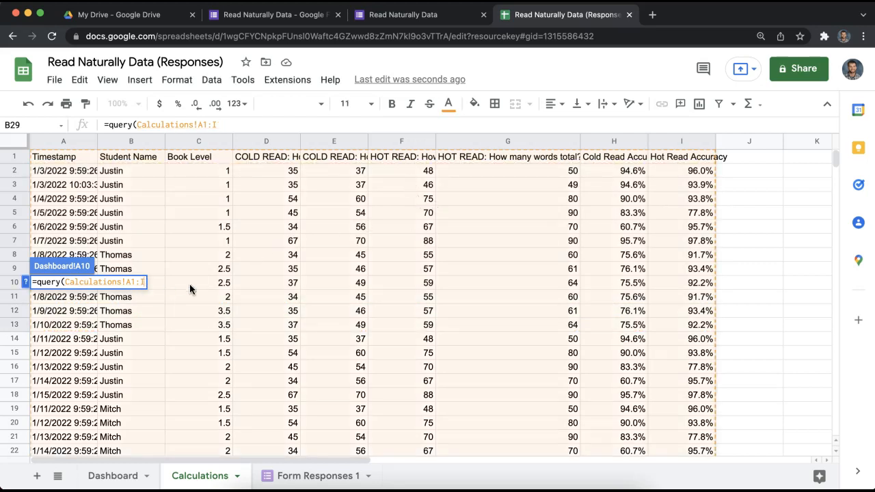
{"action": "type", "text": ",\"select "}
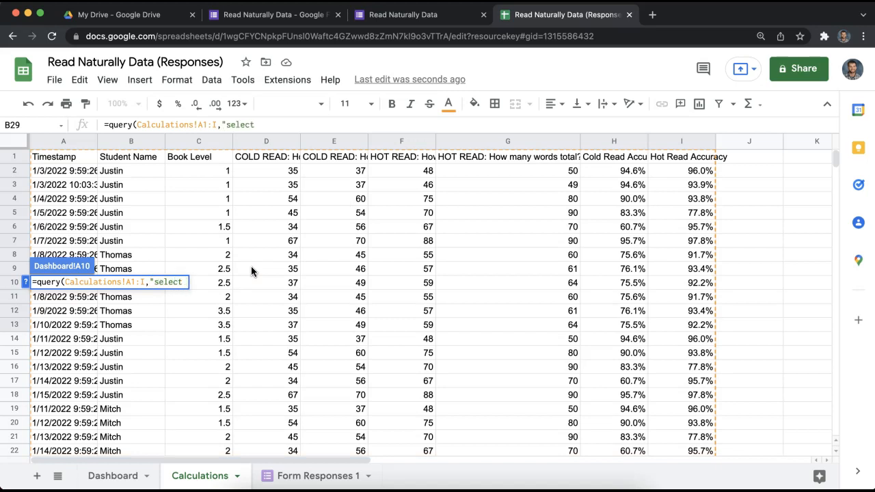
{"action": "type", "text": "* where"}
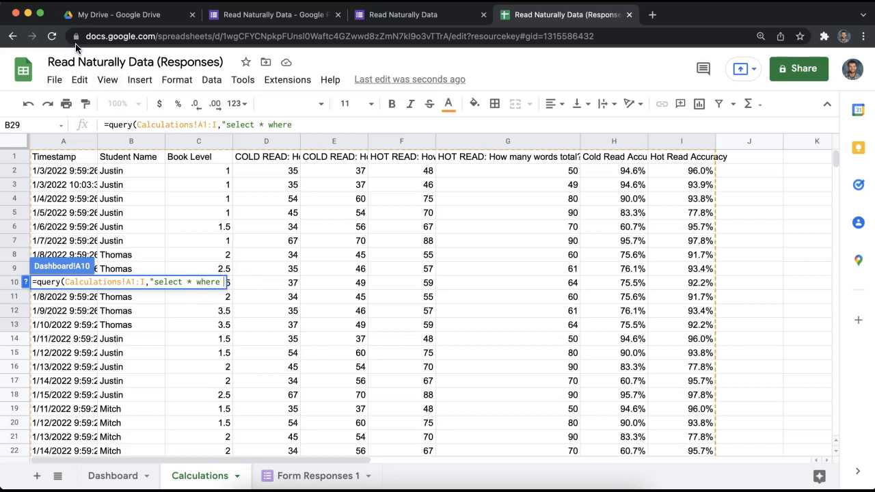
{"action": "type", "text": "B ="}
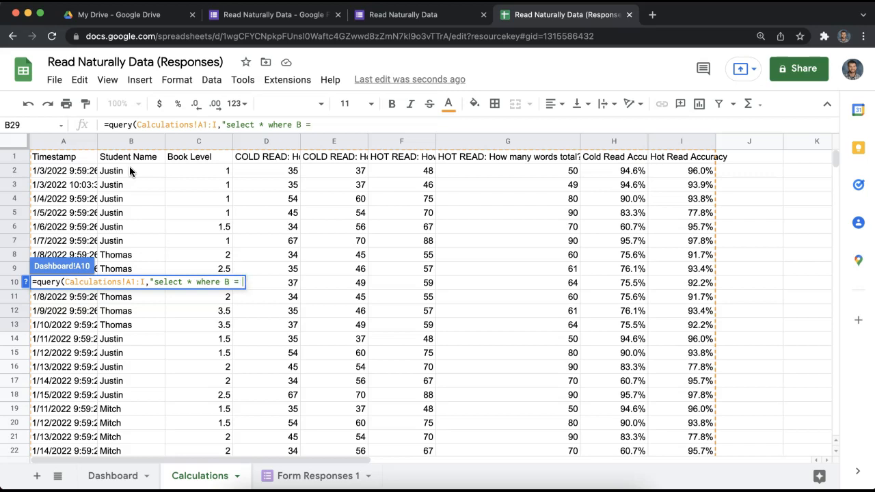
{"action": "key", "text": "Return"}
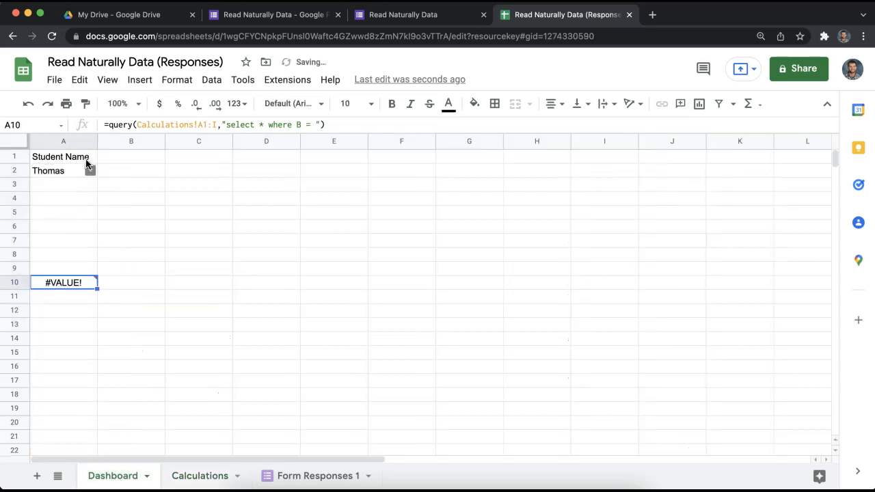
- Extend the A10 query so its where clause matches column B to the dropdown cell, using """&A2&"""
{"action": "double_click", "coordinate": [76, 281]}
{"action": "left_click", "coordinate": [233, 281]}
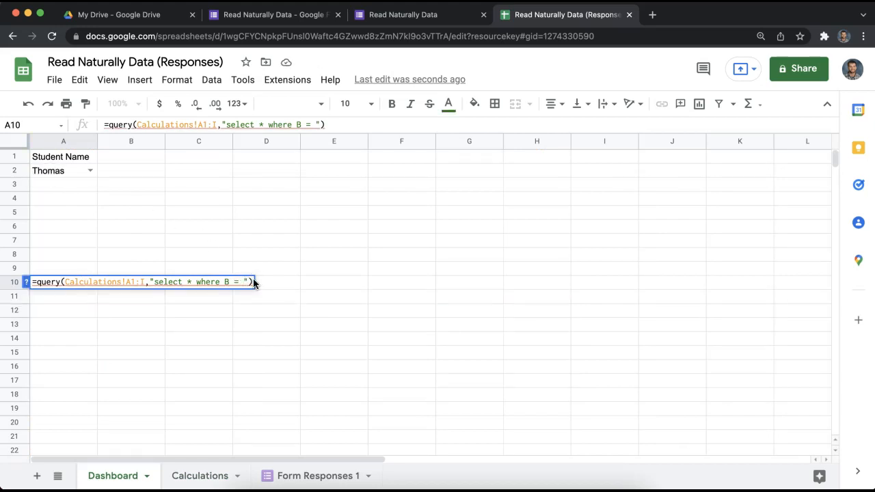
{"action": "type", "text": "\"\""}
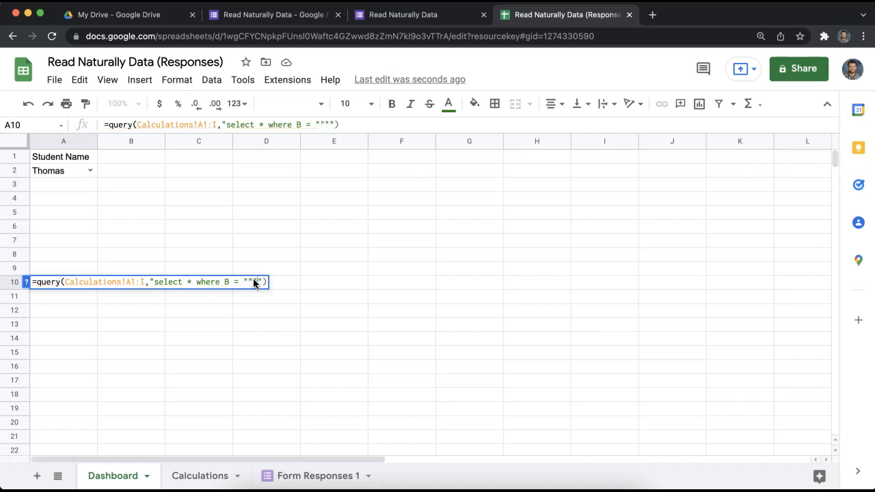
{"action": "type", "text": "&A"}
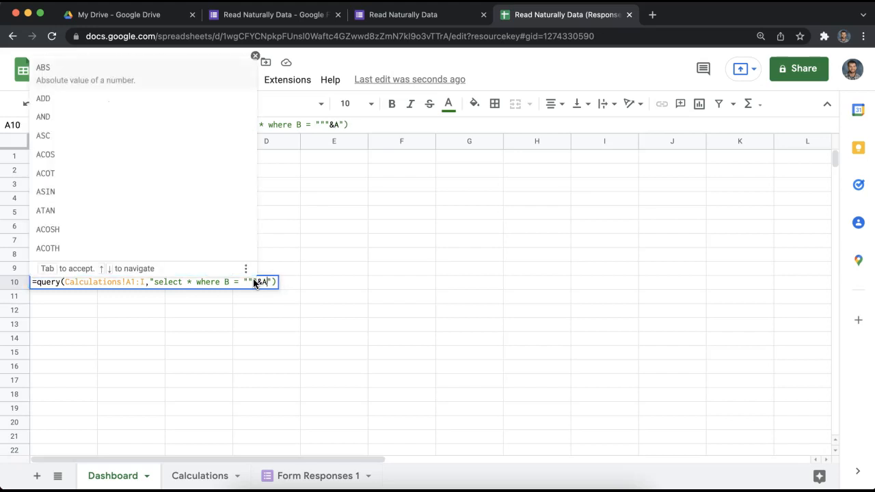
{"action": "type", "text": "2"}
{"action": "type", "text": "&\"\"\""}
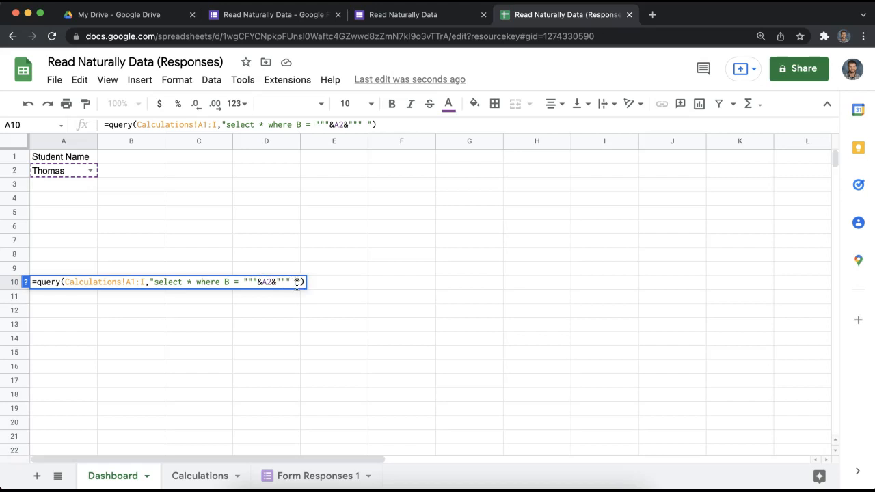
- Add "order by A" to the end of the A10 query string and commit the formula on the Dashboard sheet
{"action": "type", "text": "order by "}
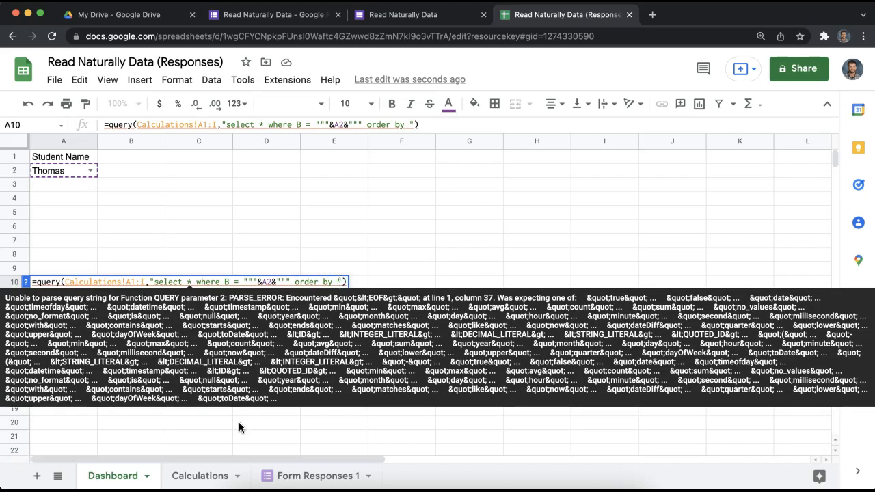
{"action": "type", "text": "A"}
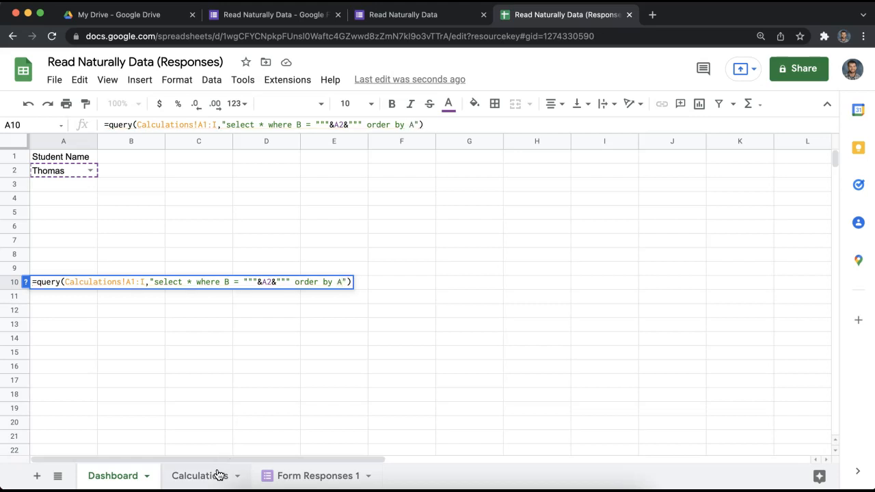
{"action": "left_click", "coordinate": [218, 475]}
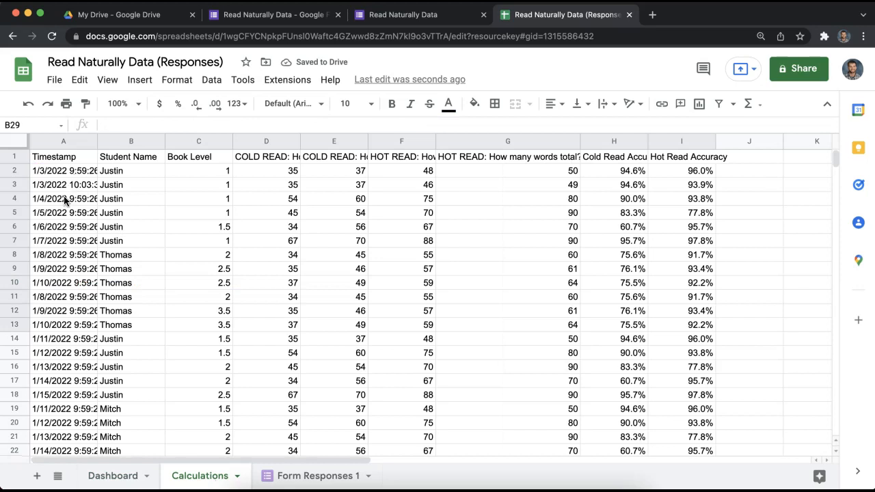
{"action": "left_click", "coordinate": [116, 475]}
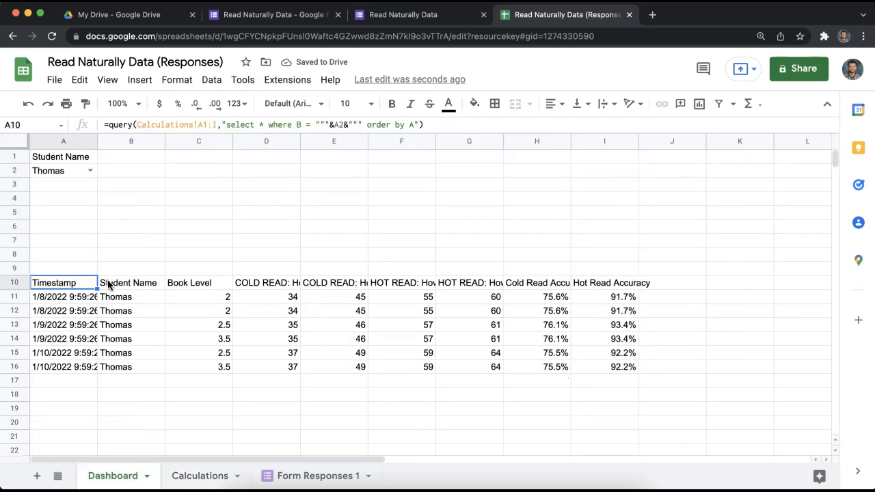
- Make the A10 query's order by A clause ascending by adding asc
{"action": "double_click", "coordinate": [88, 288]}
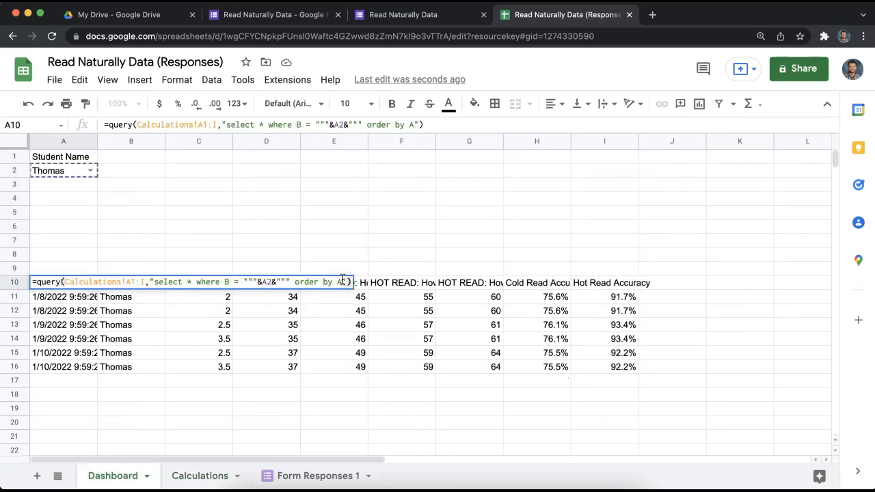
{"action": "left_click", "coordinate": [347, 283]}
{"action": "type", "text": "asc"}
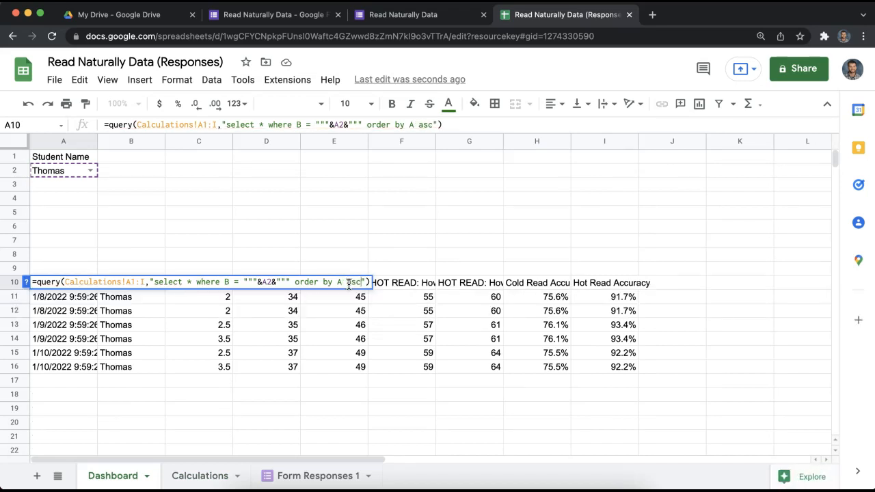
{"action": "key", "text": "Return"}
- Change the A10 query's sort order on column A to desc
{"action": "left_click", "coordinate": [80, 285]}
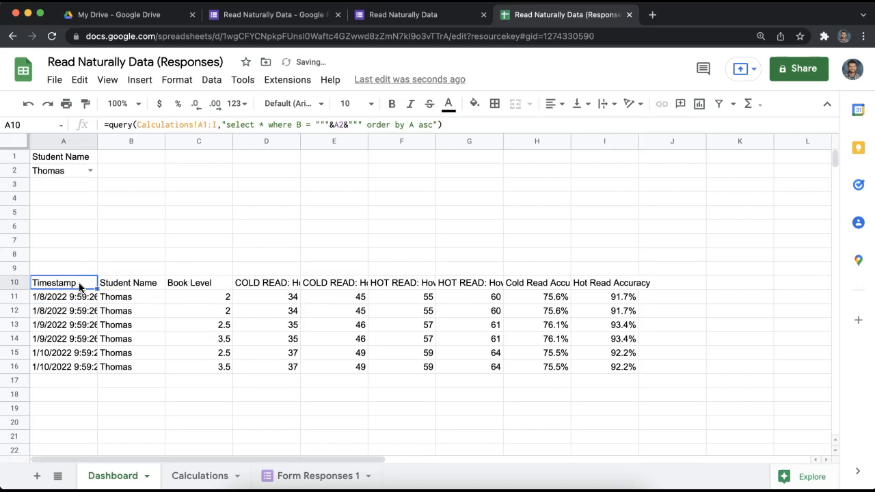
{"action": "double_click", "coordinate": [151, 281]}
{"action": "left_click_drag", "start_coordinate": [363, 282], "coordinate": [347, 282]}
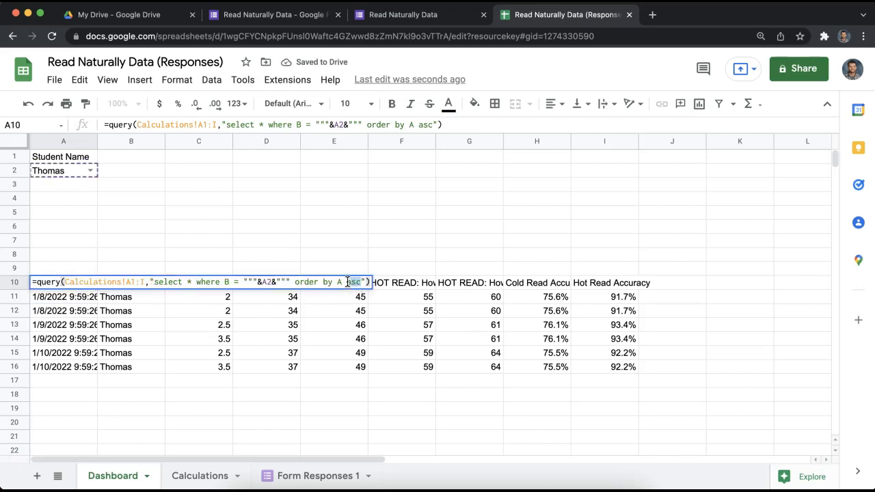
{"action": "type", "text": "desc"}
{"action": "key", "text": "Return"}
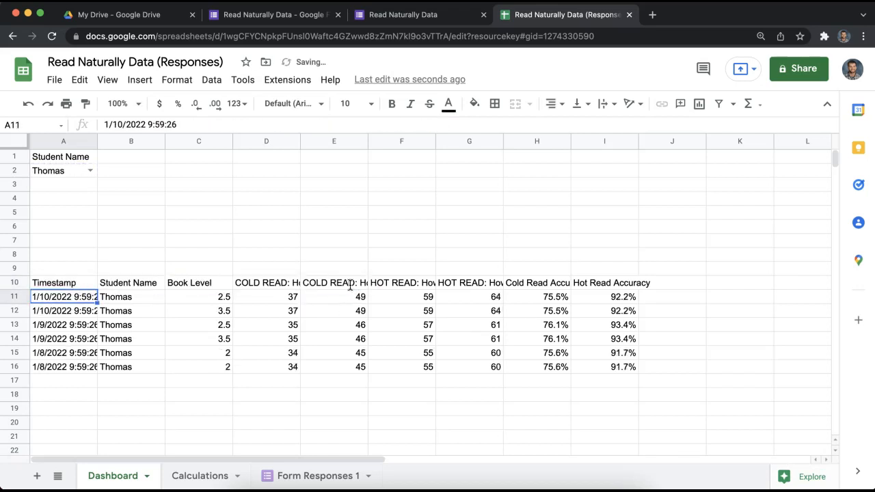
{"action": "left_click", "coordinate": [669, 272]}
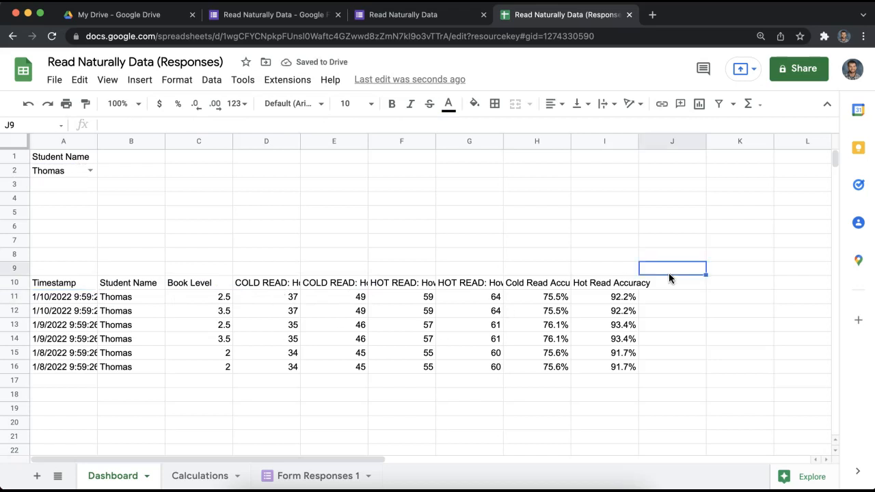
{"action": "left_click", "coordinate": [235, 282]}
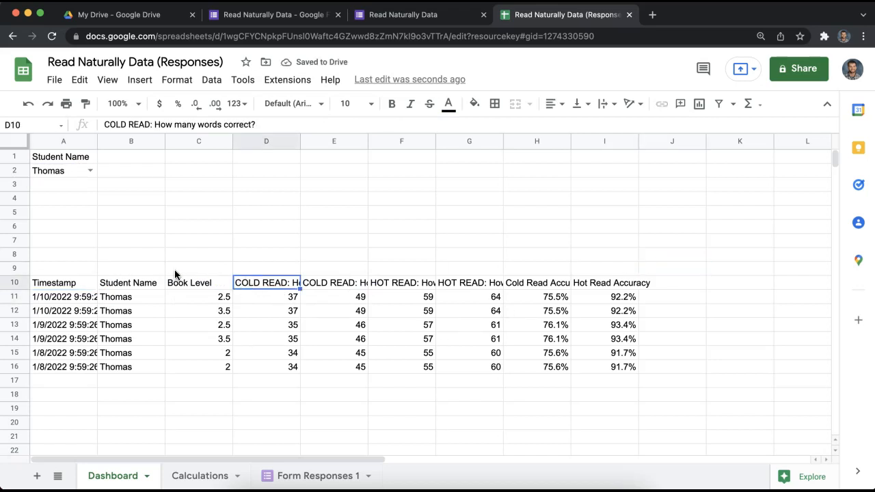
- Switch the student dropdown in A2 through all listed students to test that the query table updates
{"action": "left_click", "coordinate": [89, 171]}
{"action": "left_click", "coordinate": [82, 187]}
{"action": "left_click", "coordinate": [89, 171]}
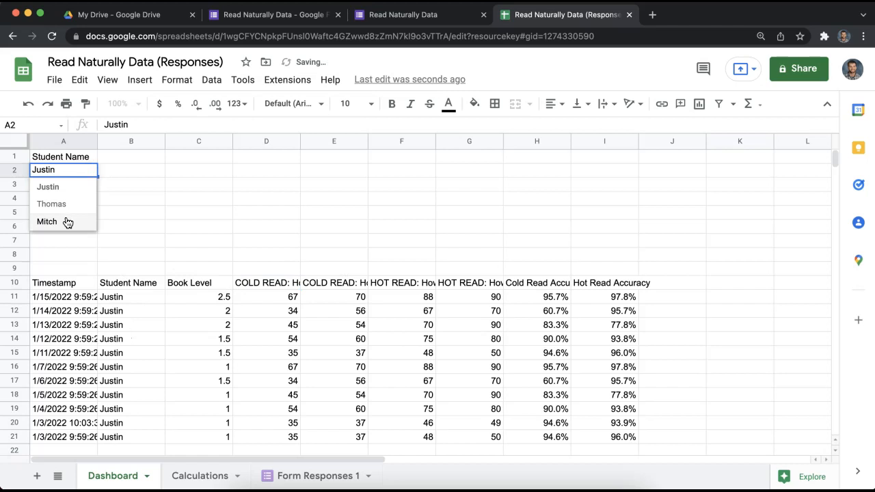
{"action": "left_click", "coordinate": [65, 221]}
{"action": "left_click", "coordinate": [89, 171]}
{"action": "left_click", "coordinate": [70, 204]}
{"action": "left_click", "coordinate": [90, 170]}
{"action": "left_click", "coordinate": [79, 186]}
{"action": "left_click", "coordinate": [84, 178]}
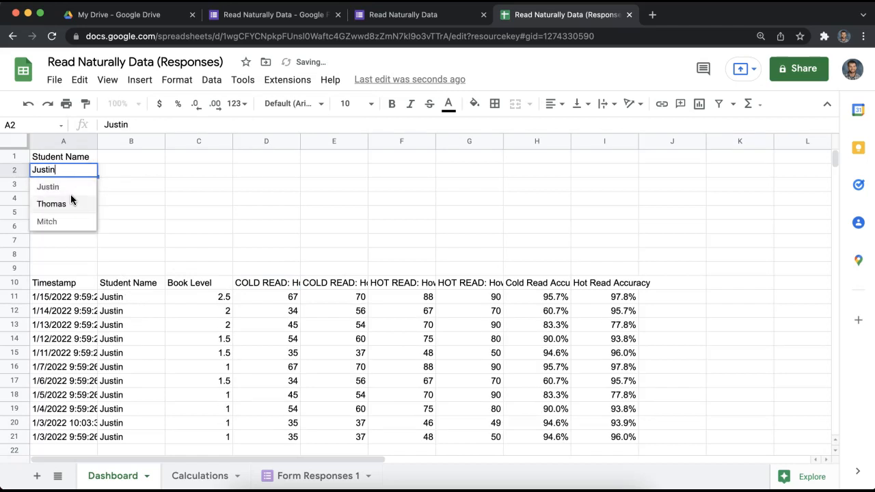
{"action": "left_click", "coordinate": [70, 204]}
- Set the student dropdown in A2 to the first student in the list
{"action": "left_click", "coordinate": [90, 170]}
{"action": "left_click", "coordinate": [69, 186]}
{"action": "left_click", "coordinate": [130, 226]}
- Restrict the A10 query to three rows by adding "limit 3" after the desc sort clause
{"action": "left_click", "coordinate": [84, 282]}
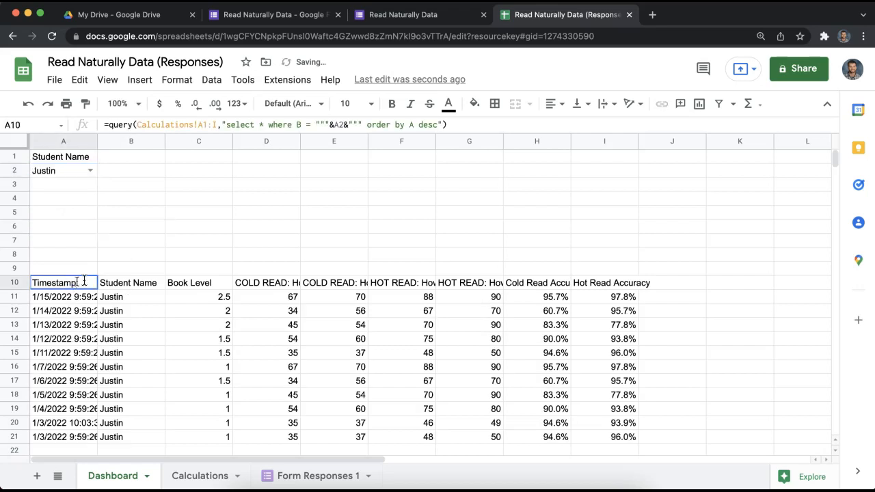
{"action": "double_click", "coordinate": [84, 282]}
{"action": "left_click", "coordinate": [373, 282]}
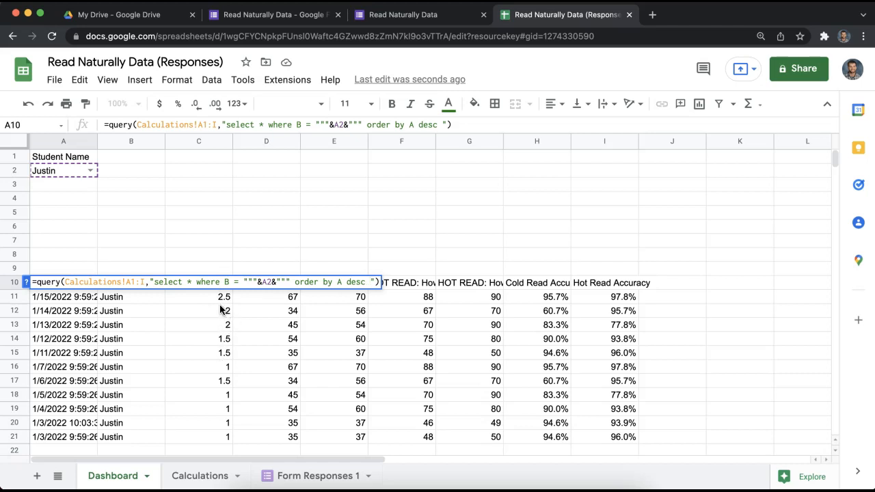
{"action": "type", "text": "limit "}
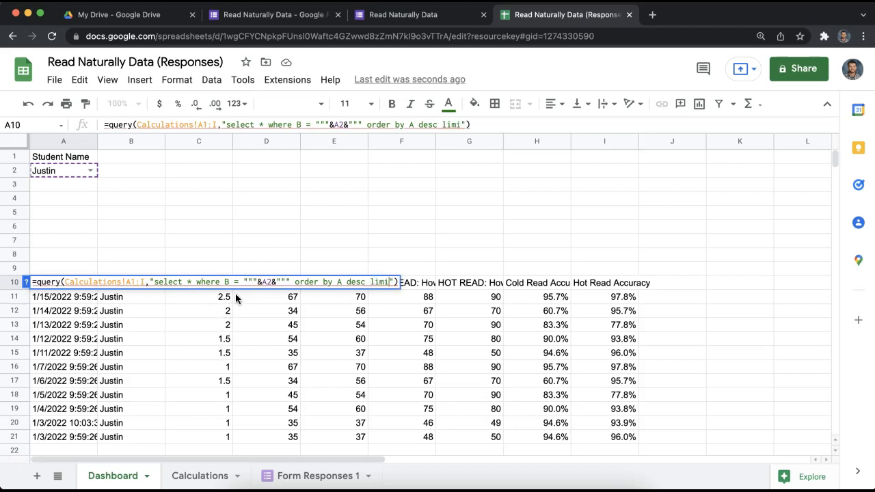
{"action": "type", "text": "3"}
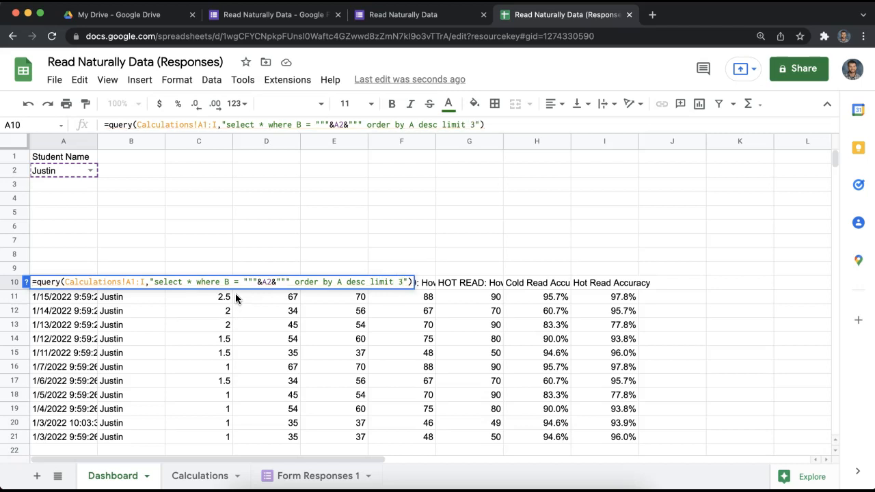
{"action": "key", "text": "Return"}
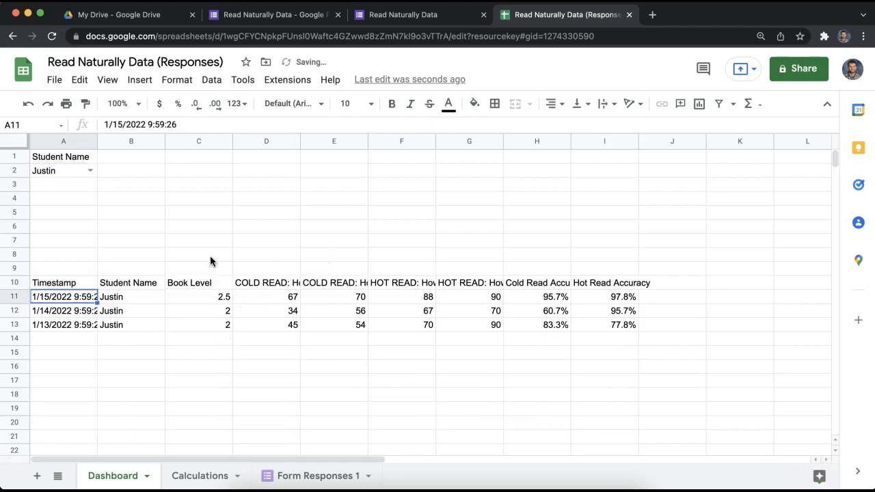
{"action": "double_click", "coordinate": [71, 299]}
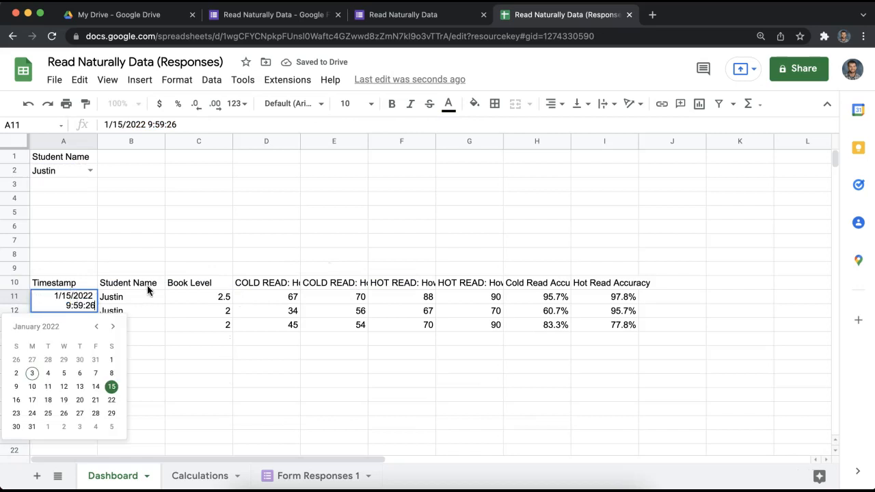
{"action": "left_click", "coordinate": [187, 348]}
{"action": "left_click", "coordinate": [64, 285]}
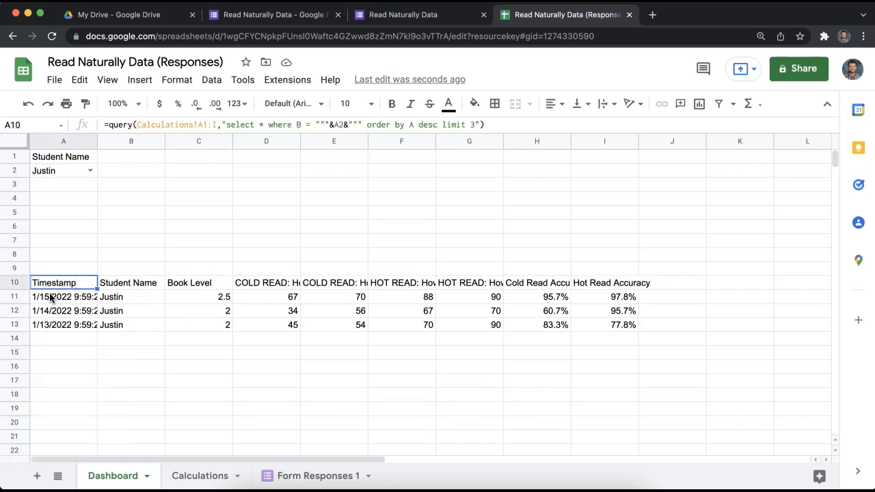
{"action": "key", "text": "Return"}
{"action": "left_click", "coordinate": [276, 242]}
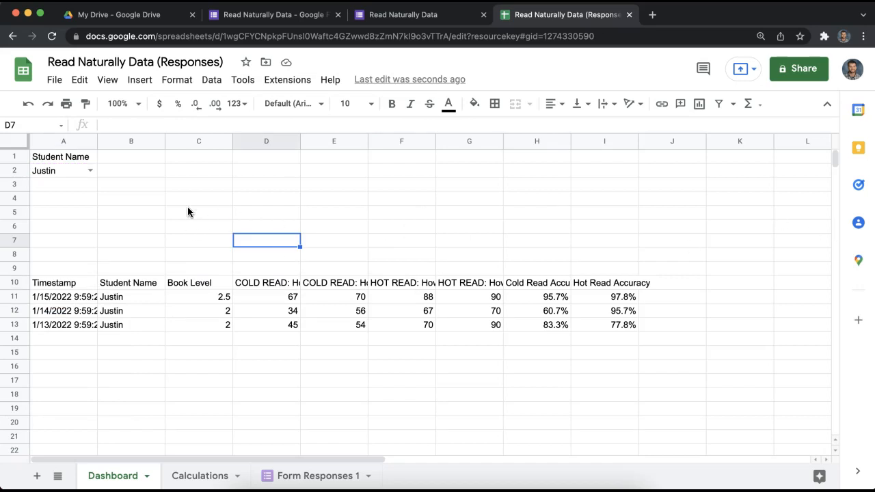
{"action": "left_click_drag", "start_coordinate": [71, 194], "coordinate": [75, 222]}
{"action": "left_click", "coordinate": [75, 202]}
{"action": "left_click", "coordinate": [76, 210]}
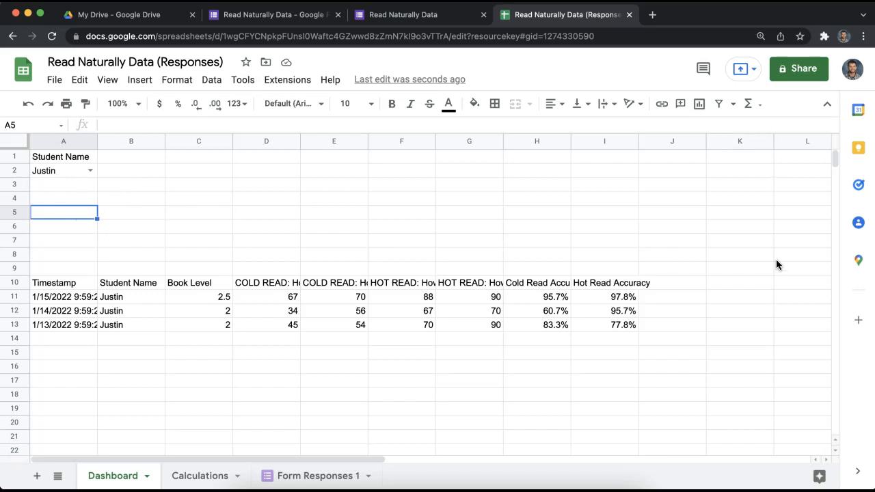
{"action": "left_click_drag", "start_coordinate": [741, 171], "coordinate": [765, 214]}
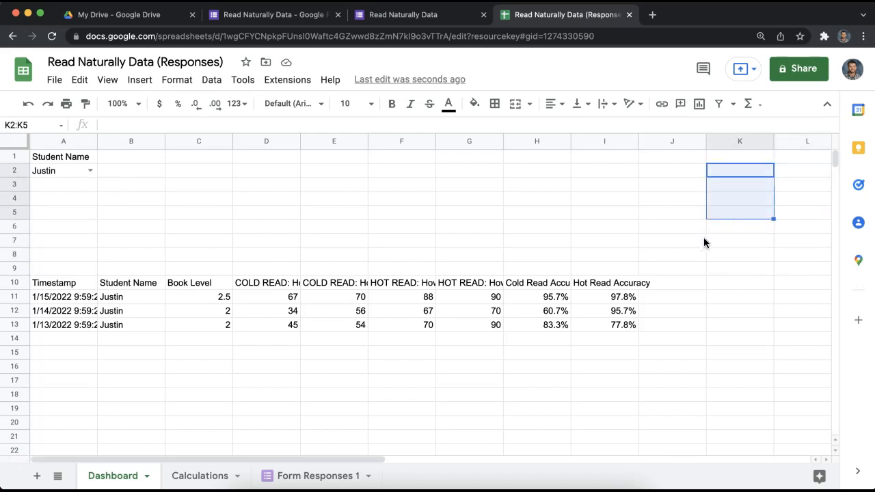
{"action": "key", "text": "Down"}
{"action": "key", "text": "Down"}
{"action": "key", "text": "Down"}
{"action": "key", "text": "Down"}
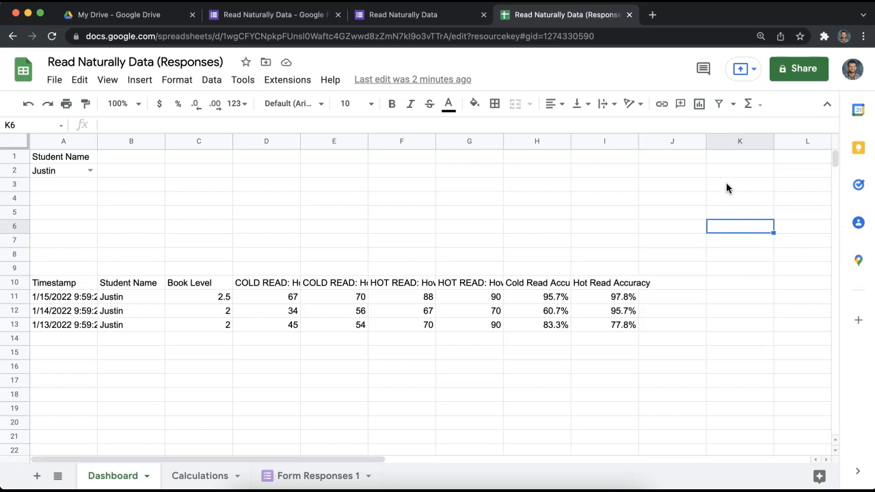
{"action": "left_click_drag", "start_coordinate": [727, 188], "coordinate": [724, 228]}
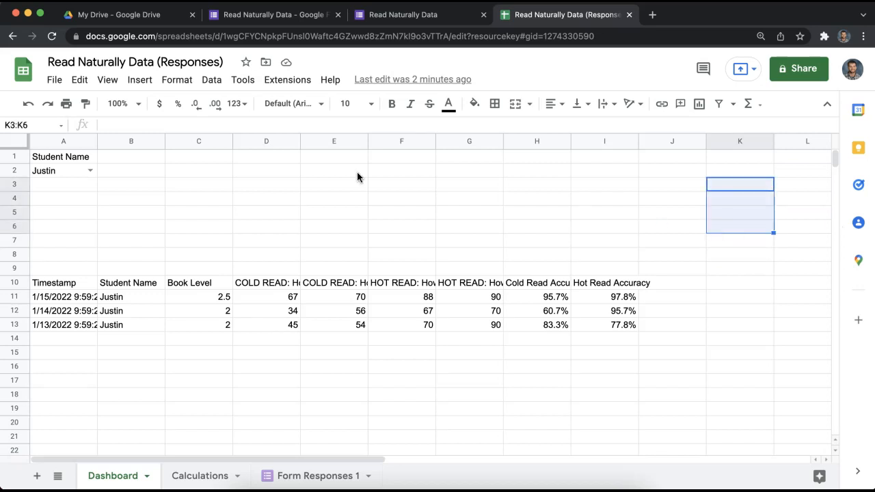
- Switch the student dropdown in A2 to the second student and back to the first to test the three-row query
{"action": "left_click", "coordinate": [89, 170]}
{"action": "left_click", "coordinate": [71, 203]}
{"action": "key", "text": "Return"}
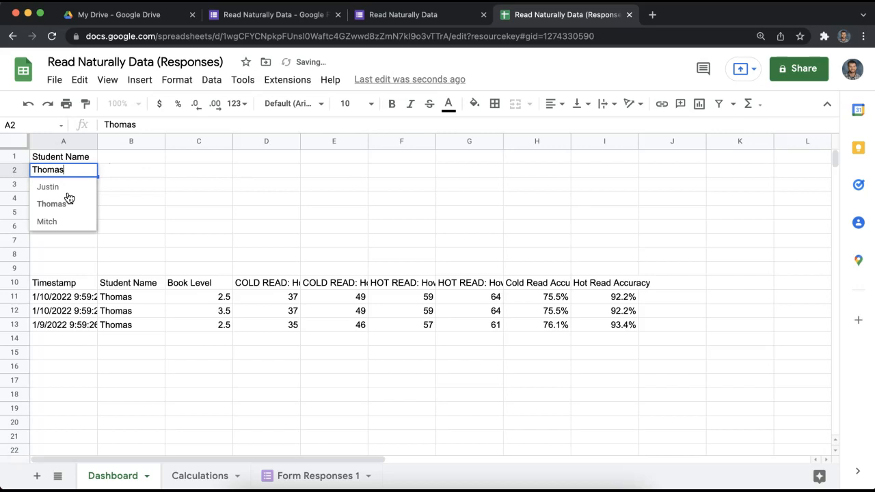
{"action": "left_click", "coordinate": [49, 186]}
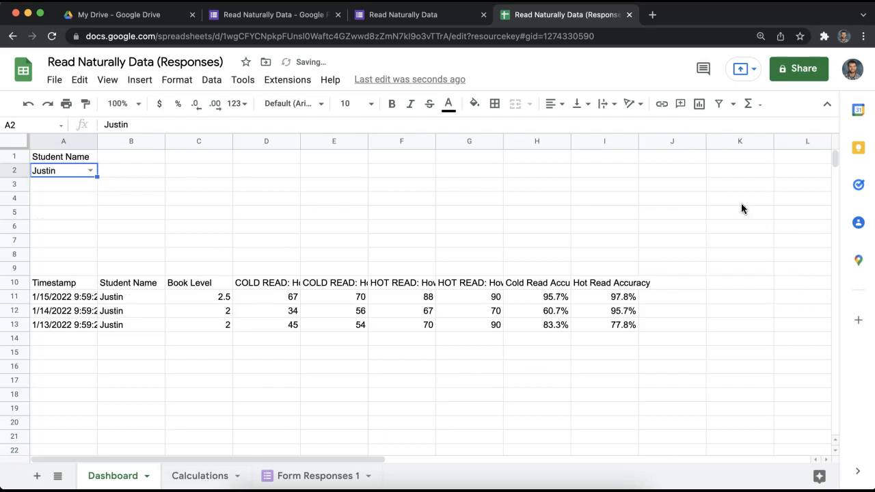
- Begin a new formula in cell K3 of the Dashboard sheet
{"action": "left_click", "coordinate": [740, 174]}
{"action": "double_click", "coordinate": [740, 185]}
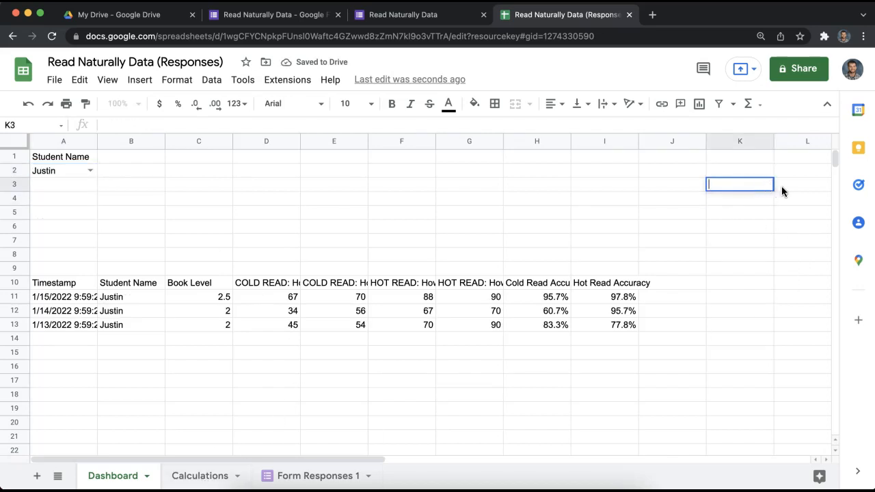
{"action": "type", "text": "="}
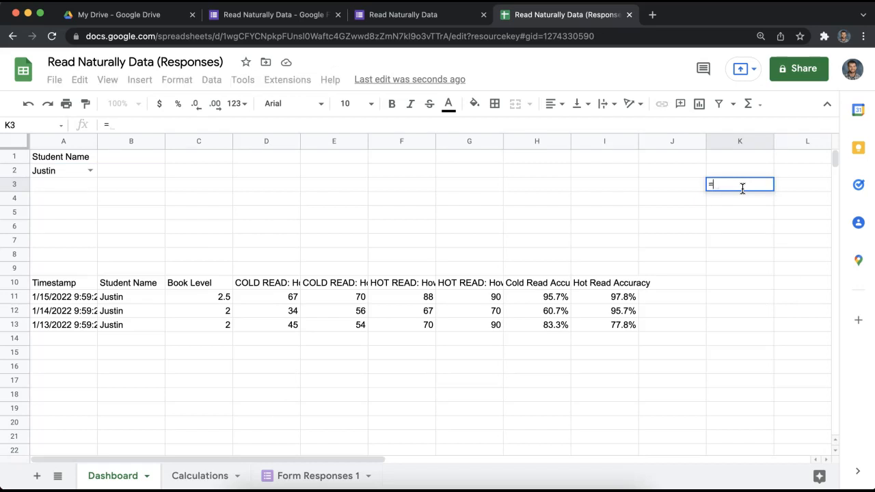
{"action": "type", "text": "sort"}
{"action": "key", "text": "Tab"}
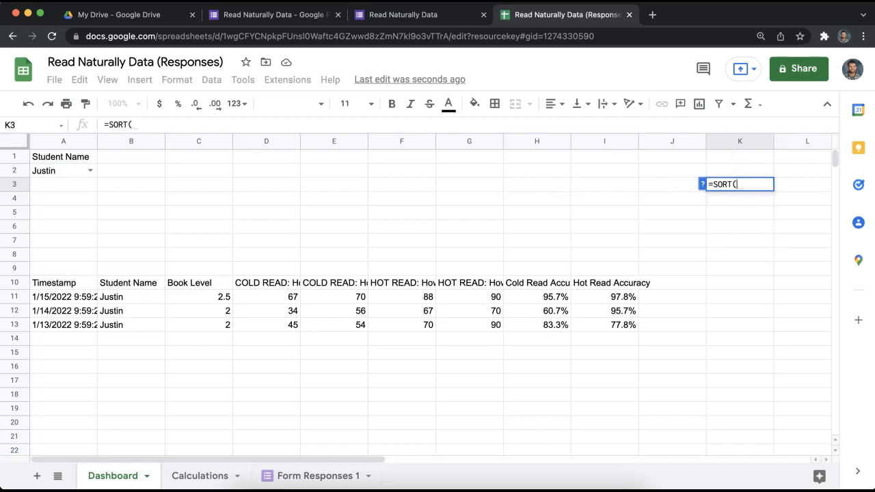
{"action": "left_click", "coordinate": [747, 181]}
{"action": "type", "text": "filter("}
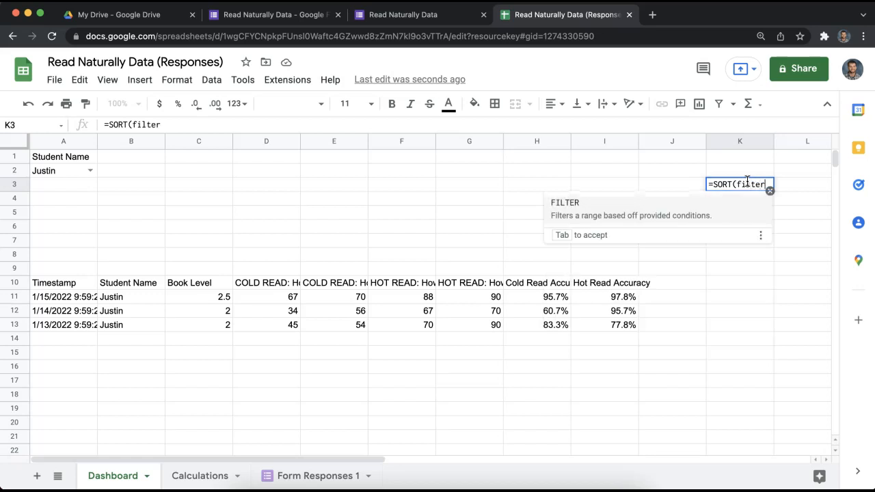
{"action": "key", "text": "BackSpace"}
{"action": "key", "text": "BackSpace"}
{"action": "key", "text": "BackSpace"}
{"action": "key", "text": "BackSpace"}
{"action": "key", "text": "BackSpace"}
{"action": "key", "text": "BackSpace"}
{"action": "key", "text": "BackSpace"}
{"action": "key", "text": "BackSpace"}
{"action": "key", "text": "BackSpace"}
{"action": "key", "text": "BackSpace"}
{"action": "key", "text": "BackSpace"}
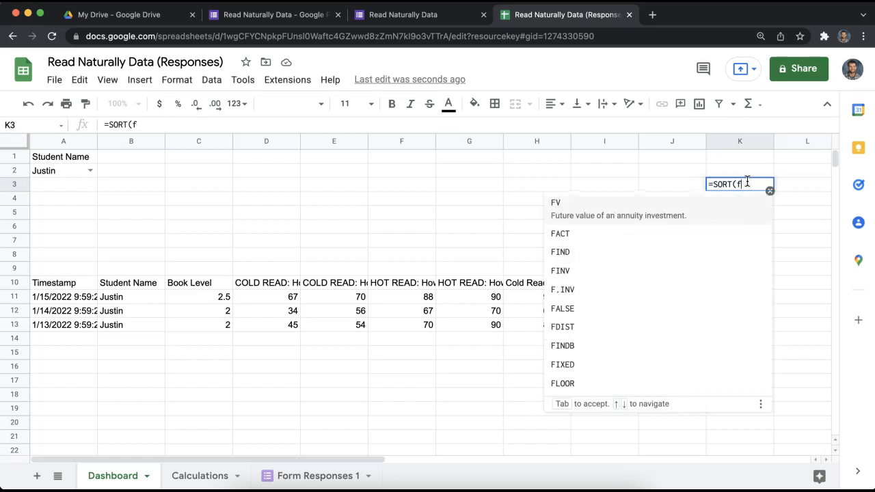
{"action": "key", "text": "BackSpace"}
- Start a FILTER function in K3 with the open-ended range Calculations!C2:C and expand the function's help
{"action": "type", "text": "filter("}
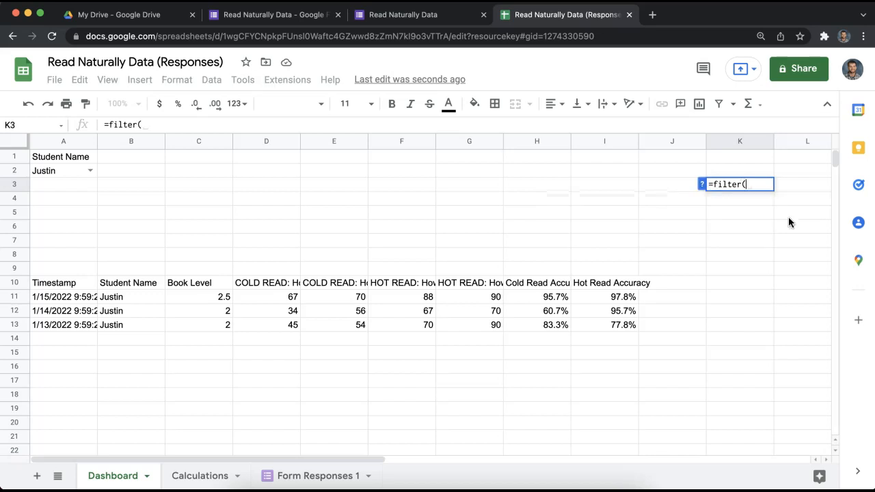
{"action": "left_click", "coordinate": [205, 477]}
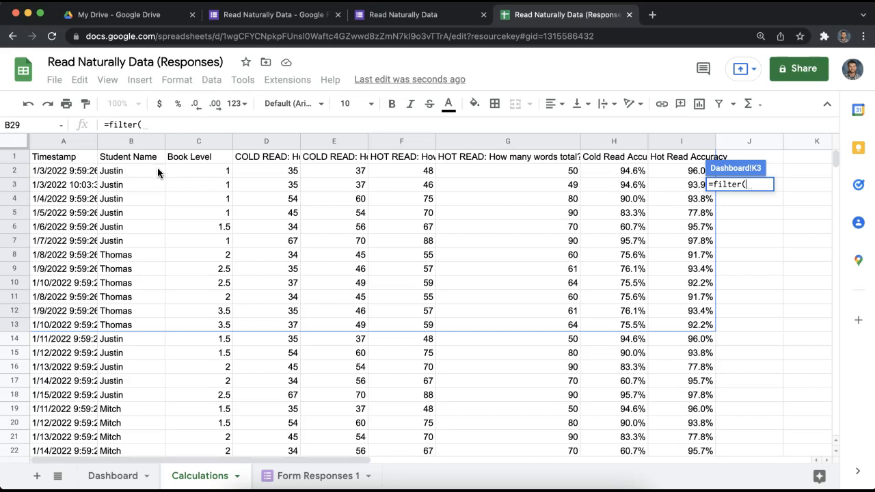
{"action": "left_click_drag", "start_coordinate": [188, 170], "coordinate": [200, 415]}
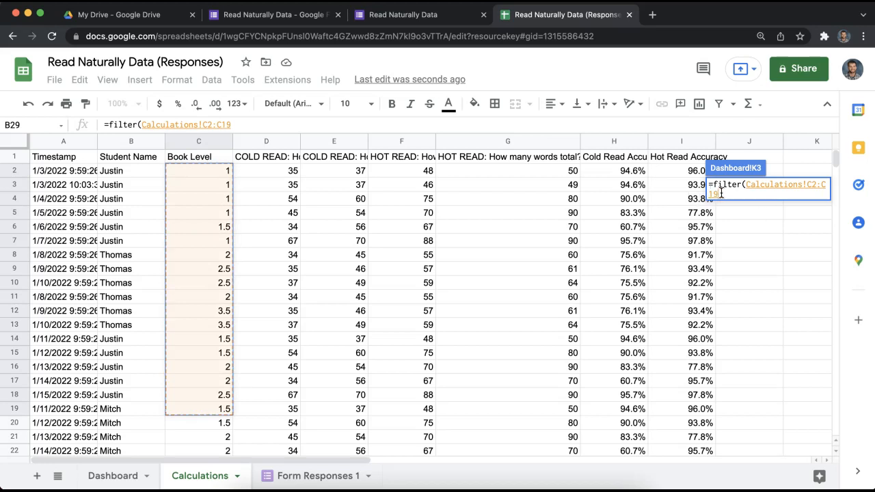
{"action": "key", "text": "BackSpace"}
{"action": "key", "text": "BackSpace"}
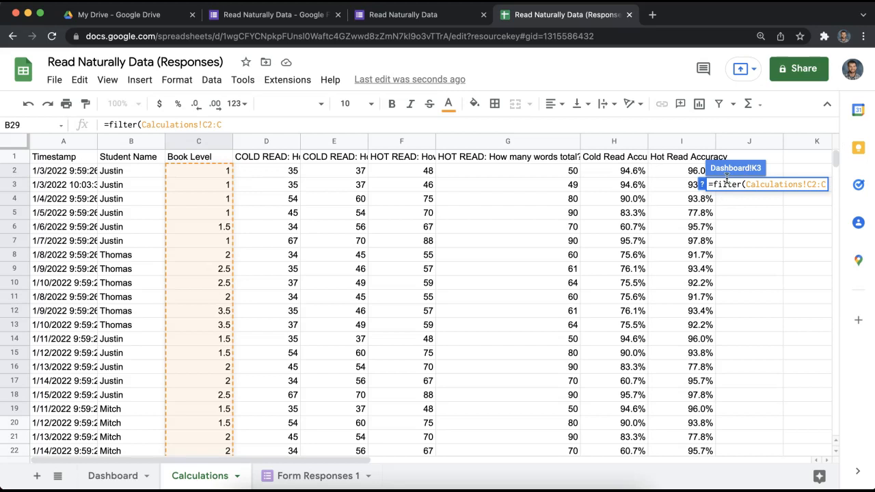
{"action": "left_click", "coordinate": [702, 186]}
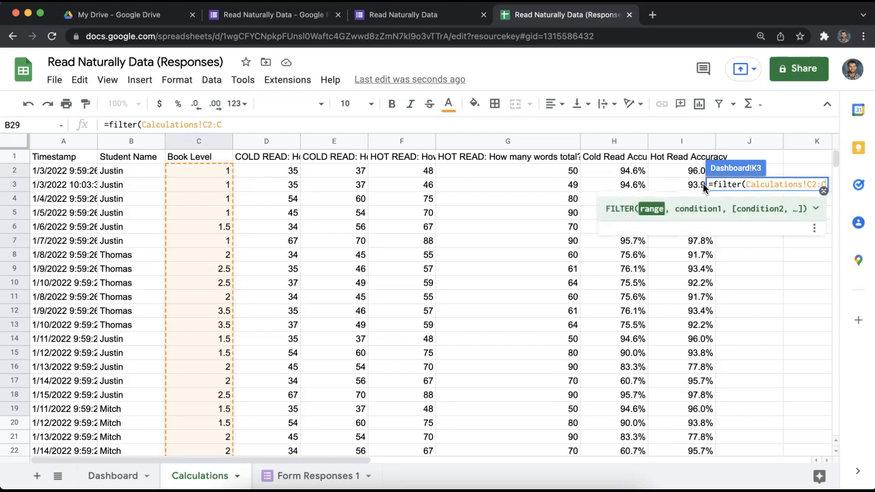
{"action": "left_click", "coordinate": [815, 208]}
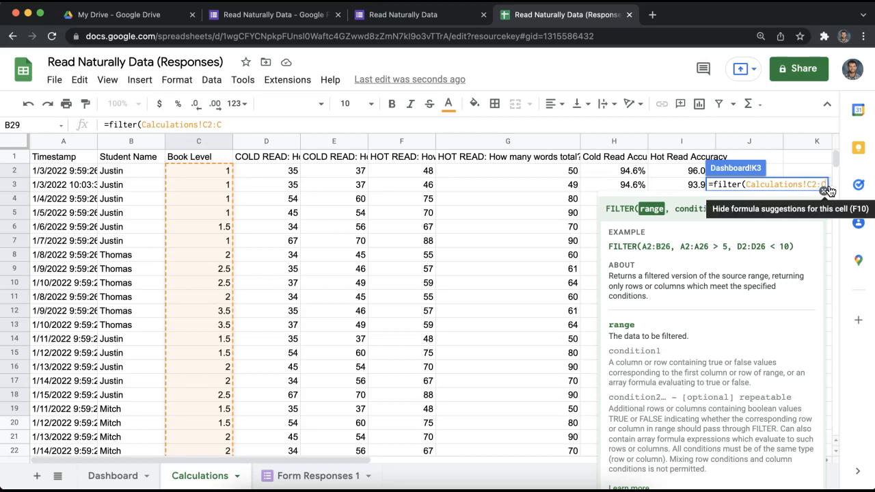
- Collapse the function help and add the student name column Calculations!B2:B as the start of FILTER's first condition
{"action": "type", "text": ","}
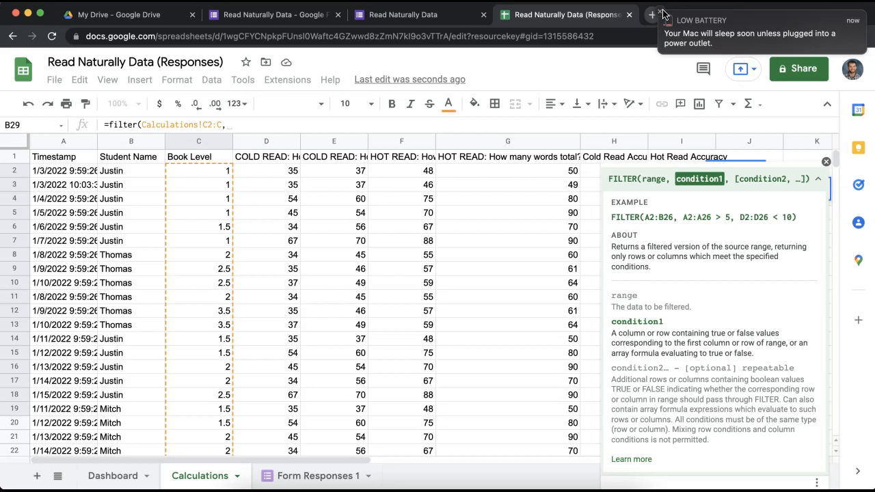
{"action": "left_click", "coordinate": [816, 180]}
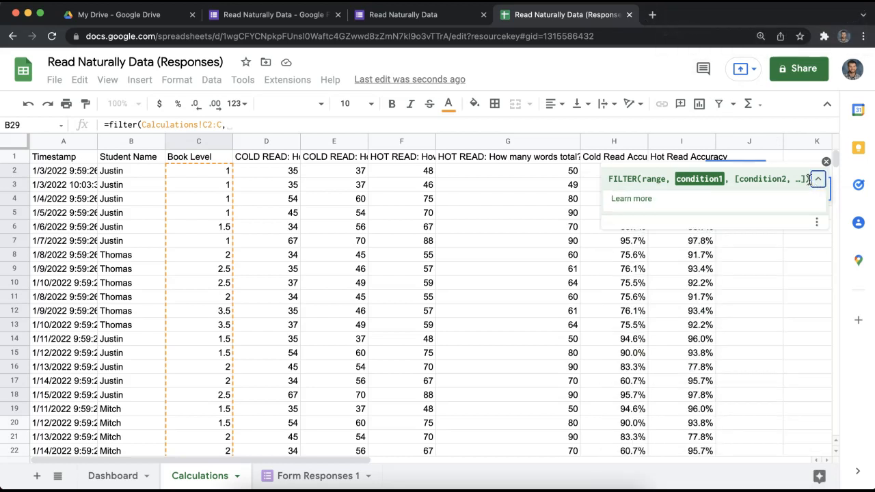
{"action": "left_click", "coordinate": [816, 180]}
{"action": "left_click", "coordinate": [262, 123]}
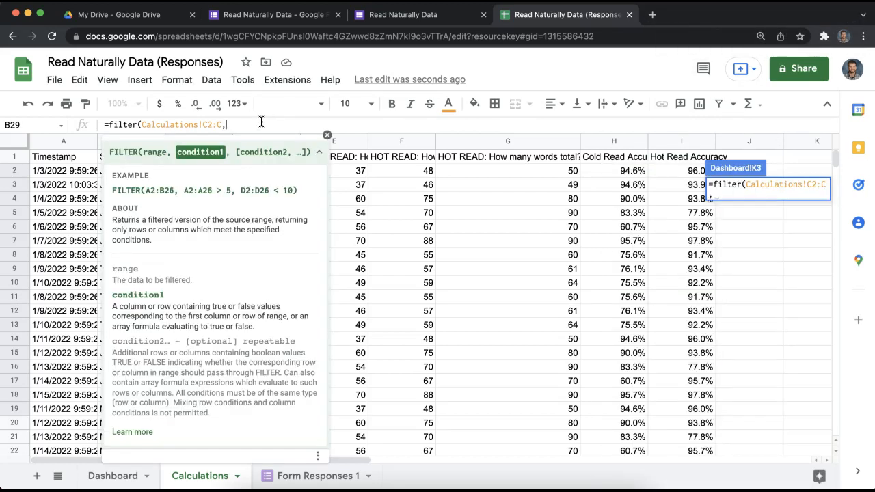
{"action": "left_click", "coordinate": [318, 152]}
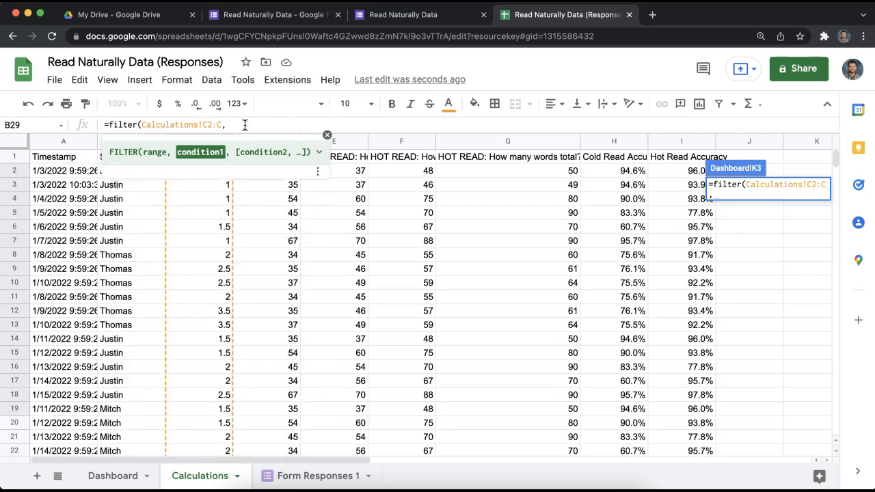
{"action": "left_click", "coordinate": [120, 186]}
{"action": "left_click_drag", "start_coordinate": [126, 175], "coordinate": [130, 286]}
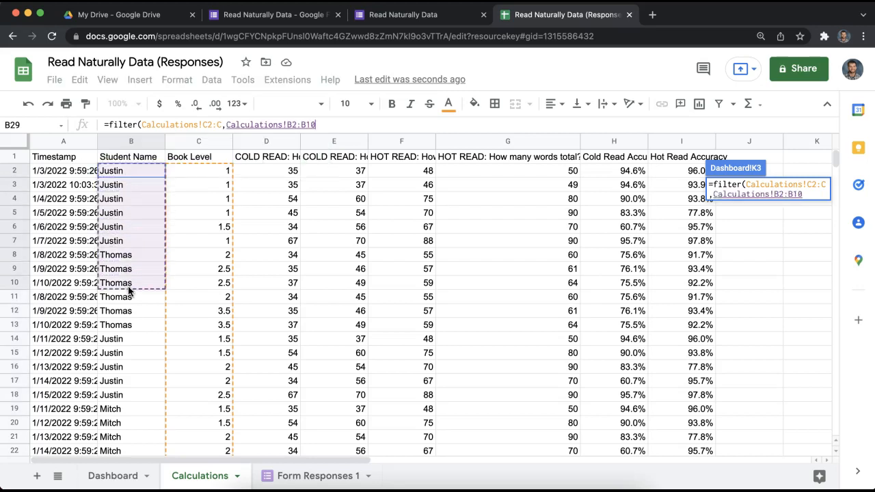
{"action": "left_click", "coordinate": [311, 124]}
{"action": "key", "text": "BackSpace"}
{"action": "key", "text": "BackSpace"}
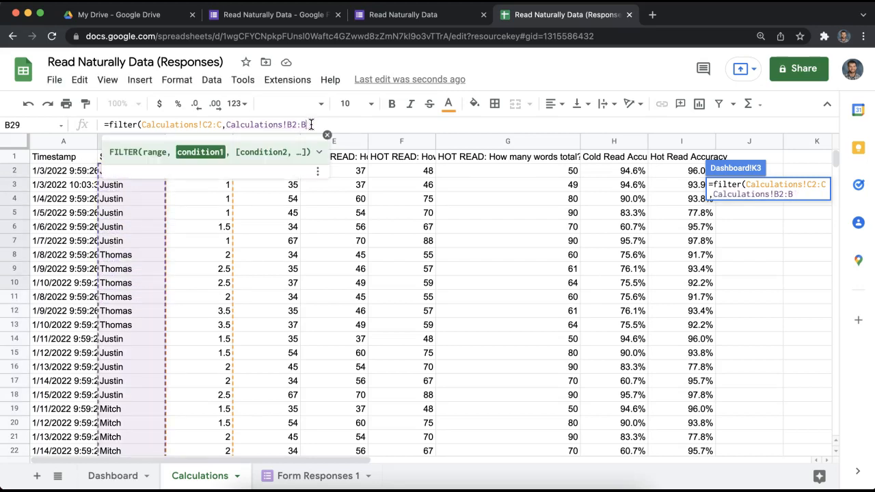
- Complete the FILTER condition so column B equals A2, close the parenthesis and enter the formula in K3
{"action": "type", "text": "="}
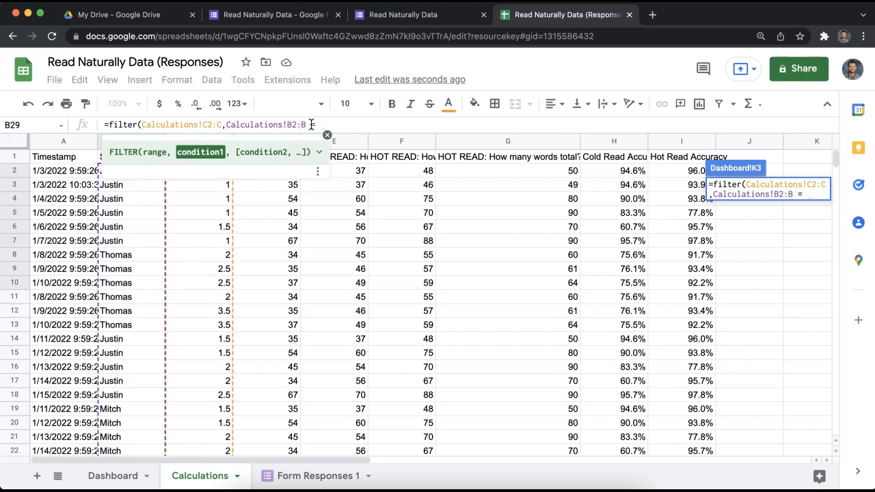
{"action": "type", "text": " A2"}
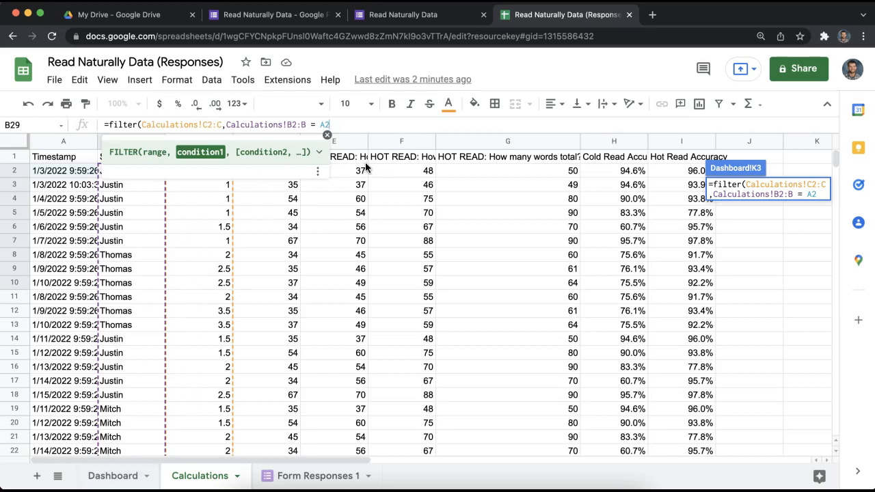
{"action": "type", "text": ")"}
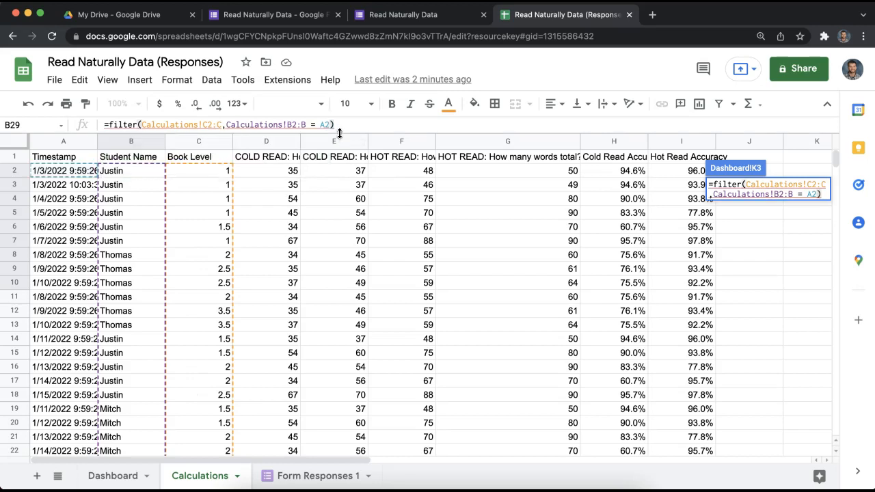
{"action": "key", "text": "BackSpace"}
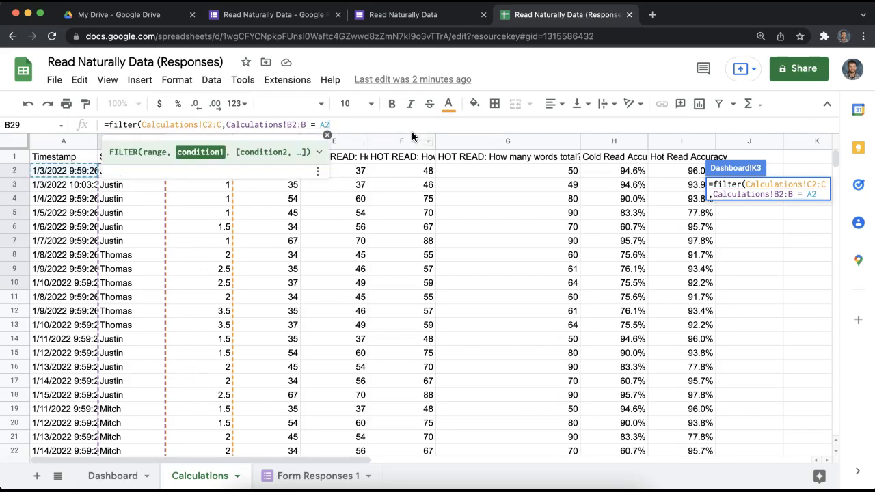
{"action": "type", "text": ")"}
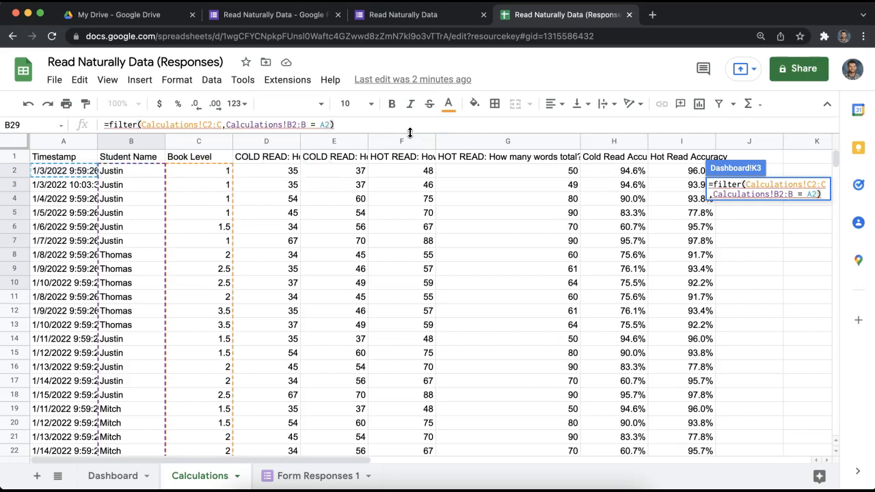
{"action": "key", "text": "Return"}
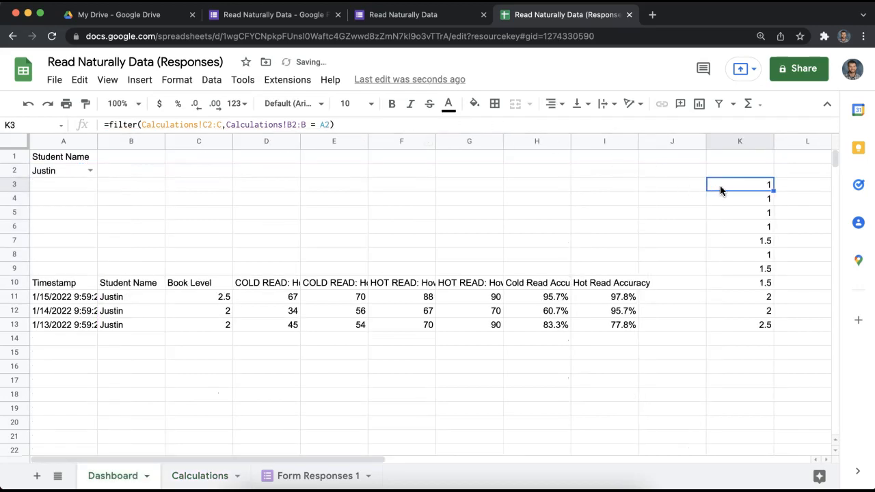
- Add the heading "Book Levels" in K2 above the filtered list
{"action": "double_click", "coordinate": [752, 184]}
{"action": "left_click", "coordinate": [757, 176]}
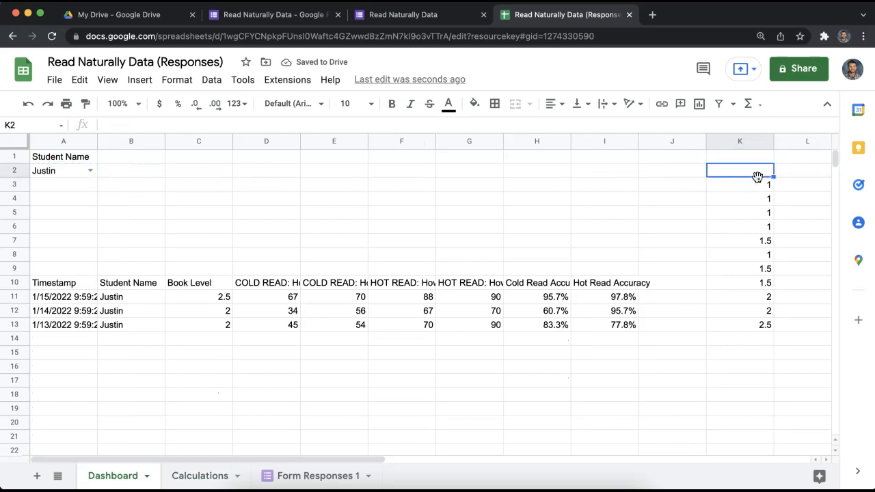
{"action": "type", "text": "Book Levels"}
{"action": "key", "text": "Return"}
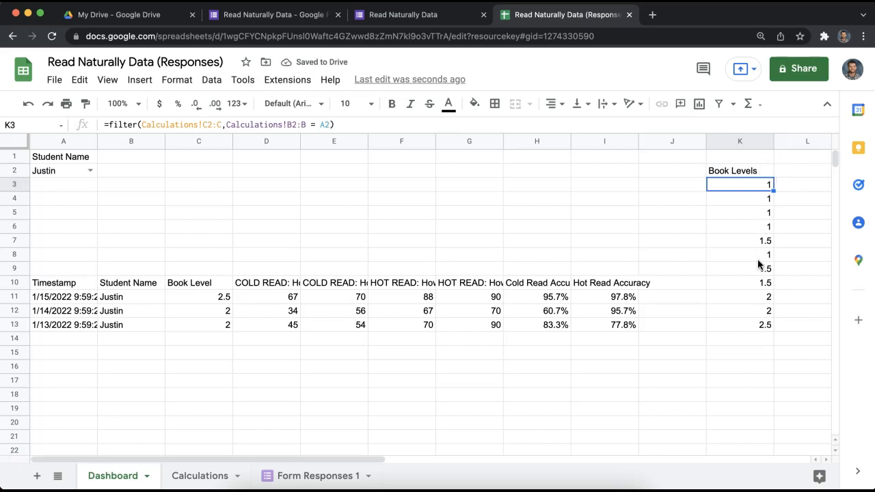
- Wrap the K3 filter in a SORT function using column 1 and true for ascending order, and select K3:K13
{"action": "double_click", "coordinate": [762, 189]}
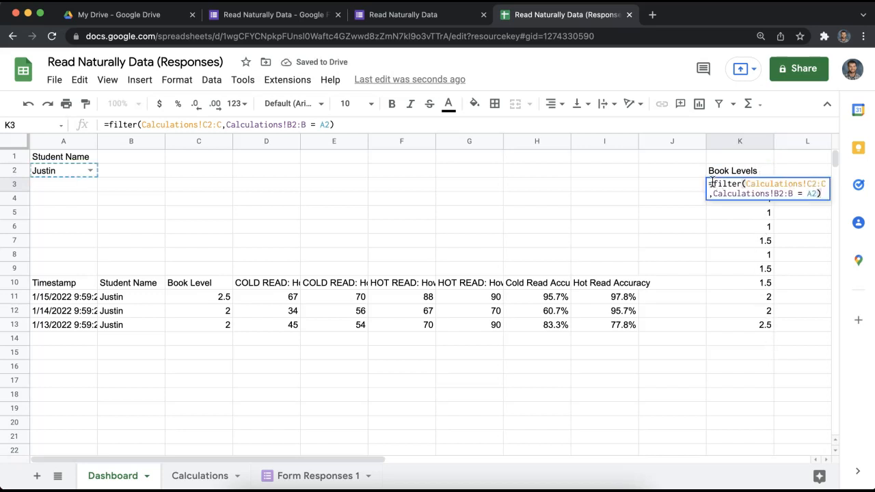
{"action": "type", "text": "sort("}
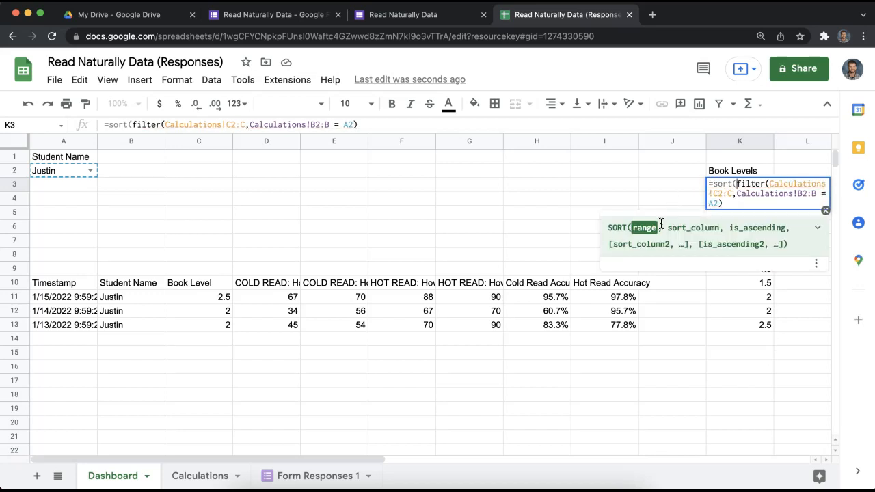
{"action": "left_click", "coordinate": [818, 228]}
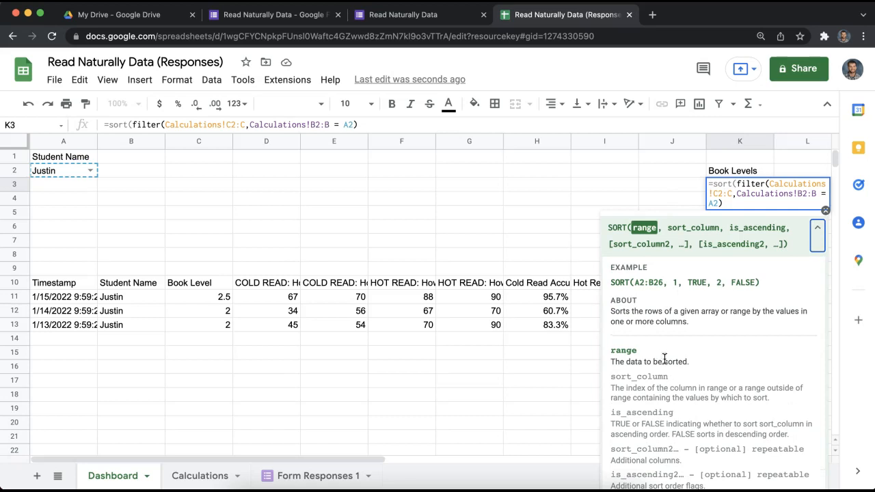
{"action": "left_click", "coordinate": [726, 196]}
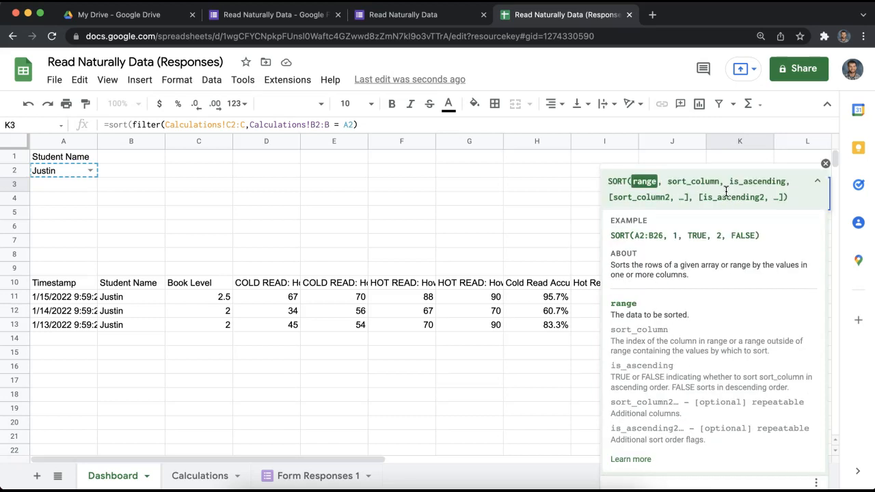
{"action": "type", "text": ",1"}
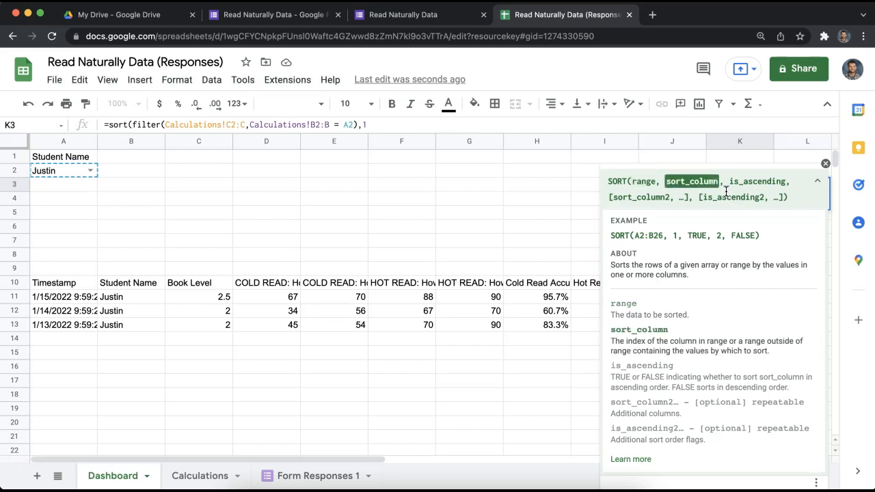
{"action": "type", "text": ",true"}
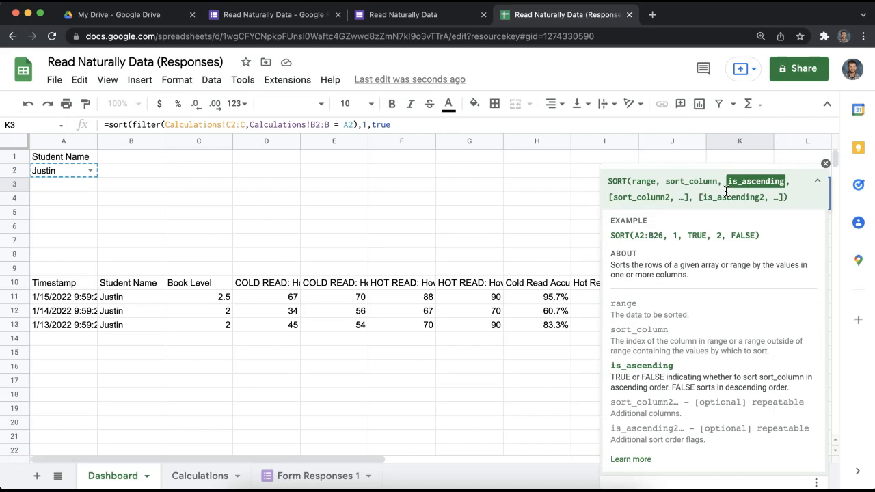
{"action": "type", "text": ")"}
{"action": "key", "text": "Return"}
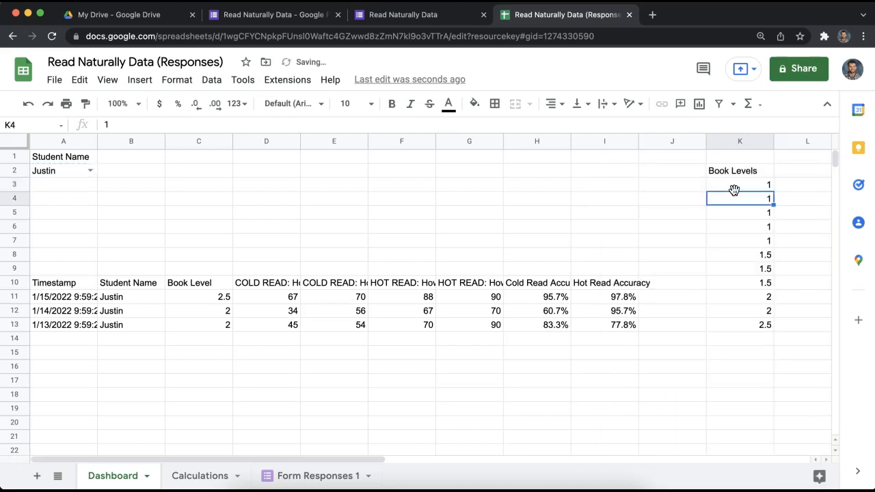
{"action": "left_click_drag", "start_coordinate": [738, 185], "coordinate": [751, 324]}
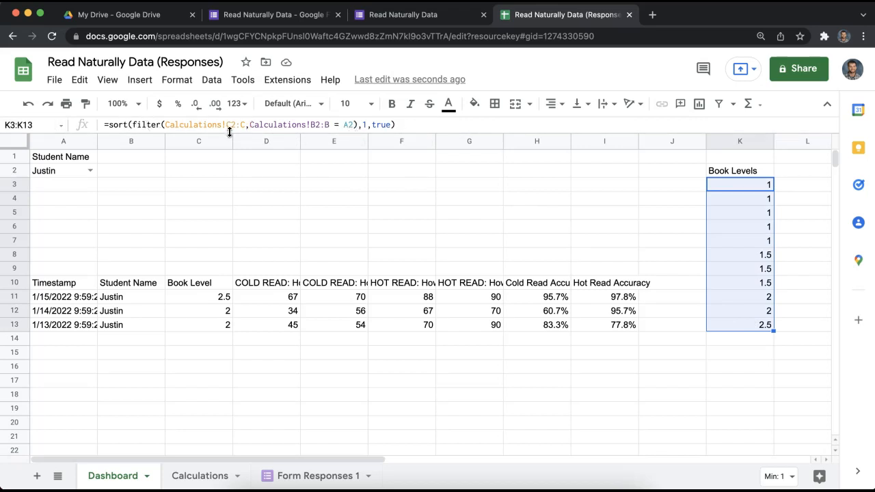
{"action": "left_click", "coordinate": [354, 124]}
{"action": "type", "text": ")"}
{"action": "left_click_drag", "start_coordinate": [745, 187], "coordinate": [745, 282]}
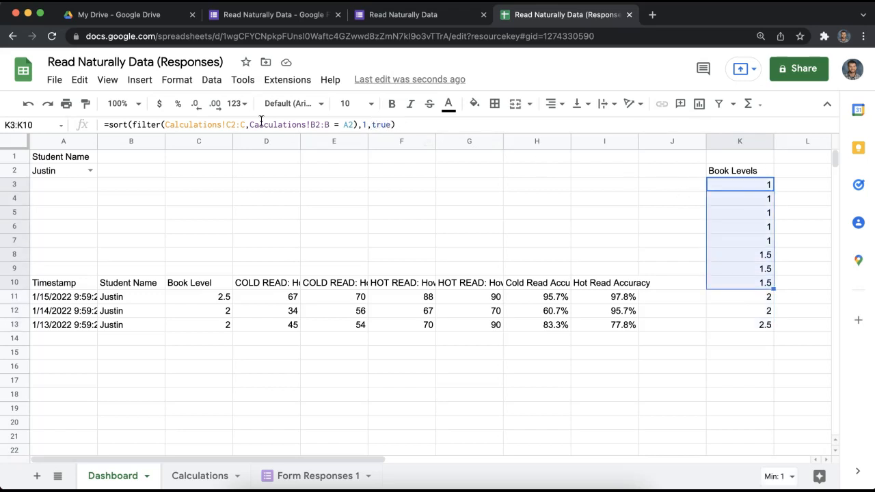
- Test the student dropdown in A2 by switching between the students, ending on the second one listed
{"action": "left_click", "coordinate": [91, 174]}
{"action": "left_click", "coordinate": [73, 205]}
{"action": "left_click", "coordinate": [90, 172]}
{"action": "left_click", "coordinate": [74, 219]}
{"action": "left_click", "coordinate": [91, 173]}
{"action": "left_click", "coordinate": [82, 185]}
{"action": "left_click", "coordinate": [88, 171]}
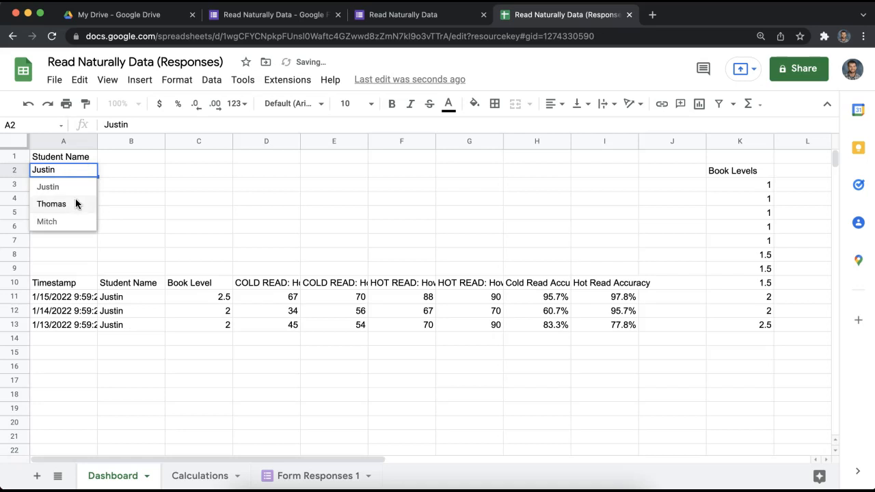
{"action": "left_click", "coordinate": [77, 204]}
{"action": "left_click", "coordinate": [89, 171]}
{"action": "left_click", "coordinate": [68, 206]}
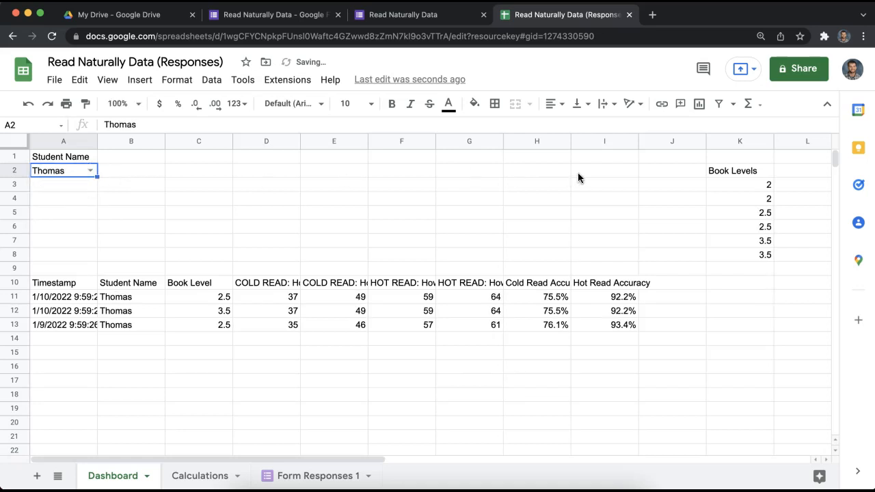
- Copy the "Book Levels" heading from K2 into J2
{"action": "left_click", "coordinate": [672, 176]}
{"action": "left_click", "coordinate": [723, 174]}
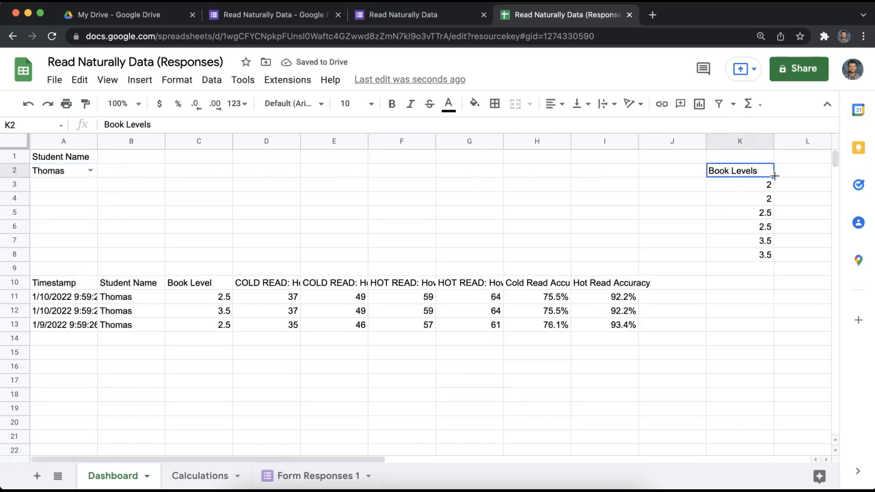
{"action": "left_click_drag", "start_coordinate": [674, 163], "coordinate": [673, 174]}
- Enter =UNIQUE(K3:K) in J3 to list each book level only once, collapsing the function help
{"action": "double_click", "coordinate": [678, 182]}
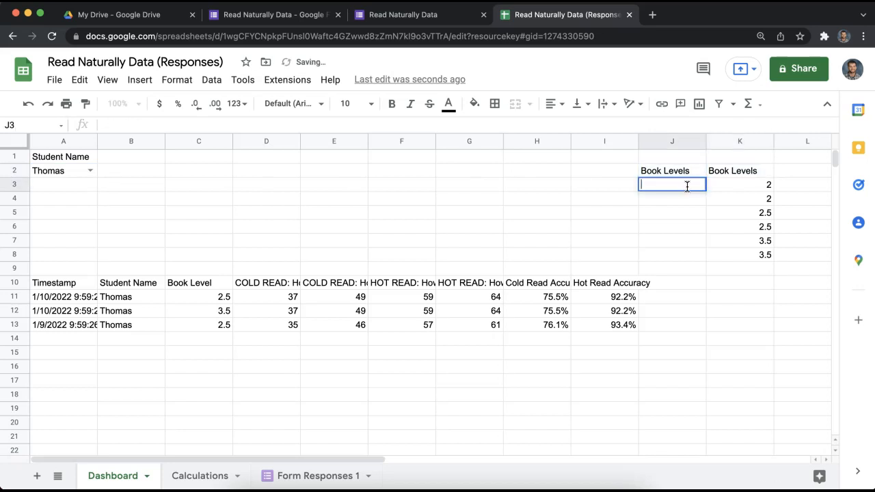
{"action": "type", "text": "=unique"}
{"action": "key", "text": "Tab"}
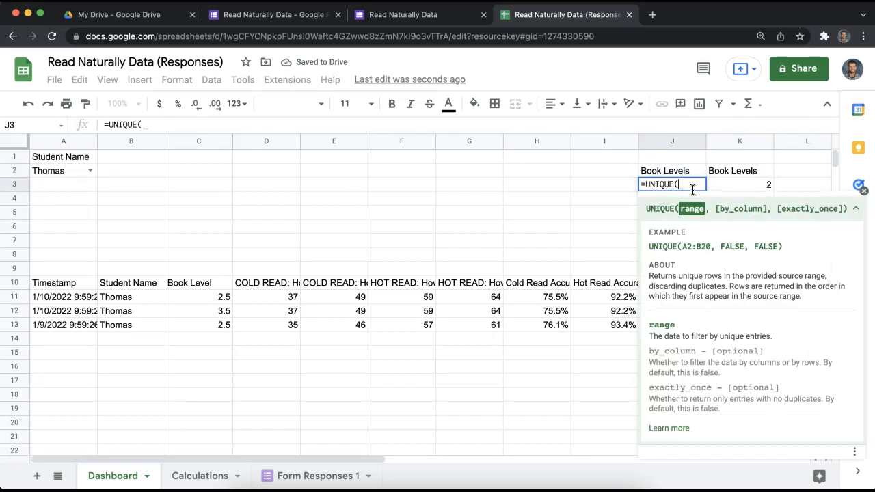
{"action": "left_click", "coordinate": [855, 208]}
{"action": "left_click_drag", "start_coordinate": [752, 184], "coordinate": [761, 261]}
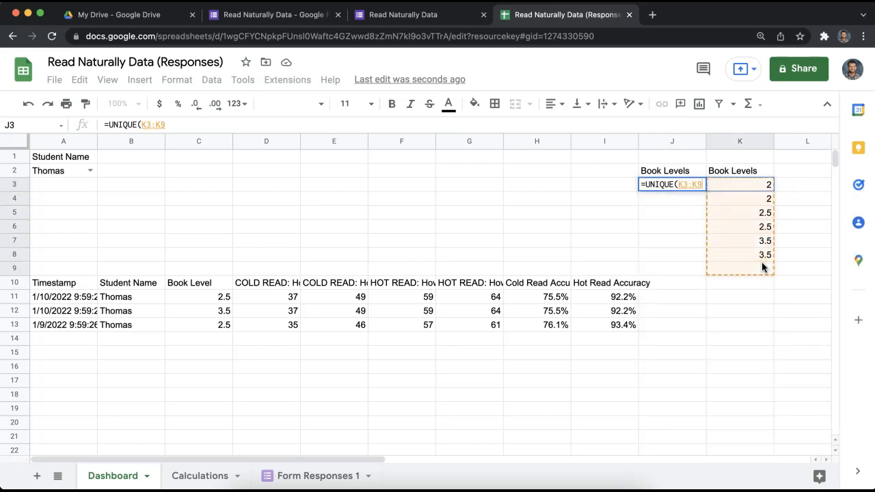
{"action": "key", "text": "BackSpace"}
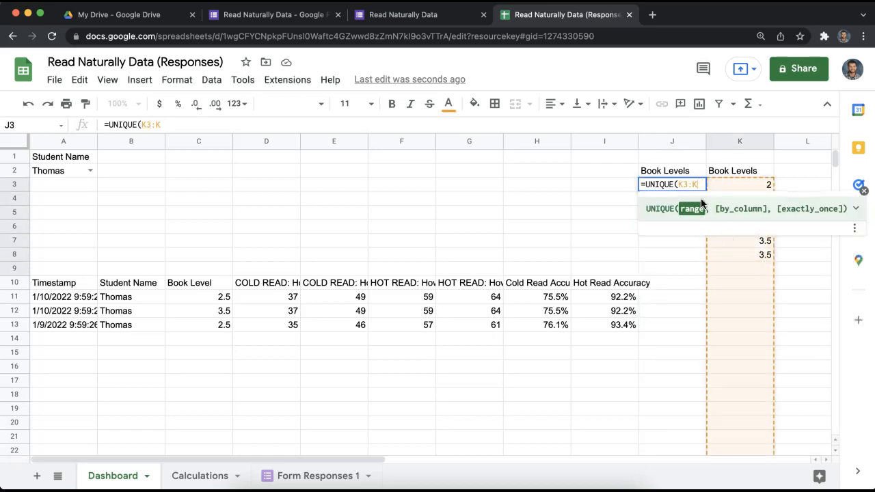
{"action": "type", "text": ")"}
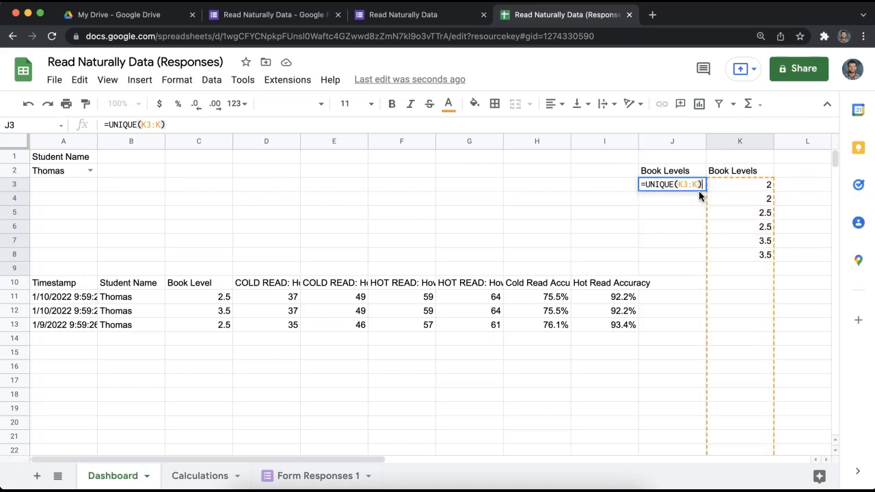
{"action": "key", "text": "Return"}
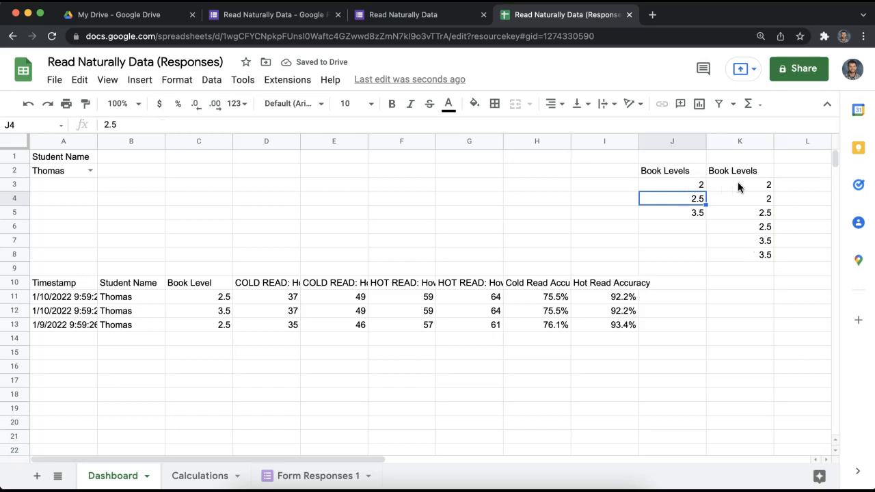
- Hide the helper list in K2:K8 by making both its cell fill and its text black
{"action": "left_click_drag", "start_coordinate": [739, 171], "coordinate": [755, 256]}
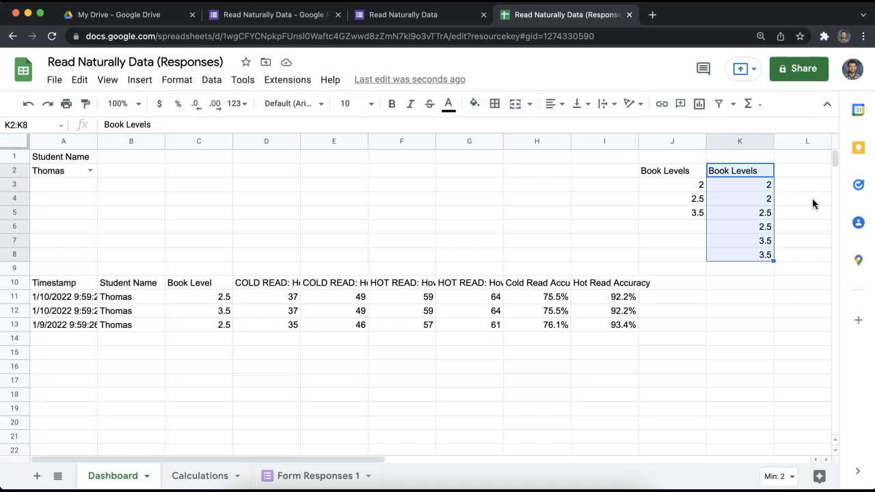
{"action": "left_click", "coordinate": [448, 104]}
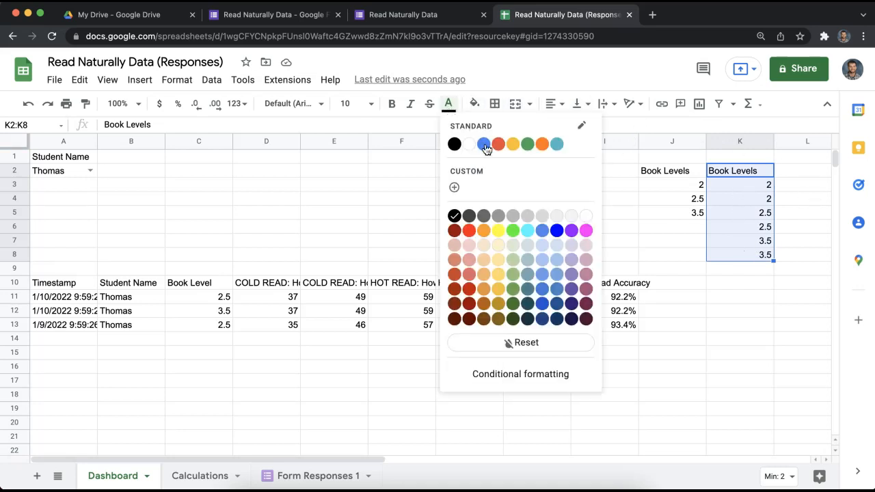
{"action": "left_click", "coordinate": [585, 218]}
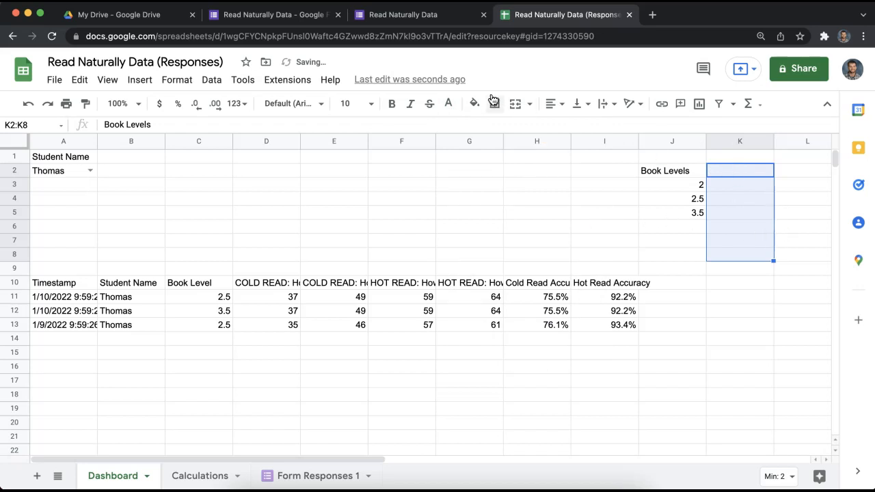
{"action": "left_click", "coordinate": [474, 104]}
{"action": "left_click", "coordinate": [476, 144]}
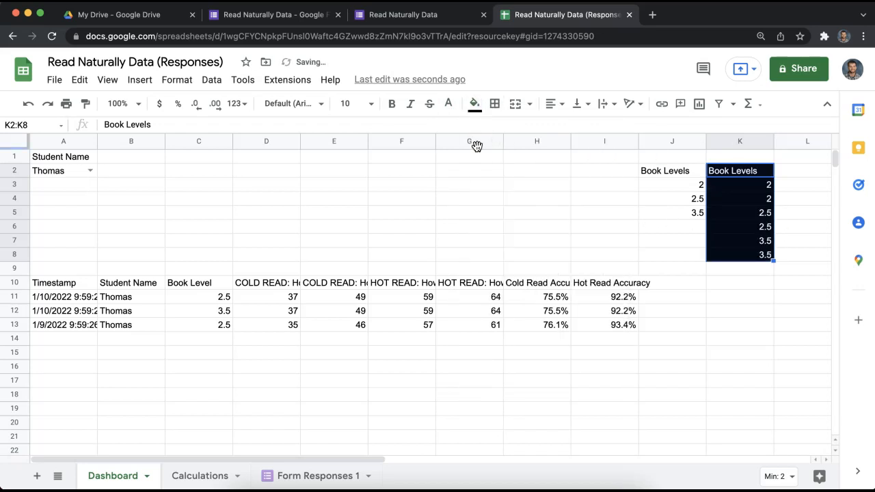
{"action": "left_click", "coordinate": [448, 103]}
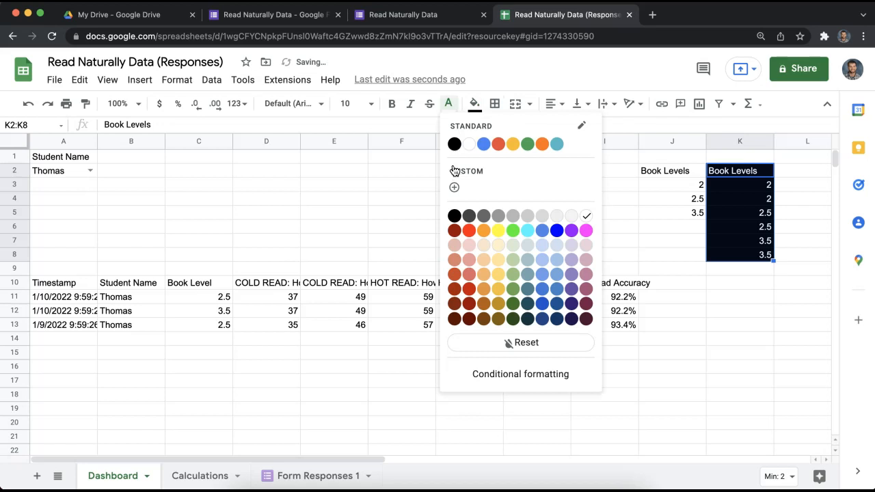
{"action": "left_click", "coordinate": [456, 214]}
{"action": "left_click", "coordinate": [801, 198]}
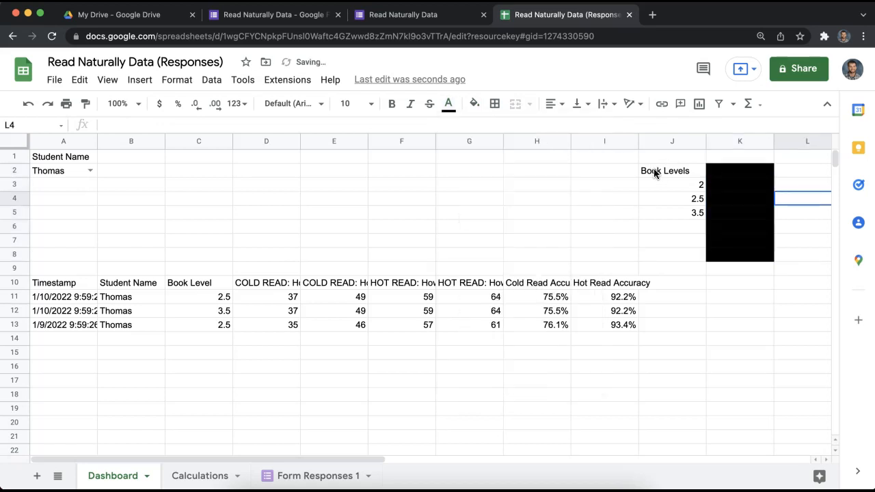
- Make the "Book Levels" heading in J2 bold
{"action": "left_click_drag", "start_coordinate": [658, 171], "coordinate": [664, 216]}
{"action": "left_click", "coordinate": [667, 175]}
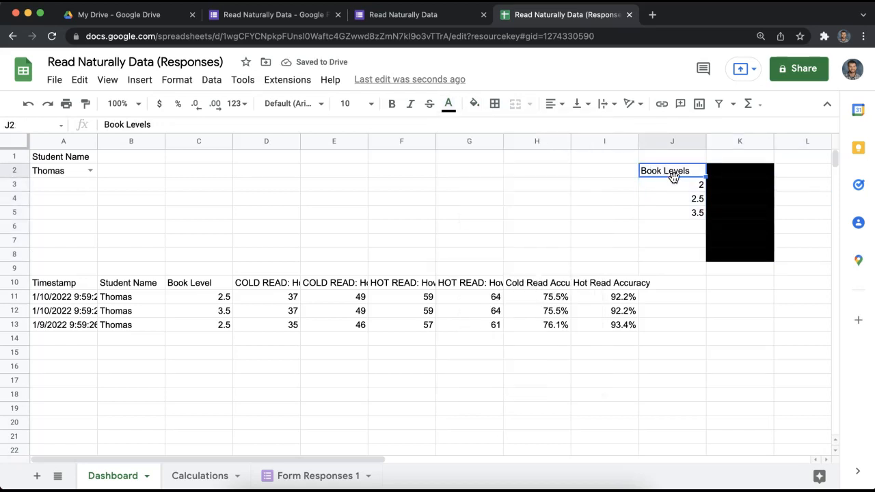
{"action": "key", "text": "ctrl+b"}
{"action": "key", "text": "Down"}
{"action": "key", "text": "Down"}
- Add the heading "Book Level" in A4 below the student selector
{"action": "left_click", "coordinate": [84, 208]}
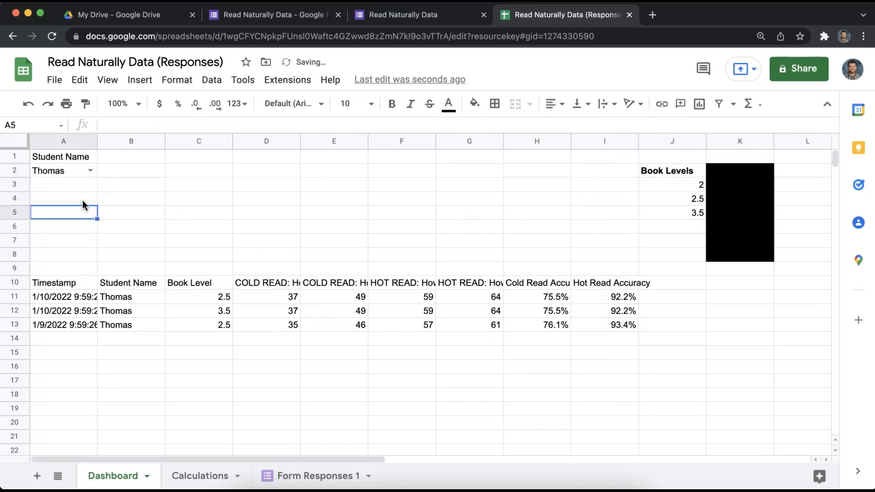
{"action": "left_click", "coordinate": [82, 200]}
{"action": "type", "text": "Book Level"}
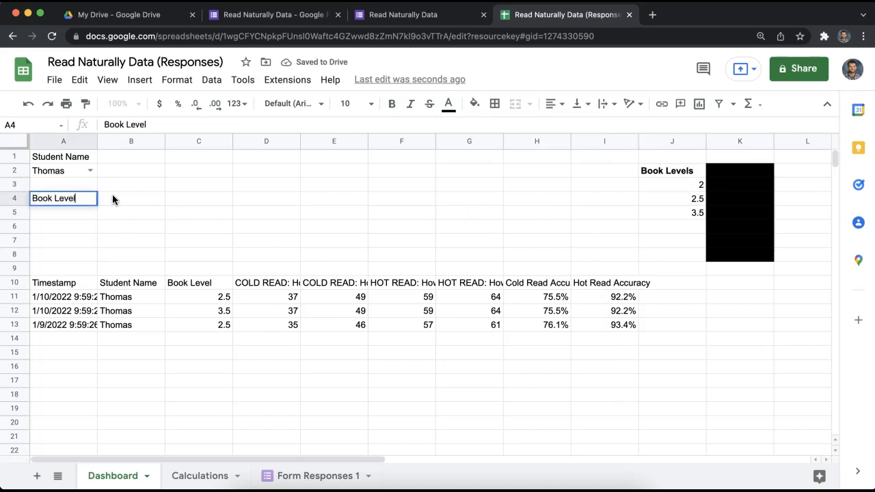
{"action": "key", "text": "Return"}
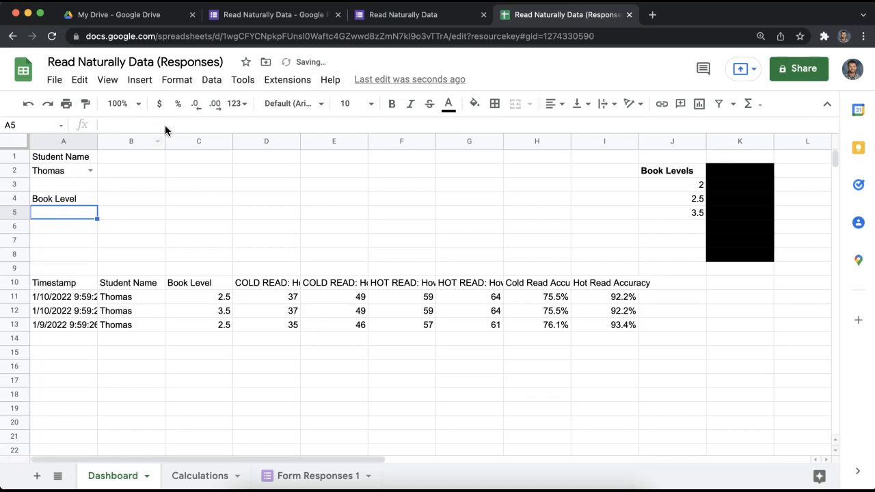
- Add data validation to A5 as a dropdown list from the range J3:J and save it
{"action": "left_click", "coordinate": [211, 79]}
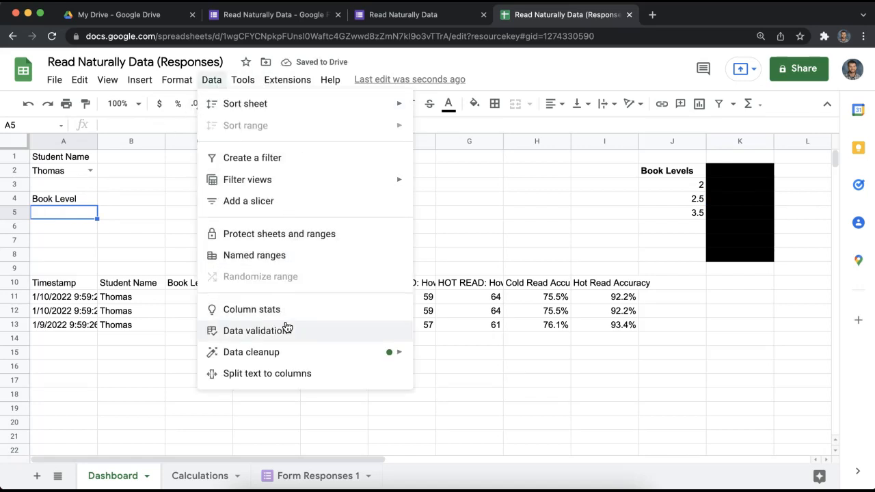
{"action": "left_click", "coordinate": [283, 330]}
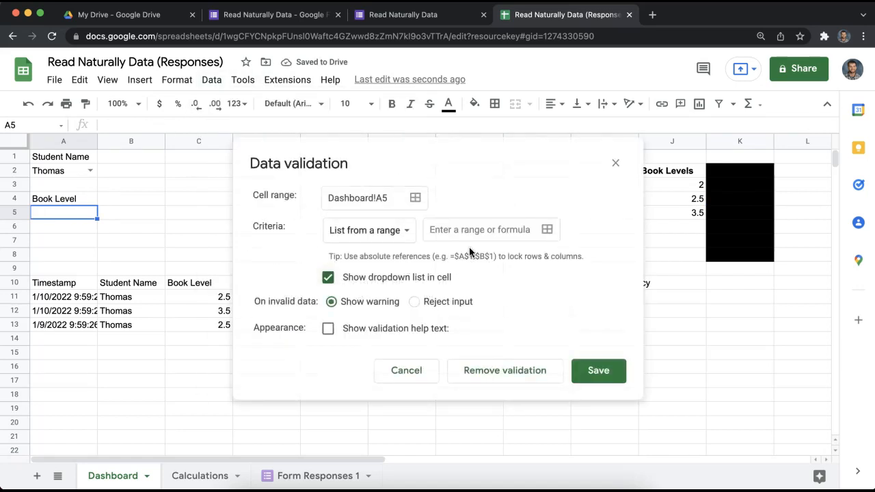
{"action": "left_click", "coordinate": [547, 230]}
{"action": "left_click_drag", "start_coordinate": [694, 188], "coordinate": [694, 241]}
{"action": "left_click", "coordinate": [311, 202]}
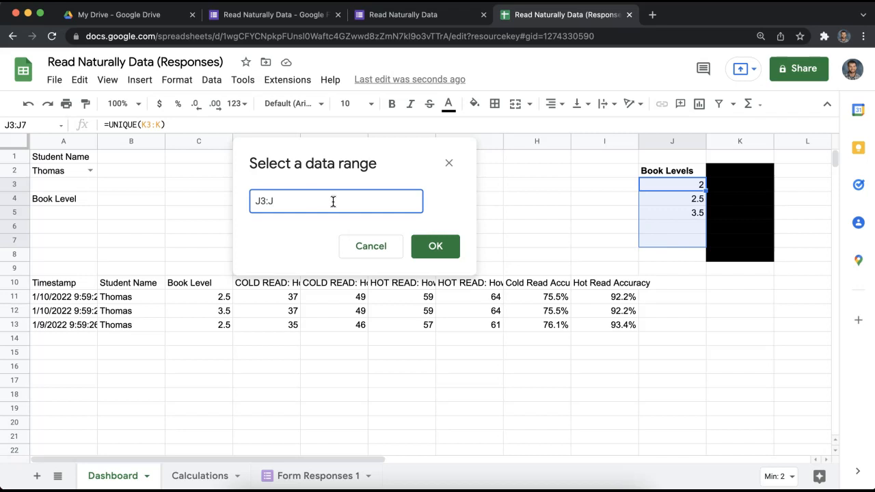
{"action": "left_click", "coordinate": [436, 246]}
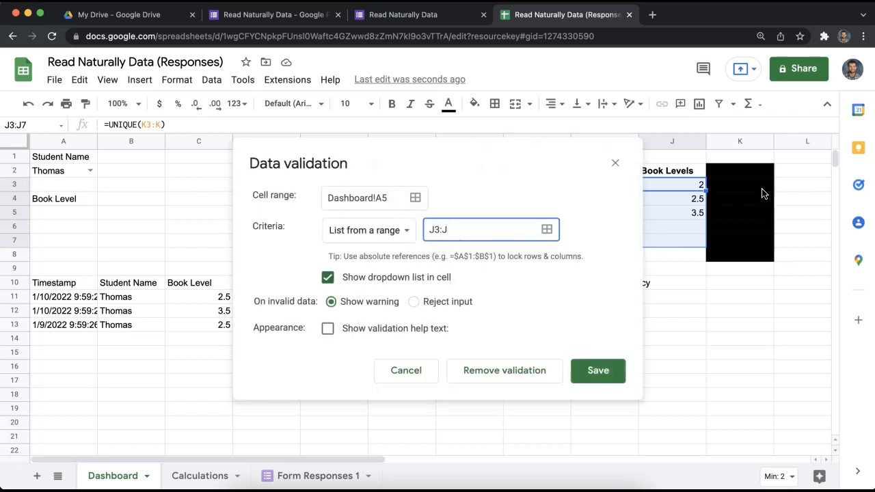
{"action": "left_click", "coordinate": [593, 370]}
{"action": "left_click", "coordinate": [216, 229]}
- Test the A5 dropdown with book levels 2.5 and 3.5, ending on level 2
{"action": "left_click", "coordinate": [89, 213]}
{"action": "left_click", "coordinate": [67, 245]}
{"action": "left_click", "coordinate": [89, 212]}
{"action": "left_click", "coordinate": [69, 261]}
{"action": "left_click", "coordinate": [90, 213]}
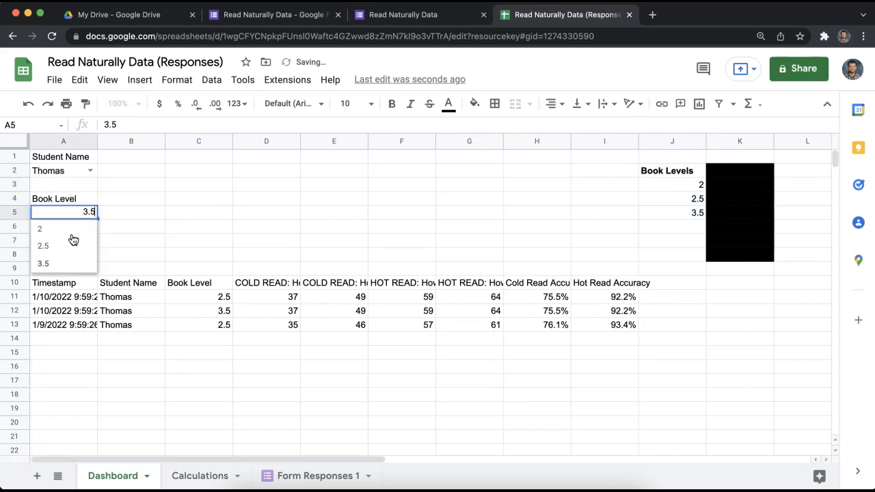
{"action": "left_click", "coordinate": [68, 228]}
{"action": "left_click", "coordinate": [114, 206]}
- Select the first listed student in A2 and try book levels 1.5 and 2 in the A5 dropdown
{"action": "left_click", "coordinate": [89, 170]}
{"action": "left_click", "coordinate": [83, 186]}
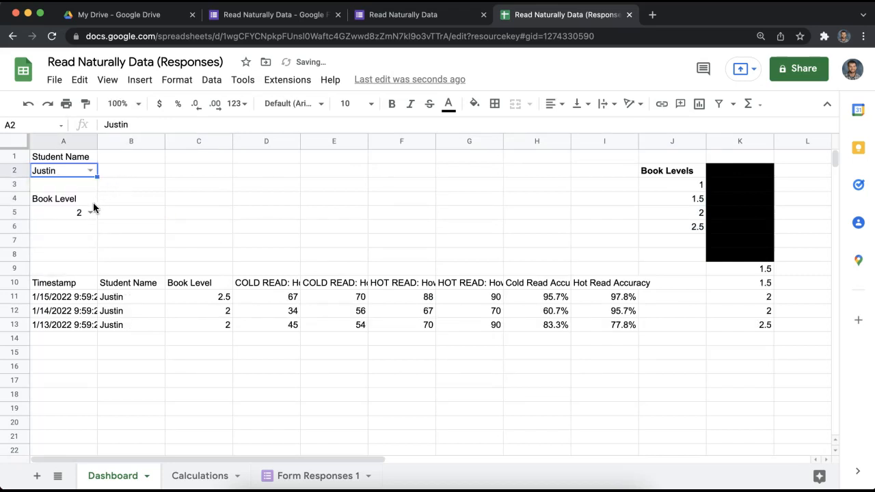
{"action": "left_click", "coordinate": [90, 212]}
{"action": "left_click", "coordinate": [82, 246]}
{"action": "left_click", "coordinate": [90, 212]}
{"action": "left_click", "coordinate": [73, 263]}
{"action": "left_click", "coordinate": [90, 213]}
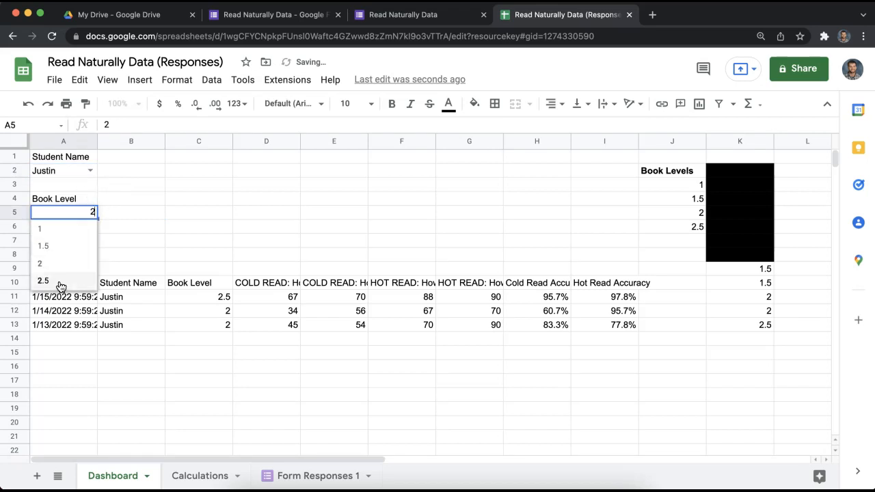
{"action": "left_click", "coordinate": [279, 216]}
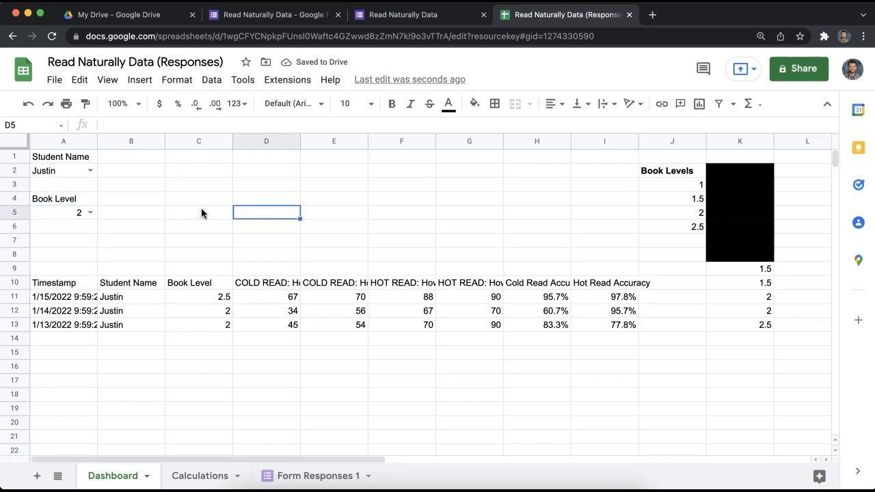
- Fill the entire column K with black so longer helper lists stay hidden too
{"action": "left_click", "coordinate": [740, 141]}
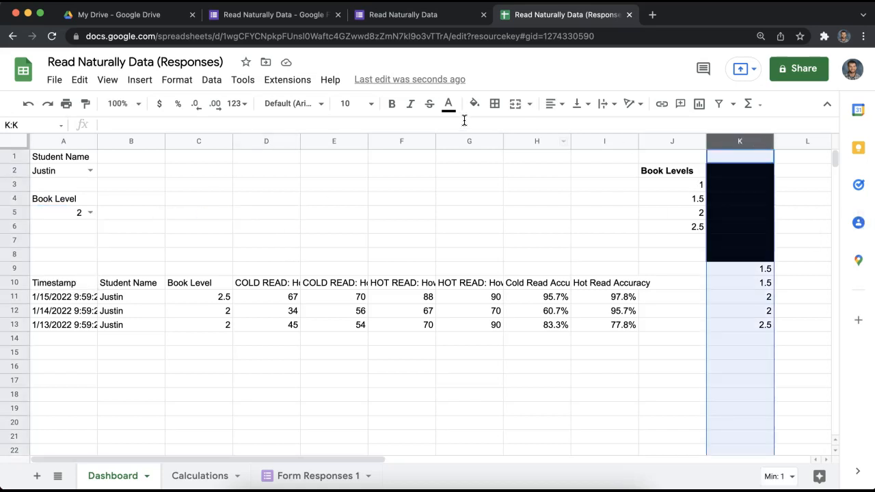
{"action": "left_click", "coordinate": [474, 103]}
{"action": "left_click", "coordinate": [480, 143]}
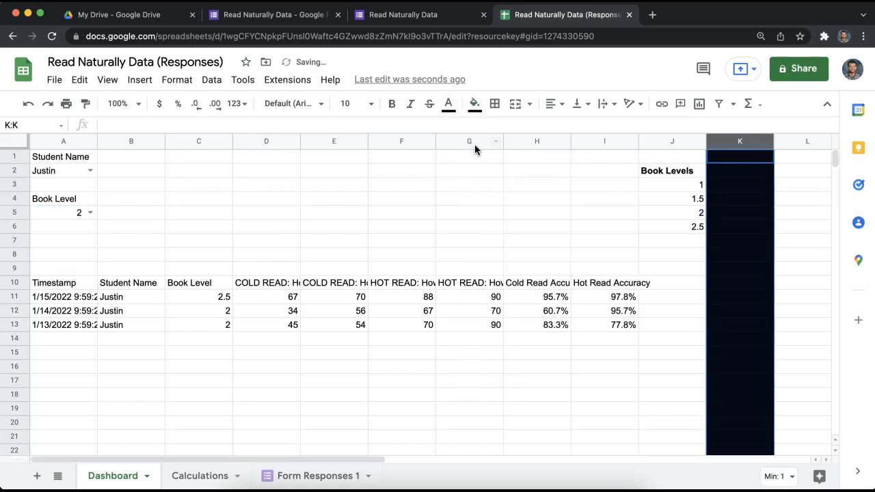
{"action": "left_click", "coordinate": [470, 158]}
{"action": "left_click", "coordinate": [362, 184]}
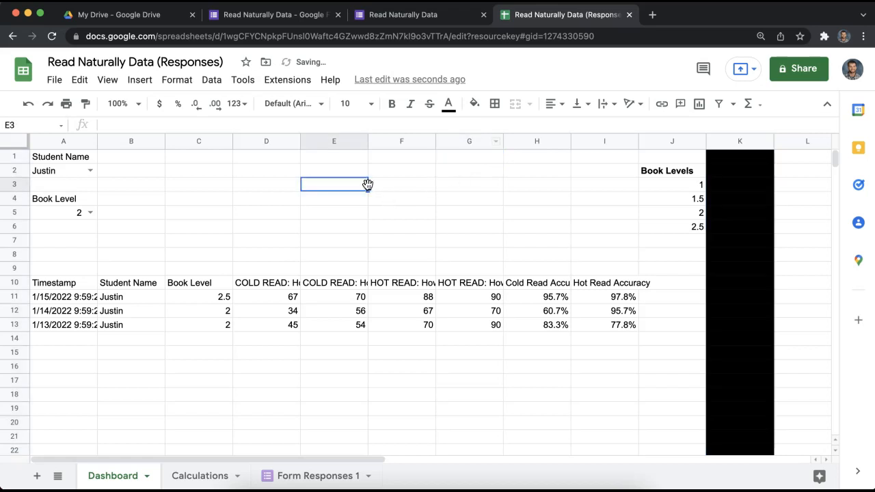
{"action": "left_click", "coordinate": [231, 172]}
{"action": "left_click", "coordinate": [719, 160]}
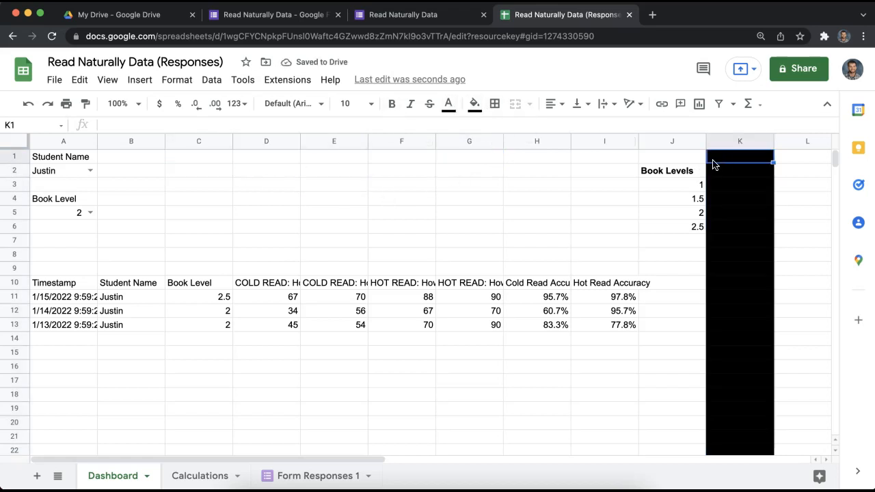
{"action": "left_click", "coordinate": [472, 214]}
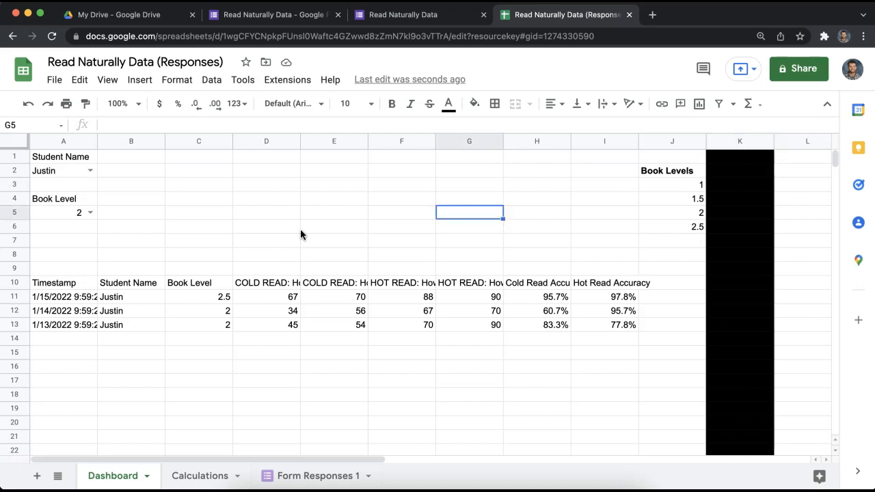
- Set the book level in A5 to 1
{"action": "left_click", "coordinate": [76, 203]}
{"action": "left_click", "coordinate": [84, 208]}
{"action": "left_click", "coordinate": [78, 232]}
{"action": "left_click", "coordinate": [194, 203]}
- Extend the A10 query with the condition and C = "&A5&" so it also filters by the selected book level
{"action": "left_click", "coordinate": [71, 309]}
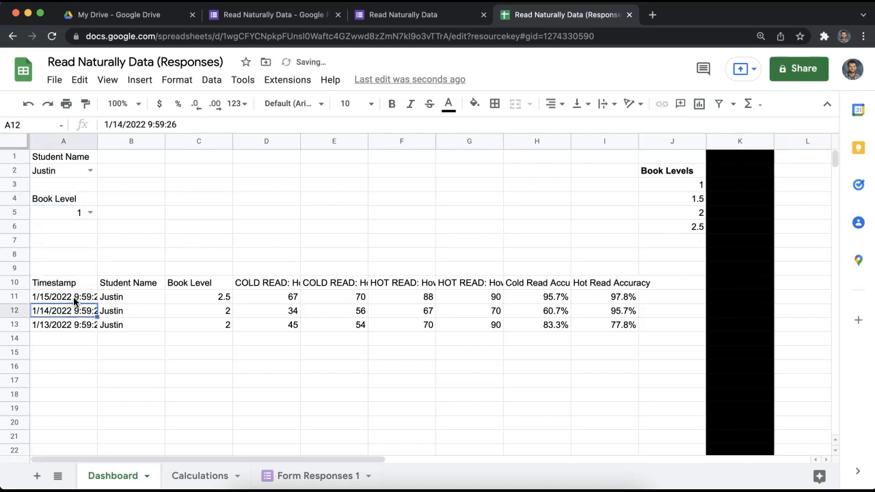
{"action": "left_click", "coordinate": [75, 299]}
{"action": "double_click", "coordinate": [74, 286]}
{"action": "left_click", "coordinate": [296, 280]}
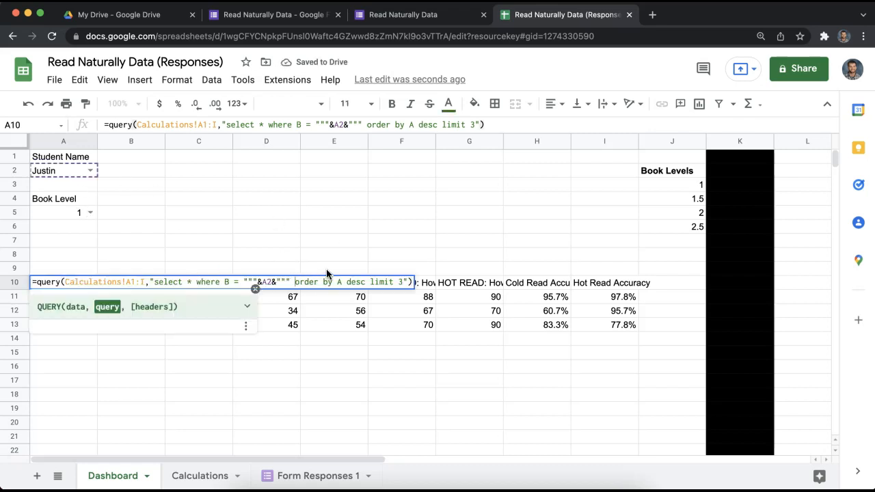
{"action": "type", "text": "and "}
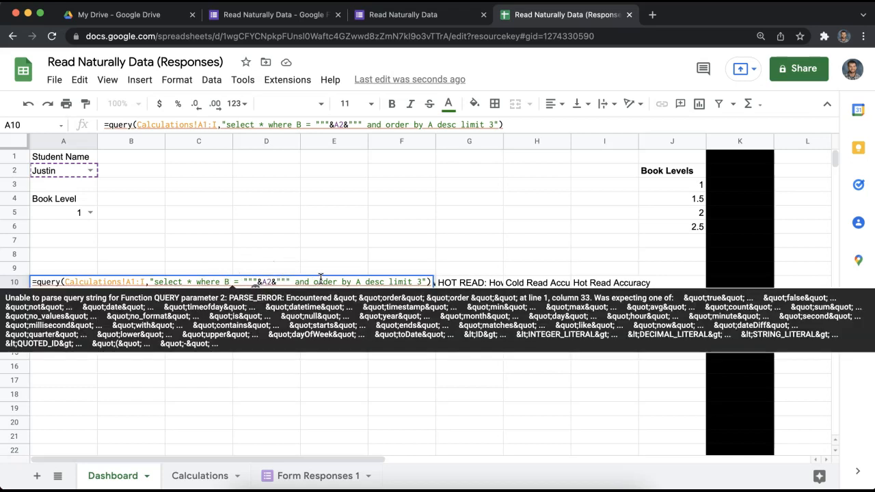
{"action": "type", "text": "C "}
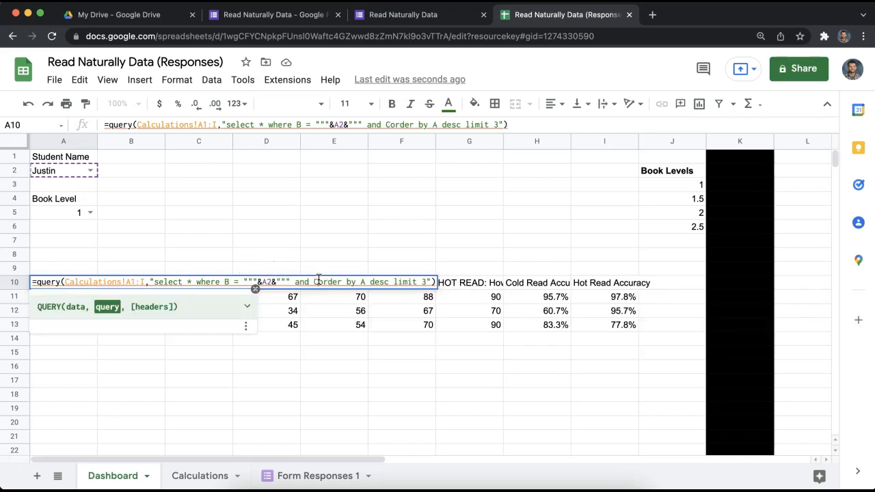
{"action": "type", "text": "= "}
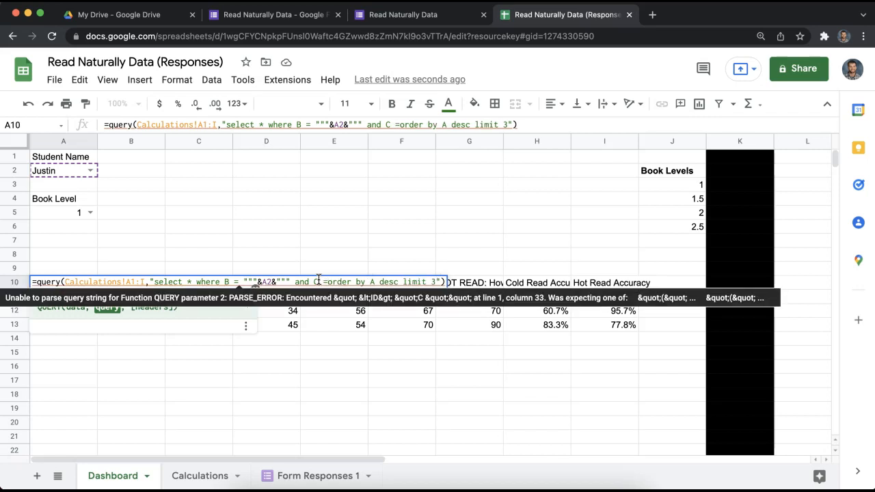
{"action": "type", "text": "'&"}
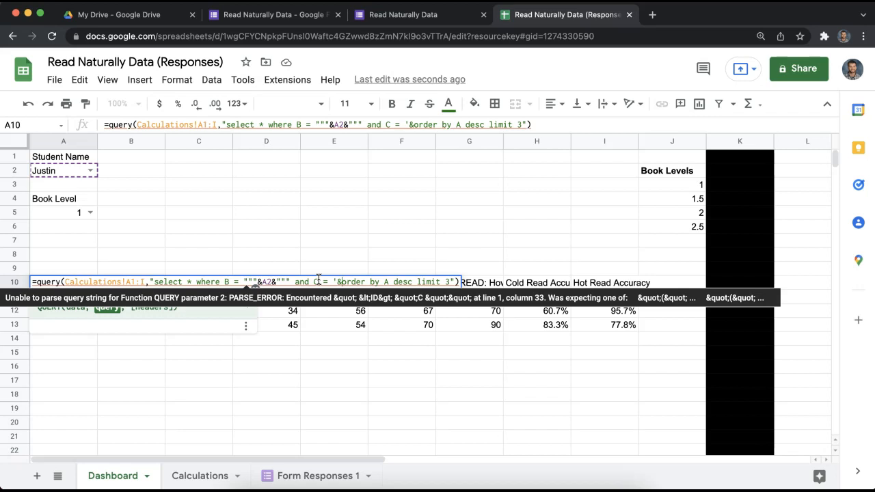
{"action": "type", "text": "A5&'"}
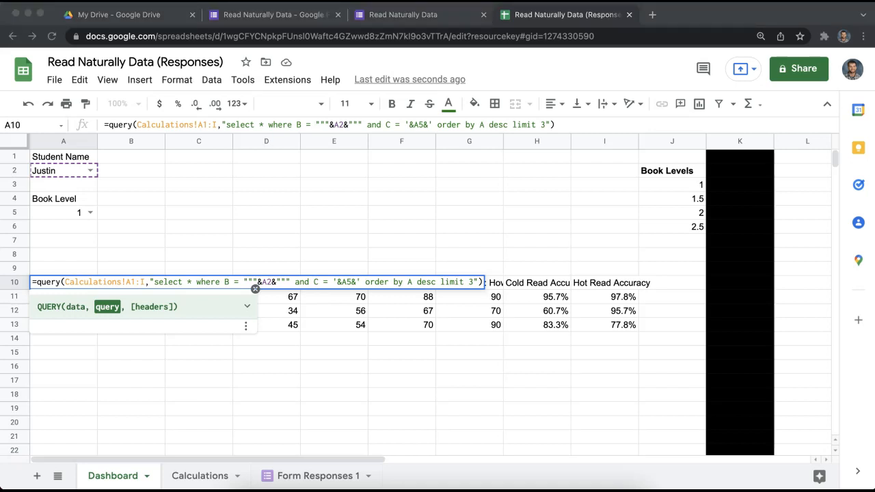
{"action": "left_click", "coordinate": [335, 282]}
{"action": "type", "text": "\""}
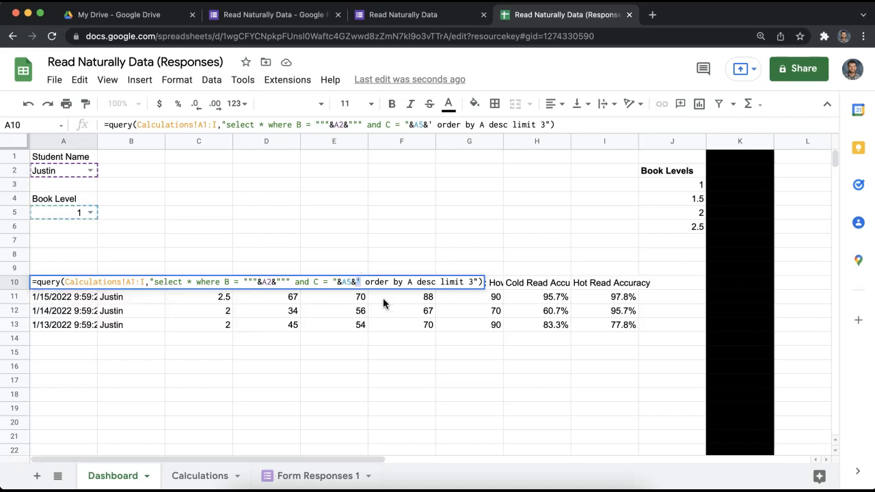
{"action": "key", "text": "Return"}
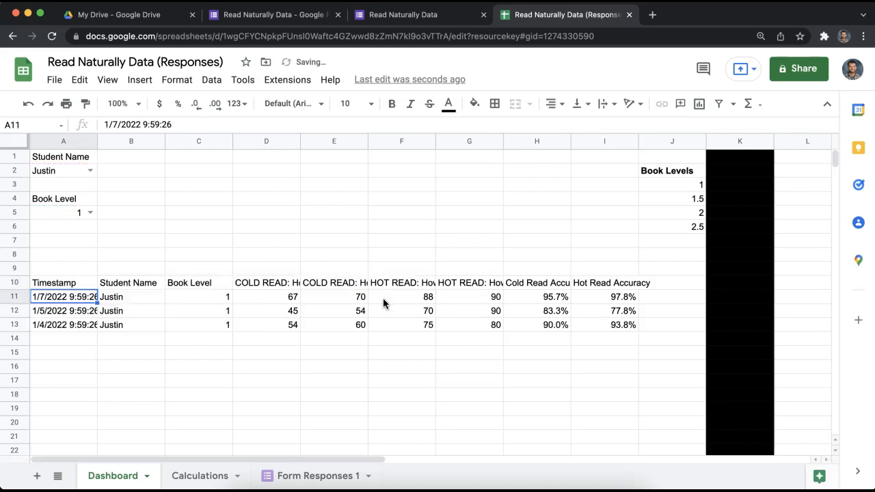
- Test the book level dropdown in A5 with 1.5 and 2, ending on level 1
{"action": "left_click", "coordinate": [236, 204]}
{"action": "left_click", "coordinate": [90, 213]}
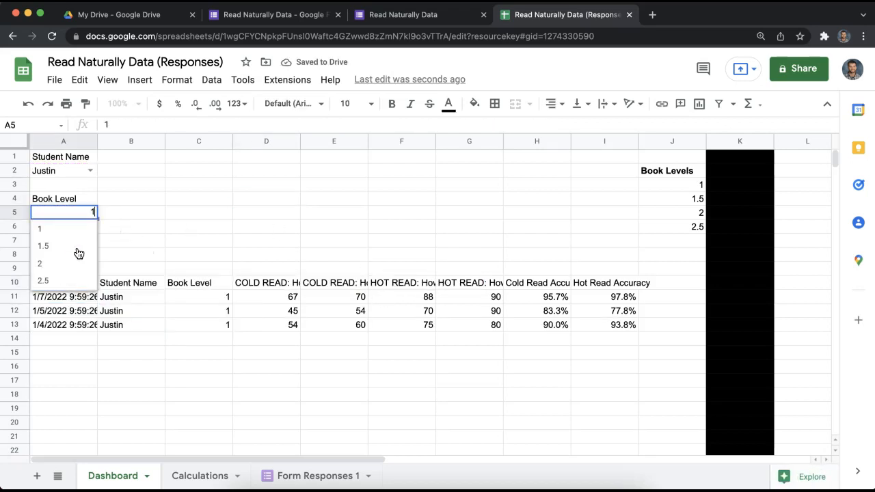
{"action": "left_click", "coordinate": [74, 247]}
{"action": "left_click", "coordinate": [90, 213]}
{"action": "left_click", "coordinate": [69, 264]}
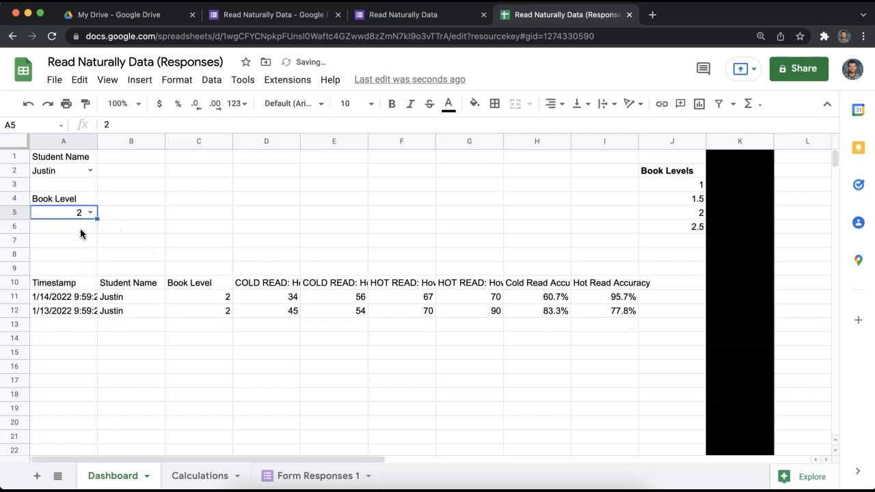
{"action": "left_click", "coordinate": [90, 213]}
{"action": "left_click", "coordinate": [66, 264]}
{"action": "left_click", "coordinate": [89, 212]}
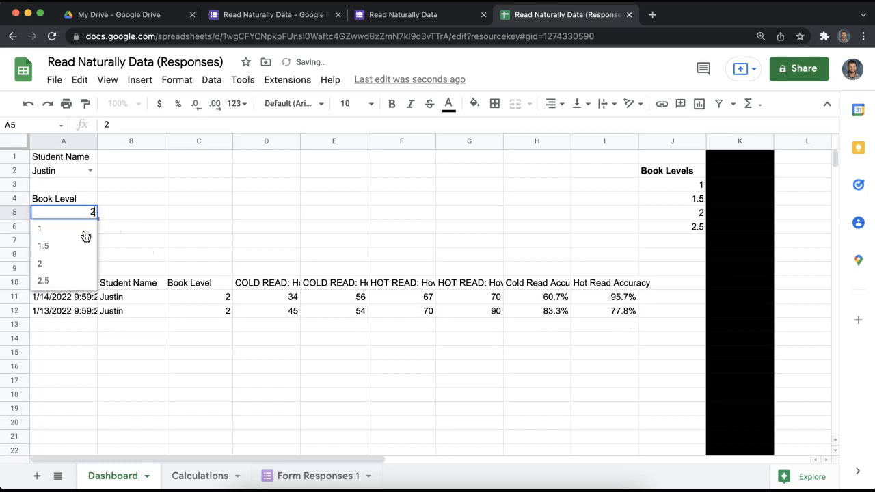
{"action": "left_click", "coordinate": [75, 246]}
{"action": "left_click", "coordinate": [90, 212]}
{"action": "left_click", "coordinate": [82, 230]}
{"action": "left_click", "coordinate": [143, 221]}
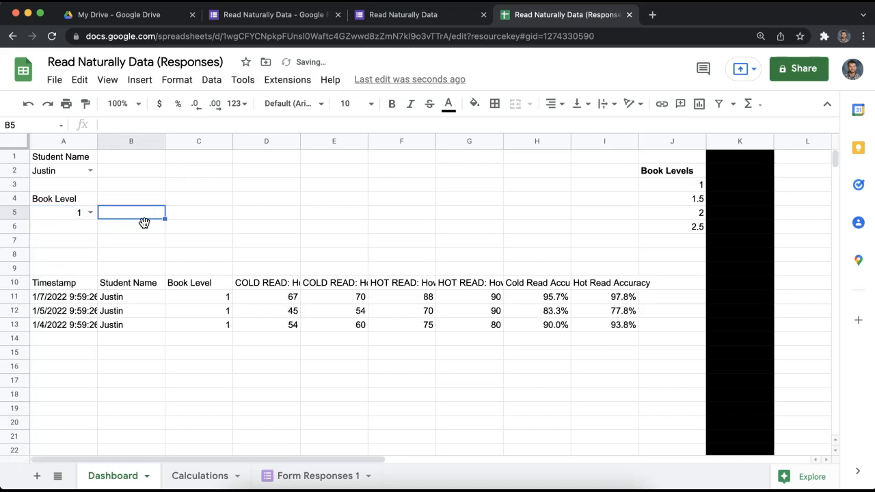
- Review the A10 query's book level condition and row limit against the Calculations sheet's columns and the returned rows
{"action": "left_click", "coordinate": [85, 281]}
{"action": "double_click", "coordinate": [84, 279]}
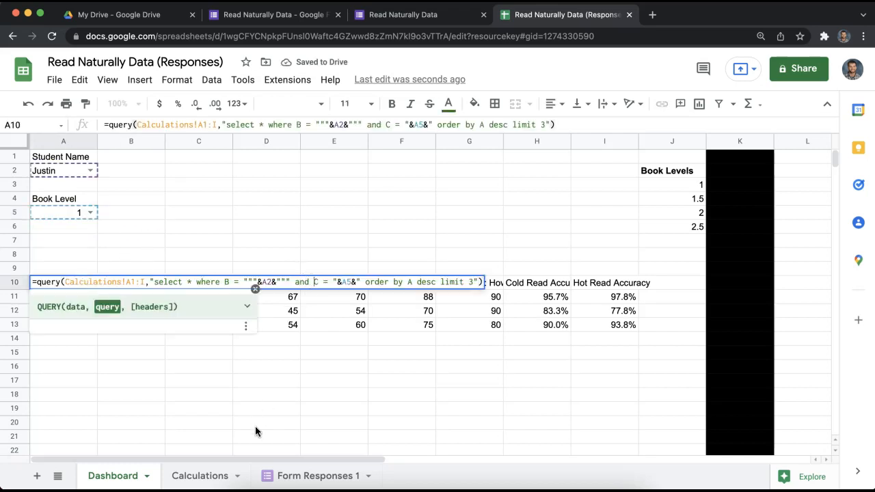
{"action": "left_click", "coordinate": [214, 473]}
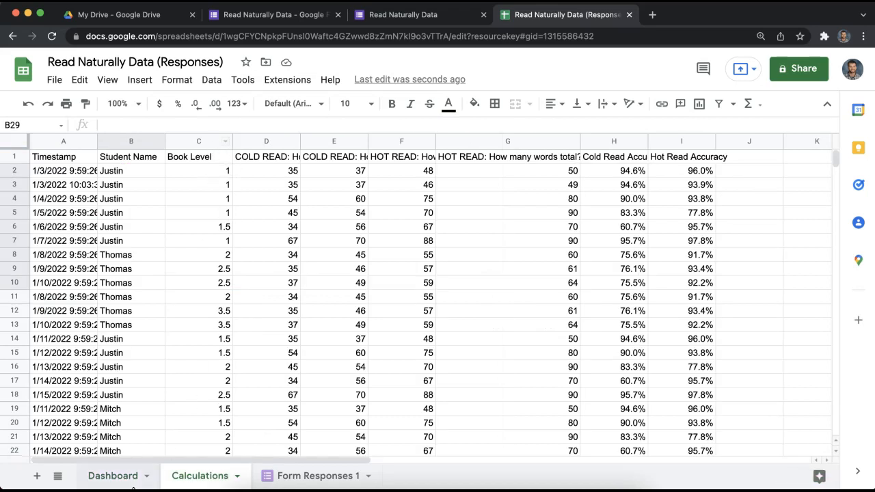
{"action": "left_click", "coordinate": [115, 476]}
{"action": "double_click", "coordinate": [61, 288]}
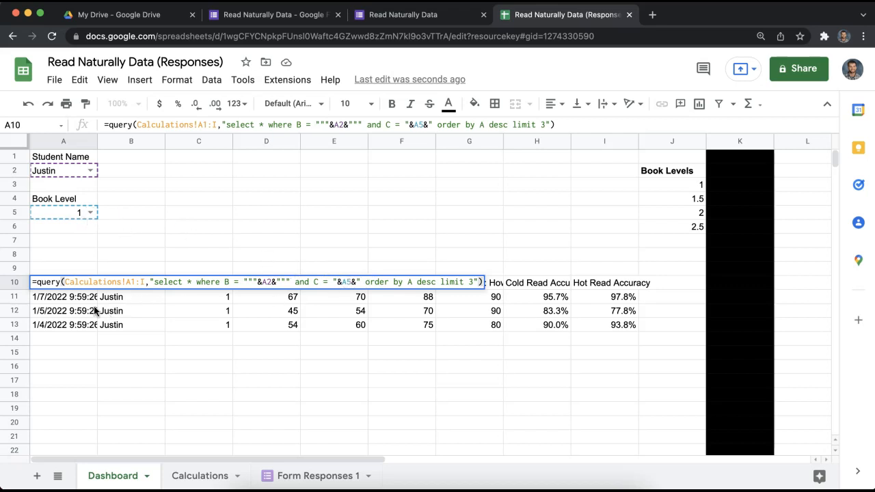
{"action": "left_click", "coordinate": [500, 240]}
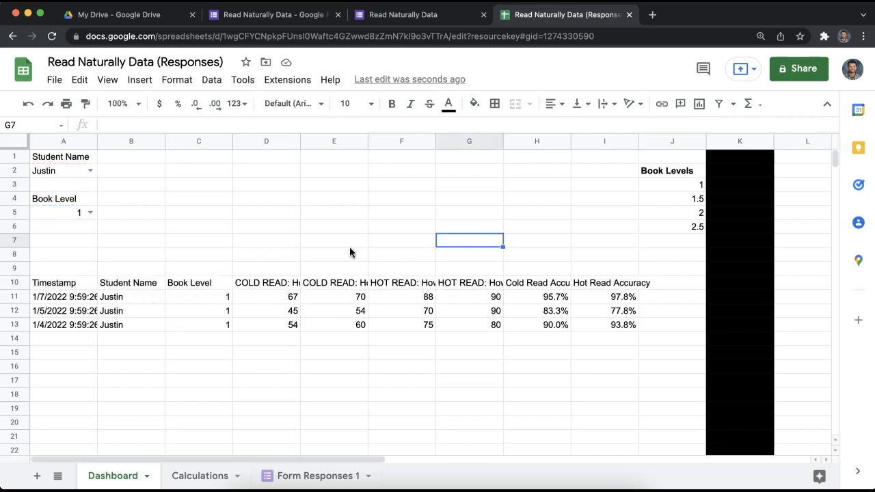
{"action": "double_click", "coordinate": [69, 288]}
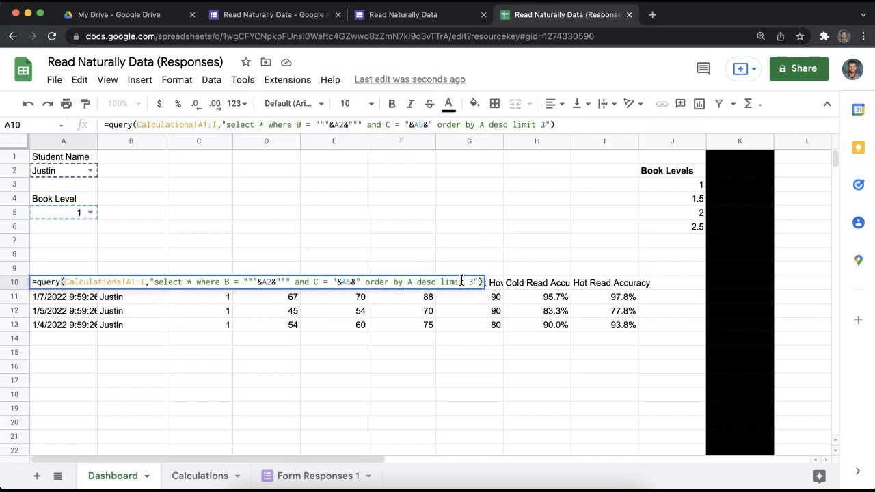
{"action": "left_click", "coordinate": [134, 324]}
{"action": "left_click", "coordinate": [143, 296]}
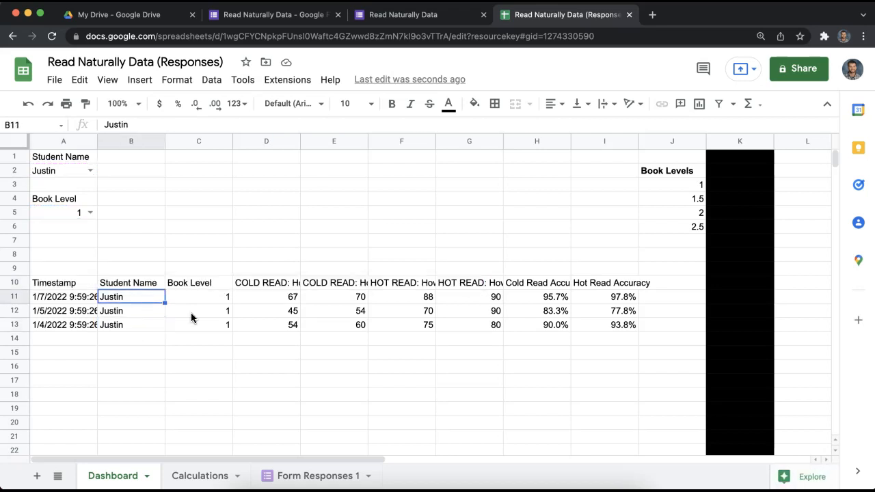
- Remove the limit 3 clause from the A10 query so all matching records are listed
{"action": "double_click", "coordinate": [60, 283]}
{"action": "left_click_drag", "start_coordinate": [466, 281], "coordinate": [444, 282]}
{"action": "key", "text": "BackSpace"}
{"action": "key", "text": "BackSpace"}
{"action": "key", "text": "Return"}
{"action": "left_click", "coordinate": [402, 395]}
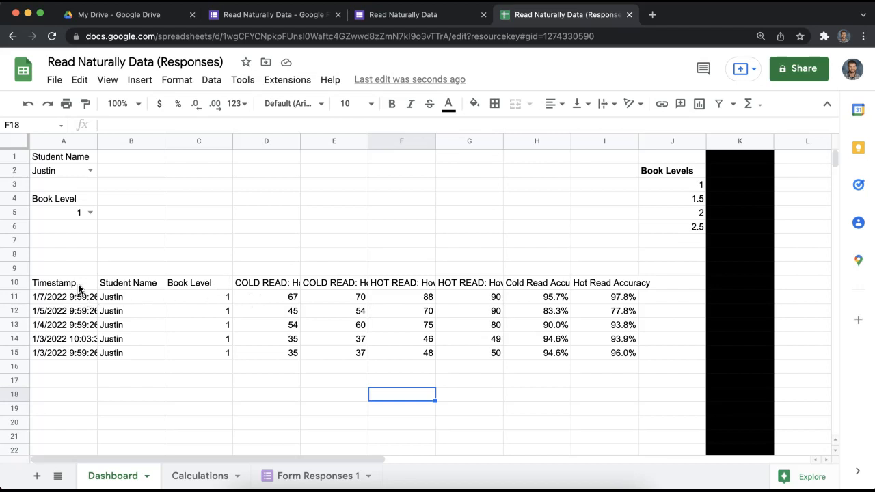
{"action": "left_click", "coordinate": [362, 211]}
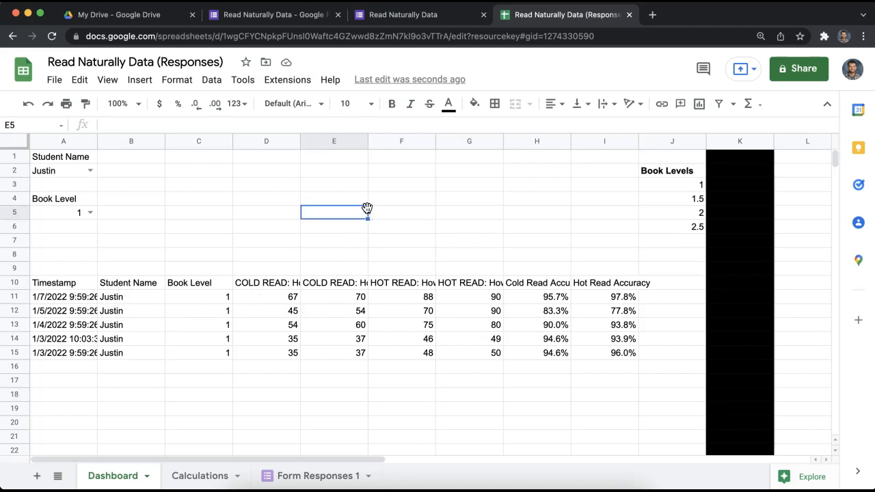
{"action": "left_click", "coordinate": [206, 155]}
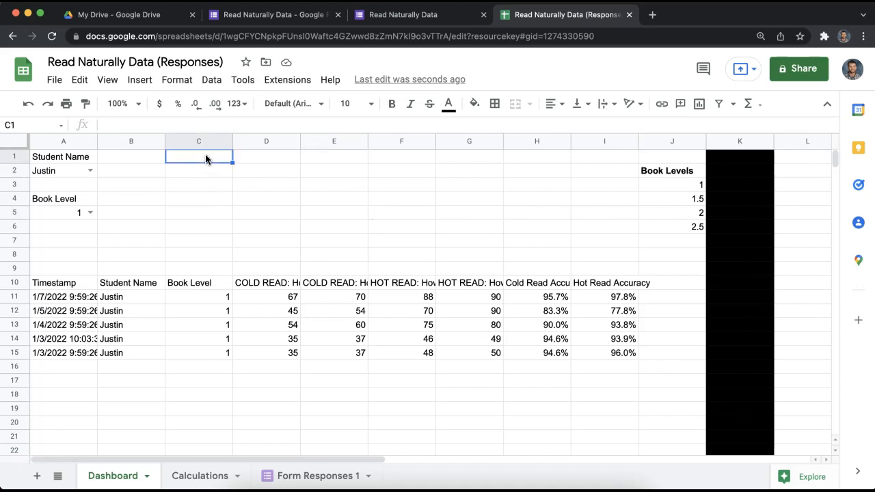
{"action": "left_click", "coordinate": [366, 190]}
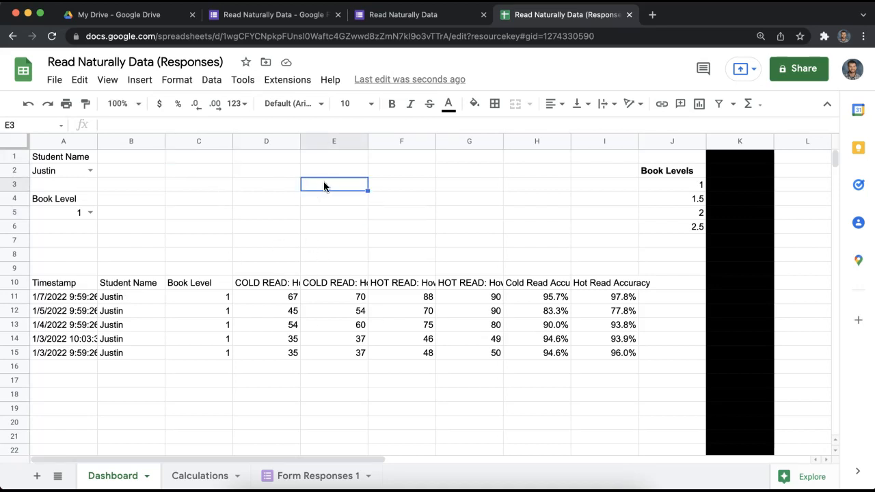
- Paste a summary block at C1 with the headings Avg CR WPM, Avg HR WPM, LATEST 3 TRIALS, Avg CR Accuracy and Avg HR Accuracy
{"action": "double_click", "coordinate": [180, 156]}
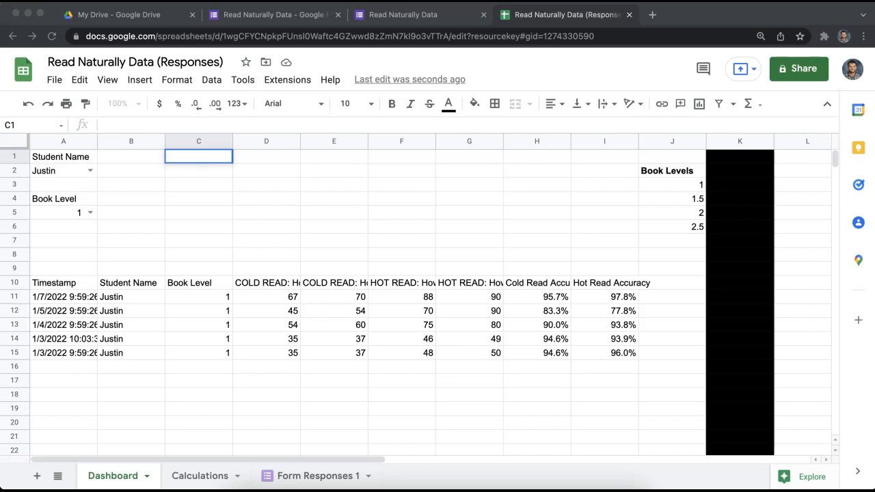
{"action": "left_click", "coordinate": [206, 182]}
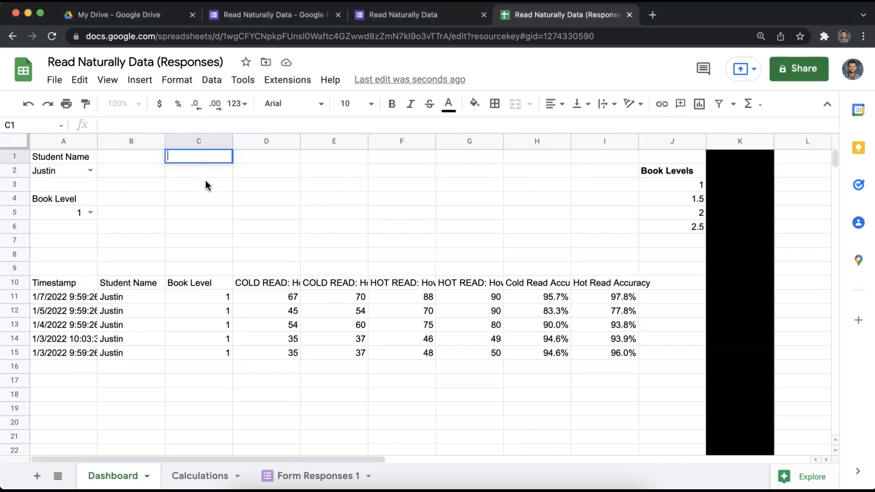
{"action": "left_click", "coordinate": [215, 175]}
{"action": "left_click", "coordinate": [213, 160]}
{"action": "type", "text": "Avg CR WPM\t\tAvg HR WPM #DIV/0!\t\t#DIV/0! LATEST 3 TRIALS Avg CR Accuracy\t\tAvg HR Accuracy #DIV/0!\t\t#DIV/0!"}
- Clear the pasted average formulas from C2, E2, E5 and C5, keeping the headings
{"action": "left_click", "coordinate": [216, 171]}
{"action": "key", "text": "Delete"}
{"action": "left_click", "coordinate": [451, 185]}
{"action": "left_click", "coordinate": [344, 171]}
{"action": "key", "text": "Delete"}
{"action": "left_click", "coordinate": [354, 213]}
{"action": "key", "text": "Delete"}
{"action": "left_click", "coordinate": [200, 214]}
{"action": "key", "text": "Delete"}
{"action": "left_click", "coordinate": [451, 213]}
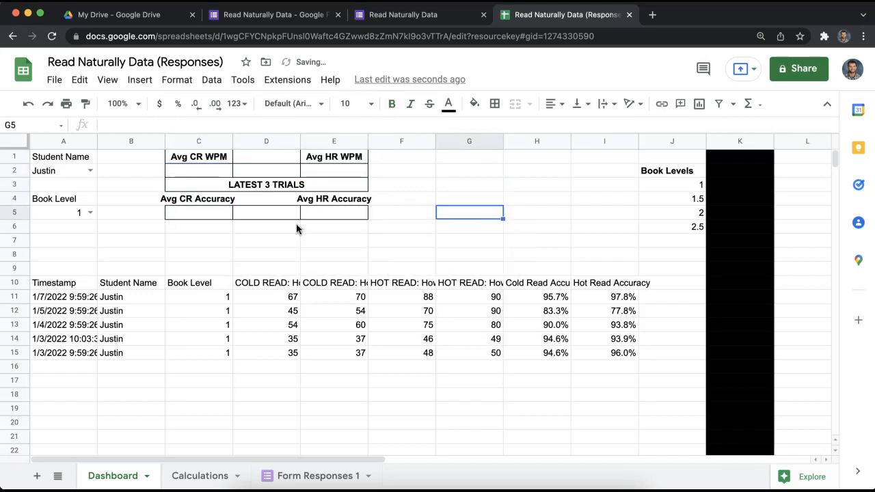
- Remove all borders from C1:E5 and give the block a thicker solid outer border
{"action": "left_click", "coordinate": [181, 159]}
{"action": "left_click", "coordinate": [353, 209], "text": "shift"}
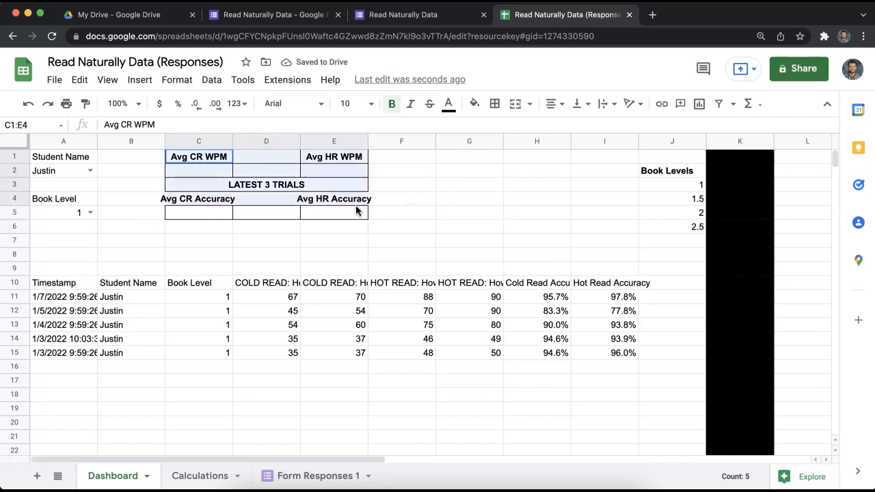
{"action": "left_click", "coordinate": [494, 103]}
{"action": "left_click", "coordinate": [572, 150]}
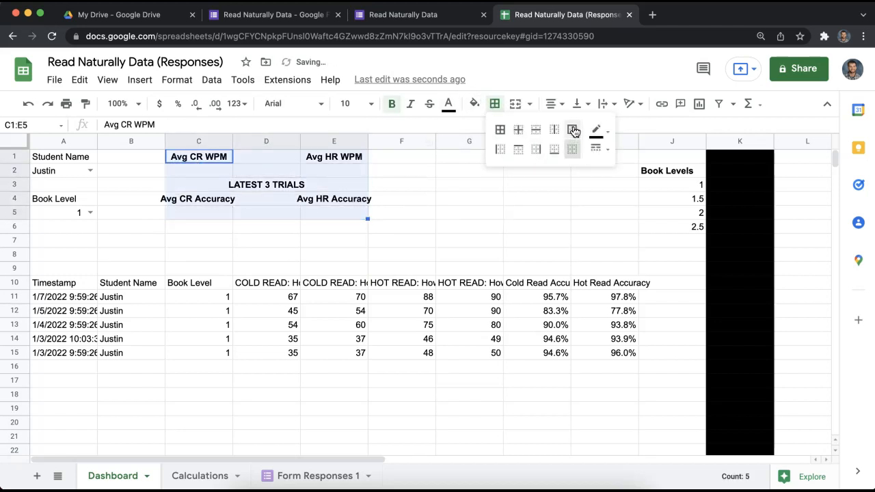
{"action": "left_click", "coordinate": [573, 130]}
{"action": "left_click", "coordinate": [602, 149]}
{"action": "left_click", "coordinate": [628, 190]}
{"action": "left_click", "coordinate": [538, 213]}
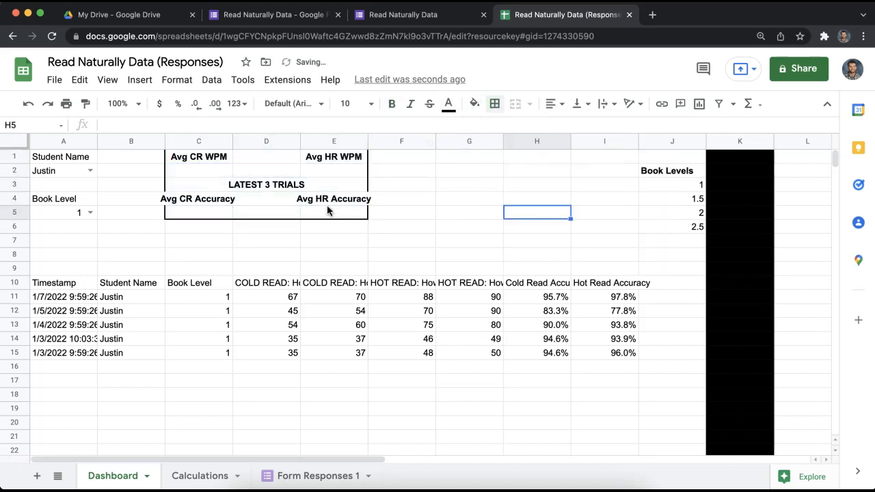
- Examine which result columns, D and F from row 11 down, feed the cold and hot read averages
{"action": "left_click", "coordinate": [199, 175]}
{"action": "left_click", "coordinate": [191, 159]}
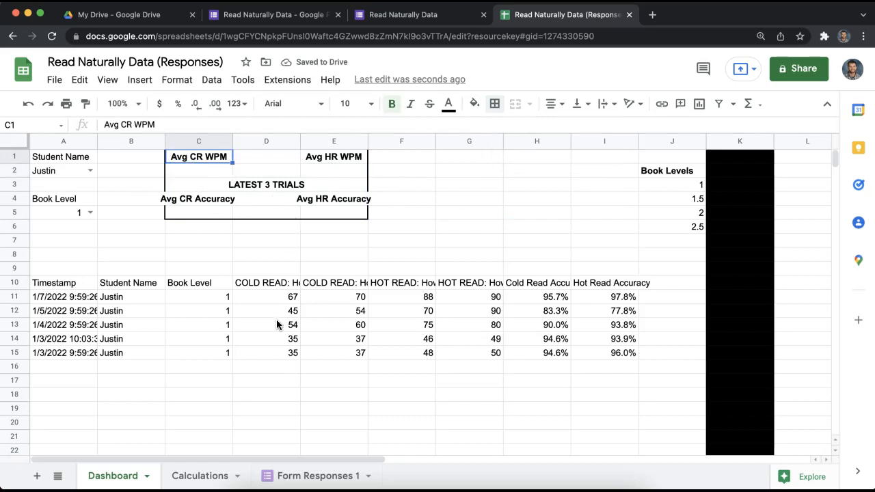
{"action": "left_click_drag", "start_coordinate": [275, 300], "coordinate": [281, 357]}
{"action": "left_click", "coordinate": [282, 395]}
{"action": "left_click_drag", "start_coordinate": [281, 395], "coordinate": [278, 298]}
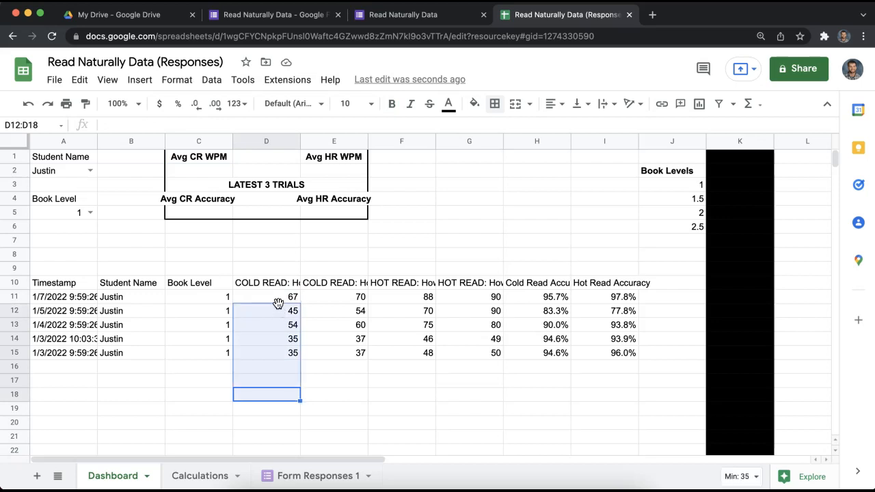
{"action": "left_click", "coordinate": [278, 298]}
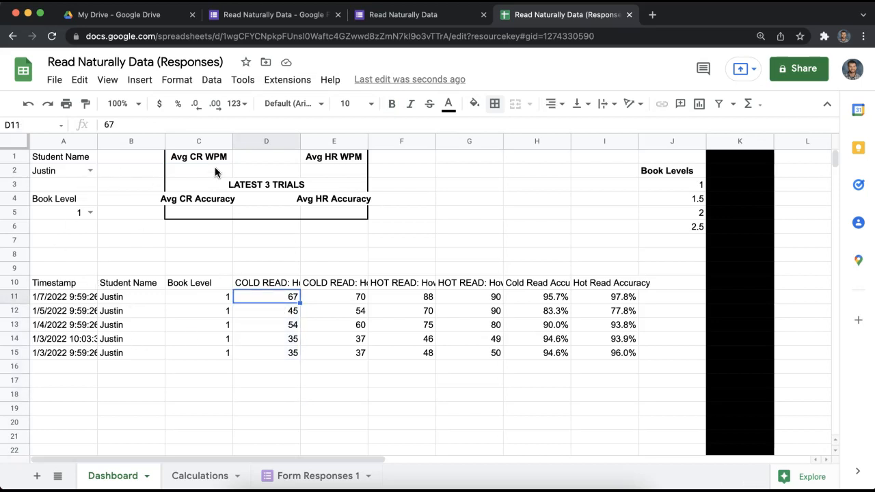
{"action": "left_click", "coordinate": [340, 172]}
{"action": "left_click_drag", "start_coordinate": [403, 297], "coordinate": [424, 390]}
{"action": "left_click", "coordinate": [424, 391]}
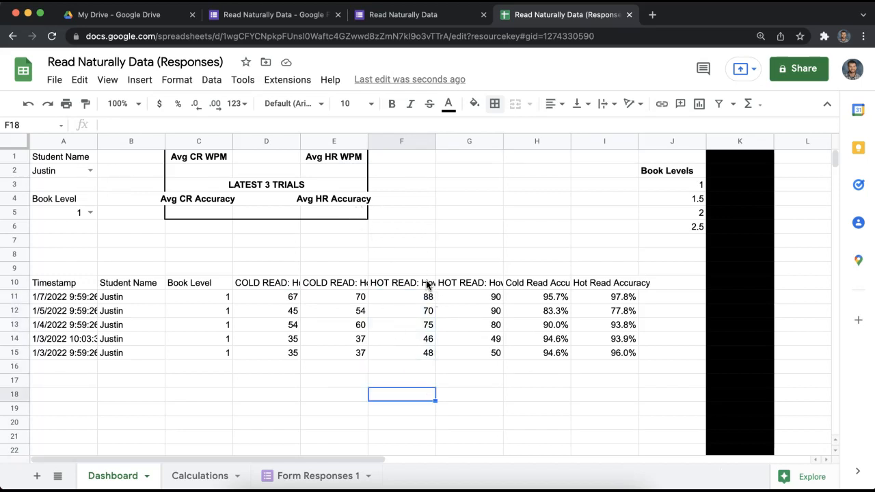
{"action": "left_click", "coordinate": [210, 217]}
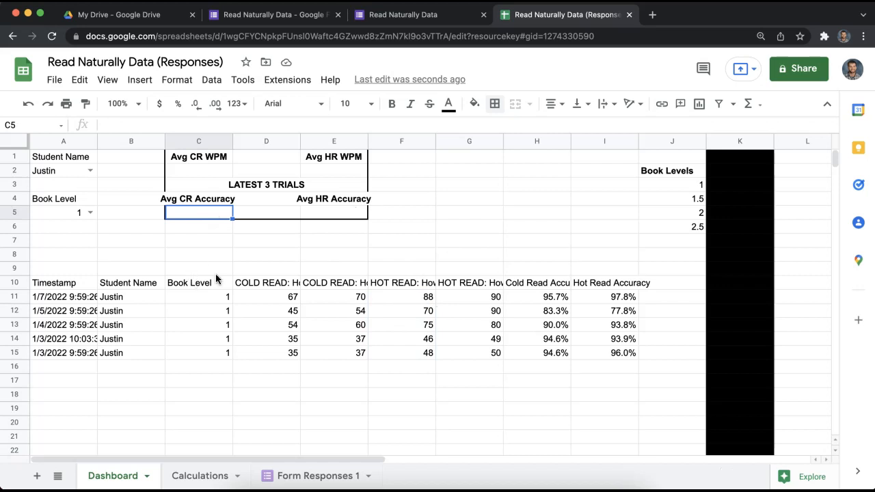
- Enter =AVERAGE(D11:D13) in C2 under Avg CR WPM to average the latest three cold read word counts
{"action": "left_click", "coordinate": [205, 161]}
{"action": "double_click", "coordinate": [202, 171]}
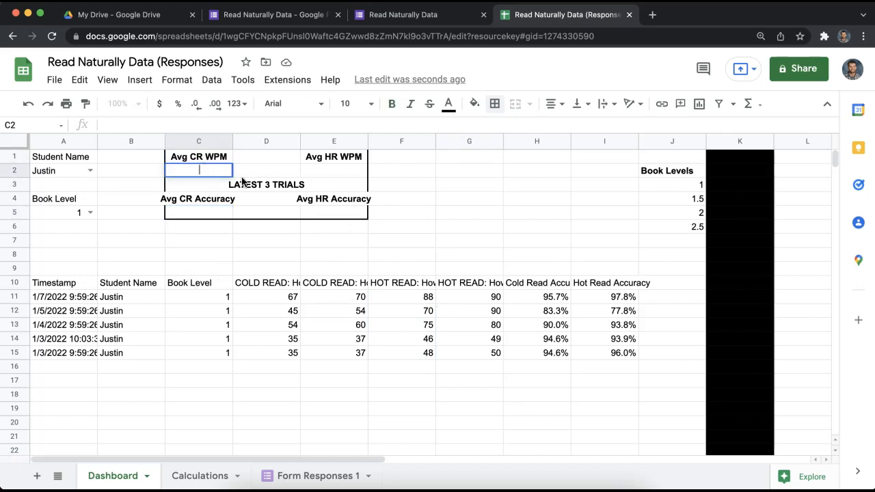
{"action": "left_click", "coordinate": [478, 217]}
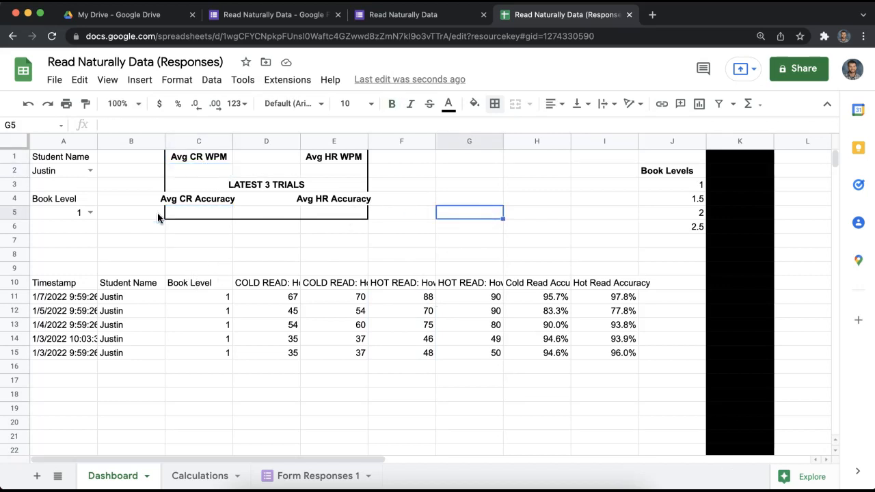
{"action": "left_click", "coordinate": [170, 180]}
{"action": "left_click", "coordinate": [188, 171]}
{"action": "type", "text": "="}
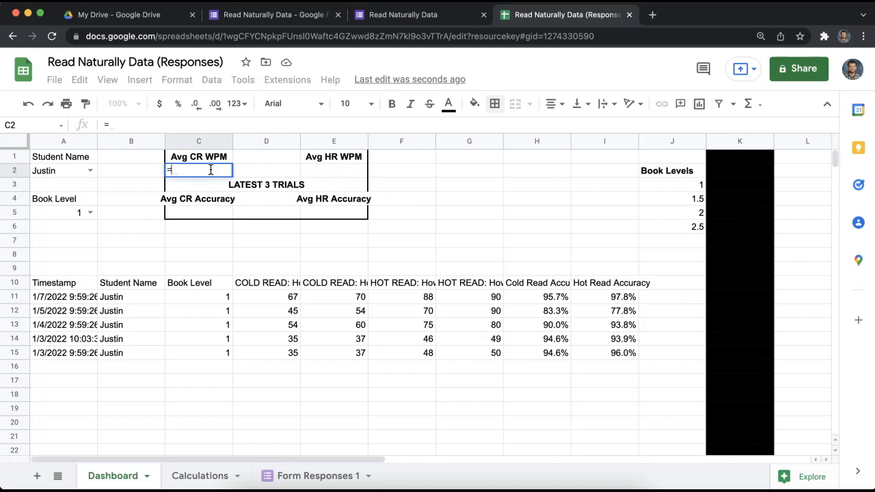
{"action": "type", "text": "aver"}
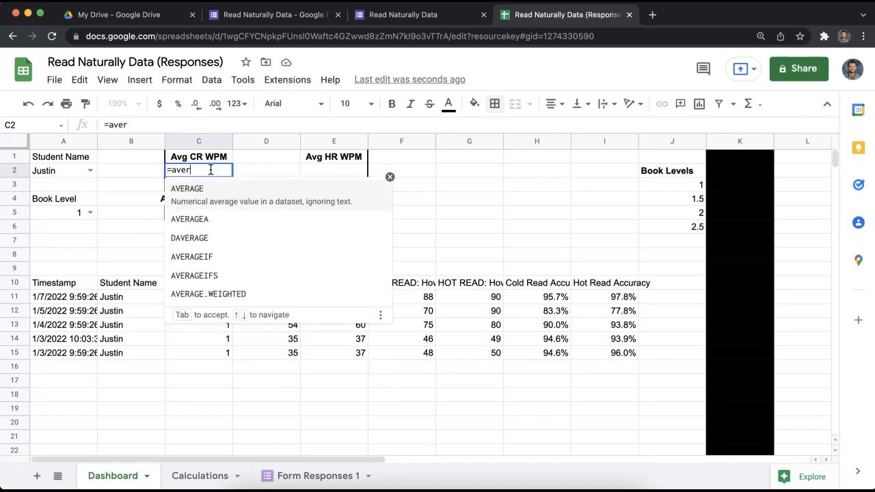
{"action": "key", "text": "Tab"}
{"action": "left_click_drag", "start_coordinate": [271, 296], "coordinate": [279, 320]}
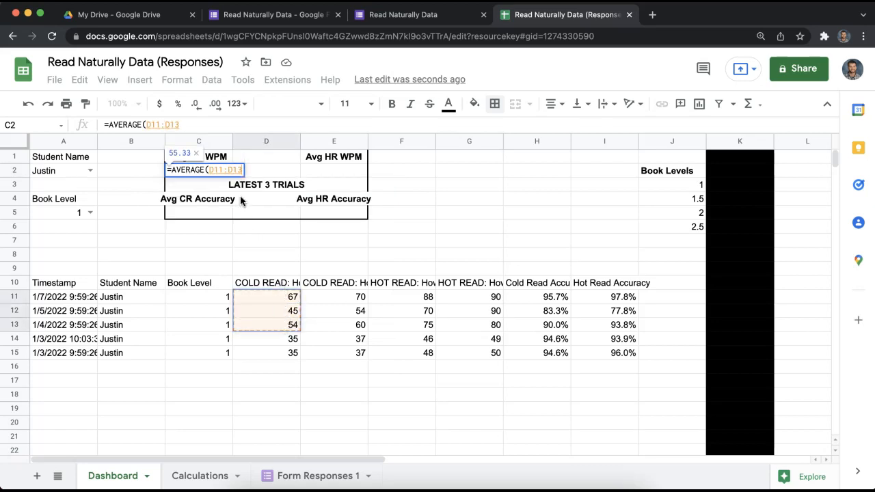
{"action": "key", "text": "Return"}
{"action": "left_click", "coordinate": [210, 168]}
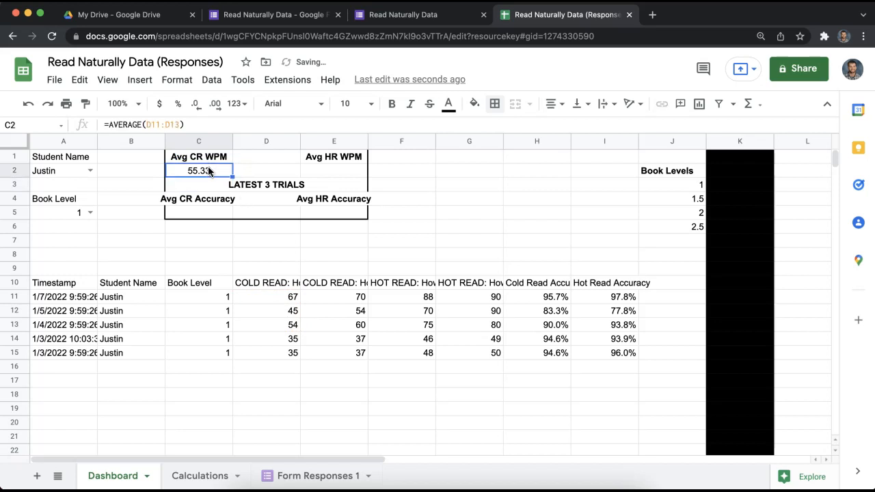
{"action": "double_click", "coordinate": [210, 168]}
- Enter =average(F11:F13) in E2 under Avg HR WPM to average the latest three hot read word counts
{"action": "left_click", "coordinate": [335, 171]}
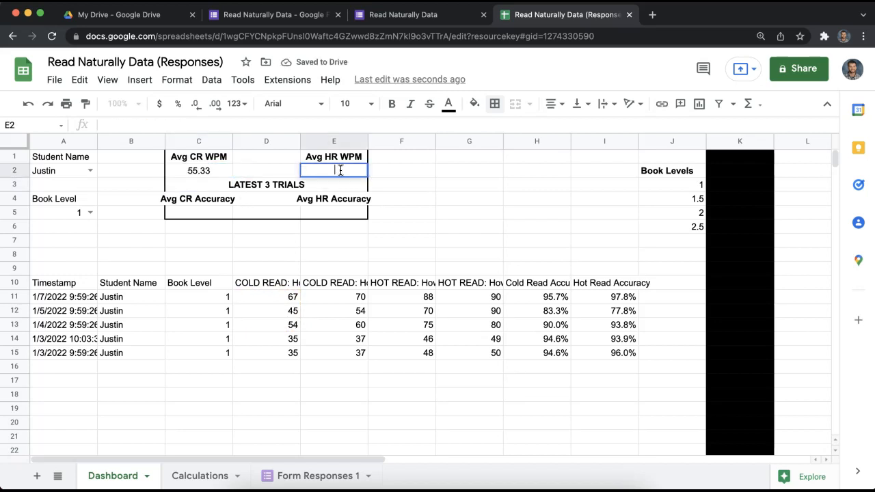
{"action": "type", "text": "=average("}
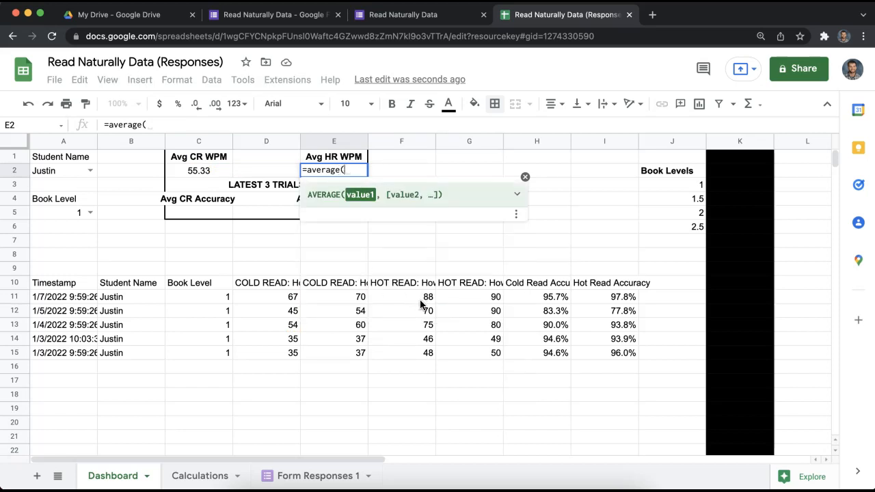
{"action": "left_click_drag", "start_coordinate": [424, 301], "coordinate": [427, 325]}
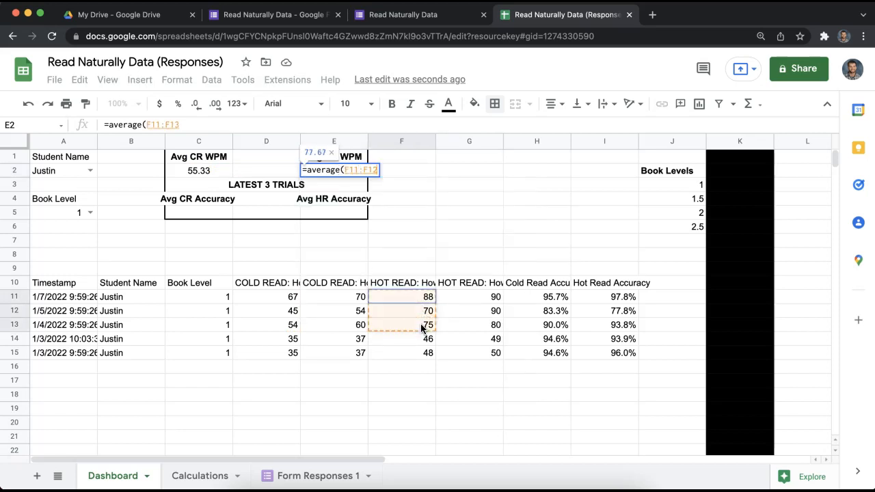
{"action": "key", "text": "Return"}
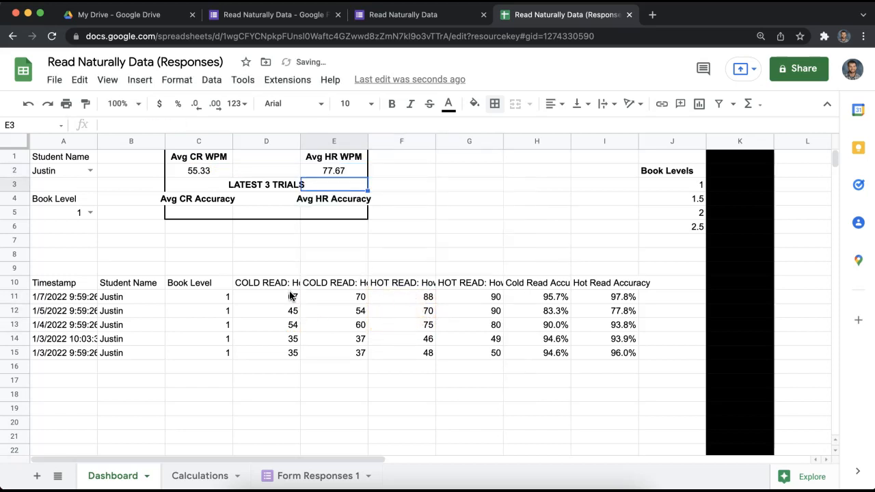
- Enter =average(H11:H13) in C5 under Avg CR Accuracy to average the latest three cold read accuracies
{"action": "left_click", "coordinate": [189, 216]}
{"action": "type", "text": "=averag"}
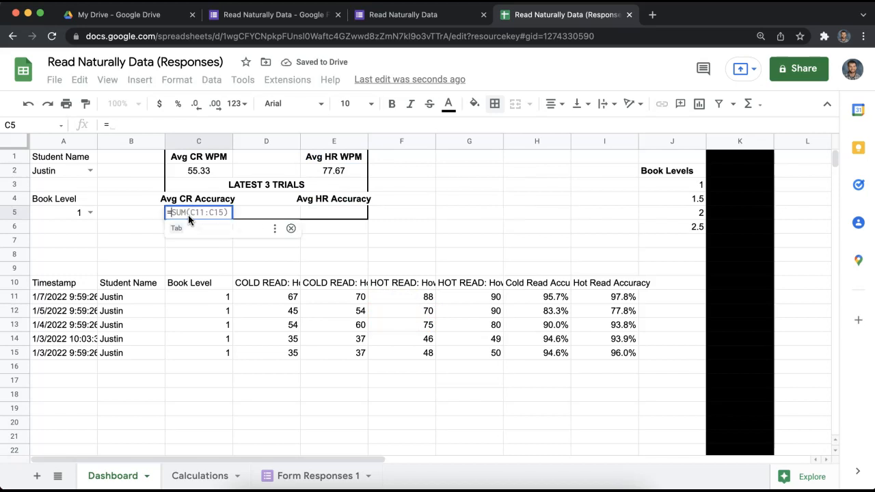
{"action": "type", "text": "("}
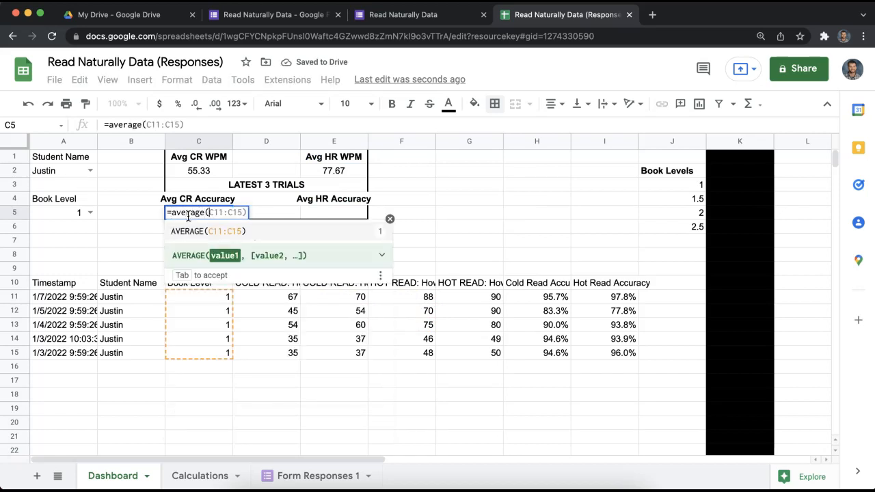
{"action": "left_click_drag", "start_coordinate": [539, 297], "coordinate": [545, 327]}
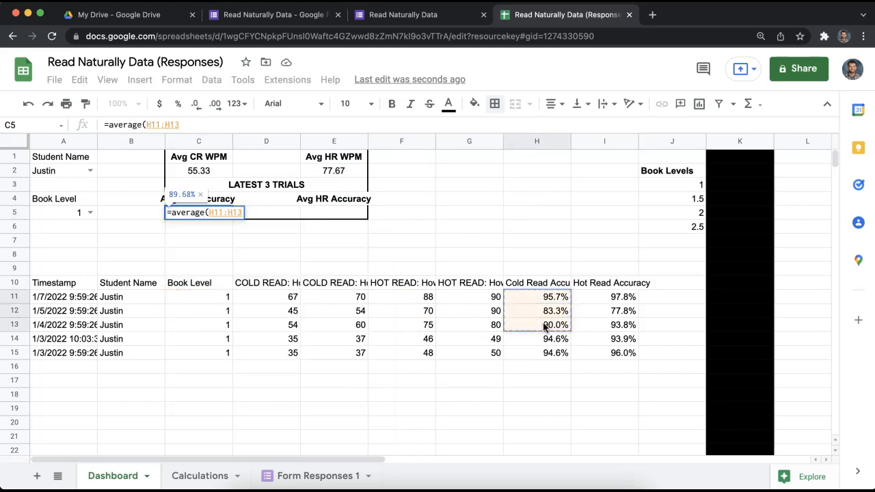
{"action": "key", "text": "Return"}
- Enter =average(I11:I13) in E5 under Avg HR Accuracy to average the latest three hot read accuracies
{"action": "left_click", "coordinate": [348, 203]}
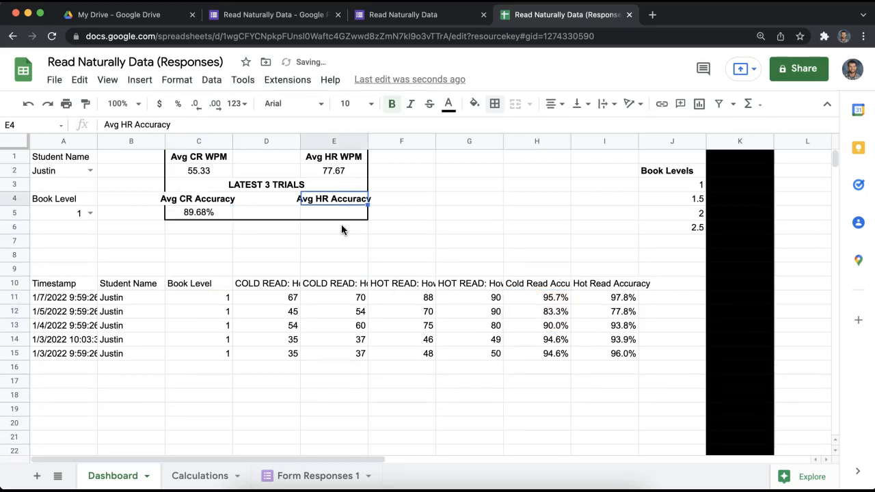
{"action": "left_click", "coordinate": [348, 211]}
{"action": "type", "text": "=avear"}
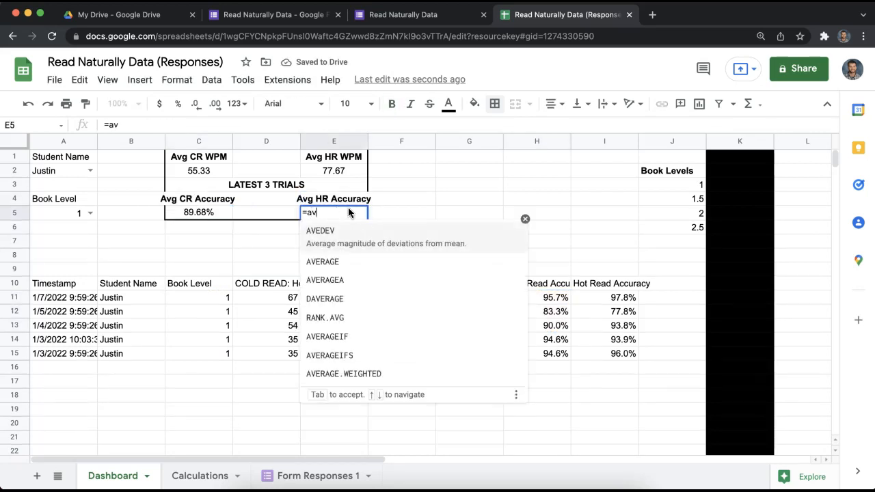
{"action": "key", "text": "BackSpace"}
{"action": "key", "text": "BackSpace"}
{"action": "type", "text": "rage("}
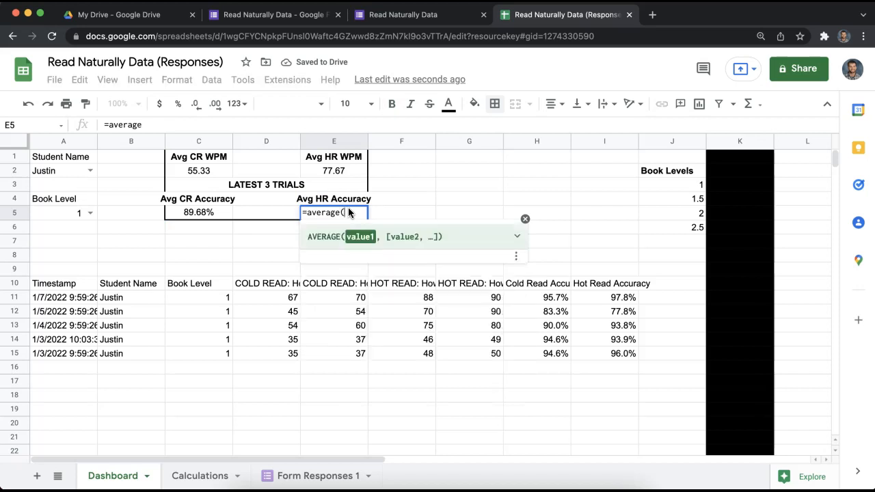
{"action": "left_click_drag", "start_coordinate": [616, 300], "coordinate": [603, 326]}
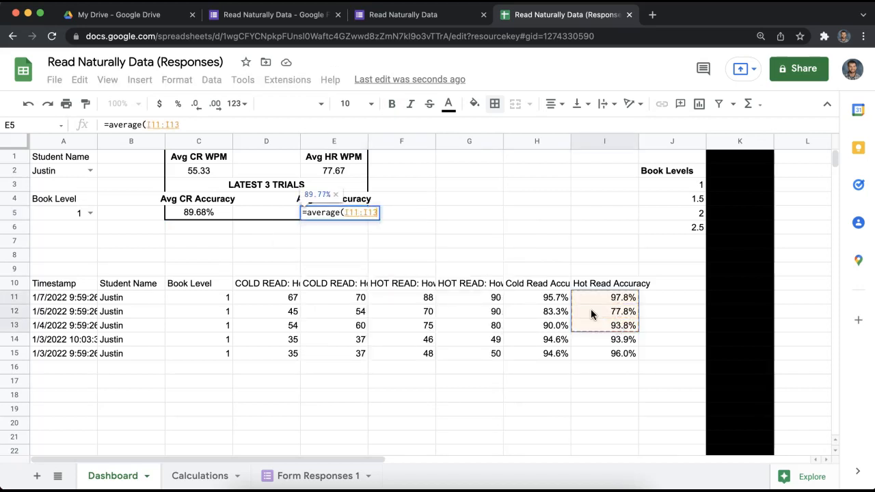
{"action": "key", "text": "Return"}
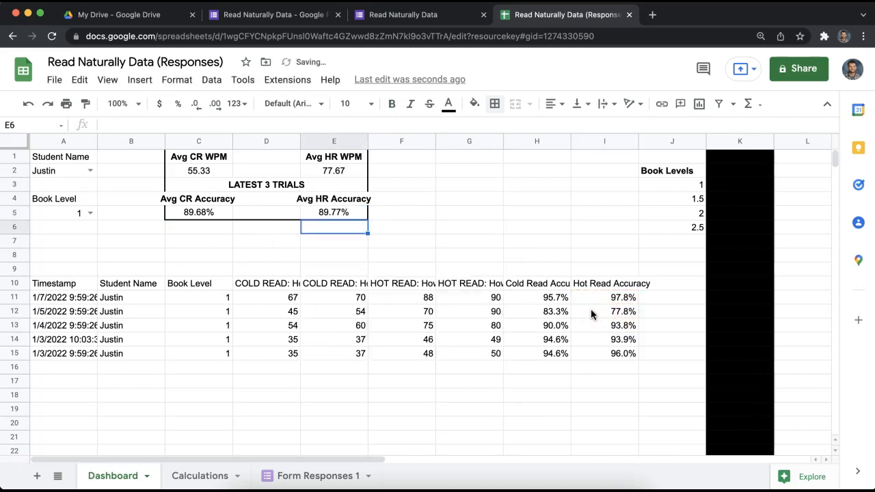
- Filter the dashboard to a different student in A2 and choose book level 2.5 in A5
{"action": "left_click", "coordinate": [91, 170]}
{"action": "left_click", "coordinate": [74, 207]}
{"action": "left_click", "coordinate": [90, 213]}
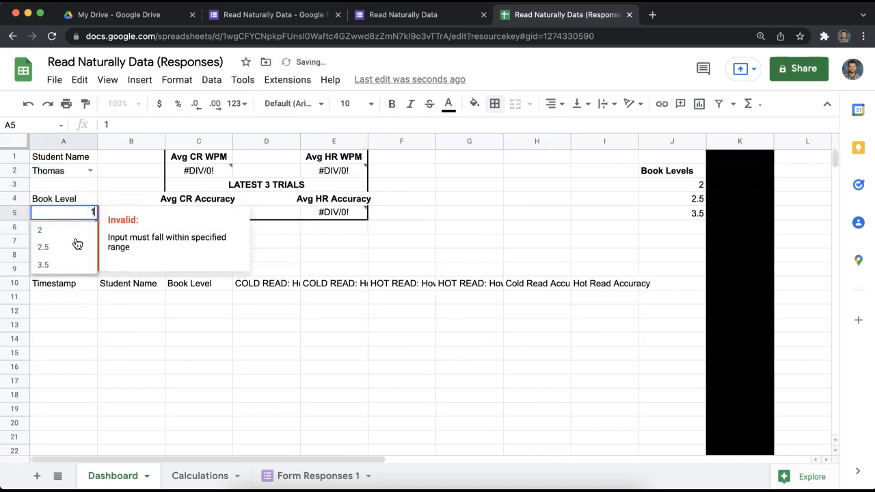
{"action": "left_click", "coordinate": [74, 245]}
- Try book levels 2 and 3.5 in A5 and check the four averages in the C1:E5 summary block
{"action": "left_click", "coordinate": [90, 213]}
{"action": "left_click", "coordinate": [74, 230]}
{"action": "left_click", "coordinate": [90, 213]}
{"action": "left_click", "coordinate": [73, 265]}
{"action": "left_click", "coordinate": [91, 213]}
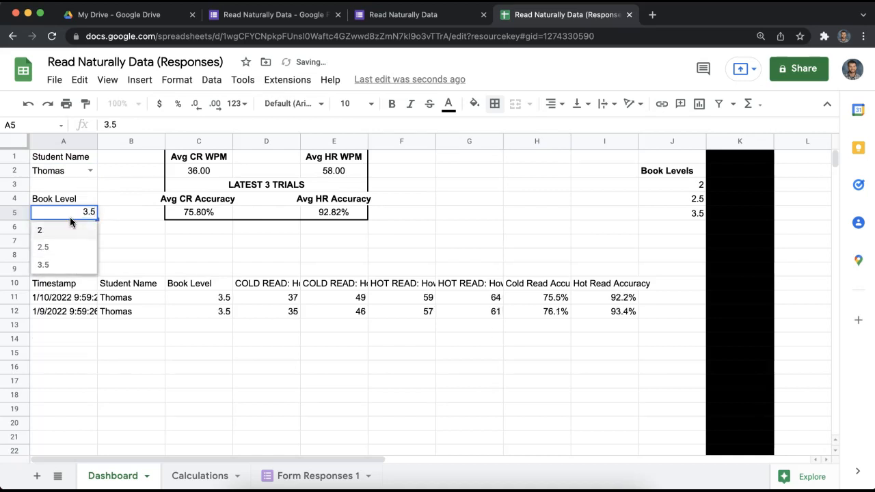
{"action": "left_click", "coordinate": [66, 265]}
{"action": "left_click", "coordinate": [200, 243]}
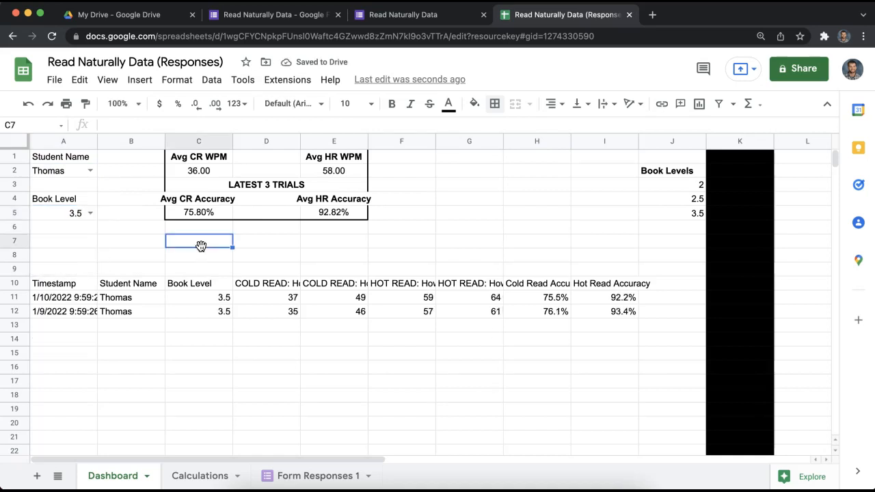
{"action": "left_click", "coordinate": [215, 215]}
{"action": "left_click_drag", "start_coordinate": [215, 215], "coordinate": [344, 160]}
{"action": "left_click", "coordinate": [345, 214]}
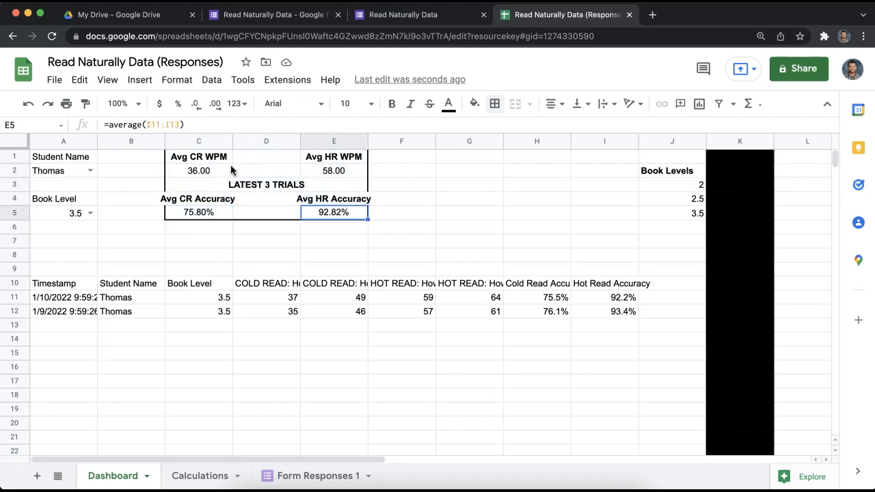
{"action": "left_click", "coordinate": [387, 170]}
{"action": "left_click", "coordinate": [449, 175]}
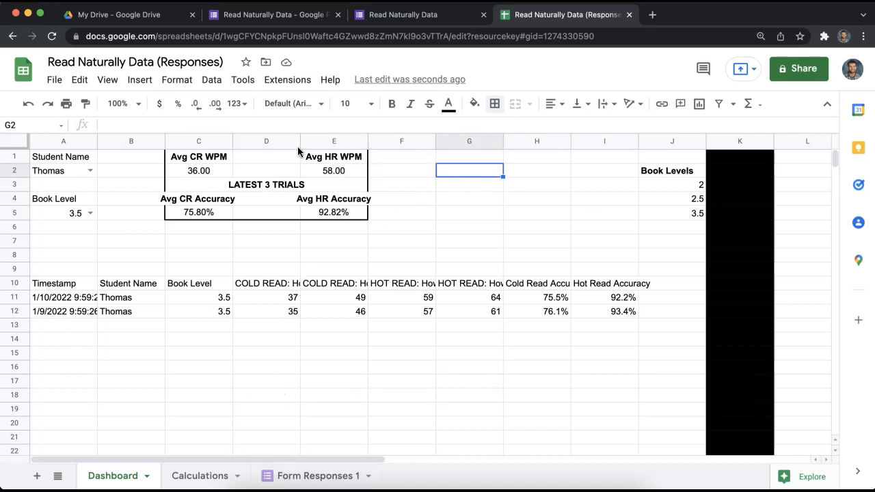
- Start another response in the Read Naturally Data form for the dashboard's selected student and choose book level 2.5
{"action": "left_click", "coordinate": [403, 14]}
{"action": "left_click", "coordinate": [290, 156]}
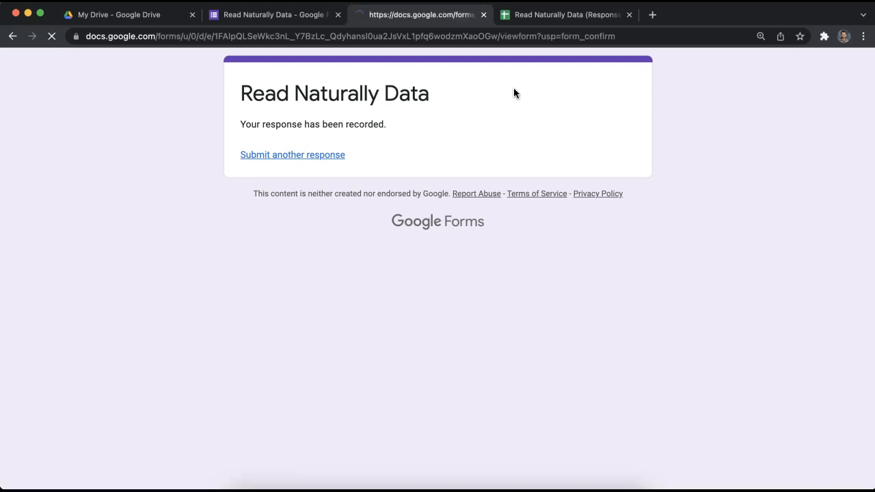
{"action": "left_click", "coordinate": [328, 246]}
{"action": "left_click", "coordinate": [264, 312]}
{"action": "scroll", "coordinate": [319, 321], "scroll_direction": "down", "scroll_amount": 3}
{"action": "left_click", "coordinate": [317, 246]}
{"action": "left_click", "coordinate": [295, 367]}
- Return to the dashboard spreadsheet and set the book level in A5 to 2.5 to match the form response
{"action": "left_click", "coordinate": [523, 16]}
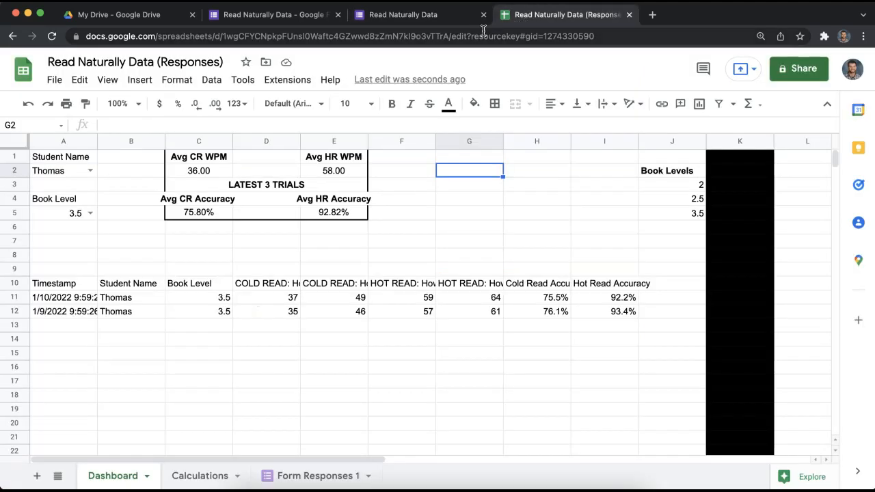
{"action": "left_click", "coordinate": [441, 21]}
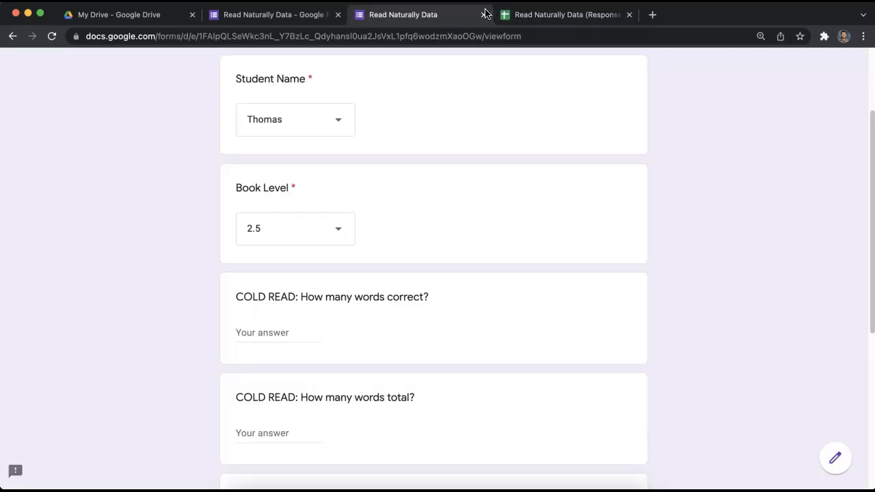
{"action": "left_click", "coordinate": [539, 15]}
{"action": "left_click", "coordinate": [90, 213]}
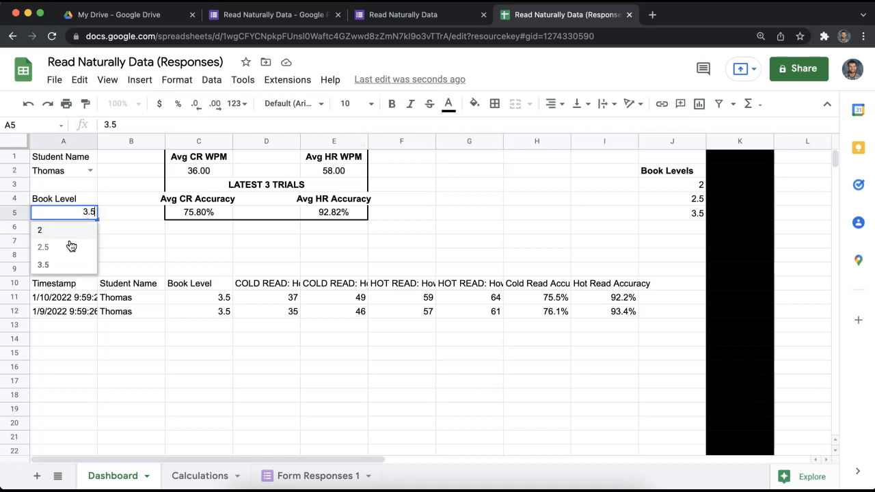
{"action": "left_click", "coordinate": [58, 248]}
{"action": "left_click", "coordinate": [244, 253]}
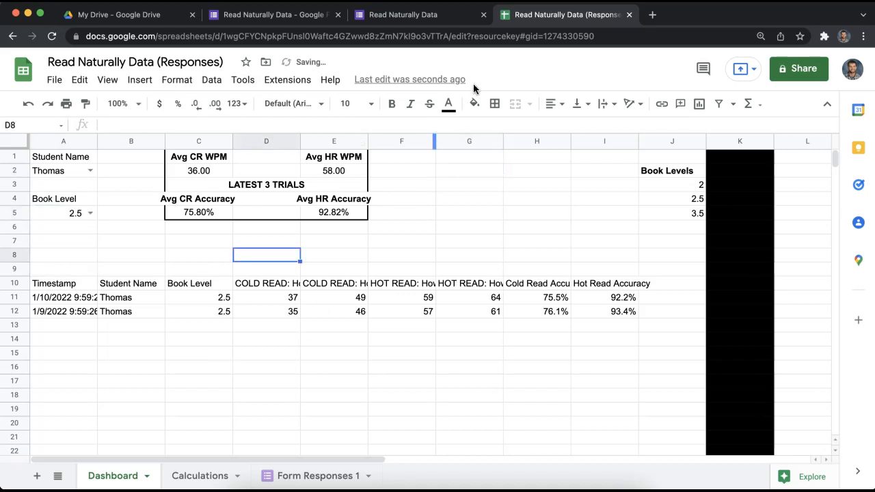
- Go back to the form response and enter 99 cold read words correct and 100 cold read words total
{"action": "left_click", "coordinate": [450, 21]}
{"action": "scroll", "coordinate": [342, 274], "scroll_direction": "down", "scroll_amount": 1}
{"action": "left_click", "coordinate": [266, 310]}
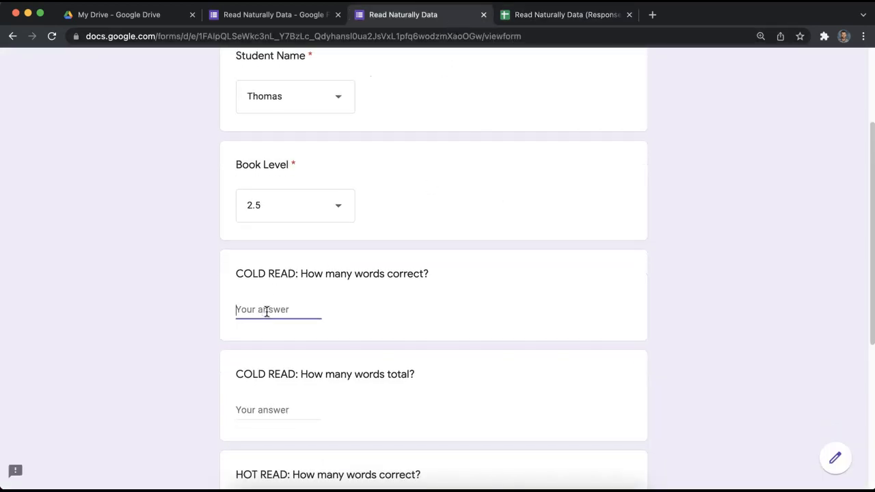
{"action": "type", "text": "99"}
{"action": "left_click", "coordinate": [273, 410]}
{"action": "type", "text": "100"}
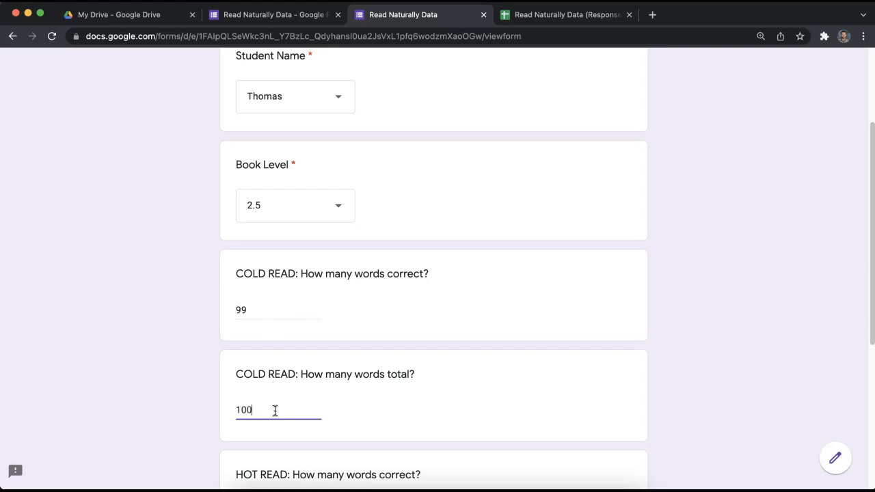
- Enter 123 hot read words correct and 125 hot read words total, and submit the form response
{"action": "scroll", "coordinate": [275, 410], "scroll_direction": "down", "scroll_amount": 2}
{"action": "left_click", "coordinate": [281, 411]}
{"action": "type", "text": "123"}
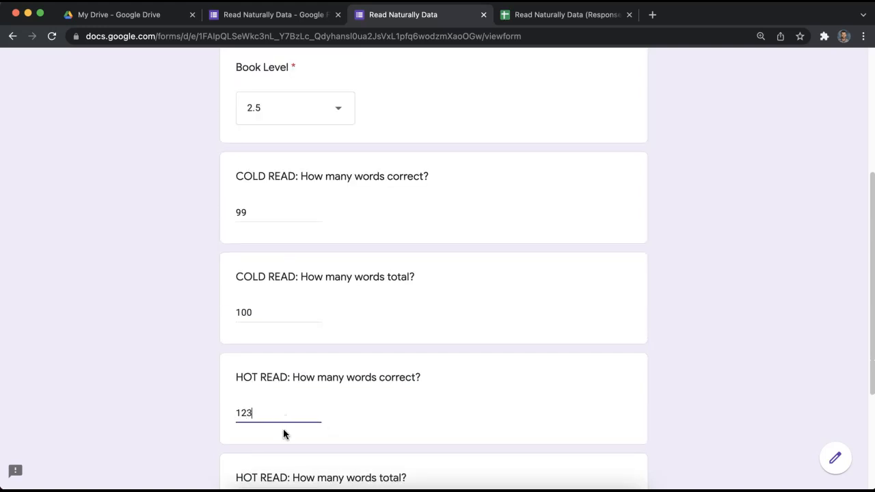
{"action": "scroll", "coordinate": [283, 434], "scroll_direction": "down", "scroll_amount": 2}
{"action": "left_click", "coordinate": [280, 412]}
{"action": "type", "text": "125"}
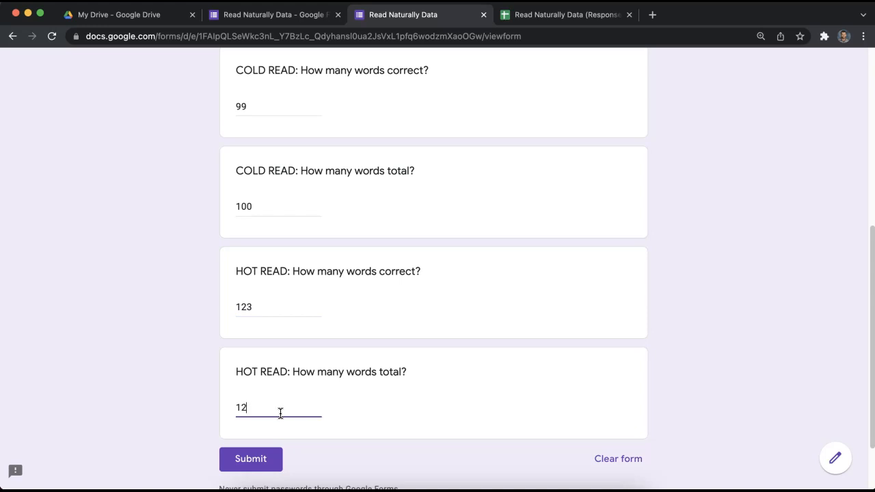
{"action": "left_click", "coordinate": [277, 462]}
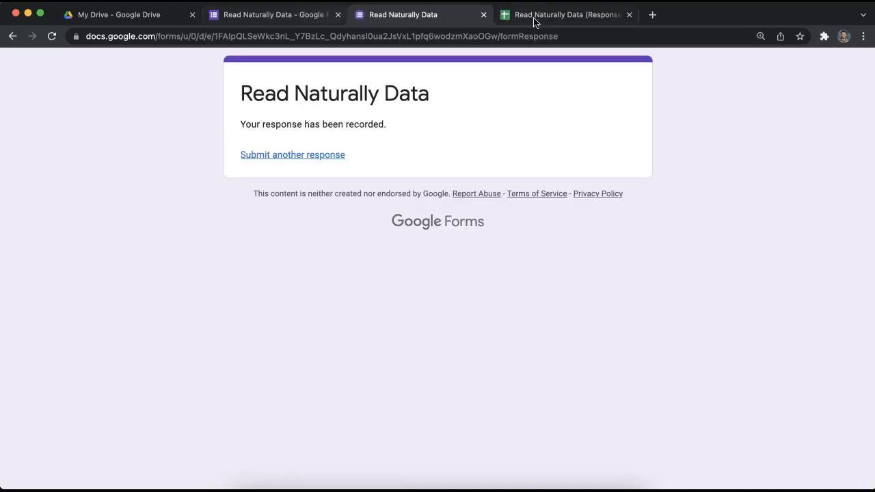
- Return to the dashboard spreadsheet and examine the submitted trial in row 13 alongside the trials in rows 11 and 12
{"action": "left_click", "coordinate": [537, 19]}
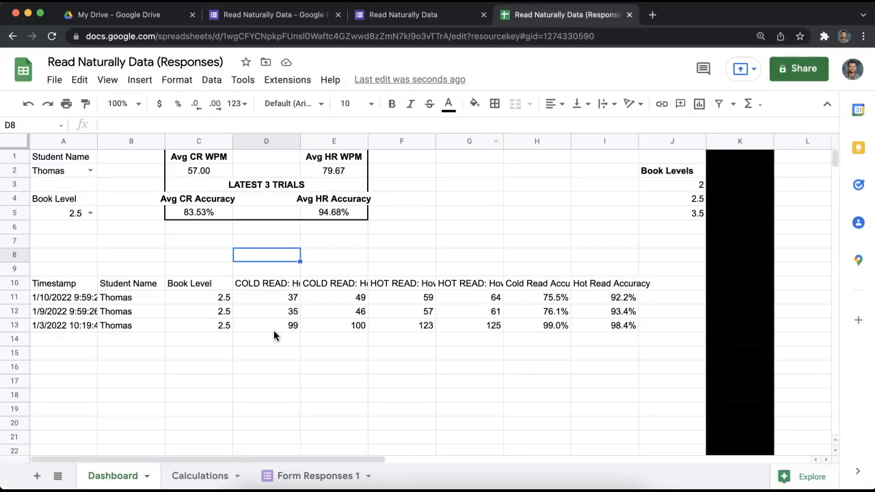
{"action": "left_click_drag", "start_coordinate": [89, 324], "coordinate": [629, 330]}
{"action": "left_click_drag", "start_coordinate": [77, 309], "coordinate": [600, 296]}
{"action": "left_click", "coordinate": [600, 296]}
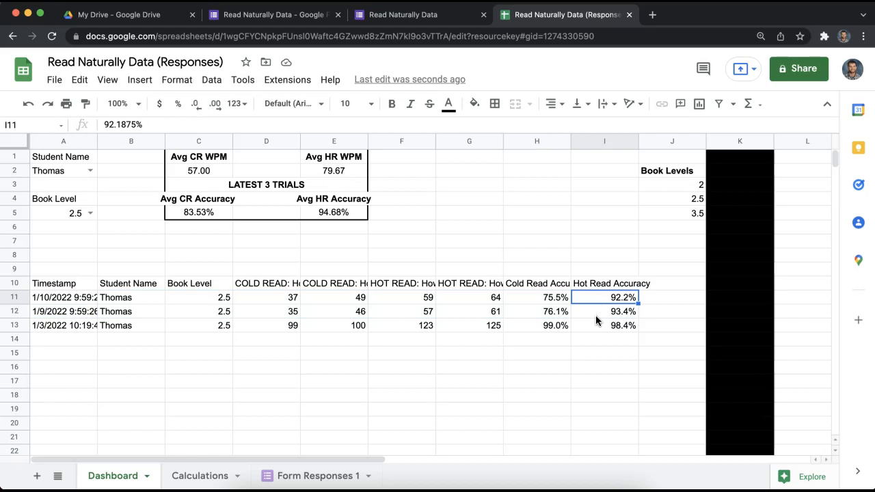
- Examine the newly submitted trial in row 13 and the formula in C2 that averages the cold read words per minute
{"action": "left_click", "coordinate": [600, 325]}
{"action": "left_click_drag", "start_coordinate": [540, 324], "coordinate": [328, 333]}
{"action": "left_click", "coordinate": [152, 352]}
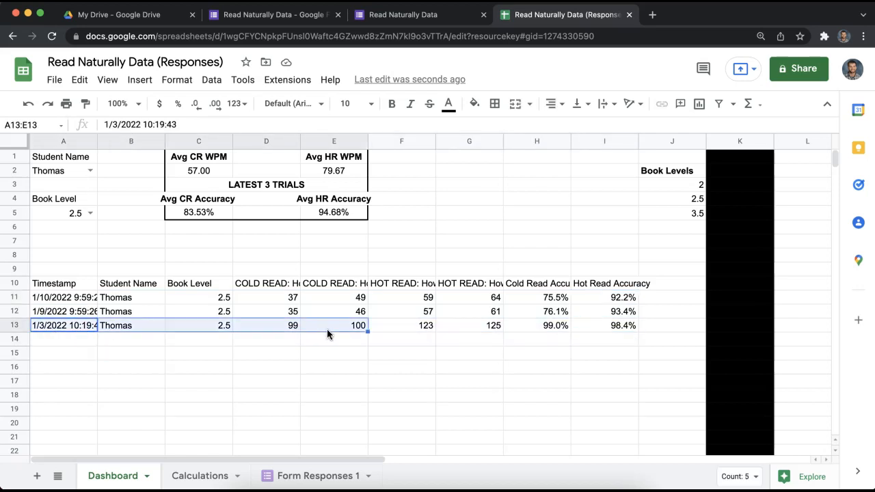
{"action": "left_click", "coordinate": [206, 169]}
{"action": "double_click", "coordinate": [233, 171]}
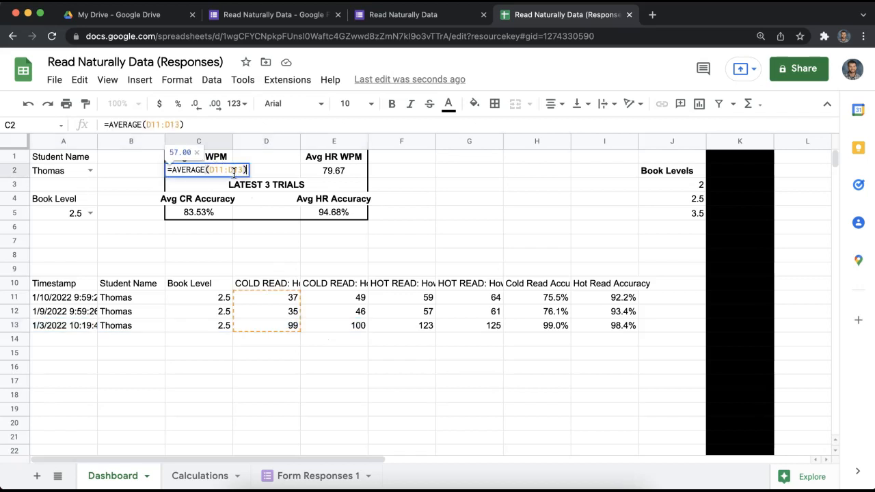
{"action": "left_click", "coordinate": [503, 233]}
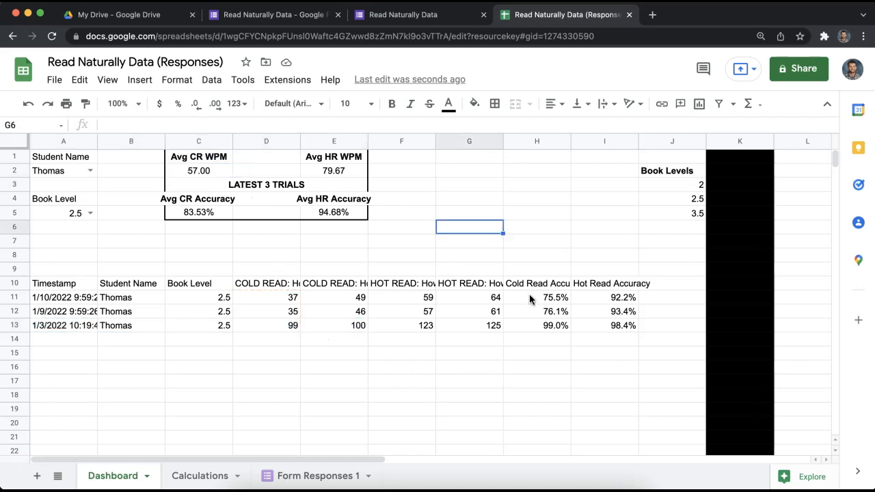
{"action": "left_click", "coordinate": [452, 256]}
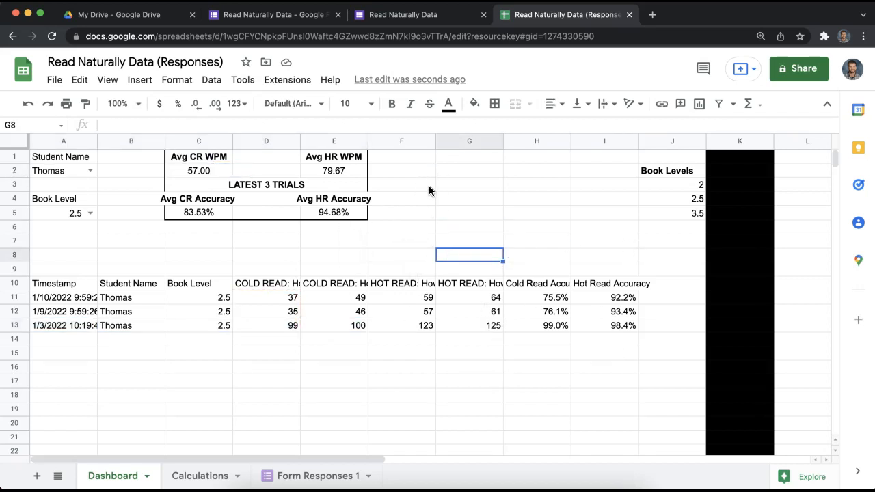
{"action": "left_click", "coordinate": [433, 19]}
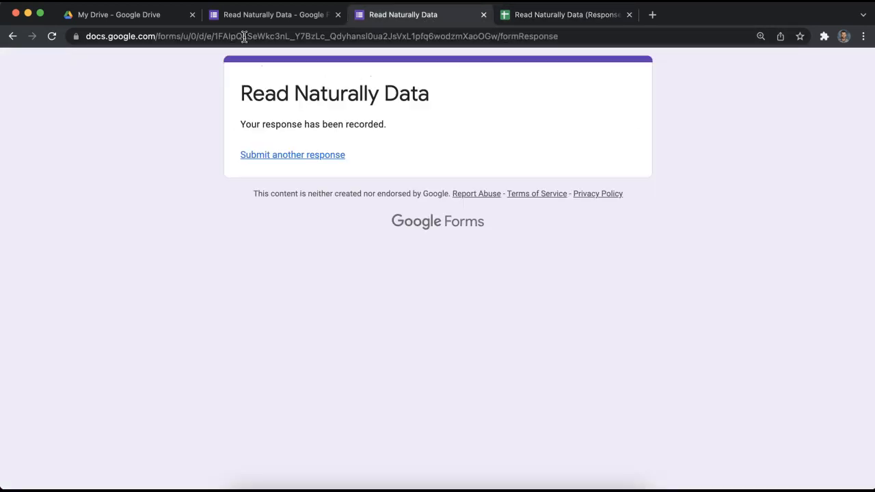
{"action": "left_click", "coordinate": [545, 16]}
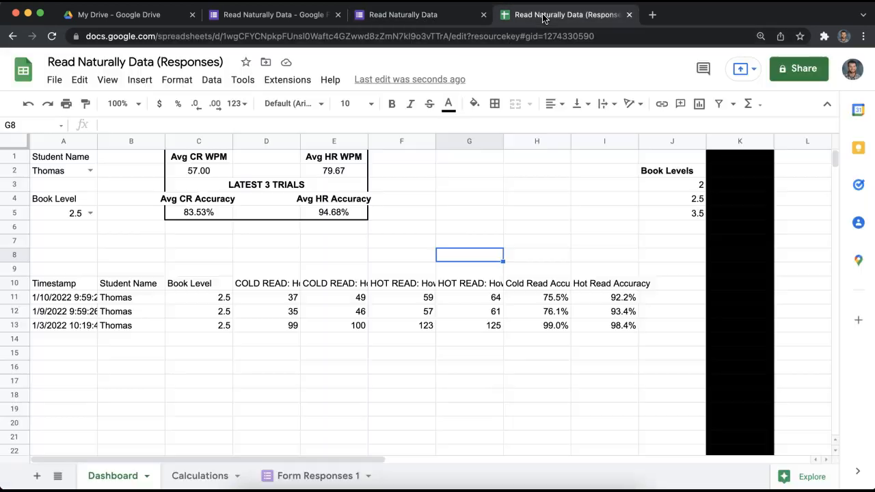
{"action": "left_click", "coordinate": [518, 188]}
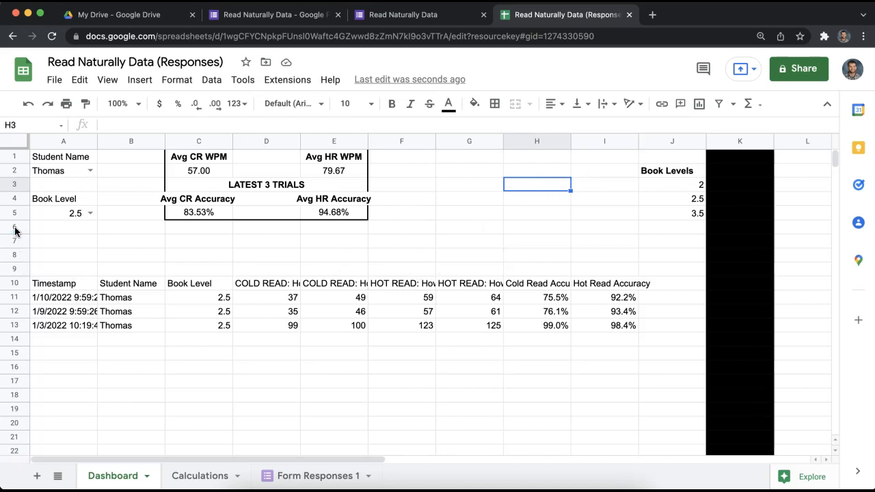
- Insert ten blank rows between the summary box and the records table, placing the table's header in row 20
{"action": "left_click_drag", "start_coordinate": [14, 227], "coordinate": [13, 256]}
{"action": "right_click", "coordinate": [14, 258]}
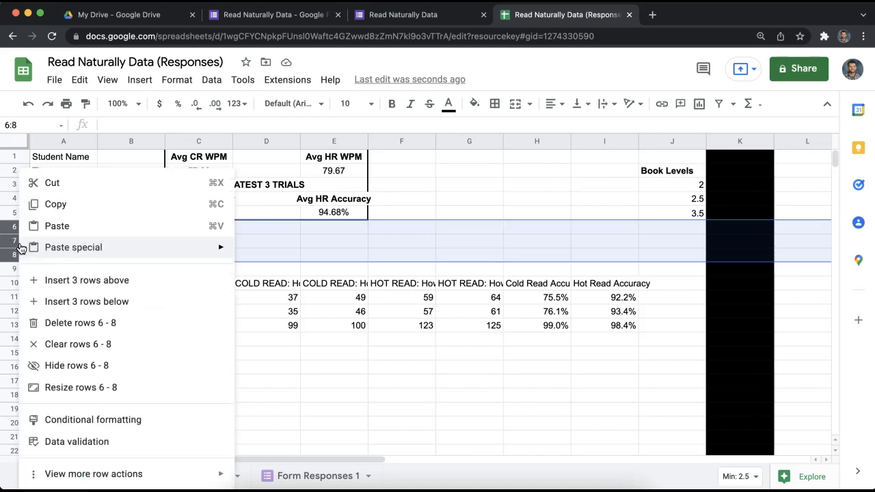
{"action": "left_click", "coordinate": [107, 309]}
{"action": "left_click_drag", "start_coordinate": [15, 228], "coordinate": [19, 302]}
{"action": "right_click", "coordinate": [19, 302]}
{"action": "left_click", "coordinate": [58, 279]}
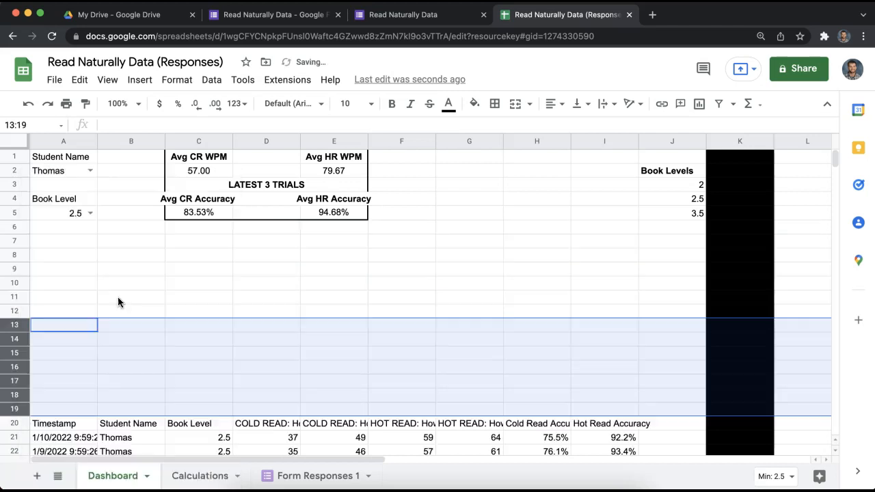
{"action": "left_click", "coordinate": [407, 268]}
{"action": "scroll", "coordinate": [467, 313], "scroll_direction": "down", "scroll_amount": 4}
{"action": "scroll", "coordinate": [314, 283], "scroll_direction": "up", "scroll_amount": 5}
{"action": "scroll", "coordinate": [287, 289], "scroll_direction": "down", "scroll_amount": 2}
{"action": "scroll", "coordinate": [319, 324], "scroll_direction": "up", "scroll_amount": 2}
{"action": "scroll", "coordinate": [392, 385], "scroll_direction": "down", "scroll_amount": 1}
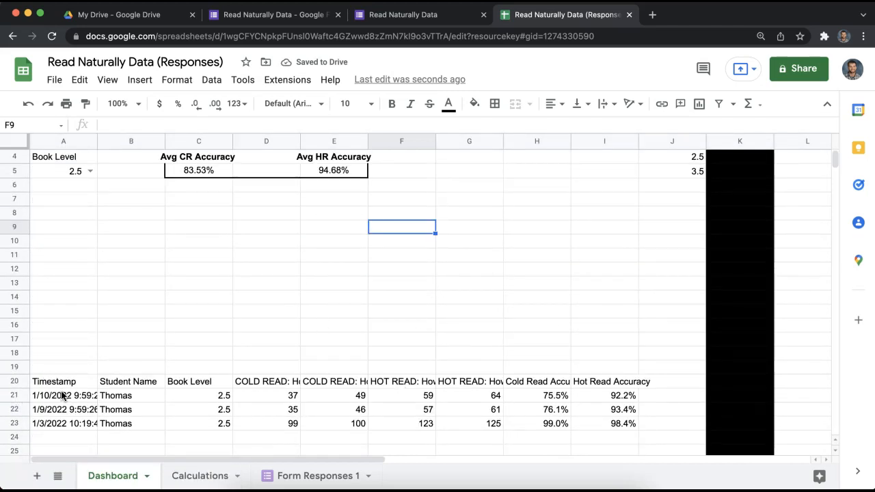
{"action": "scroll", "coordinate": [196, 199], "scroll_direction": "up", "scroll_amount": 2}
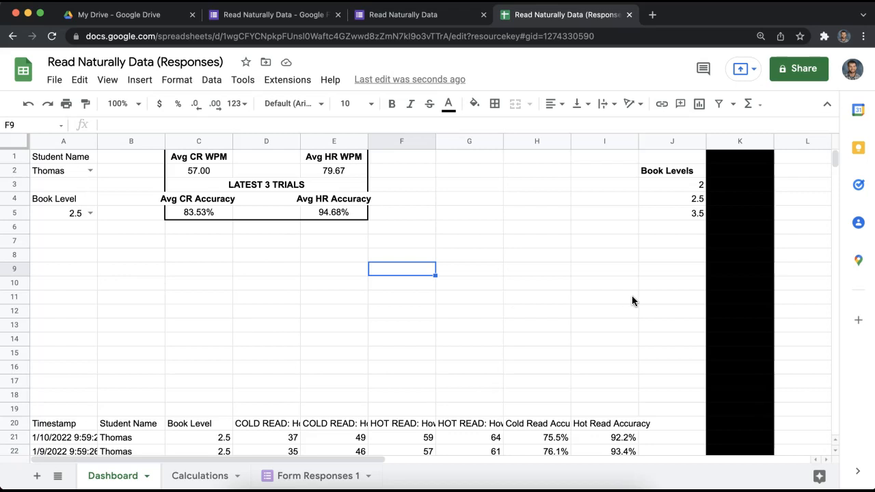
{"action": "left_click", "coordinate": [612, 270]}
{"action": "left_click_drag", "start_coordinate": [523, 242], "coordinate": [482, 242]}
{"action": "left_click", "coordinate": [402, 255]}
{"action": "left_click", "coordinate": [329, 297]}
- Insert a chart and resize it to fit the blank rows between the summary box and the records table
{"action": "left_click", "coordinate": [205, 284]}
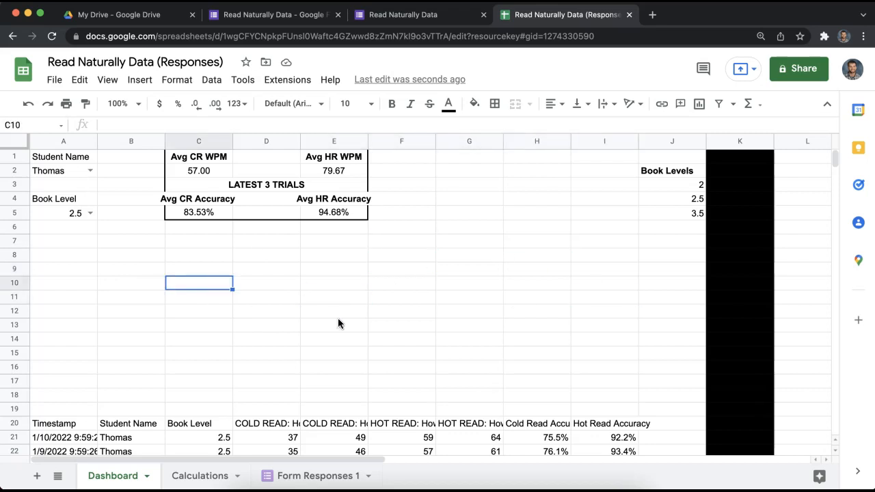
{"action": "left_click", "coordinate": [138, 80]}
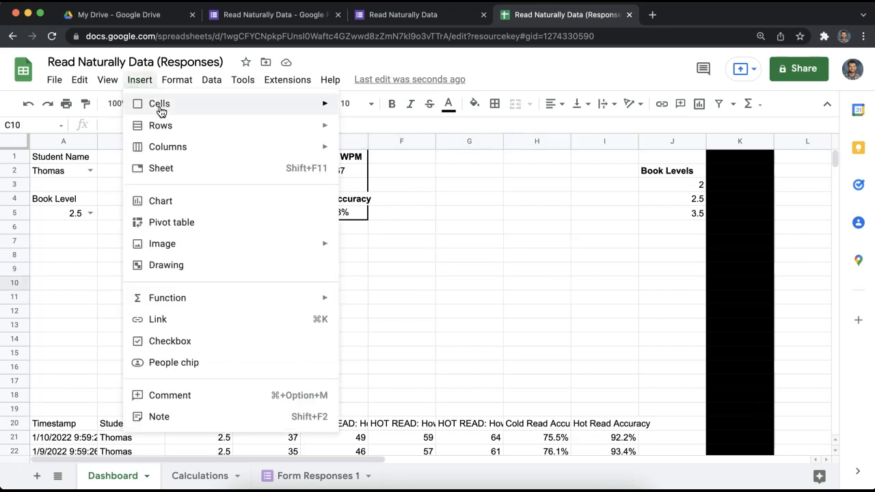
{"action": "left_click", "coordinate": [216, 207]}
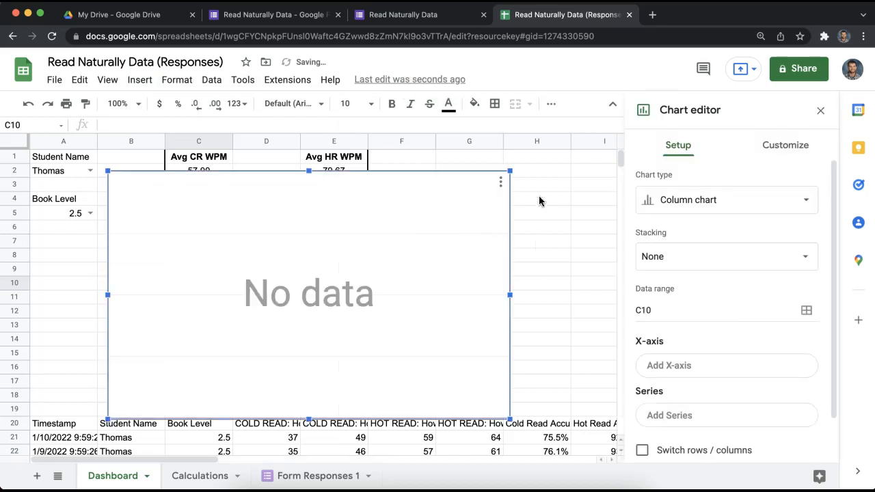
{"action": "left_click_drag", "start_coordinate": [513, 170], "coordinate": [383, 241]}
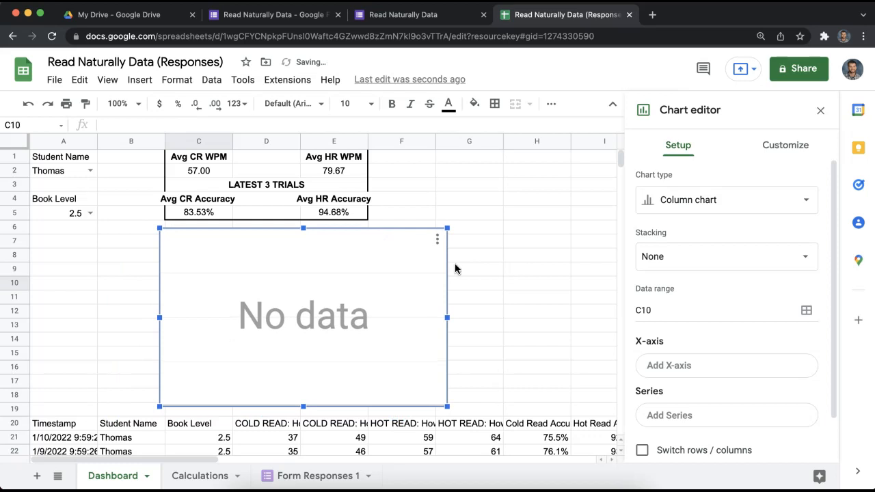
- Reopen the chart for editing and set its chart type to Line chart
{"action": "left_click", "coordinate": [514, 268]}
{"action": "left_click", "coordinate": [428, 269]}
{"action": "scroll", "coordinate": [353, 345], "scroll_direction": "down", "scroll_amount": 1}
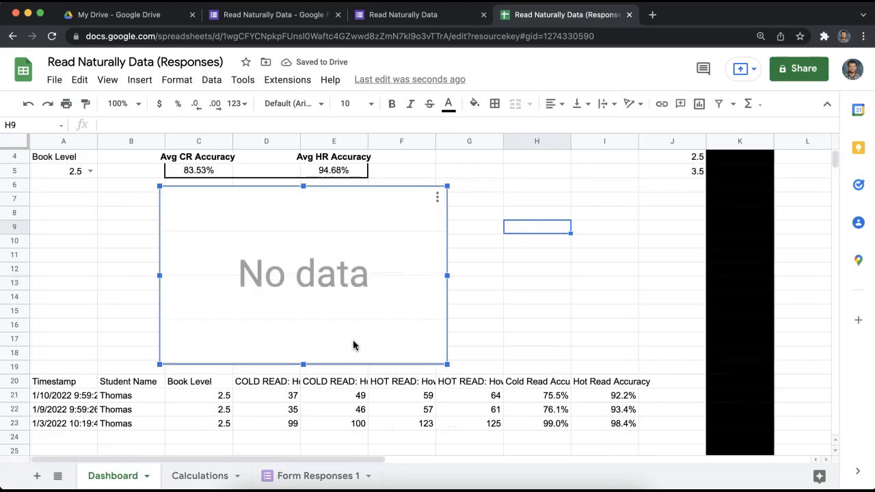
{"action": "left_click", "coordinate": [437, 197]}
{"action": "left_click", "coordinate": [424, 164]}
{"action": "left_click", "coordinate": [752, 202]}
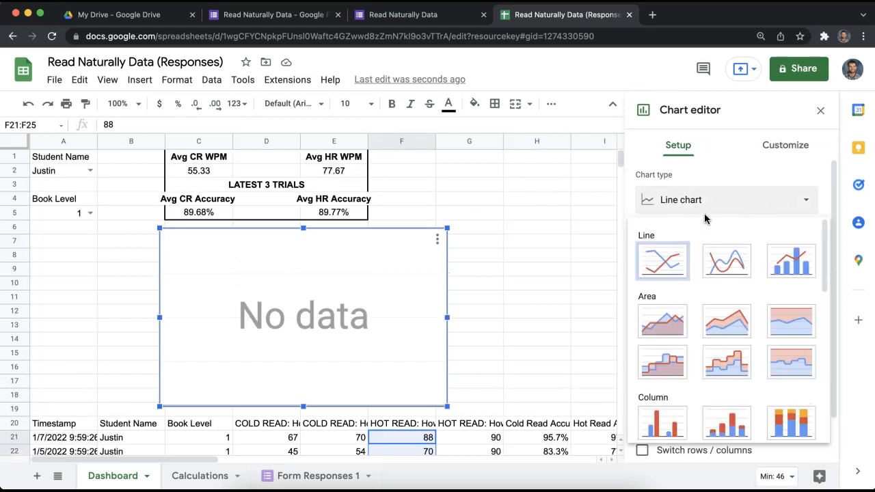
{"action": "left_click", "coordinate": [711, 206]}
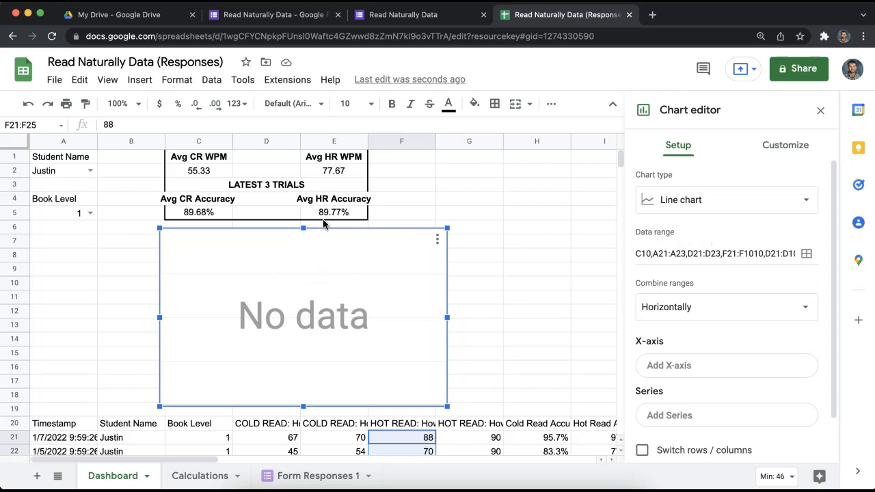
- Set the line chart's X-axis to the timestamps in Dashboard range A21:A25
{"action": "scroll", "coordinate": [341, 239], "scroll_direction": "down", "scroll_amount": 1}
{"action": "scroll", "coordinate": [715, 328], "scroll_direction": "down", "scroll_amount": 1}
{"action": "left_click", "coordinate": [674, 345]}
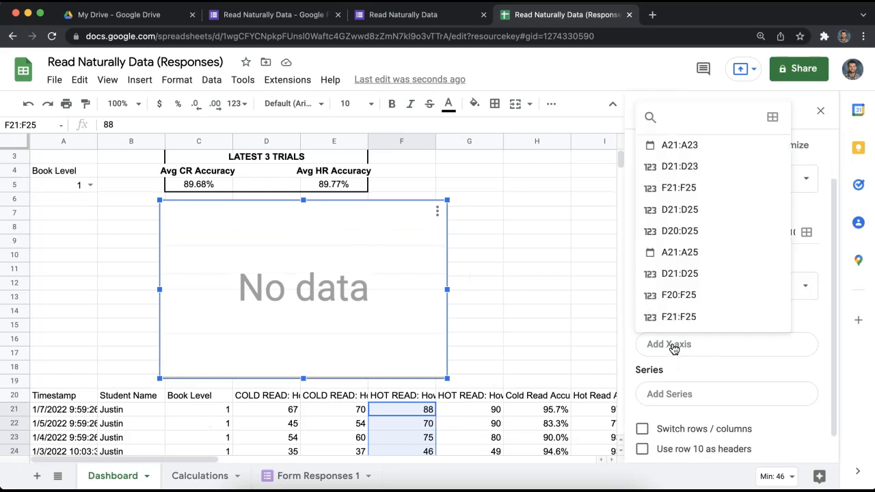
{"action": "left_click", "coordinate": [773, 117]}
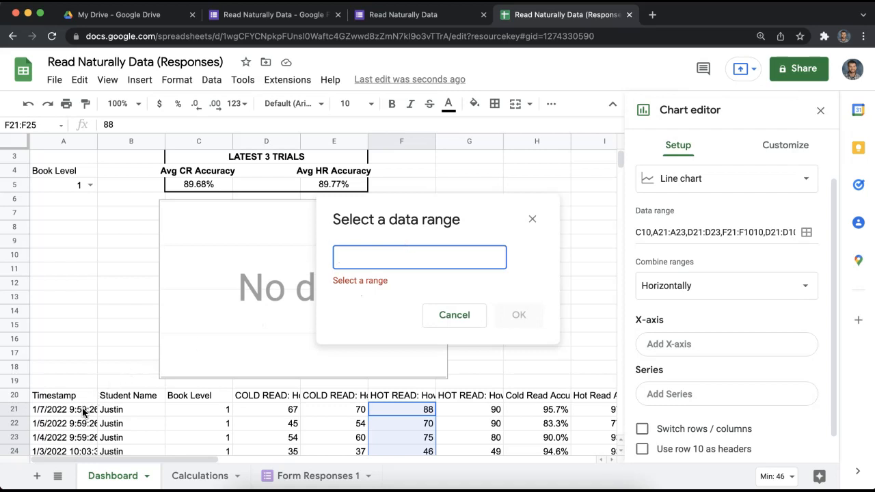
{"action": "left_click_drag", "start_coordinate": [88, 408], "coordinate": [85, 451]}
{"action": "left_click", "coordinate": [472, 256]}
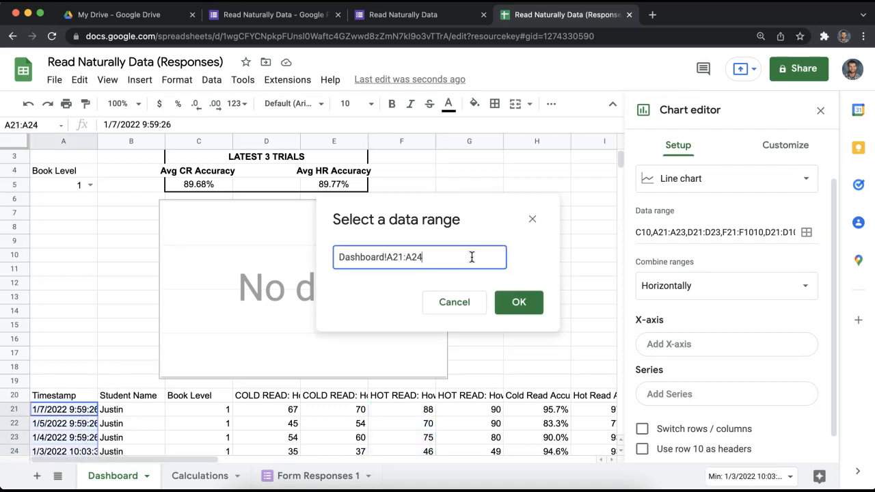
{"action": "type", "text": "25"}
{"action": "left_click", "coordinate": [513, 301]}
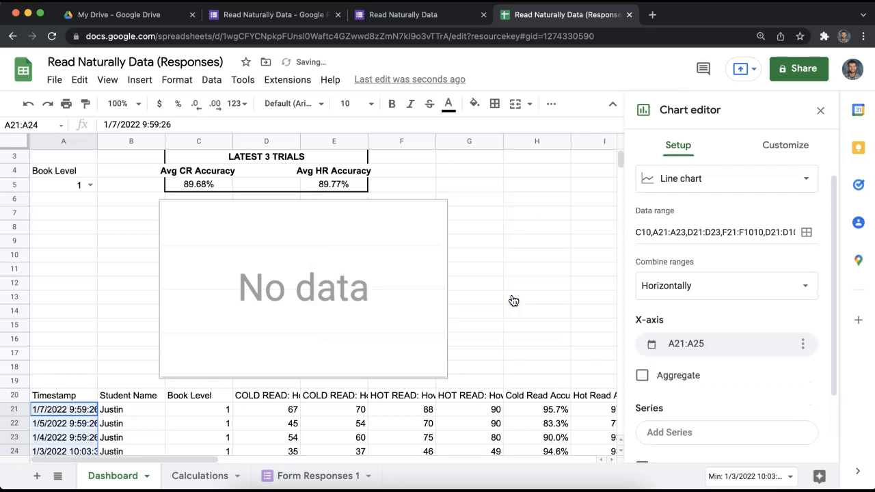
- Add the cold read words correct in D21:D25 as the line chart's first series
{"action": "scroll", "coordinate": [767, 353], "scroll_direction": "down", "scroll_amount": 1}
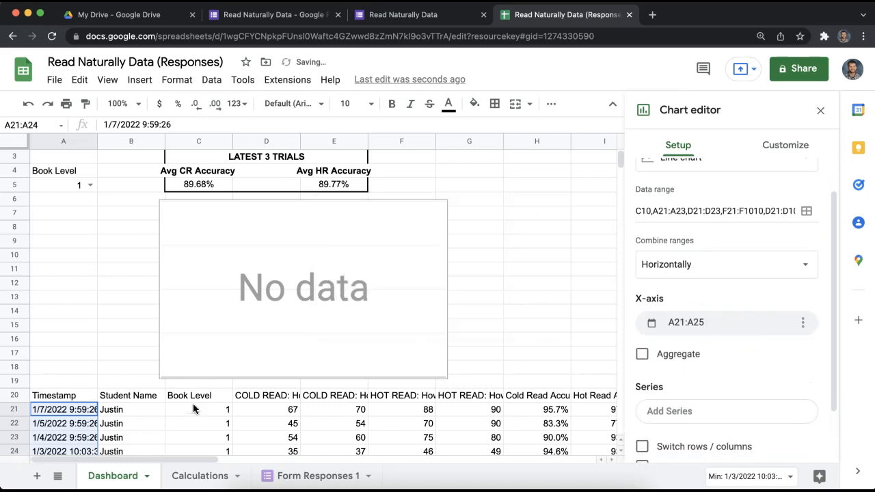
{"action": "left_click", "coordinate": [693, 417]}
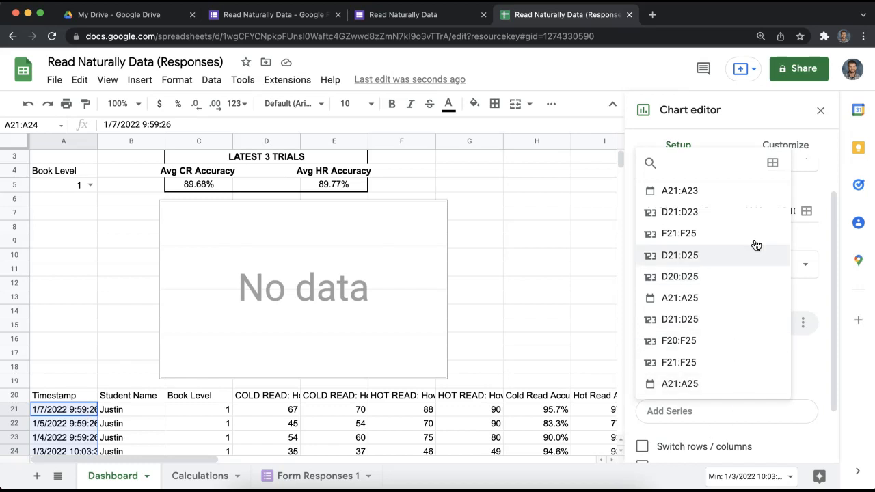
{"action": "left_click", "coordinate": [773, 163]}
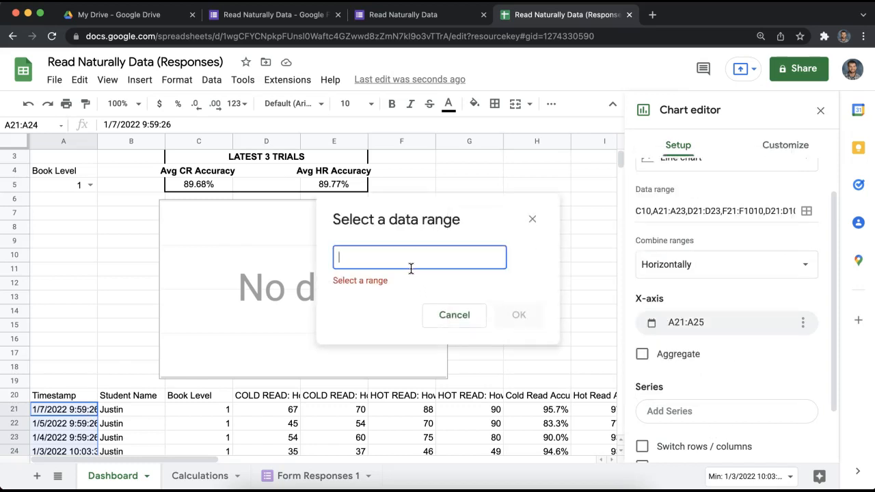
{"action": "left_click_drag", "start_coordinate": [283, 411], "coordinate": [299, 425]}
{"action": "left_click", "coordinate": [458, 264]}
{"action": "type", "text": "25"}
{"action": "left_click", "coordinate": [514, 302]}
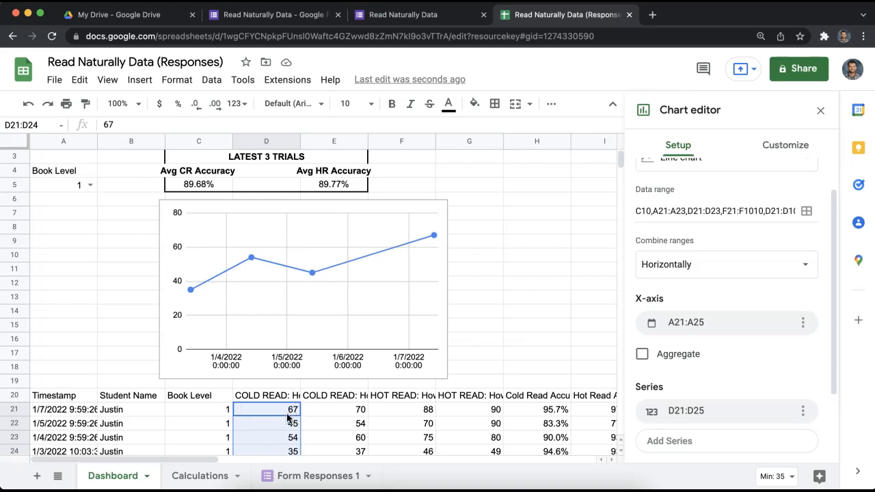
- Add the hot read words correct in F21:F25 as the line chart's second series
{"action": "scroll", "coordinate": [752, 391], "scroll_direction": "down", "scroll_amount": 2}
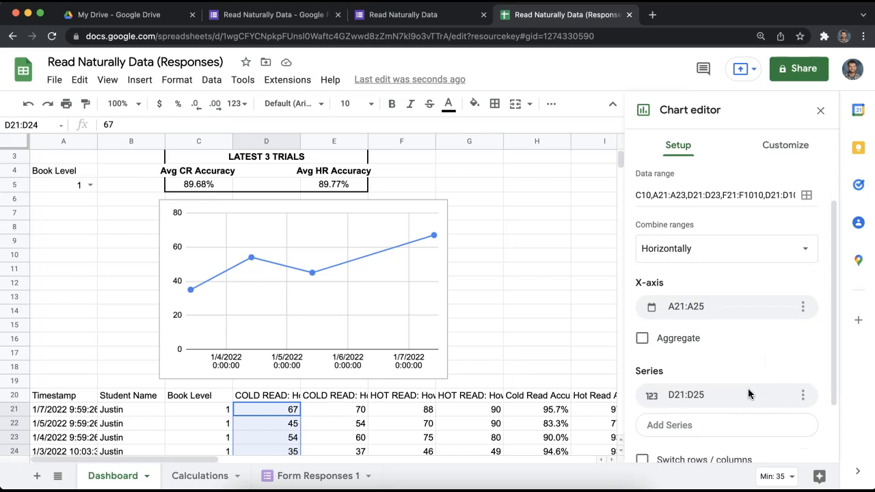
{"action": "left_click", "coordinate": [745, 378]}
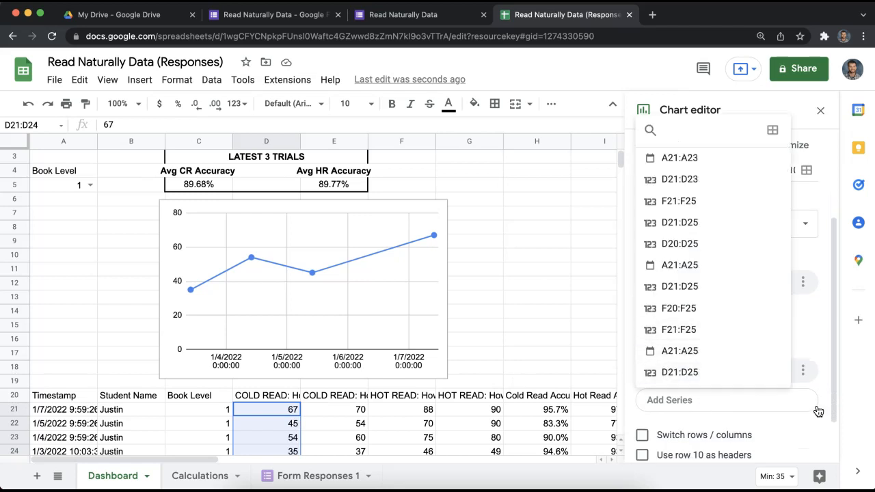
{"action": "left_click", "coordinate": [779, 129]}
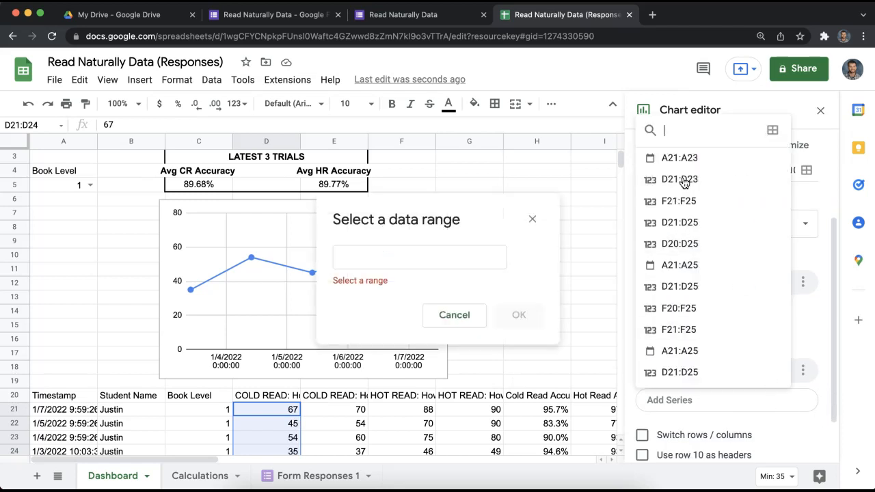
{"action": "left_click", "coordinate": [499, 256]}
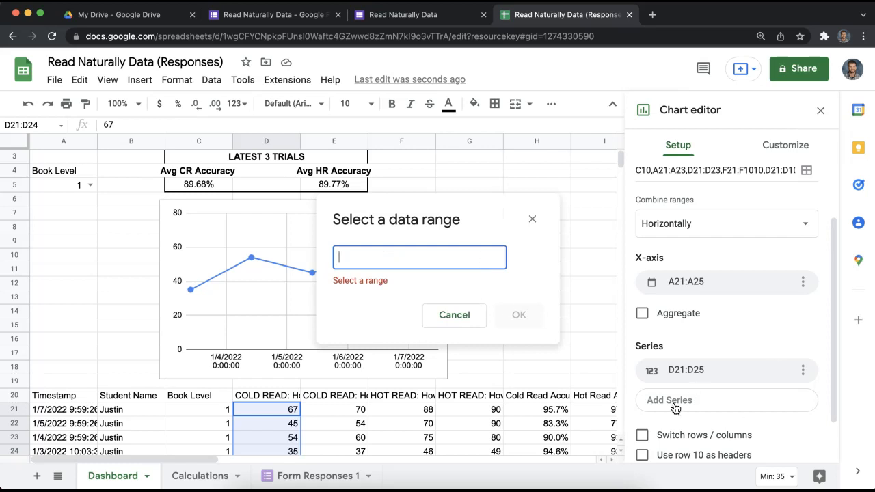
{"action": "left_click", "coordinate": [418, 413]}
{"action": "left_click_drag", "start_coordinate": [419, 419], "coordinate": [420, 441]}
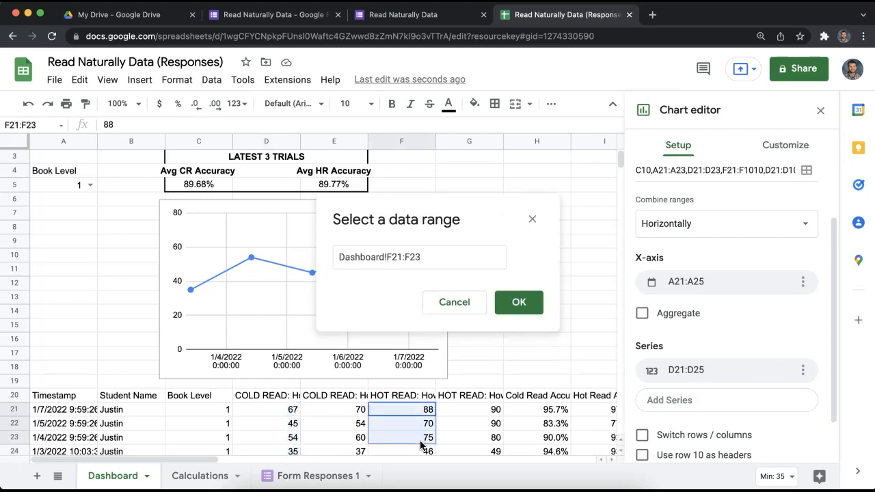
{"action": "left_click", "coordinate": [438, 260]}
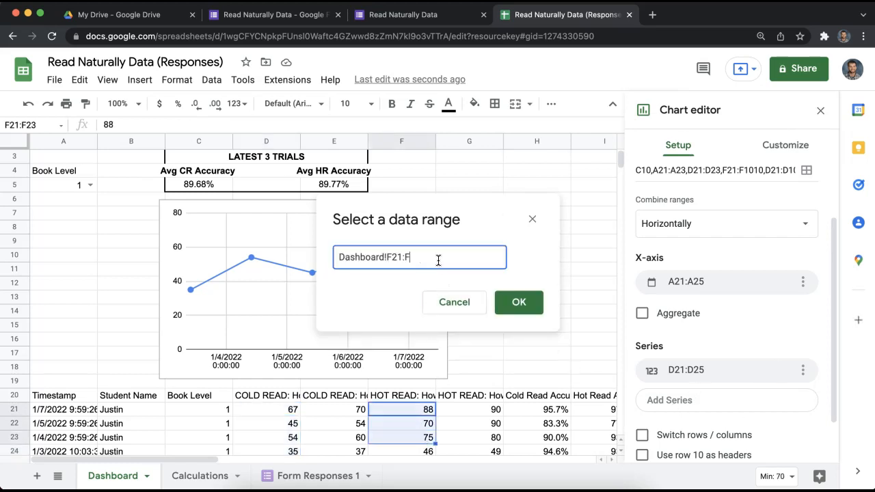
{"action": "type", "text": "25"}
{"action": "key", "text": "Return"}
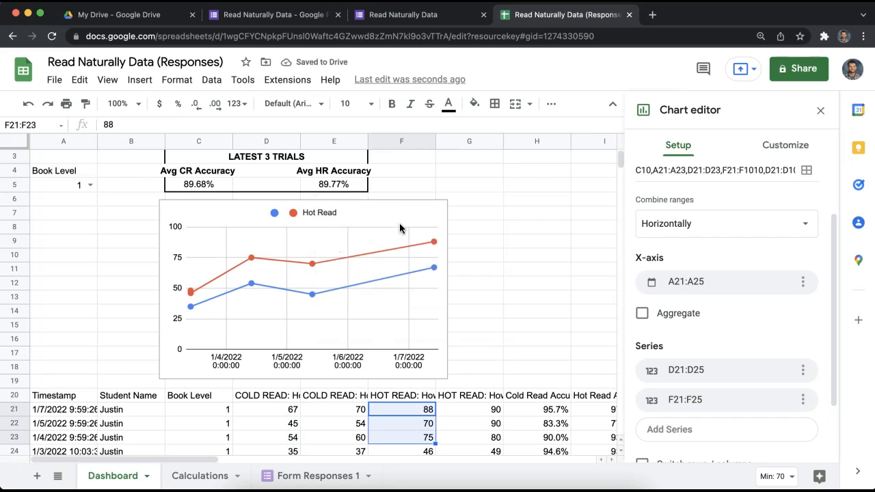
{"action": "scroll", "coordinate": [779, 321], "scroll_direction": "down", "scroll_amount": 2}
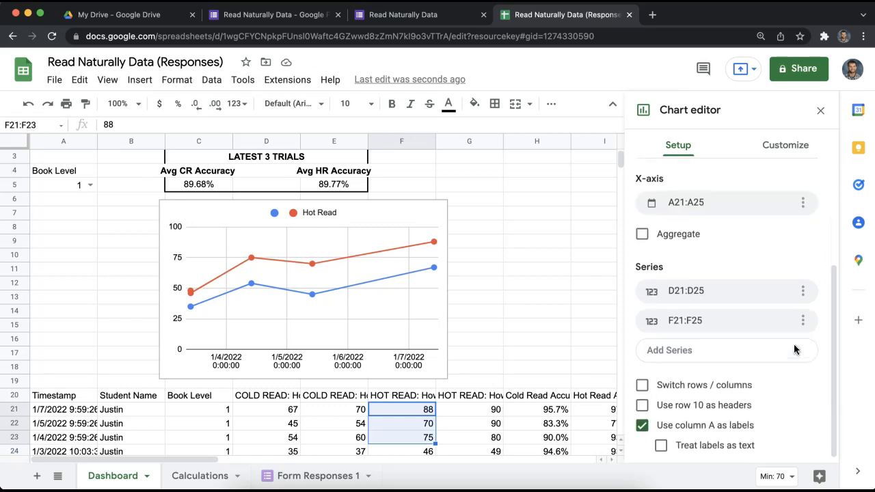
{"action": "scroll", "coordinate": [795, 321], "scroll_direction": "up", "scroll_amount": 2}
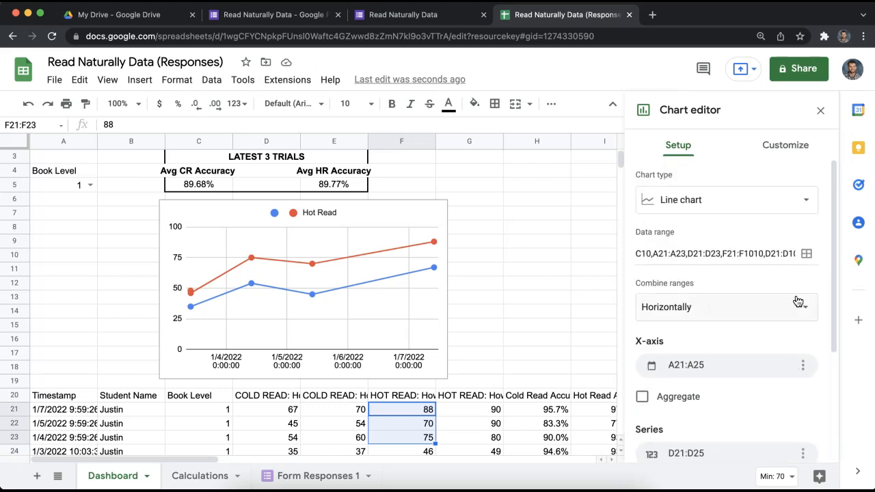
- Open the series customization settings of the line chart to reach the point formatting options
{"action": "left_click", "coordinate": [782, 147]}
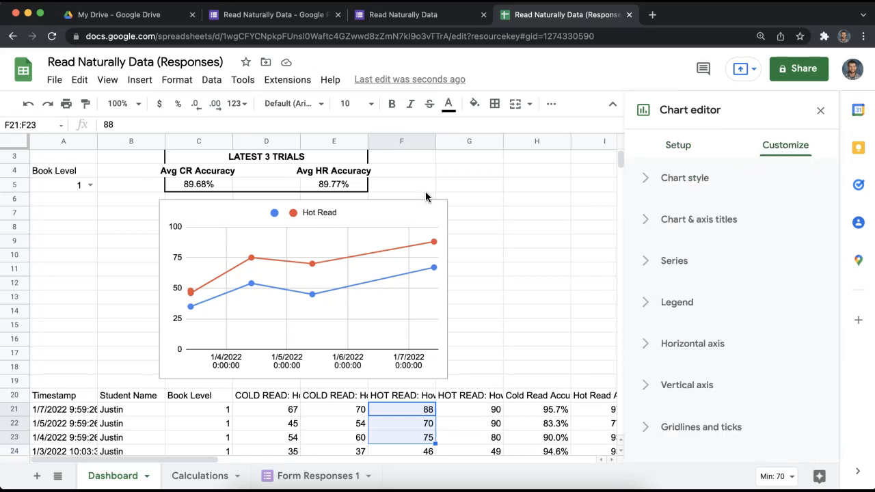
{"action": "left_click", "coordinate": [420, 222]}
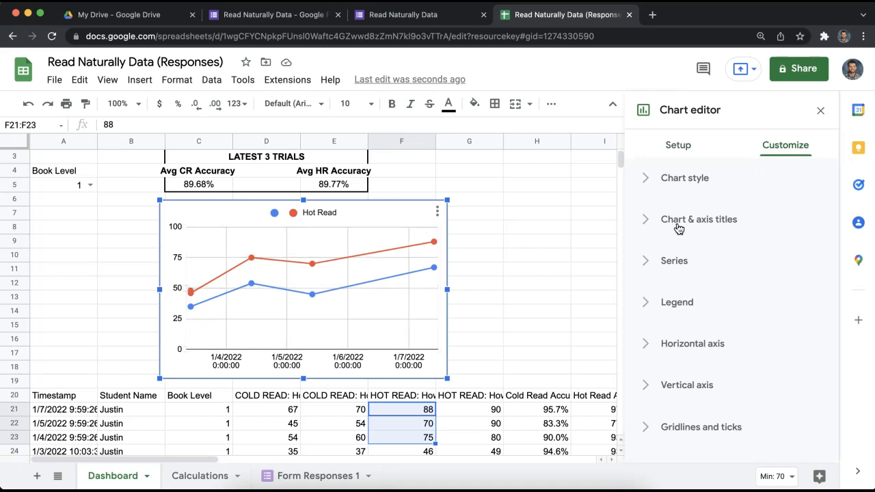
{"action": "left_click", "coordinate": [684, 258]}
{"action": "scroll", "coordinate": [751, 270], "scroll_direction": "down", "scroll_amount": 3}
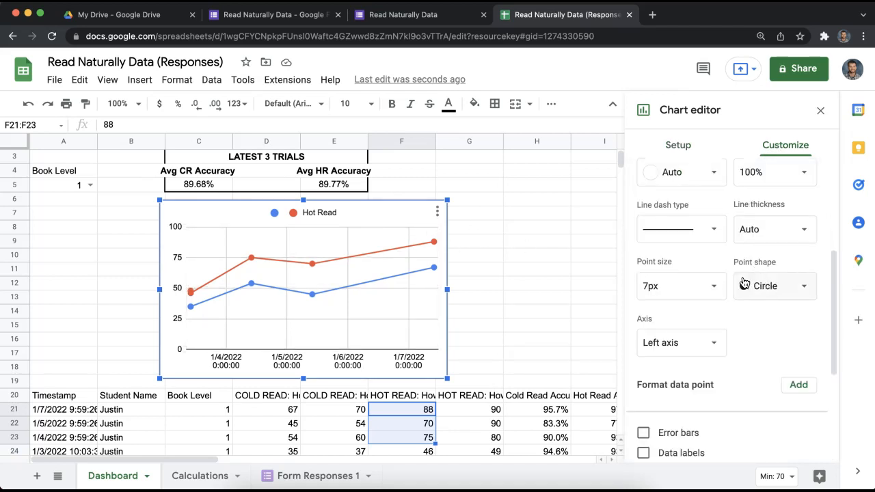
- Try other point shapes for all chart series, including Diamond and X mark, and return to Circle
{"action": "left_click", "coordinate": [794, 290]}
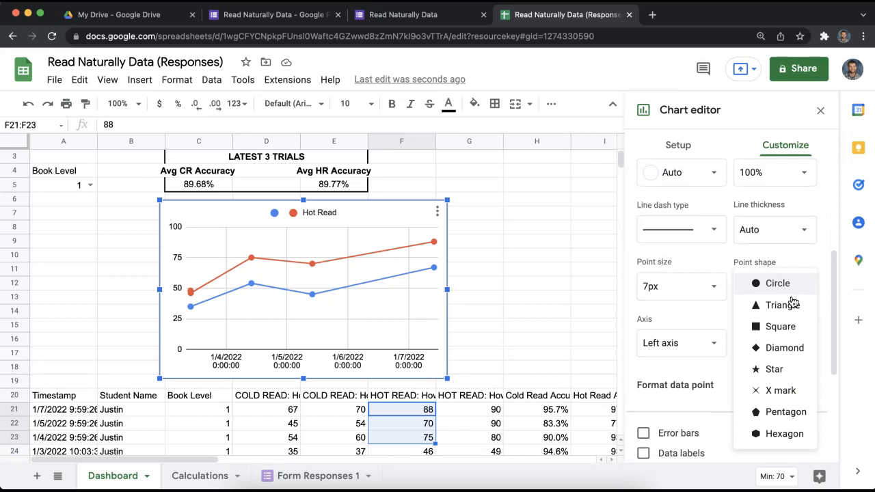
{"action": "left_click", "coordinate": [788, 350]}
{"action": "left_click", "coordinate": [791, 295]}
{"action": "left_click", "coordinate": [783, 308]}
{"action": "left_click", "coordinate": [789, 295]}
{"action": "left_click", "coordinate": [784, 306]}
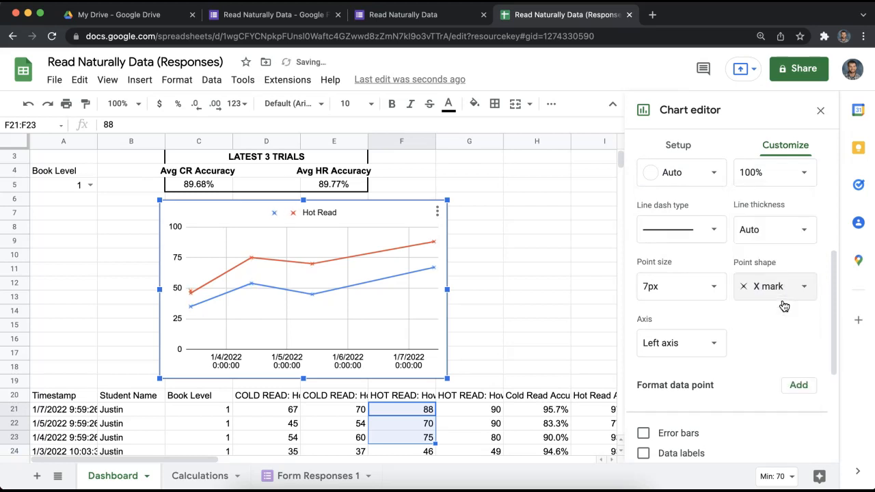
{"action": "left_click", "coordinate": [791, 299]}
{"action": "left_click", "coordinate": [771, 177]}
- Set the point size of all chart series to 2px and collapse the series settings
{"action": "left_click", "coordinate": [713, 287]}
{"action": "left_click", "coordinate": [681, 337]}
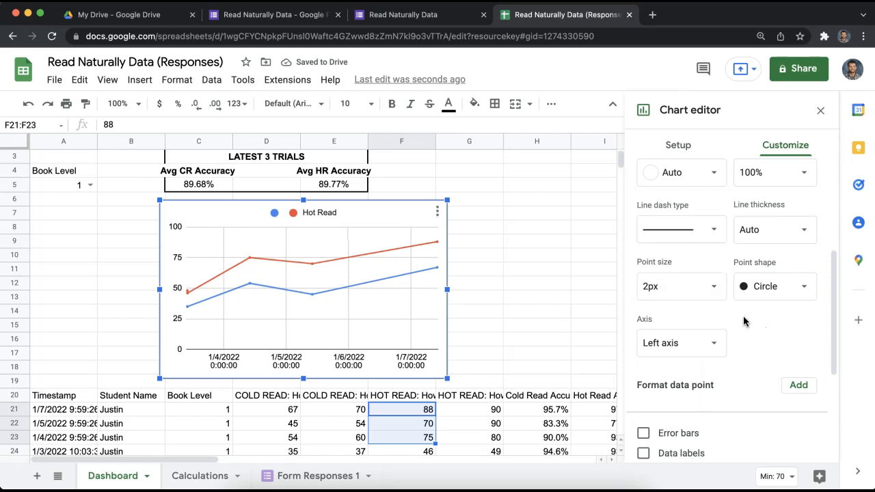
{"action": "scroll", "coordinate": [744, 325], "scroll_direction": "up", "scroll_amount": 3}
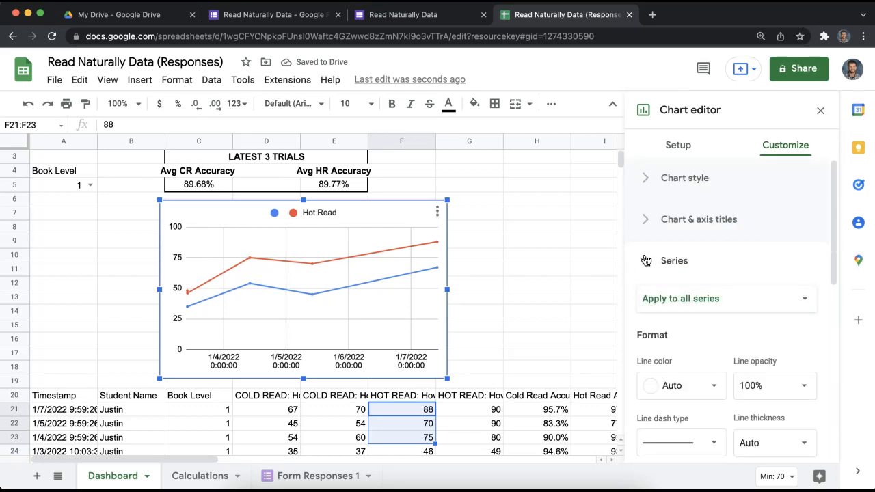
{"action": "left_click", "coordinate": [646, 261]}
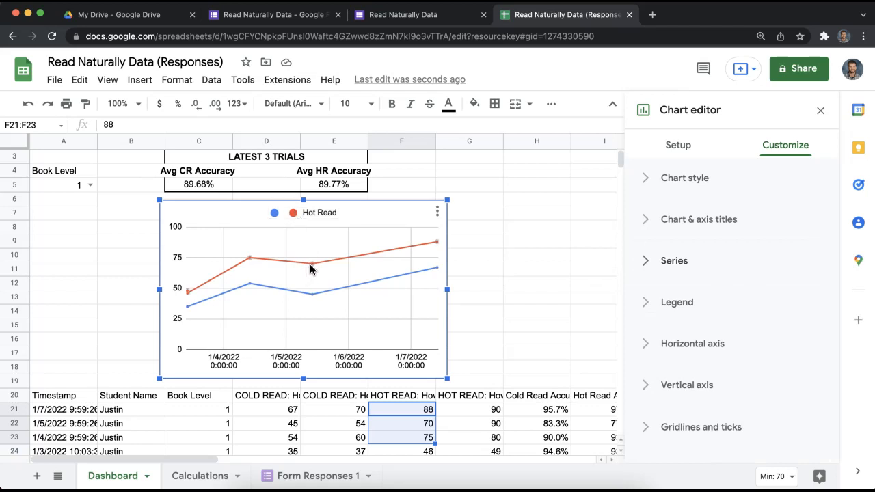
- Label the blue series in the chart's legend "Cold Read" and close the chart editor
{"action": "double_click", "coordinate": [276, 214]}
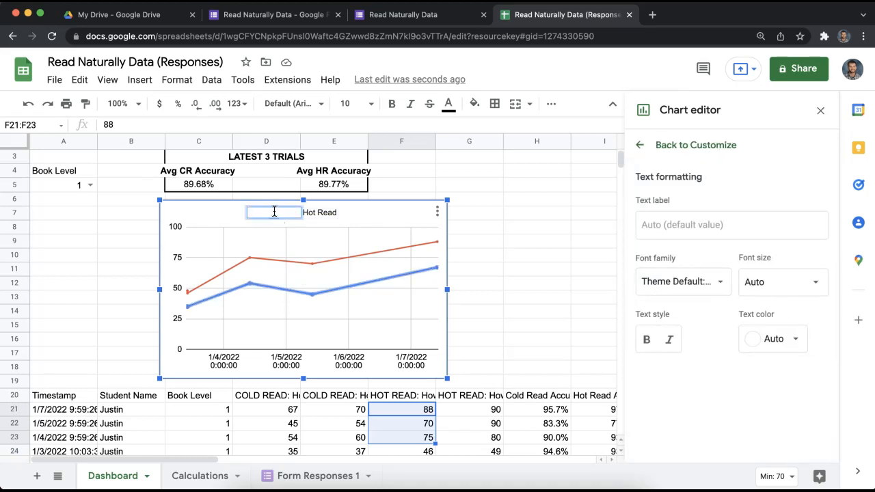
{"action": "left_click", "coordinate": [235, 214]}
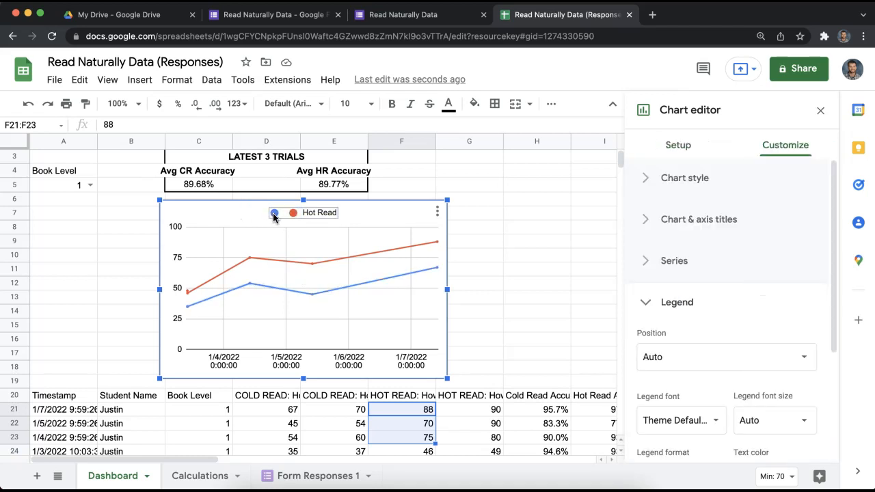
{"action": "left_click", "coordinate": [274, 214]}
{"action": "left_click", "coordinate": [693, 229]}
{"action": "type", "text": "Cold Read"}
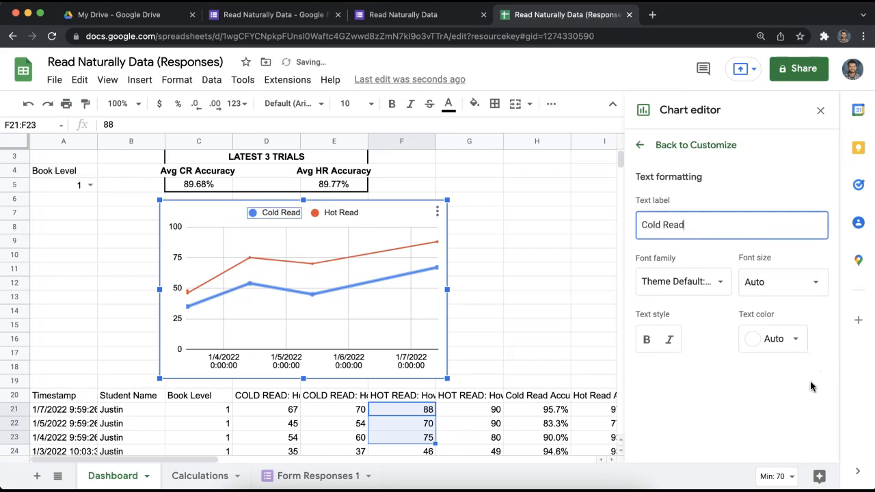
{"action": "left_click", "coordinate": [783, 408]}
{"action": "left_click", "coordinate": [734, 153]}
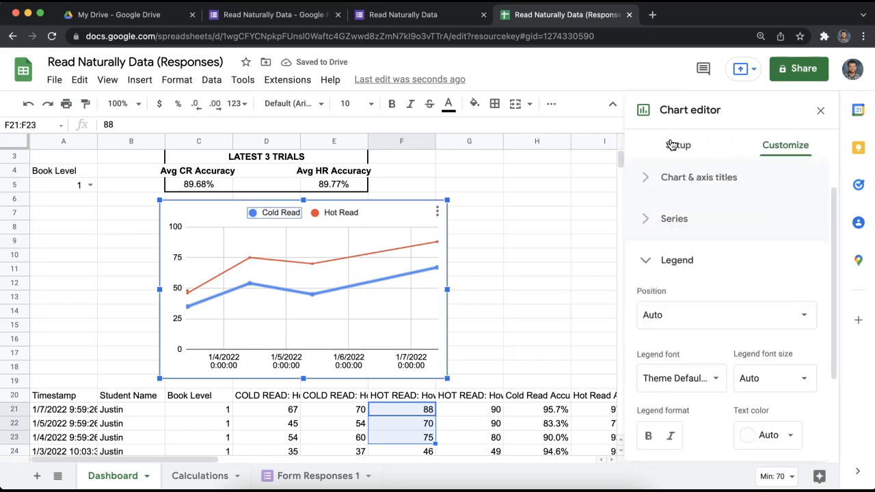
{"action": "scroll", "coordinate": [733, 280], "scroll_direction": "down", "scroll_amount": 2}
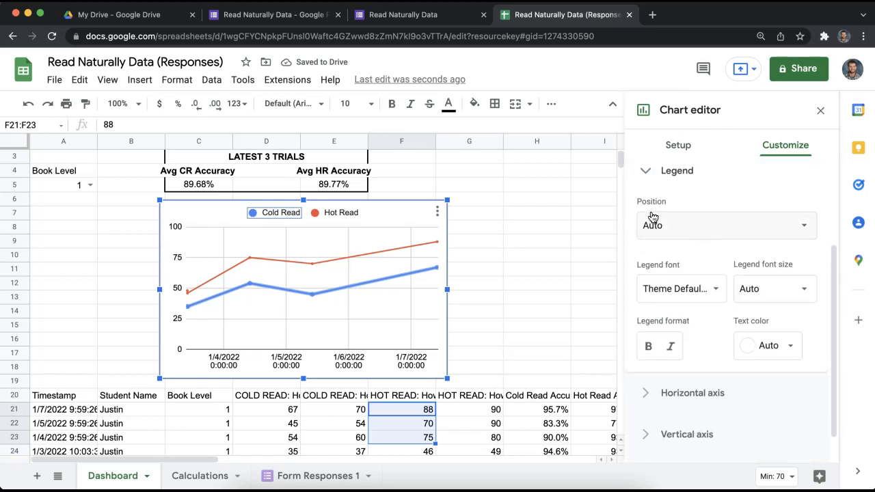
{"action": "left_click", "coordinate": [646, 176]}
{"action": "left_click", "coordinate": [820, 110]}
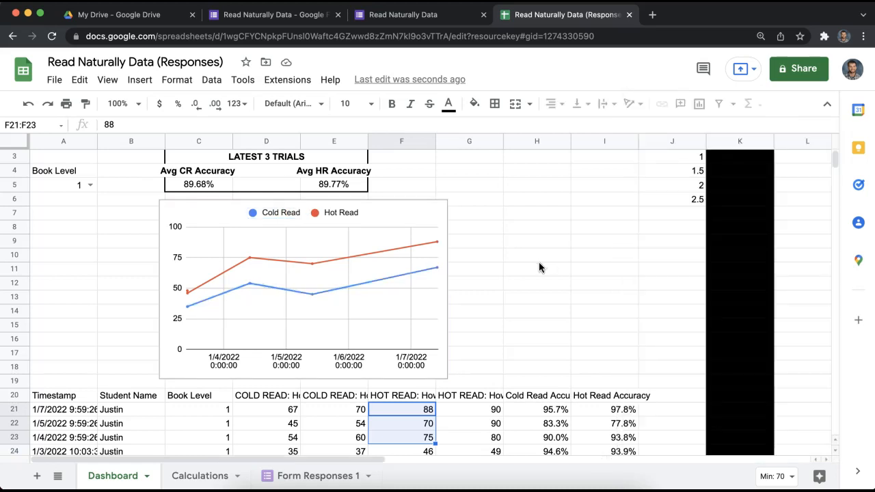
- Filter the dashboard to the second listed student in A2 and book level 2.5 in A5
{"action": "scroll", "coordinate": [509, 268], "scroll_direction": "up", "scroll_amount": 1}
{"action": "left_click", "coordinate": [77, 175]}
{"action": "left_click", "coordinate": [89, 171]}
{"action": "left_click", "coordinate": [50, 201]}
{"action": "left_click", "coordinate": [91, 171]}
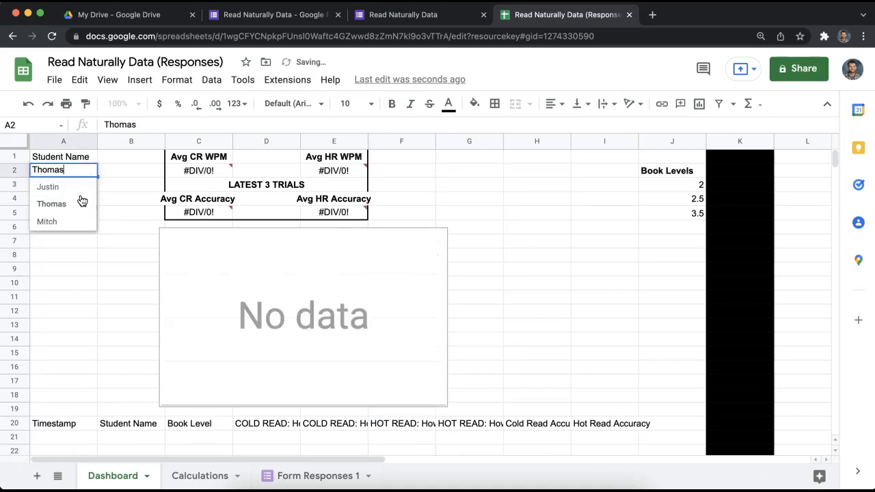
{"action": "left_click", "coordinate": [106, 185]}
{"action": "left_click", "coordinate": [90, 212]}
{"action": "left_click", "coordinate": [80, 246]}
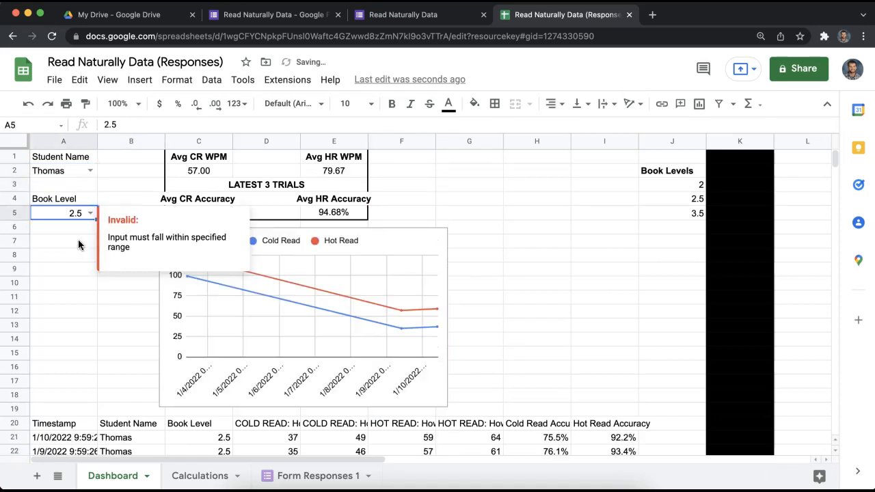
{"action": "left_click", "coordinate": [148, 176]}
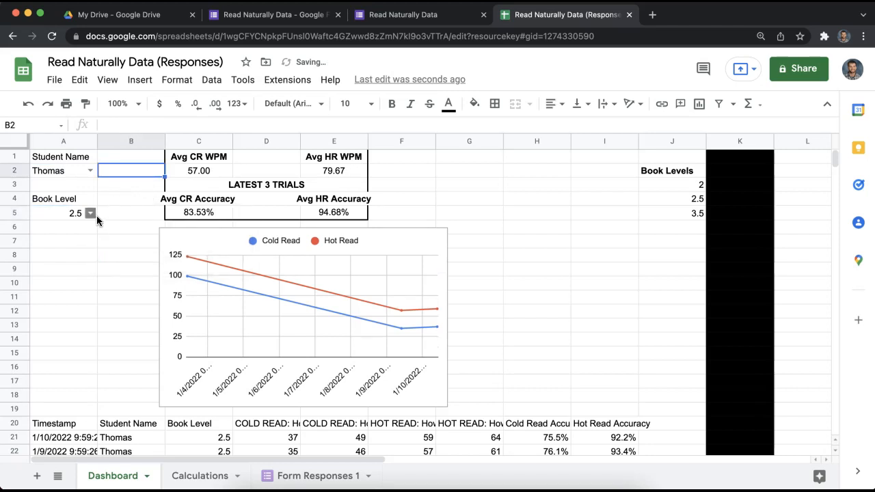
- Examine this student's filtered records below the chart and switch the book level in A5 to 3.5
{"action": "scroll", "coordinate": [132, 266], "scroll_direction": "down", "scroll_amount": 2}
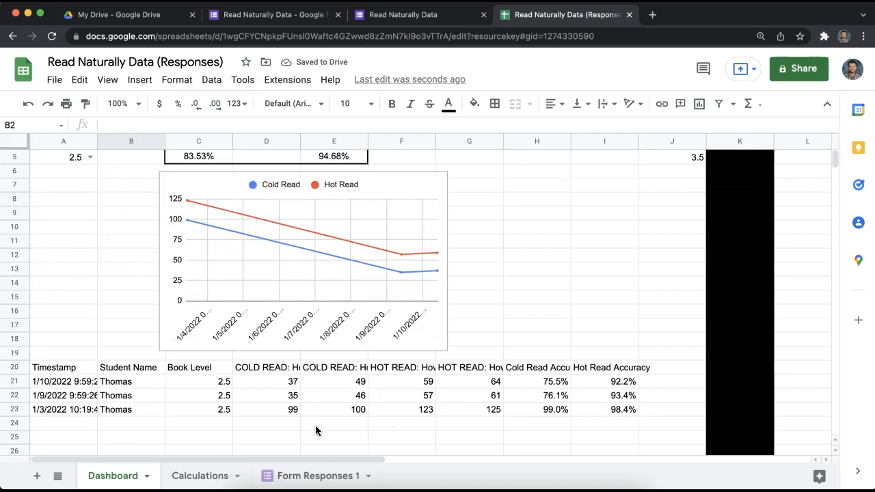
{"action": "left_click_drag", "start_coordinate": [264, 410], "coordinate": [616, 423]}
{"action": "scroll", "coordinate": [411, 287], "scroll_direction": "up", "scroll_amount": 2}
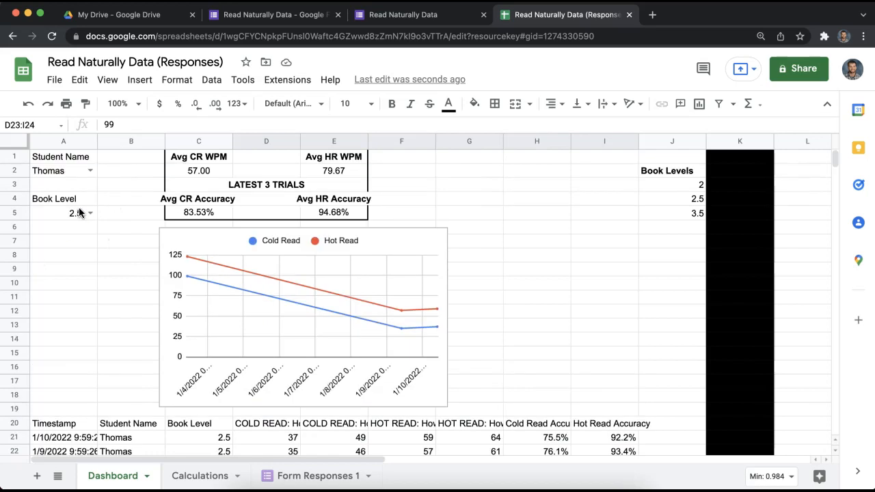
{"action": "left_click", "coordinate": [89, 213]}
{"action": "left_click", "coordinate": [75, 266]}
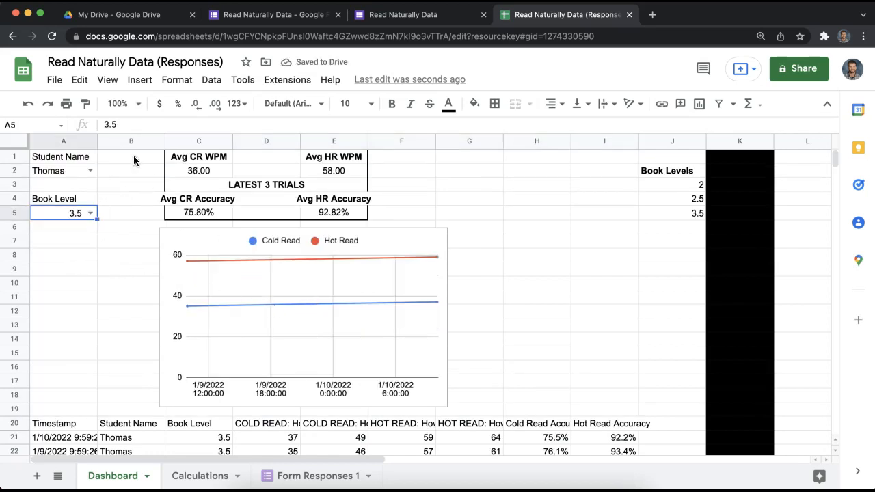
- Filter the dashboard to the third listed student in A2 and book level 1.5 in A5
{"action": "left_click", "coordinate": [89, 170]}
{"action": "left_click", "coordinate": [70, 222]}
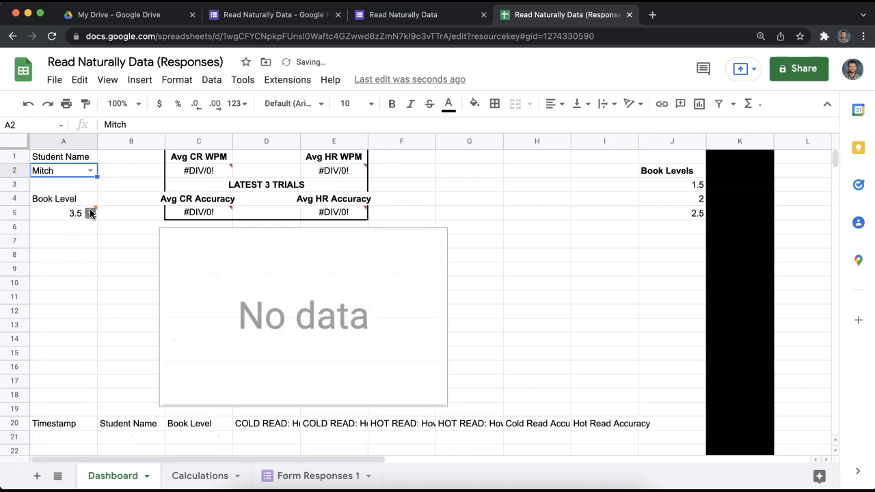
{"action": "left_click", "coordinate": [89, 212]}
{"action": "left_click", "coordinate": [75, 231]}
- Switch the third student's book level to 2 and on to 2.5, and examine the filtered records below the chart
{"action": "left_click", "coordinate": [86, 218]}
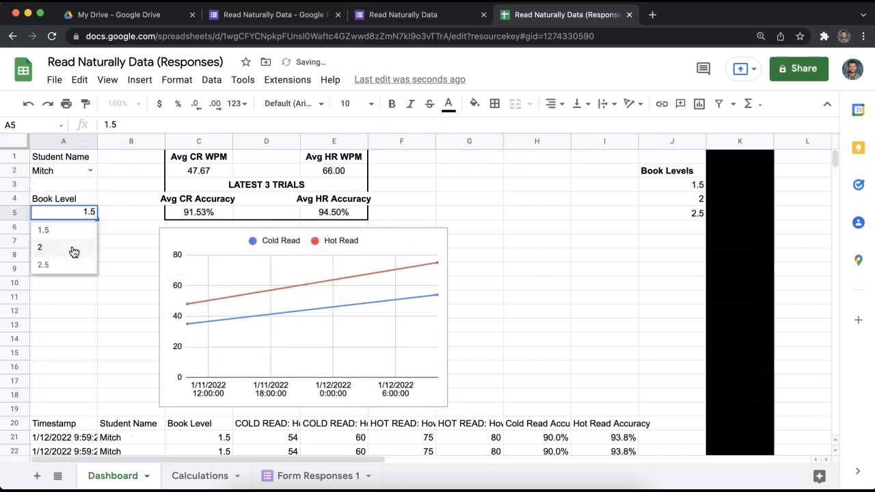
{"action": "left_click", "coordinate": [74, 248]}
{"action": "left_click", "coordinate": [89, 214]}
{"action": "left_click", "coordinate": [70, 264]}
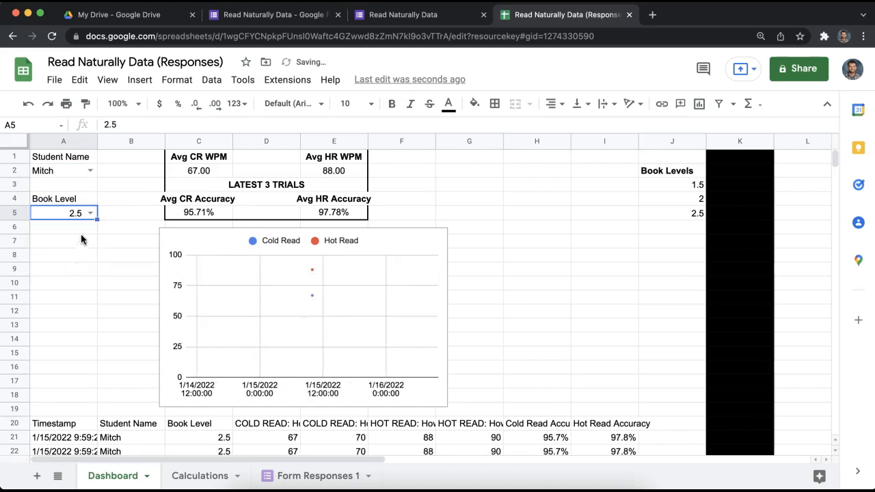
{"action": "scroll", "coordinate": [126, 284], "scroll_direction": "down", "scroll_amount": 1}
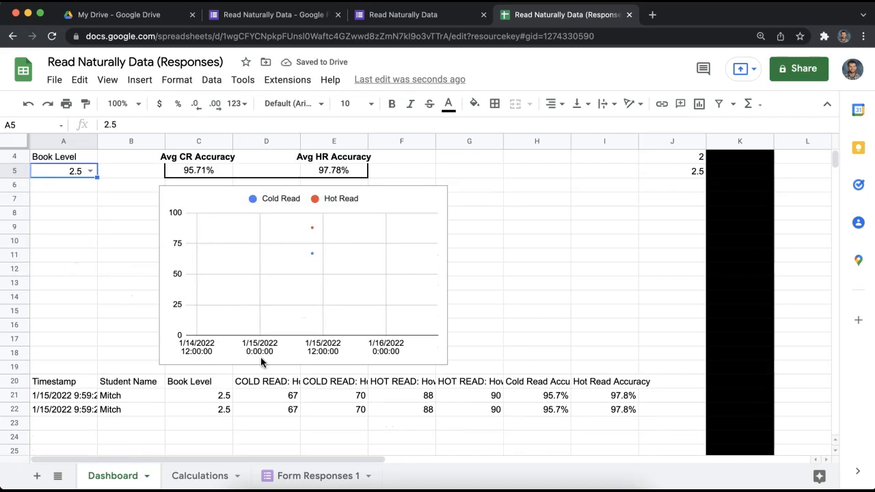
{"action": "left_click", "coordinate": [224, 396]}
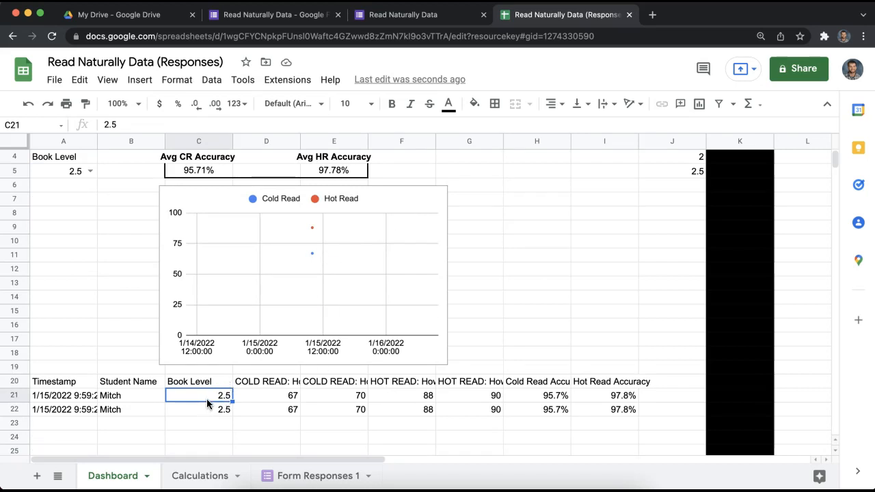
{"action": "scroll", "coordinate": [123, 225], "scroll_direction": "up", "scroll_amount": 1}
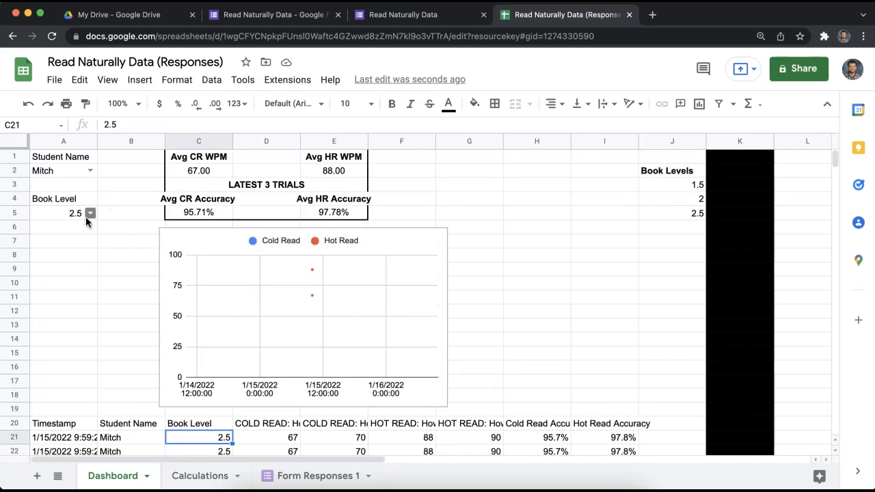
- Switch the book level in A5 to 2 and back to 1.5, and select the line chart
{"action": "left_click", "coordinate": [89, 214]}
{"action": "left_click", "coordinate": [68, 248]}
{"action": "left_click", "coordinate": [90, 216]}
{"action": "left_click", "coordinate": [74, 232]}
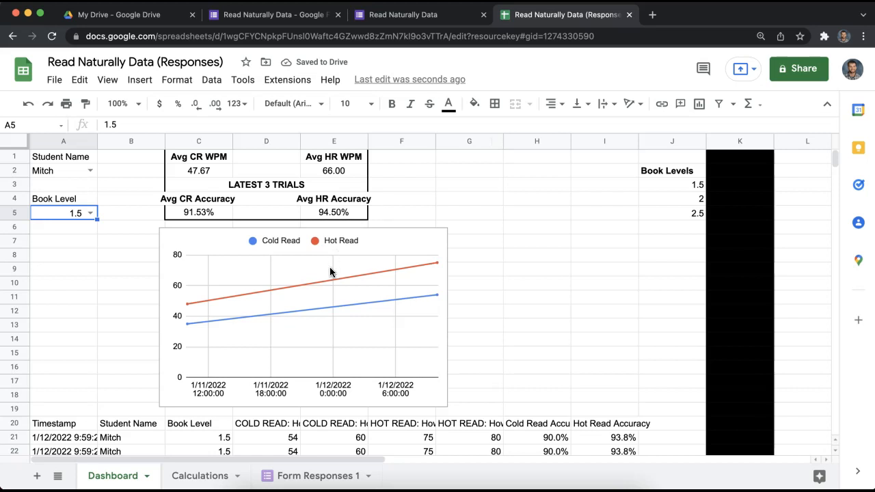
{"action": "left_click", "coordinate": [471, 214]}
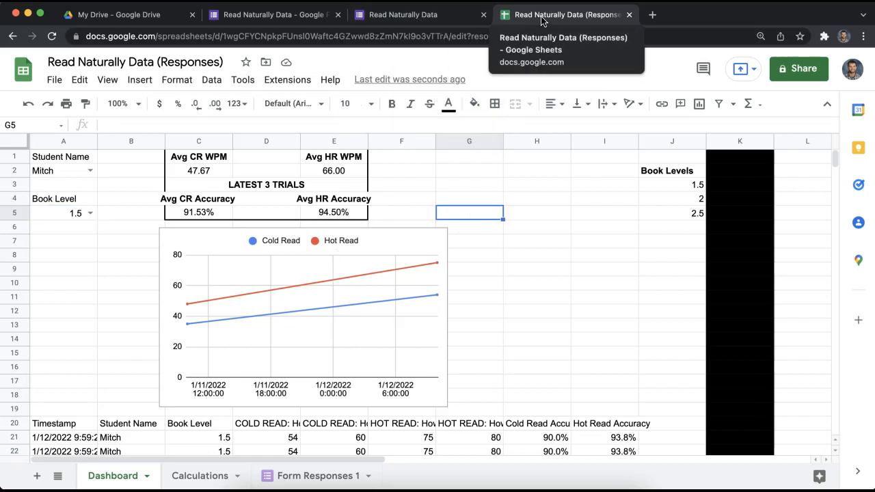
{"action": "left_click", "coordinate": [412, 247]}
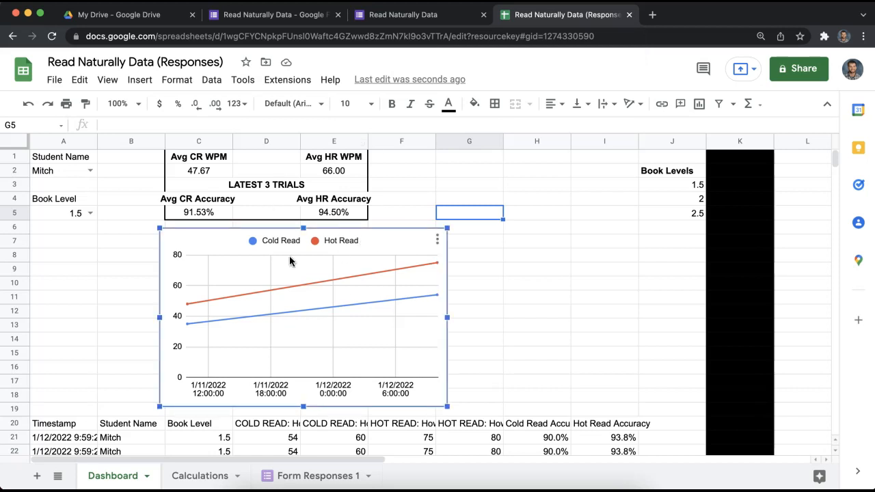